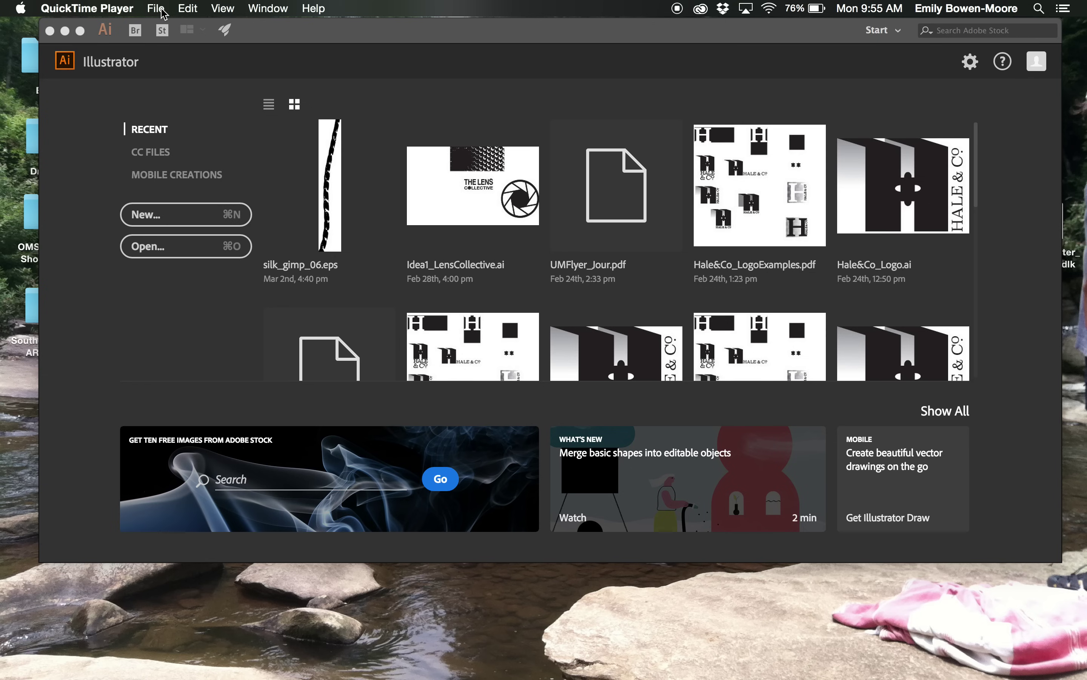
# - Create a 612 x 792 pt portrait CMYK document named with the designer's surname followed by "_IllustratorPractice"
pyautogui.click(322, 38)
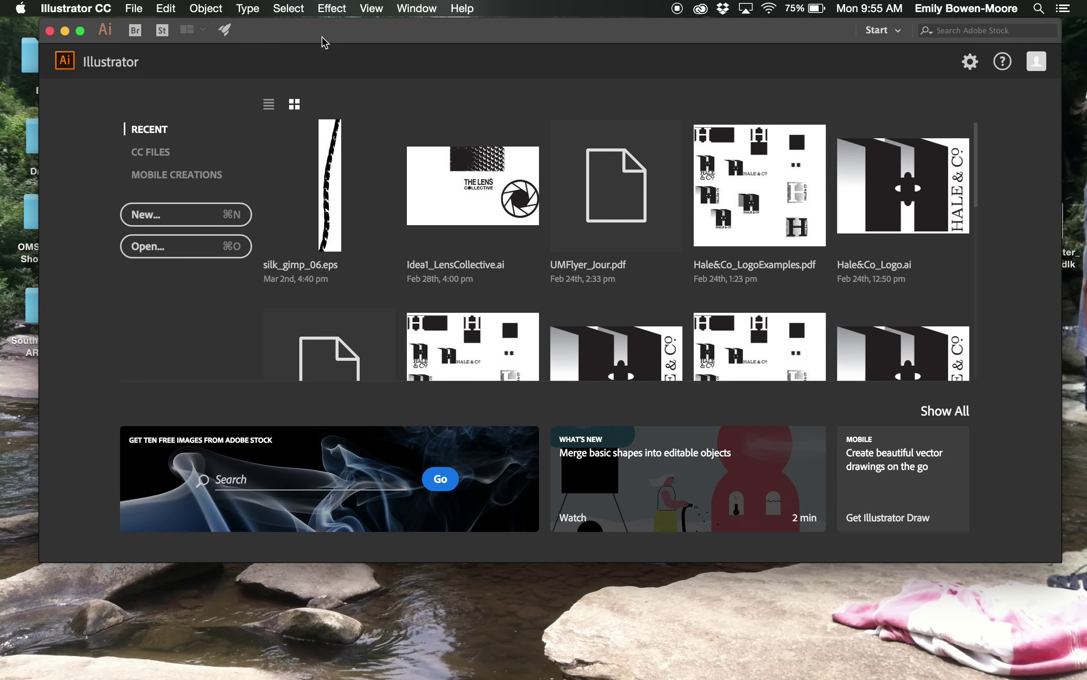
pyautogui.click(137, 6)
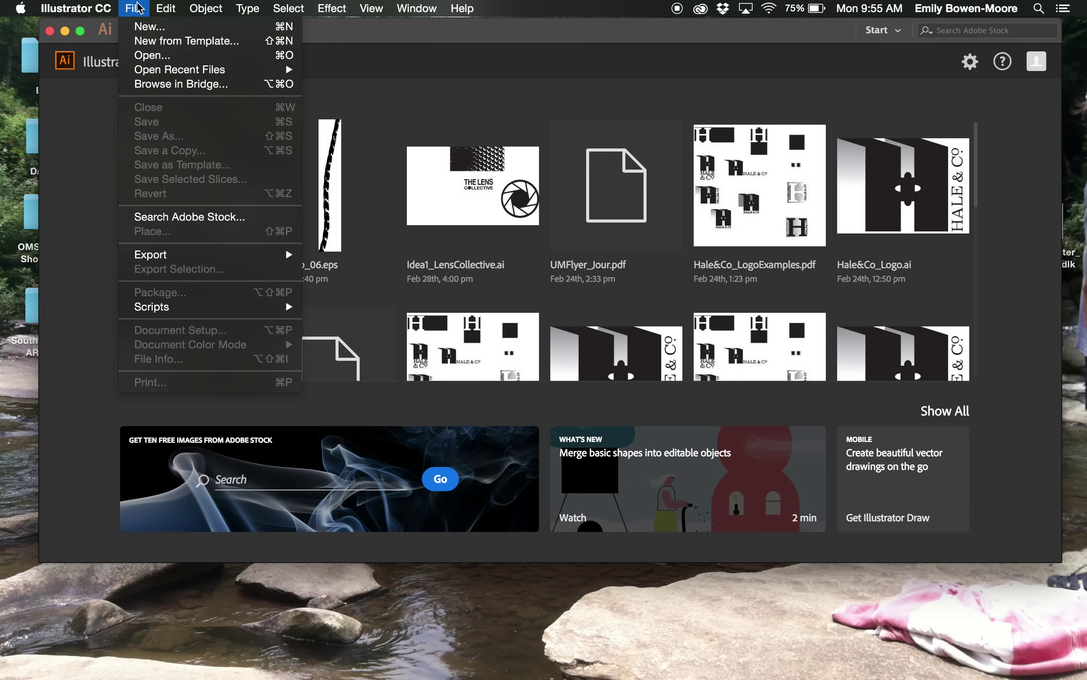
pyautogui.click(140, 30)
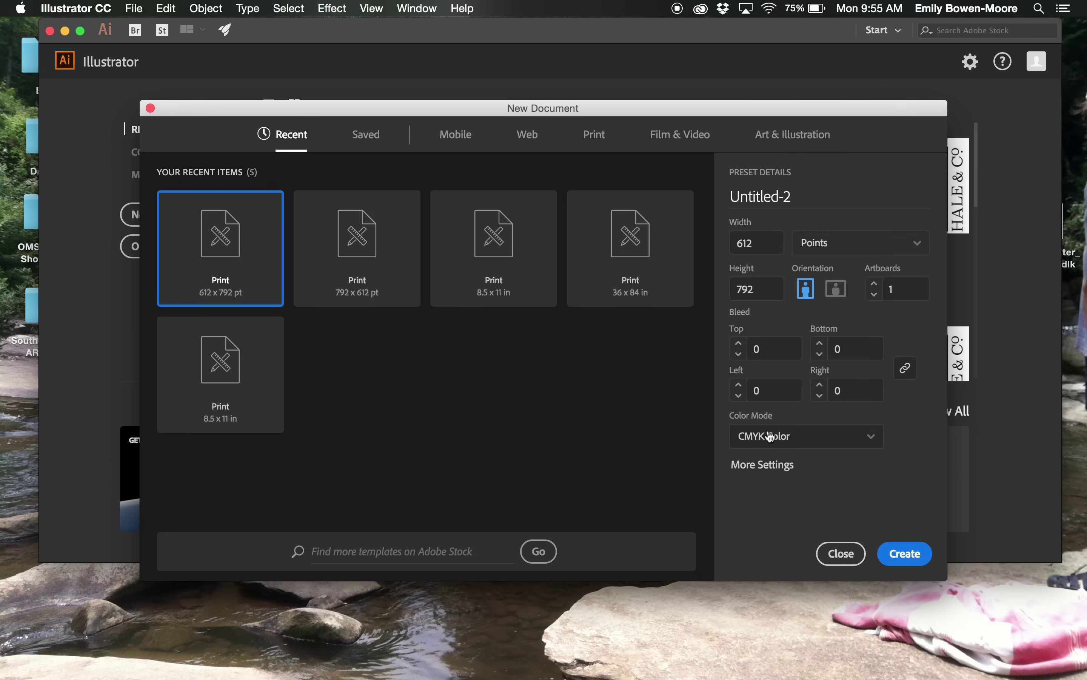
pyautogui.click(802, 196)
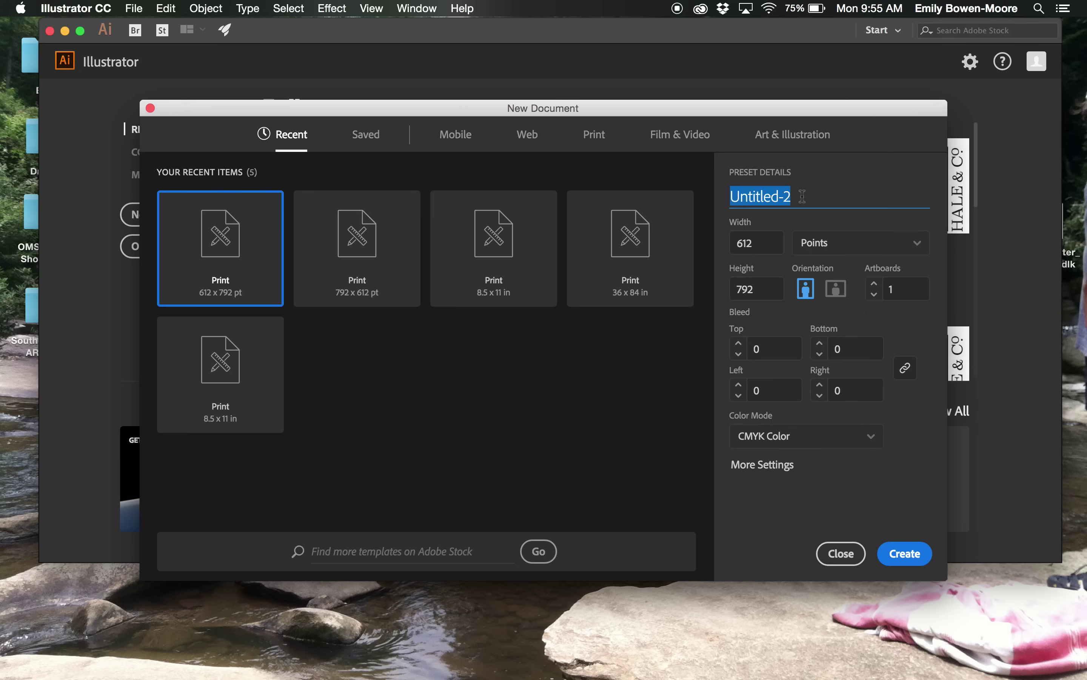
pyautogui.write('Moore_')
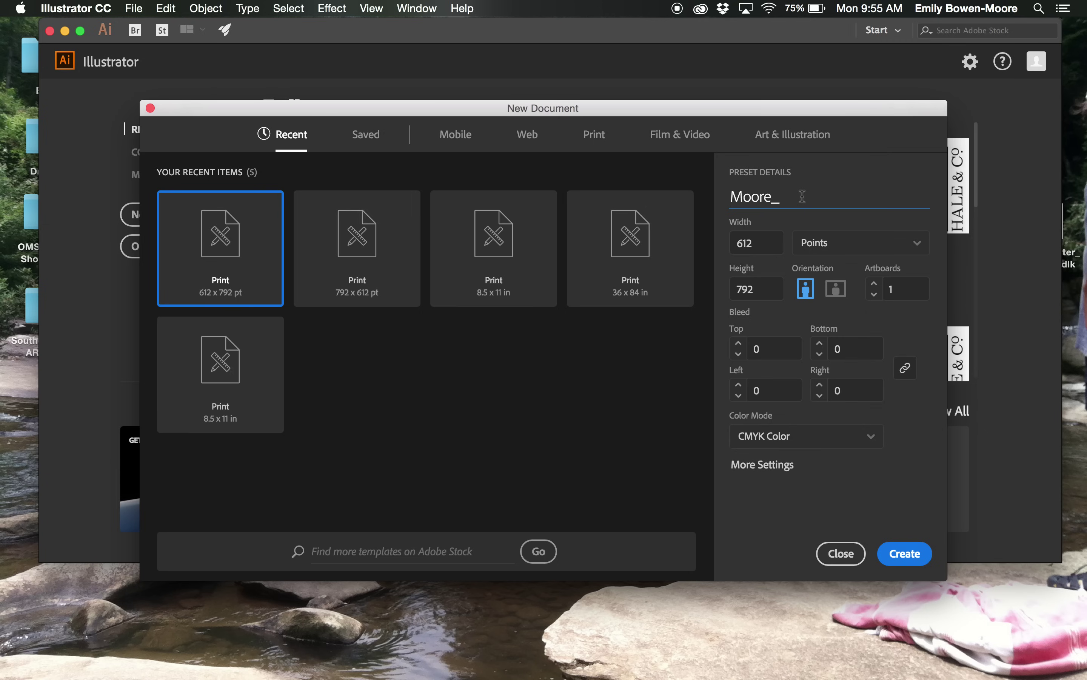
pyautogui.write('IllustratorPractice')
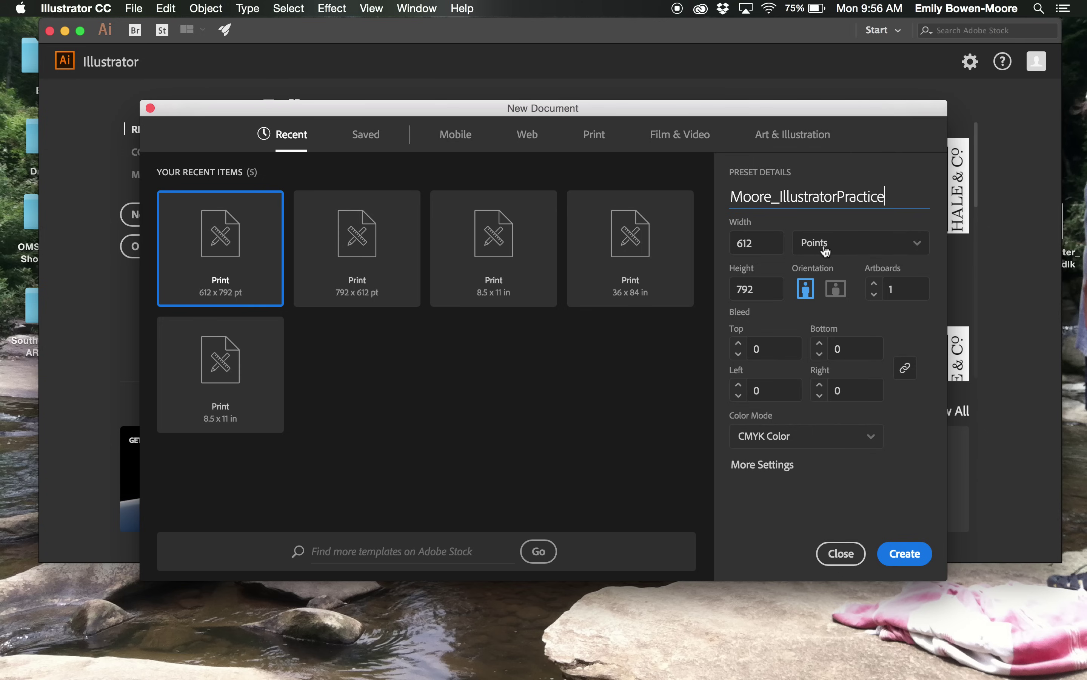
pyautogui.click(905, 553)
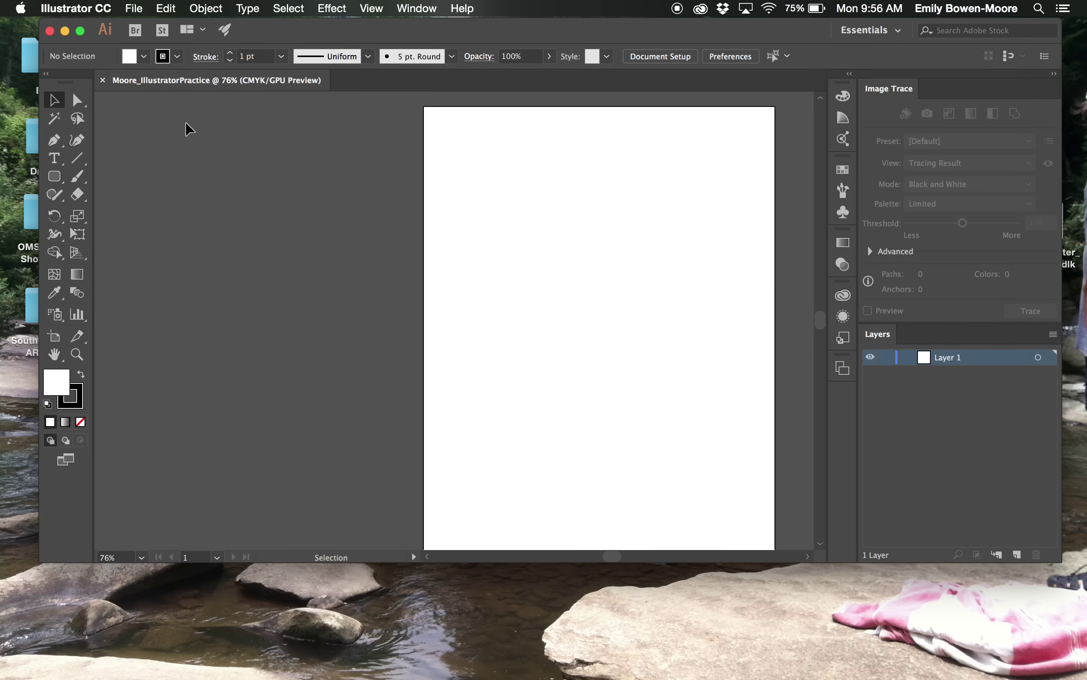
# - Check the Units preferences for the general, stroke and type measurements, keeping General on Points
pyautogui.click(111, 8)
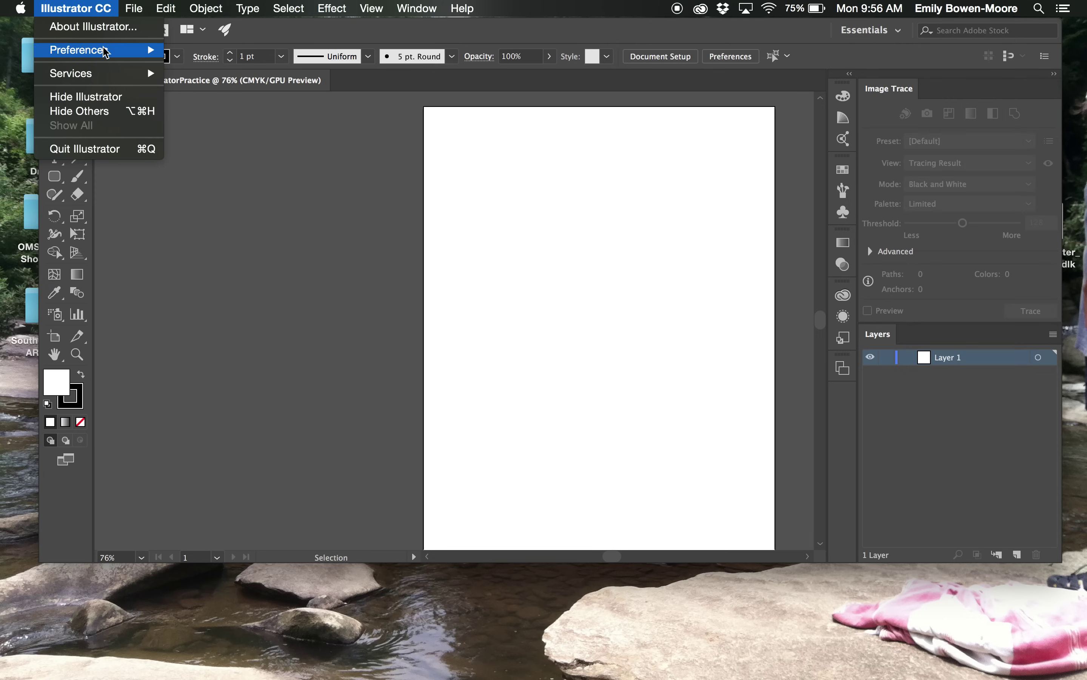
pyautogui.moveTo(109, 49)
pyautogui.click(182, 50)
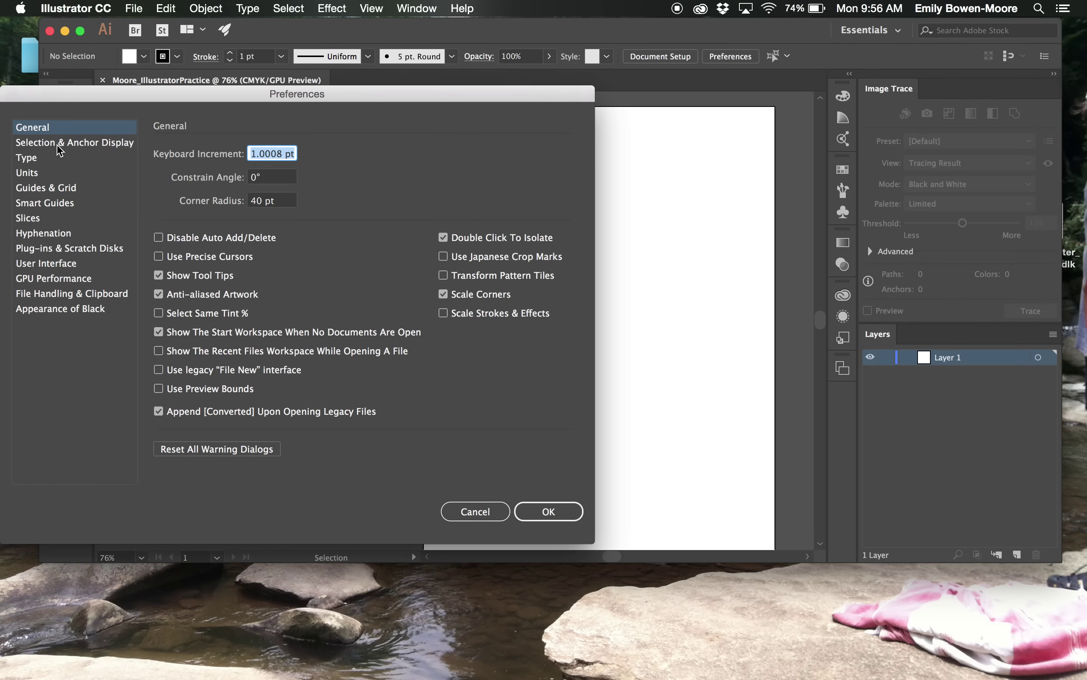
pyautogui.click(37, 173)
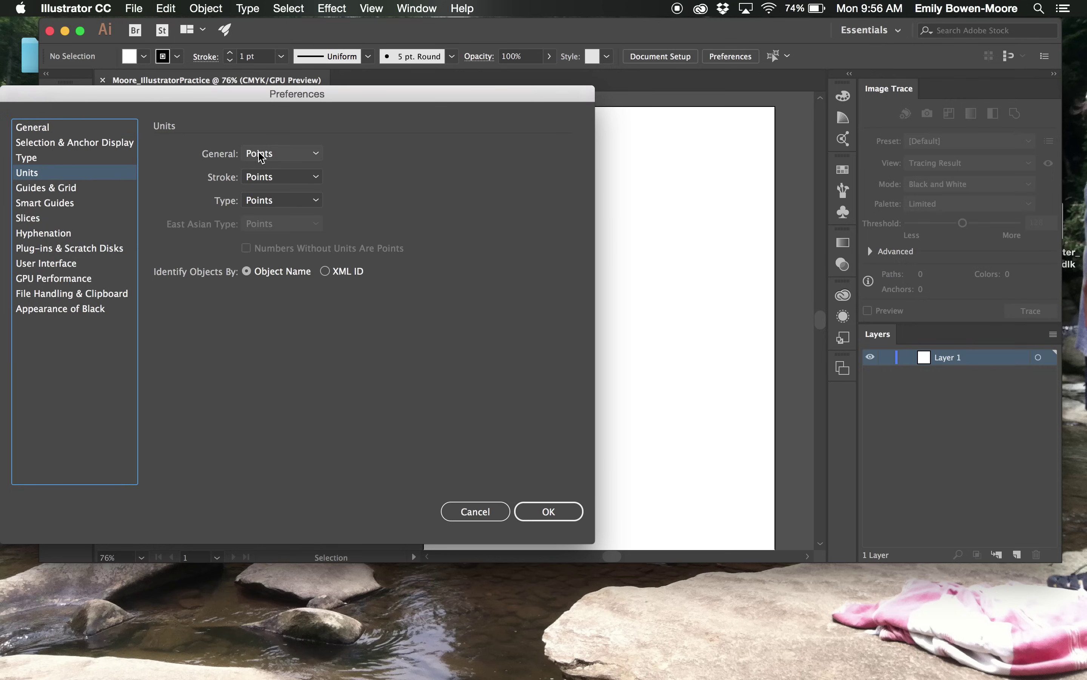
pyautogui.click(295, 153)
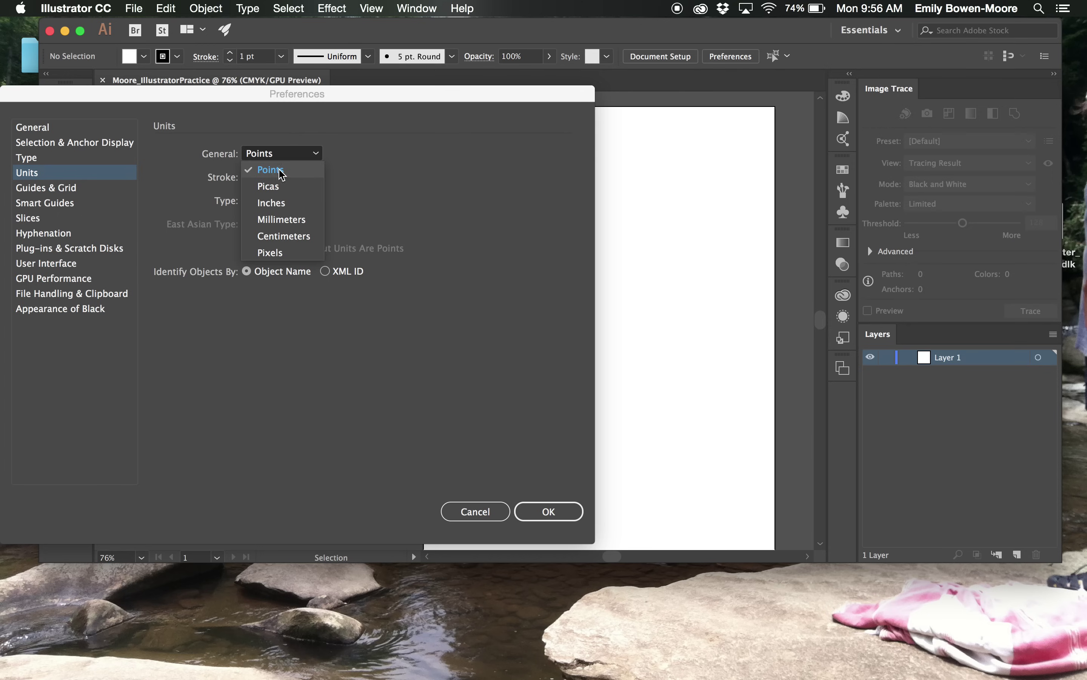
pyautogui.click(320, 155)
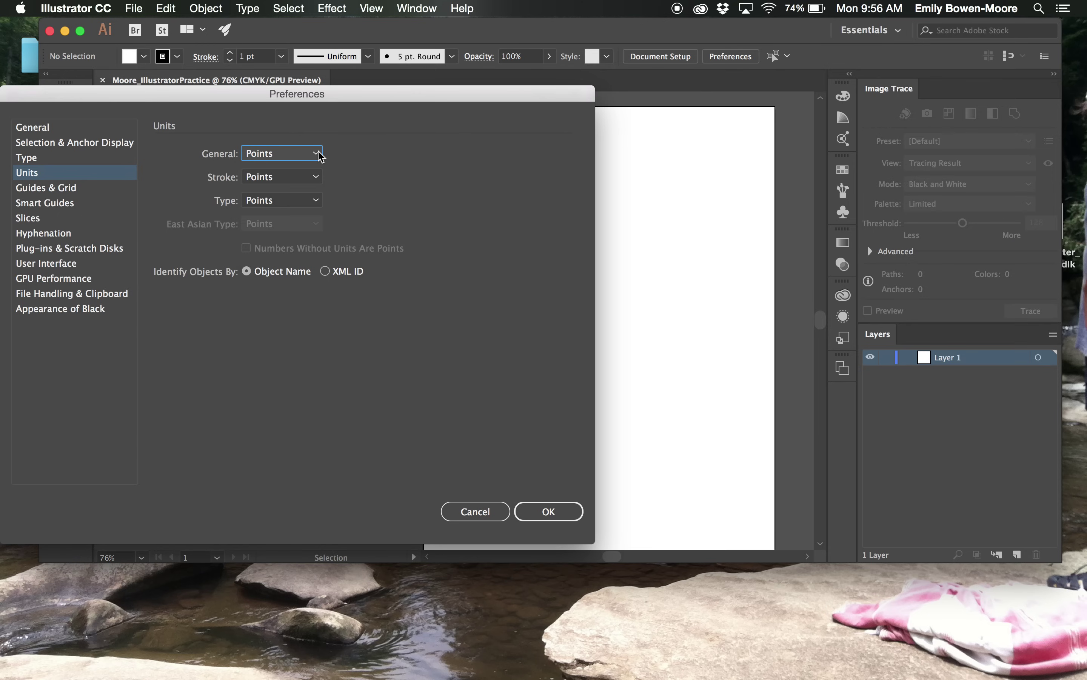
pyautogui.click(551, 512)
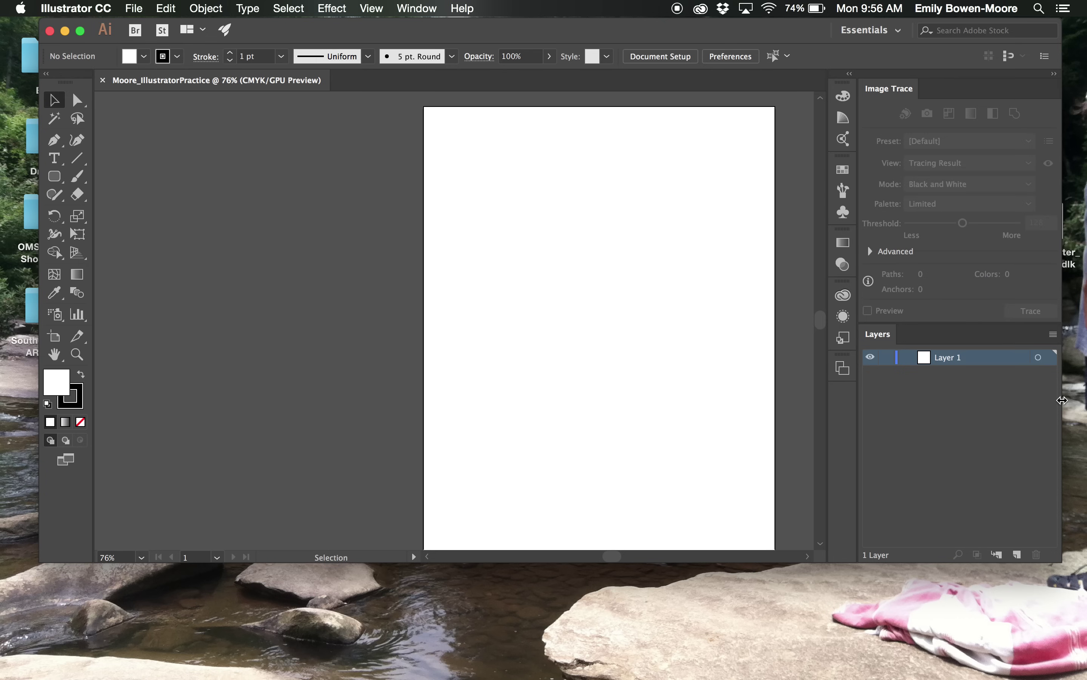
# - Place apple-touch-icon.png from the desktop into the document and move it onto the upper middle of the artboard
pyautogui.moveTo(1062, 399); pyautogui.dragTo(832, 416)
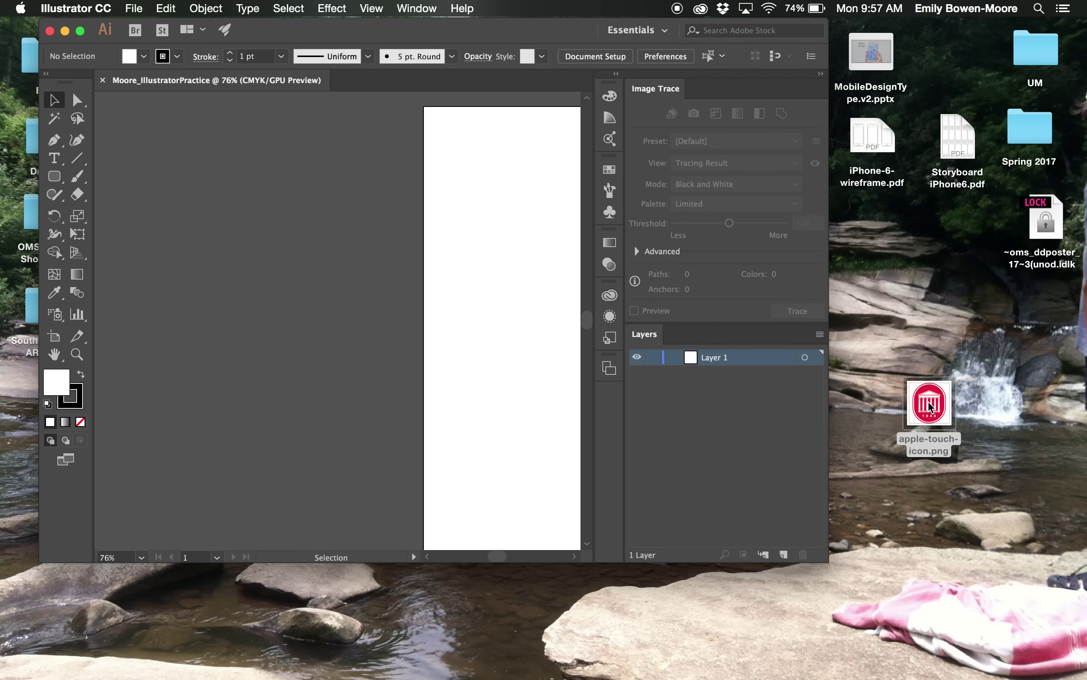
pyautogui.moveTo(929, 405); pyautogui.dragTo(360, 395)
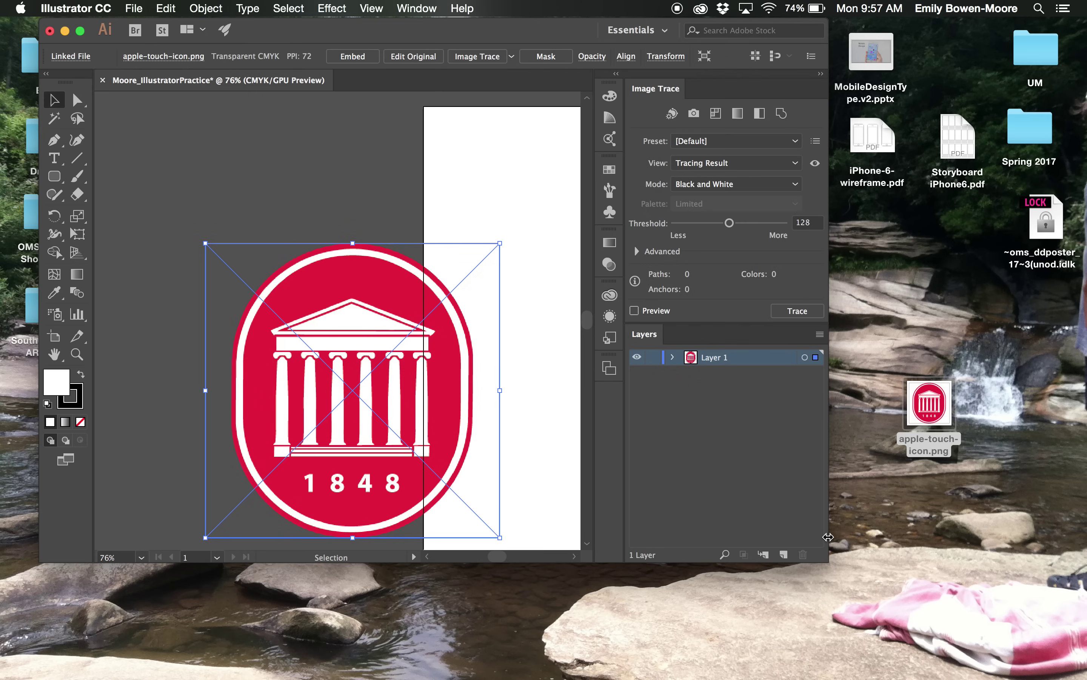
pyautogui.moveTo(831, 537); pyautogui.dragTo(1074, 543)
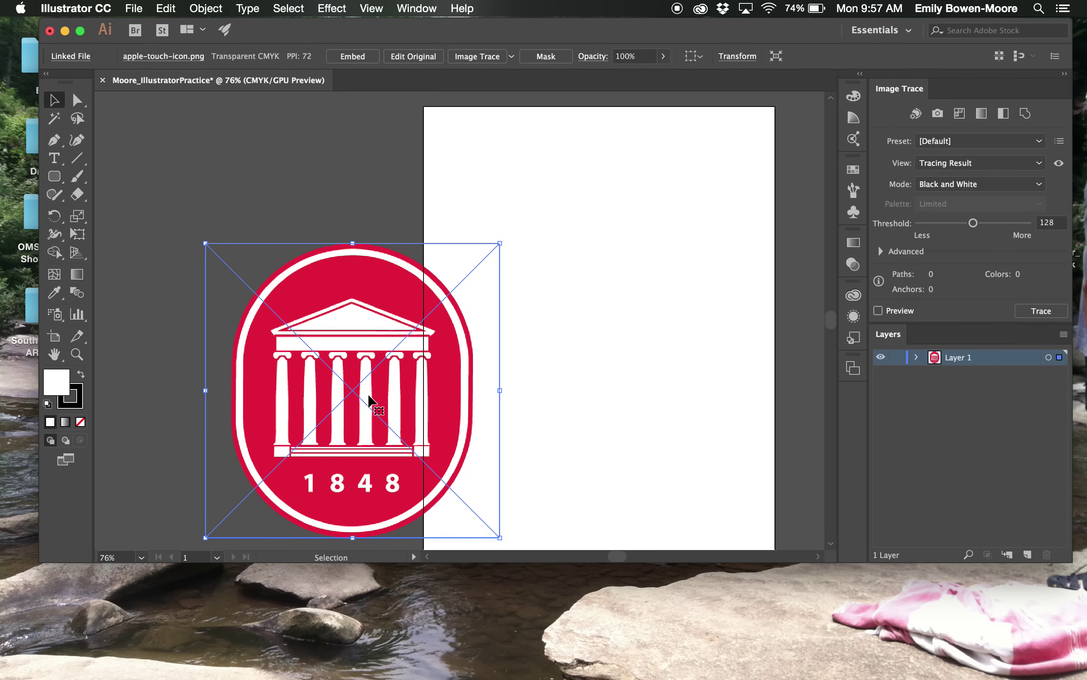
pyautogui.moveTo(364, 402); pyautogui.dragTo(612, 319)
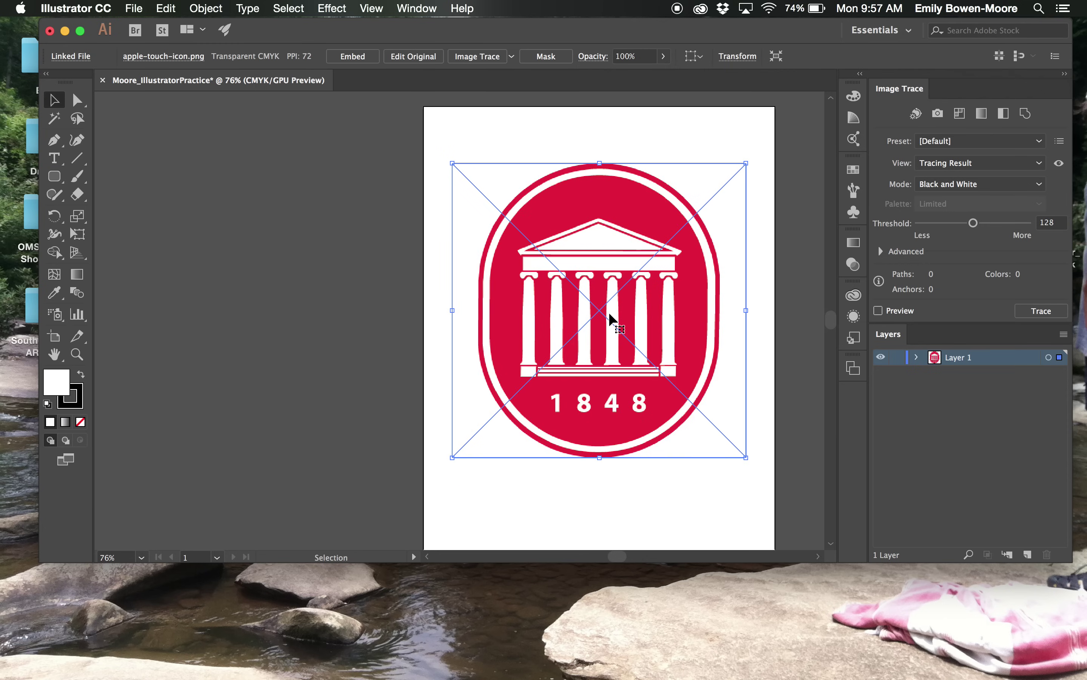
# - Lock Layer 1, which holds the placed logo image
pyautogui.scroll(5, 612, 318)
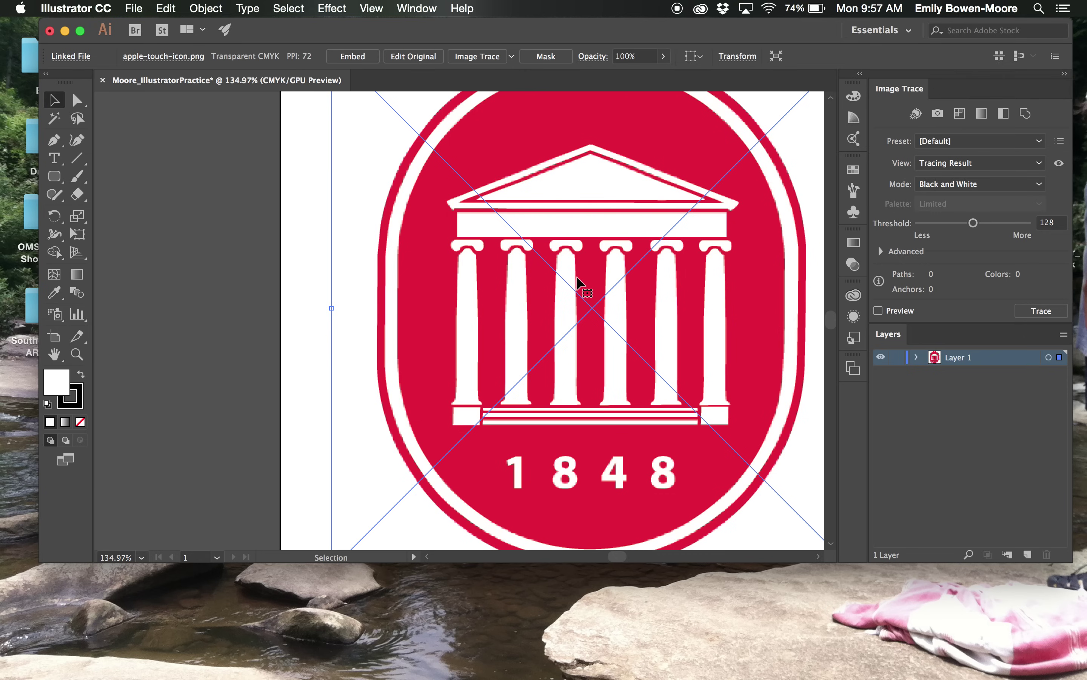
pyautogui.scroll(-3, 577, 283)
pyautogui.scroll(-1, 577, 283)
pyautogui.hscroll(1, 577, 283)
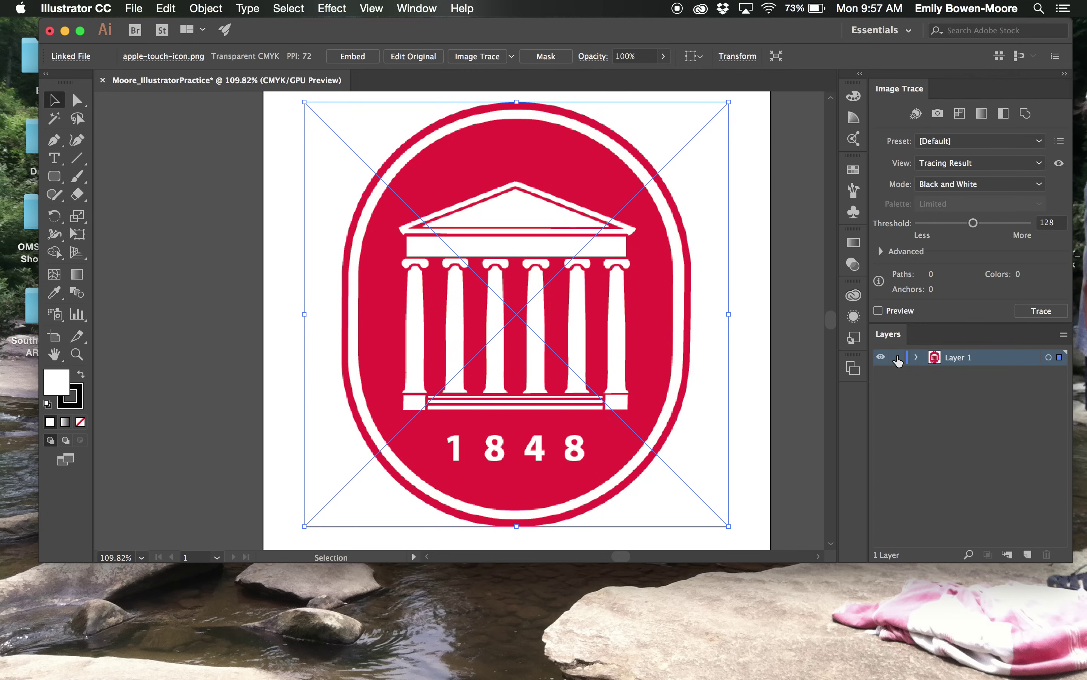
pyautogui.click(896, 358)
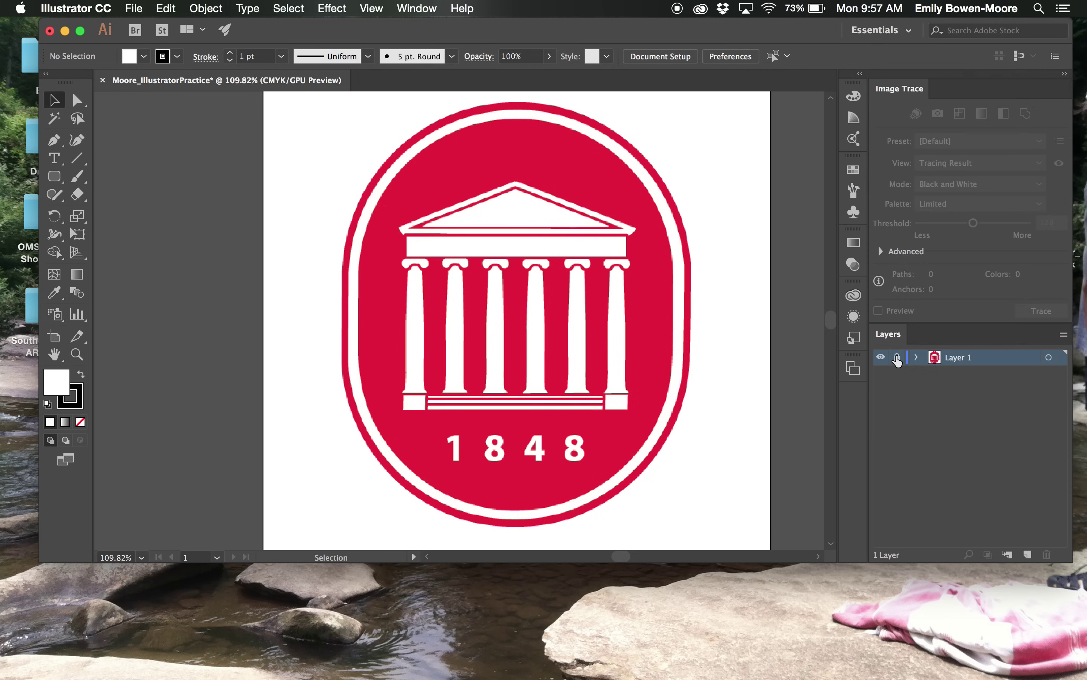
# - Rename the locked logo layer as Background and dim its images to 50%
pyautogui.doubleClick(988, 358)
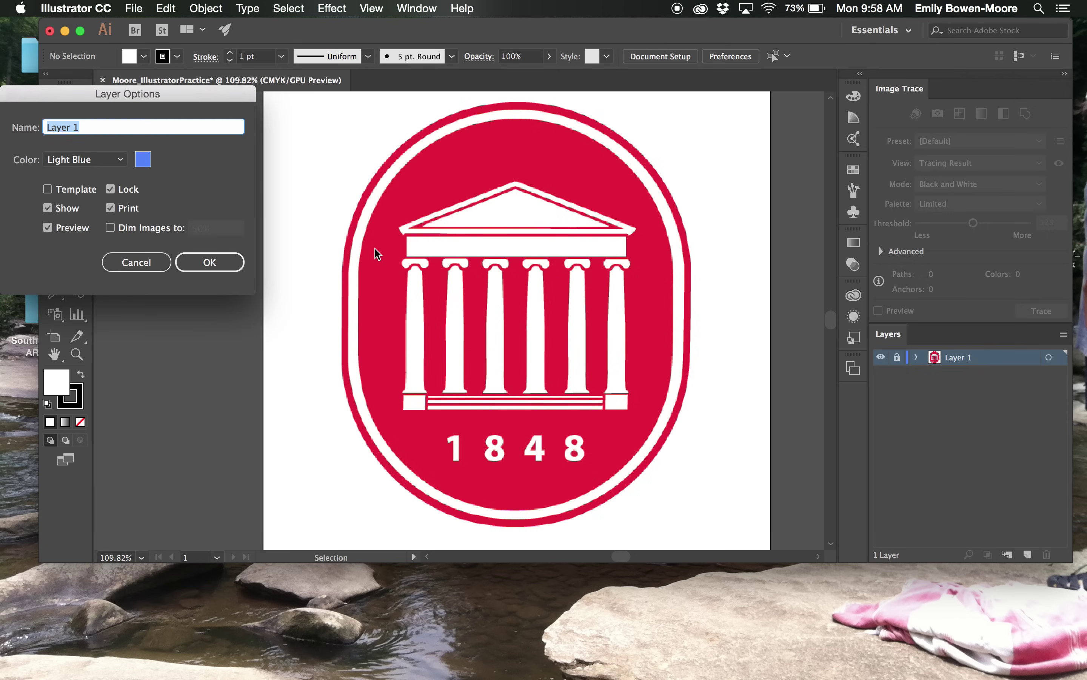
pyautogui.doubleClick(156, 126)
pyautogui.tripleClick(157, 127)
pyautogui.write('Background')
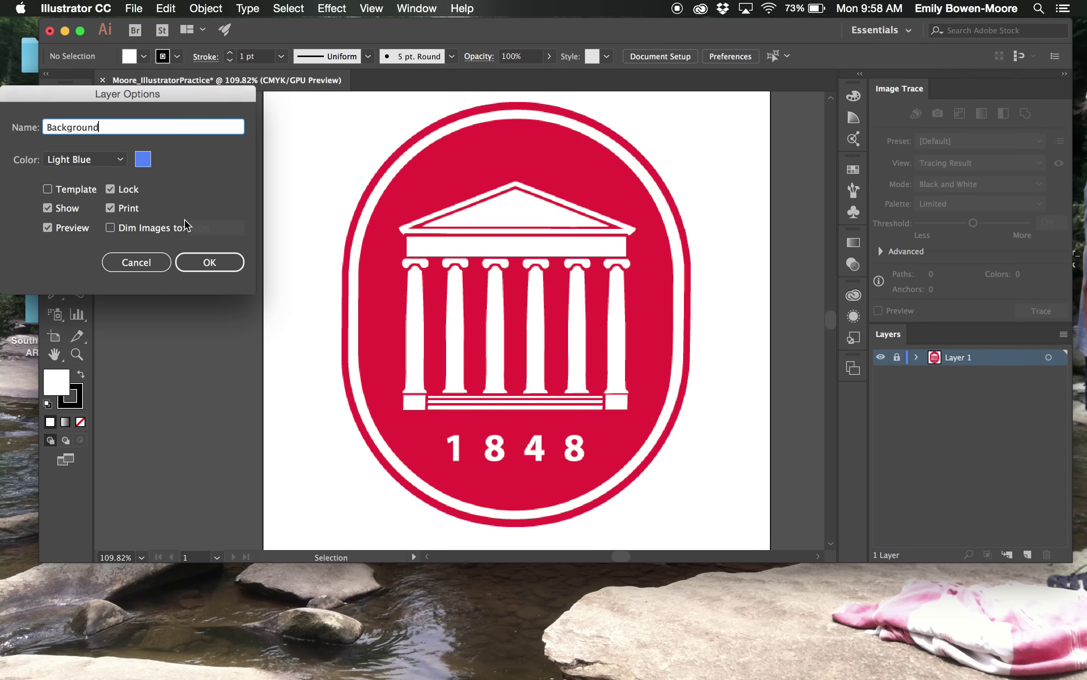
pyautogui.click(110, 227)
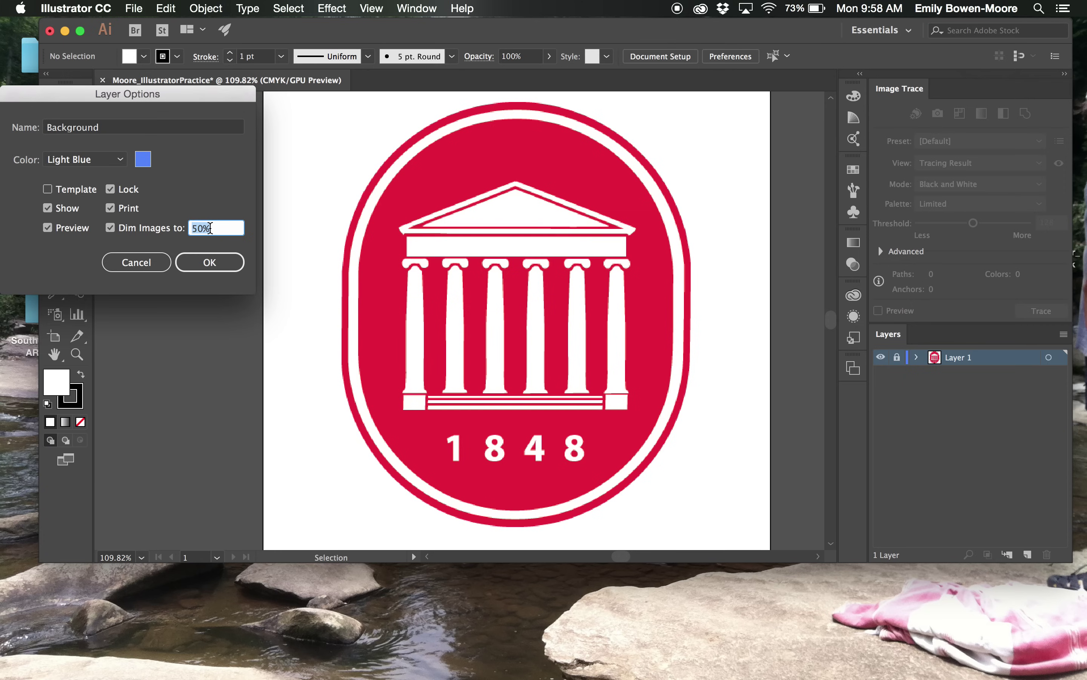
pyautogui.click(210, 265)
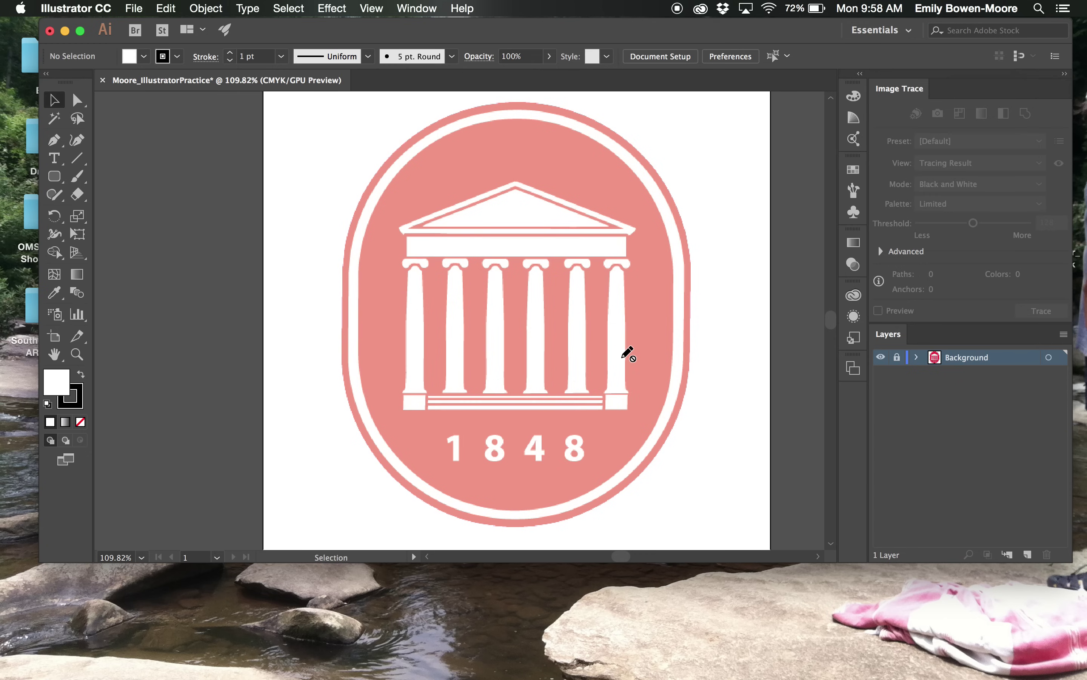
# - Add a new layer above Background and name it Lyceum Graphic
pyautogui.click(1028, 554)
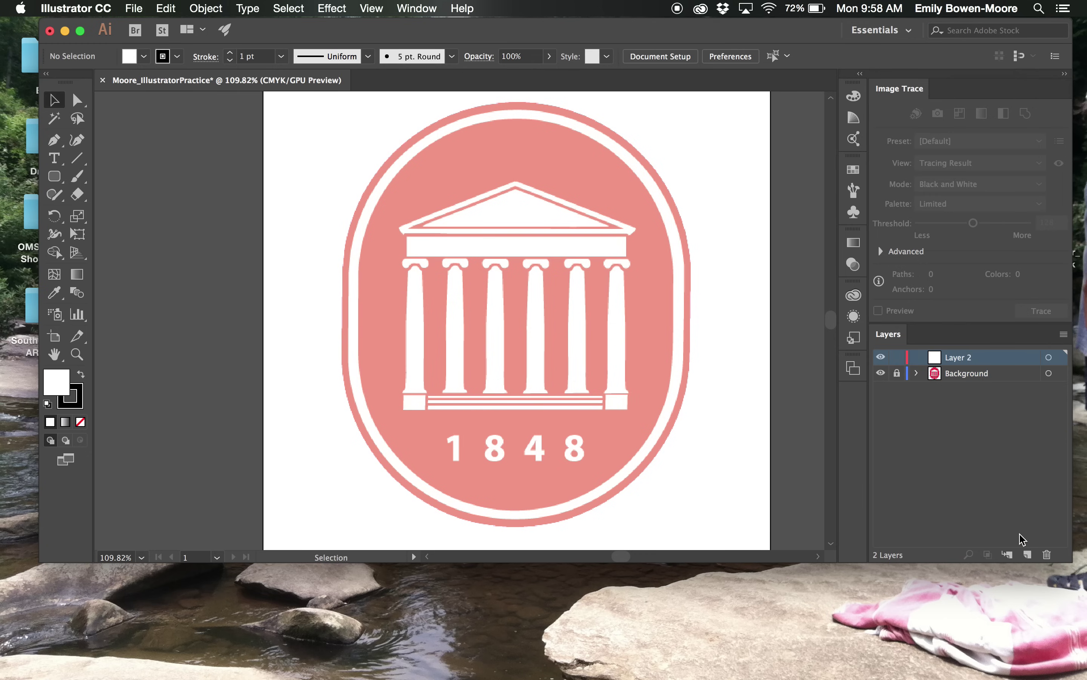
pyautogui.doubleClick(953, 360)
pyautogui.write('Lyc')
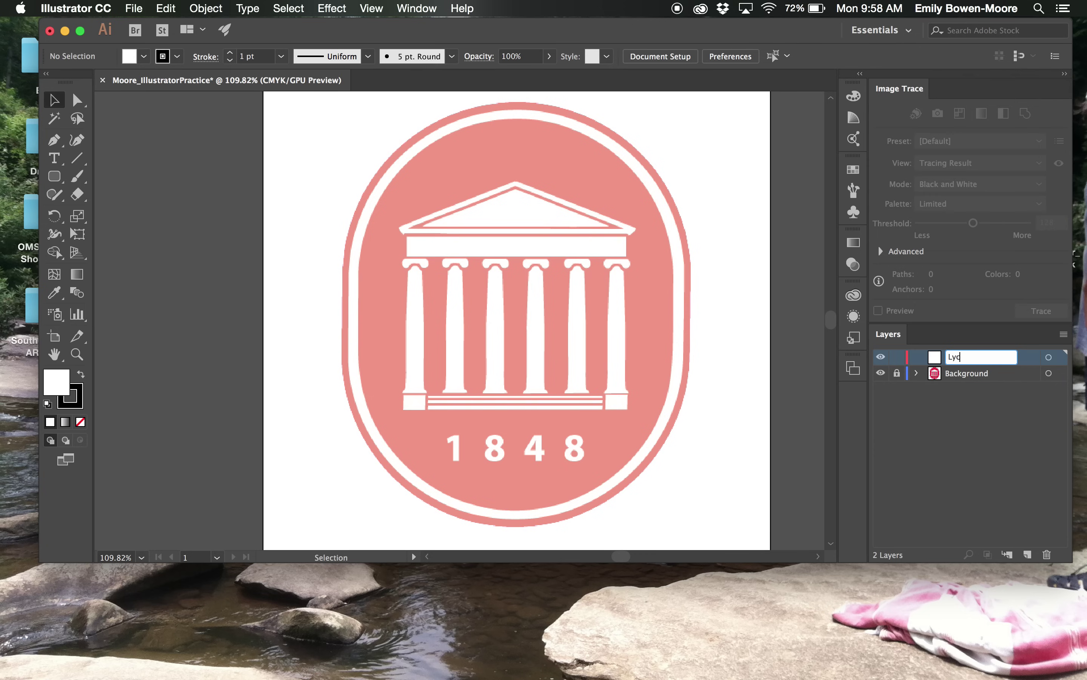
pyautogui.write('eum Graphic')
pyautogui.press('Return')
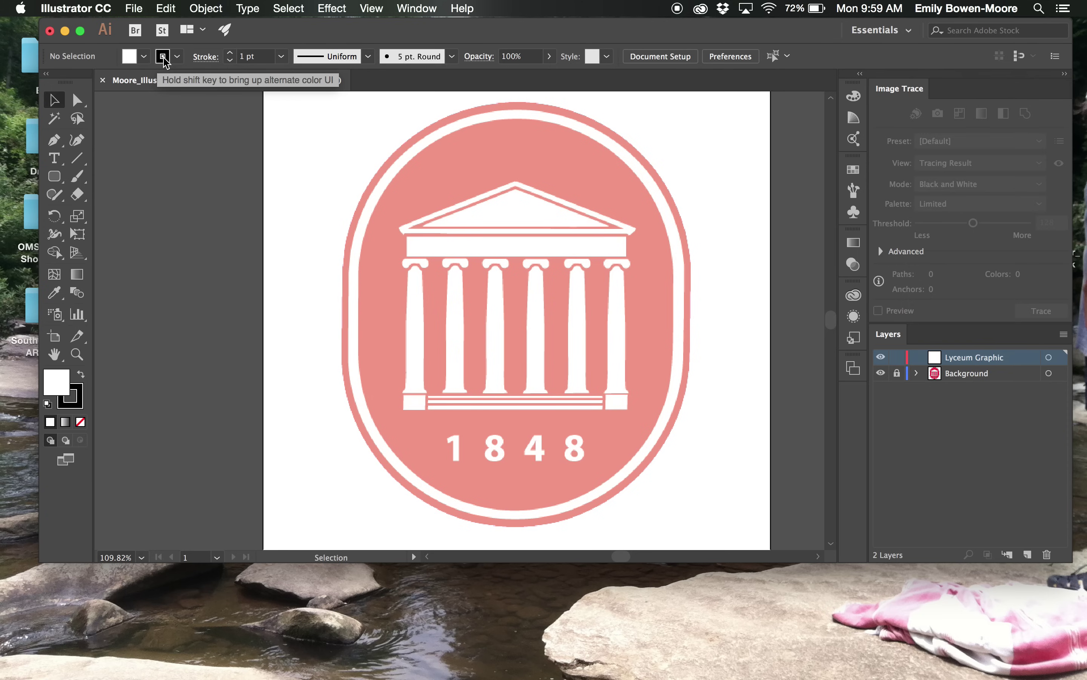
# - Set the stroke color to none and switch the Lyceum Graphic layer to Outline view
pyautogui.click(176, 57)
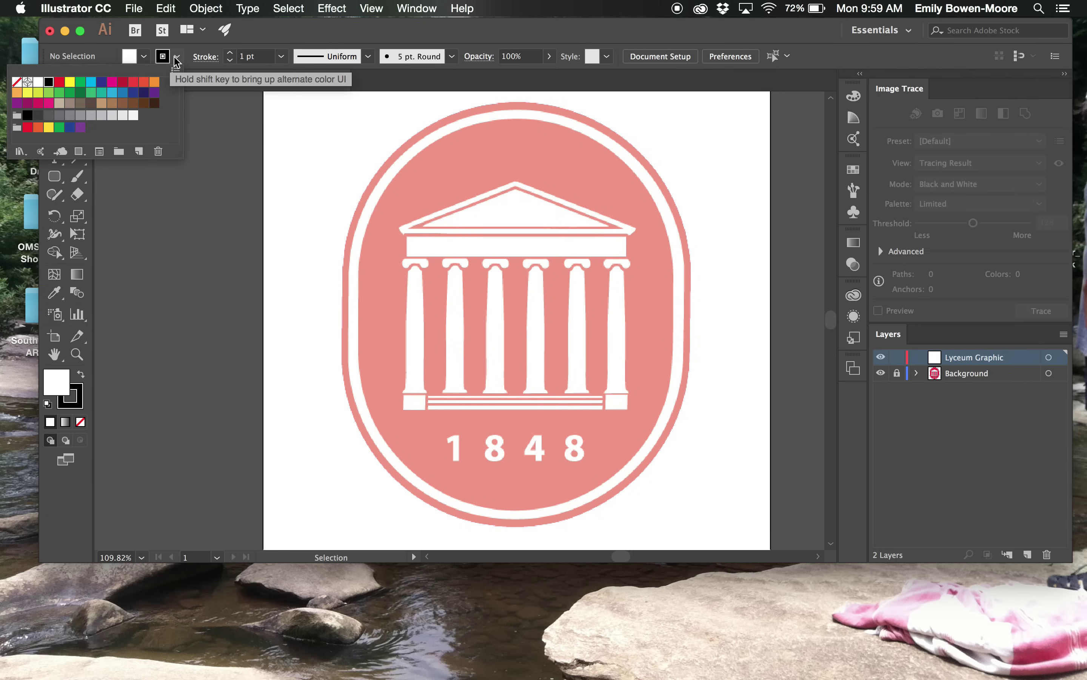
pyautogui.click(17, 82)
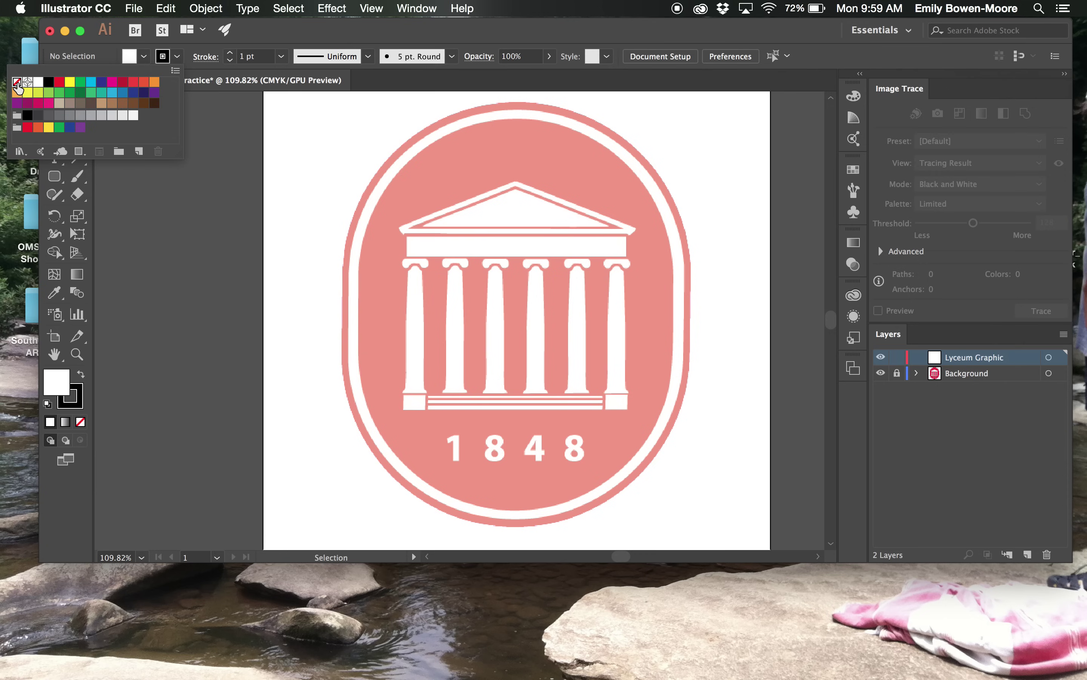
pyautogui.click(224, 156)
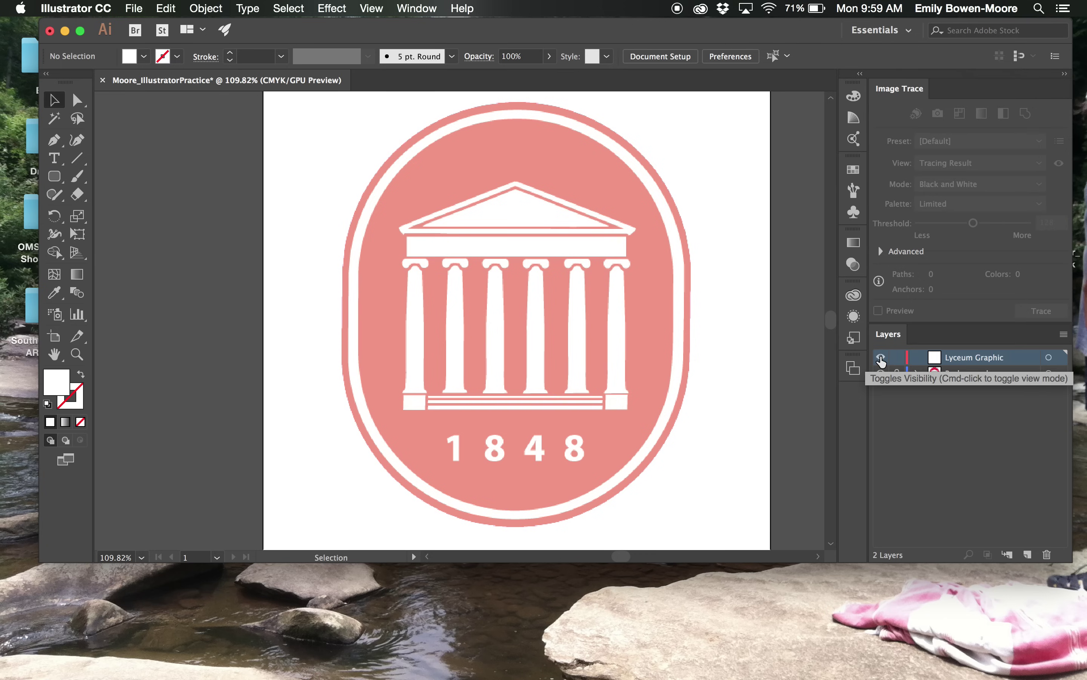
pyautogui.keyDown('super'); pyautogui.click(881, 358); pyautogui.keyUp('super')
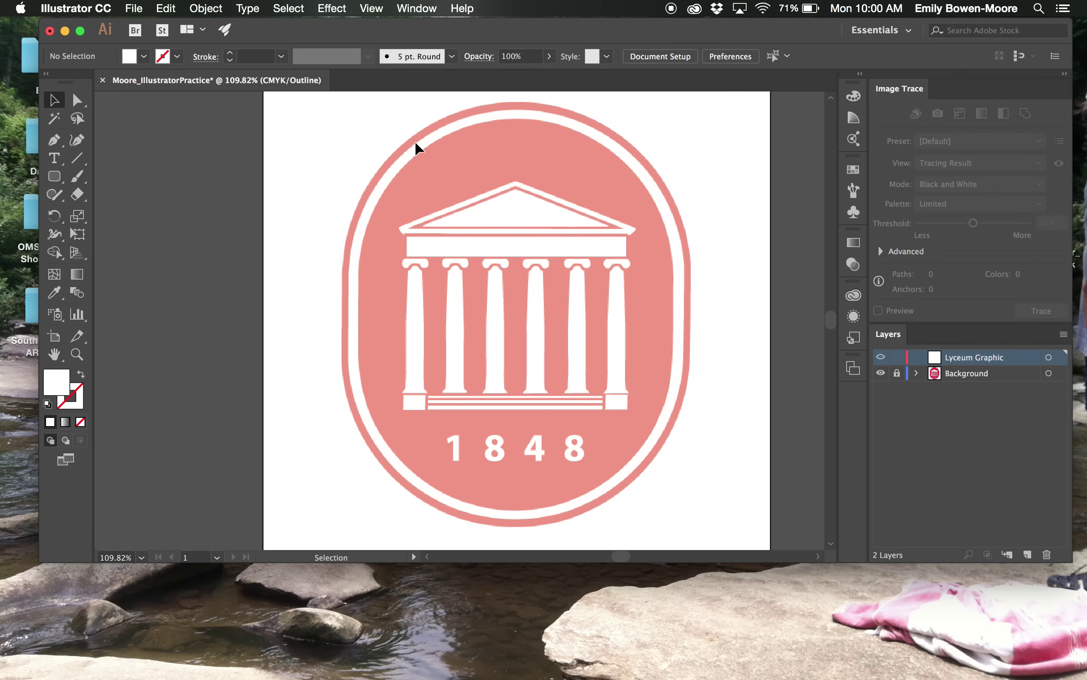
# - Draw a rounded rectangle from the logo's center out to its oval border and adjust its height to the oval's upper edge
pyautogui.click(51, 177)
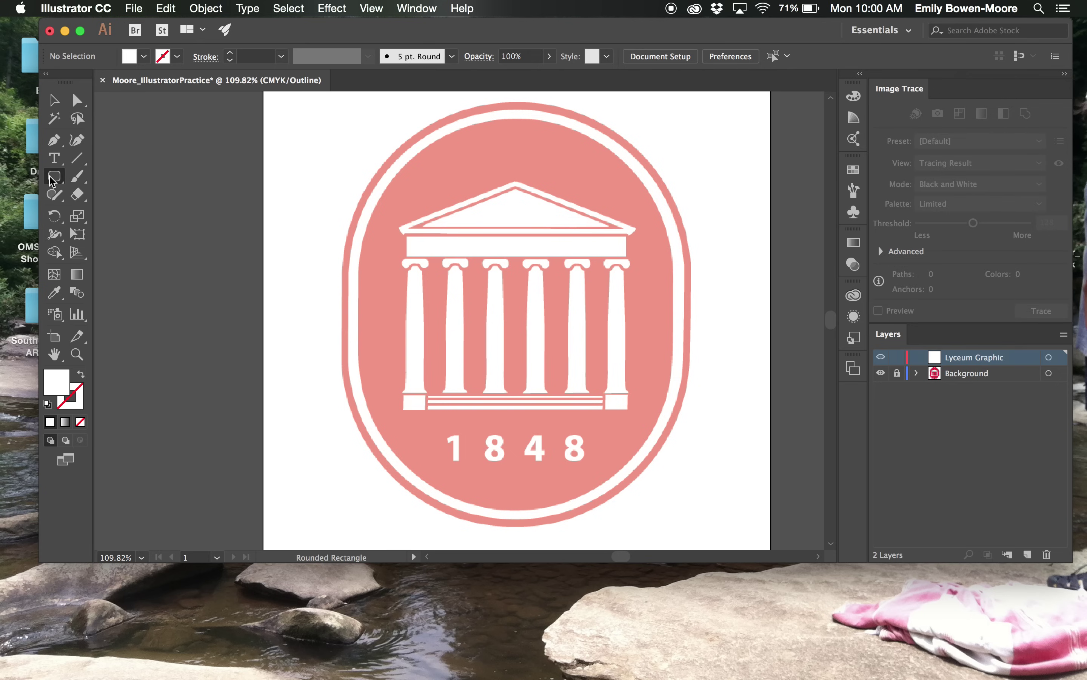
pyautogui.click(92, 196)
pyautogui.moveTo(517, 313); pyautogui.dragTo(692, 530)
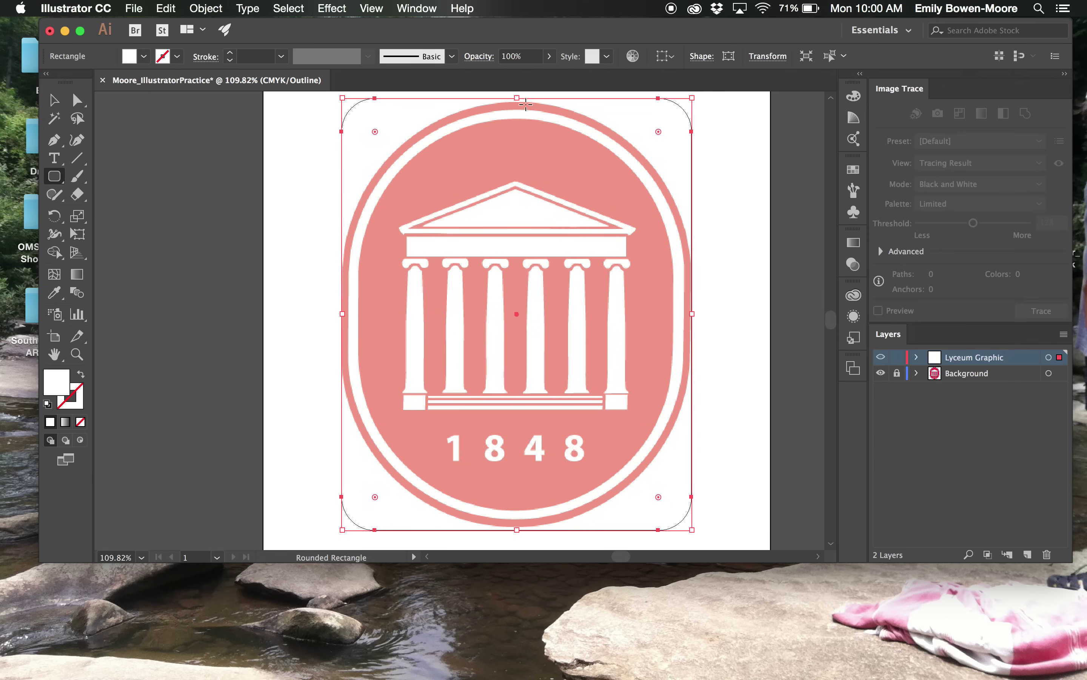
pyautogui.moveTo(517, 102); pyautogui.dragTo(518, 164)
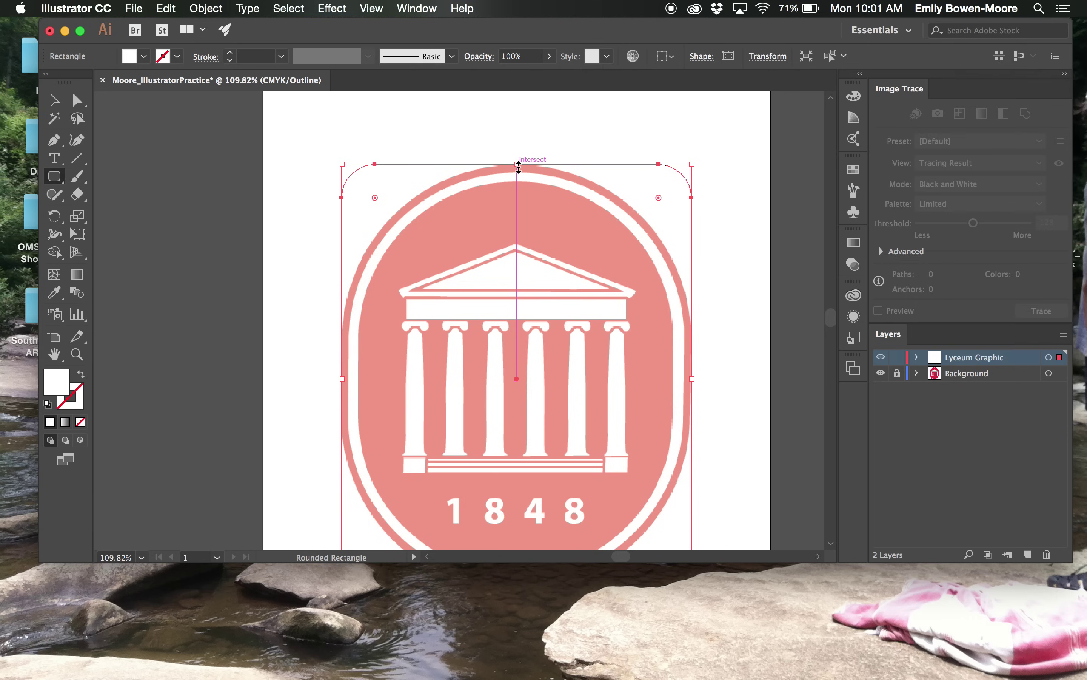
pyautogui.scroll(-5, 574, 335)
pyautogui.hscroll(-1, 574, 335)
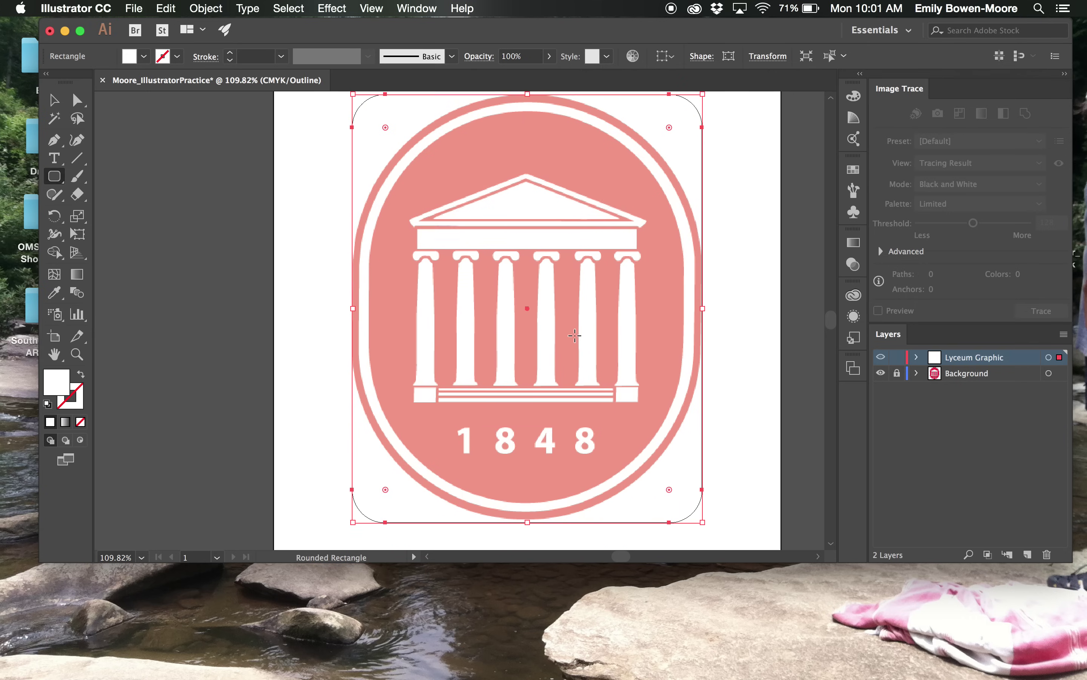
# - Adjust the rounded rectangle's lower edge and width to match the logo's outer oval border
pyautogui.scroll(1, 575, 336)
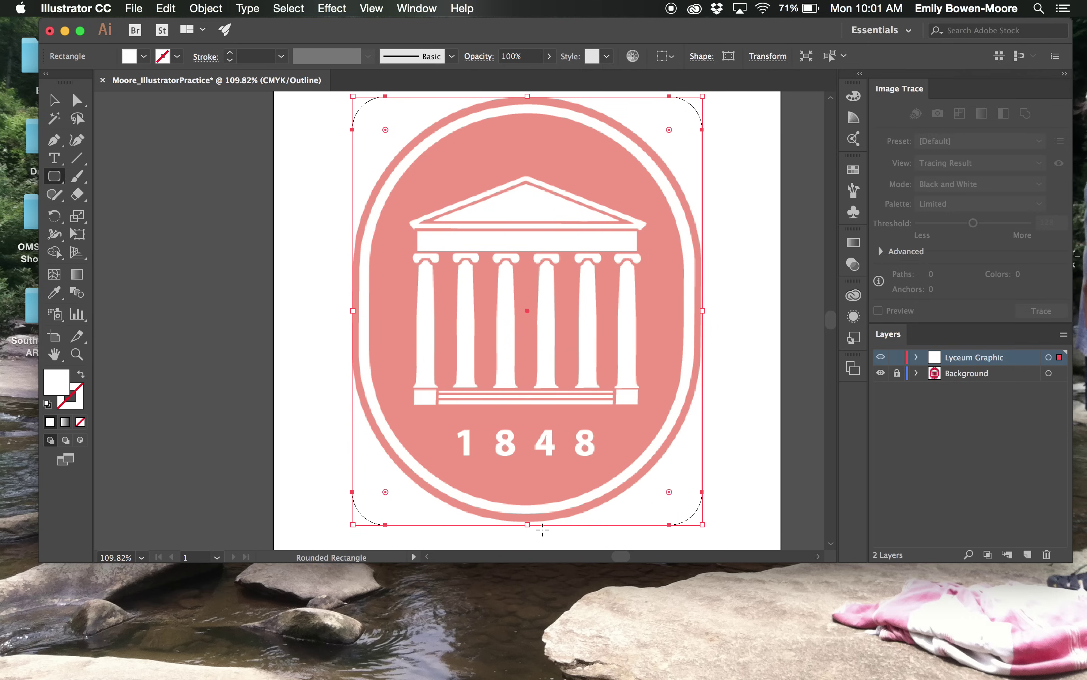
pyautogui.moveTo(530, 525); pyautogui.dragTo(530, 521)
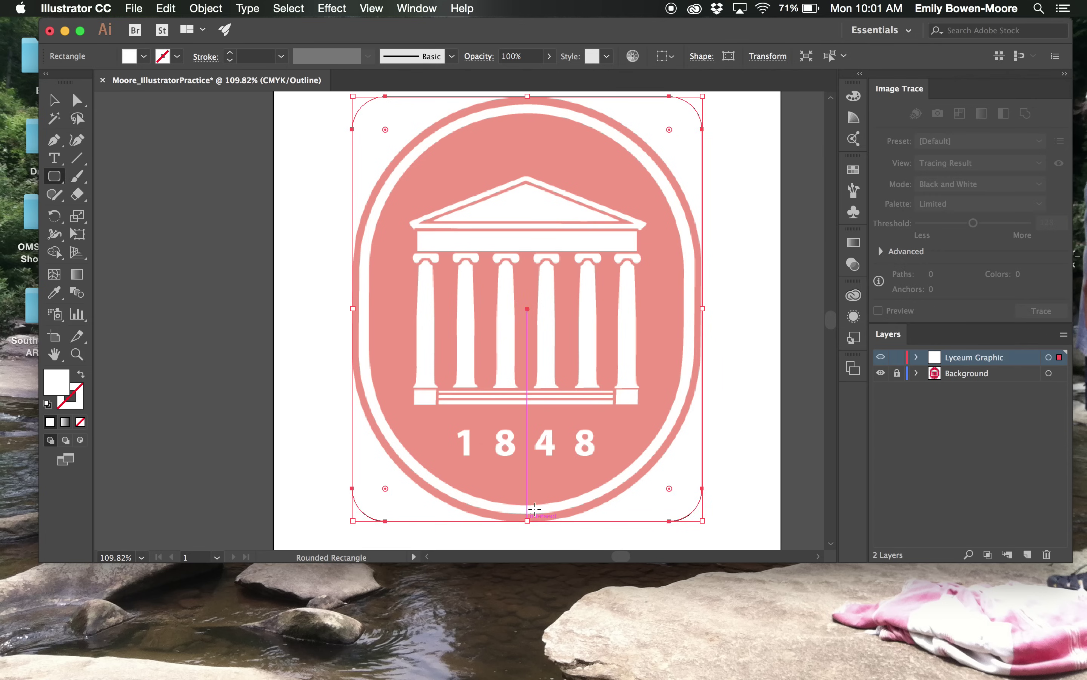
pyautogui.moveTo(701, 310); pyautogui.dragTo(697, 309)
pyautogui.scroll(5, 704, 310)
pyautogui.scroll(-1, 686, 309)
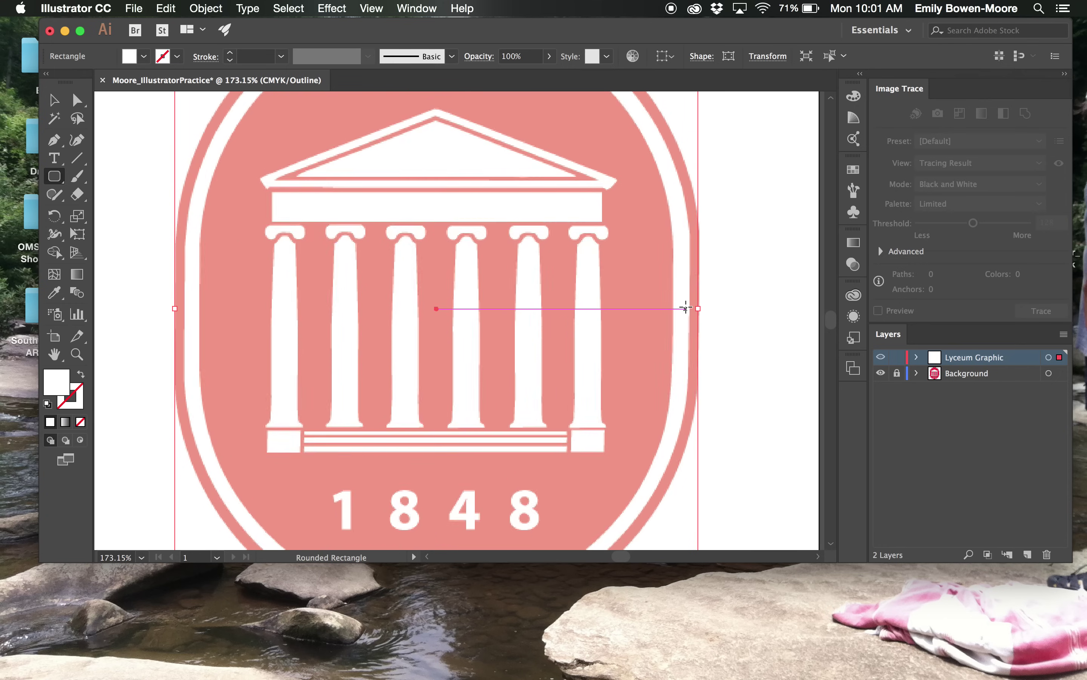
pyautogui.scroll(-5, 686, 308)
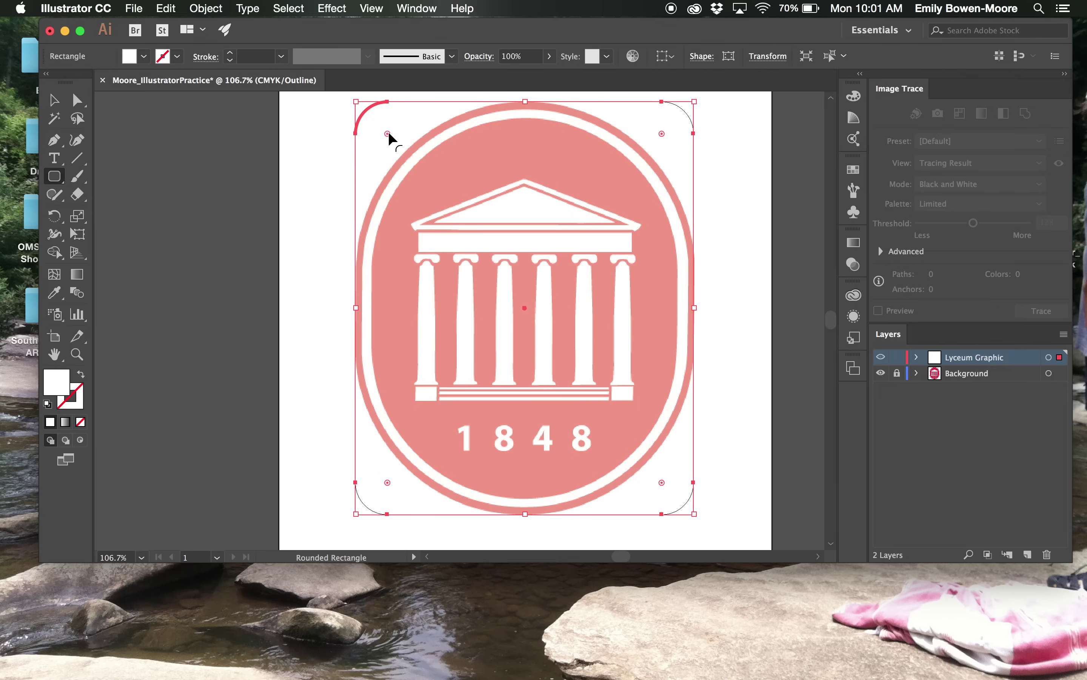
# - Round the rectangle's corners to the maximum so it follows the outer oval, and deselect it
pyautogui.moveTo(387, 134); pyautogui.dragTo(448, 195)
pyautogui.moveTo(448, 203); pyautogui.dragTo(534, 262)
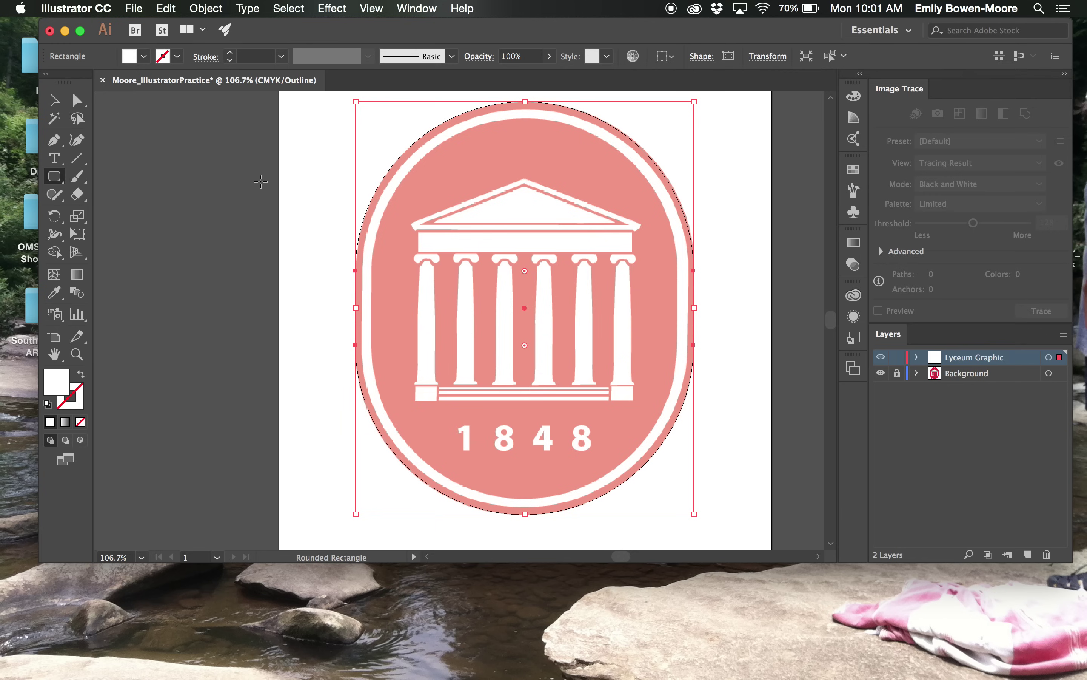
pyautogui.click(54, 100)
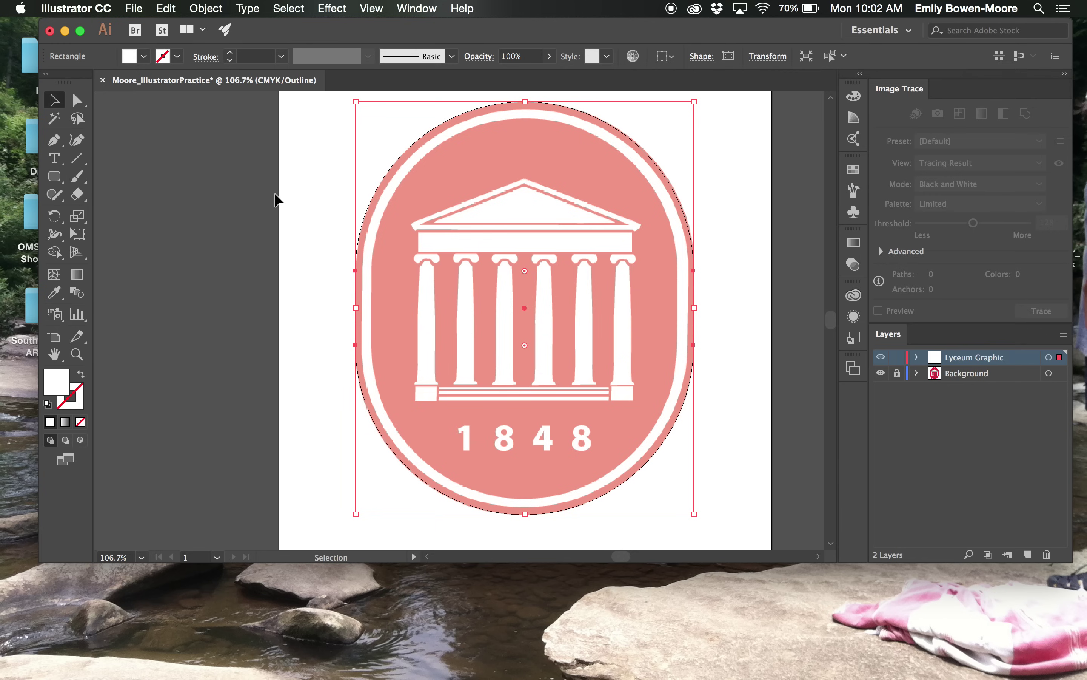
pyautogui.click(277, 197)
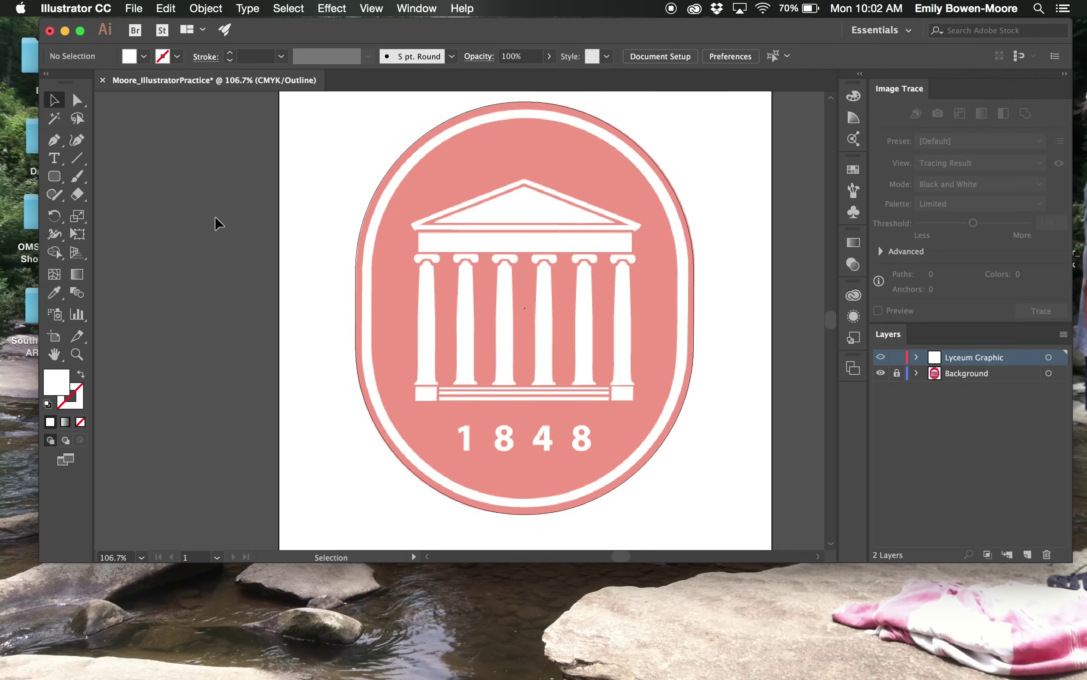
# - Draw a second rounded rectangle from the oval's center and fit its height to the outer edge of the white ring
pyautogui.click(55, 178)
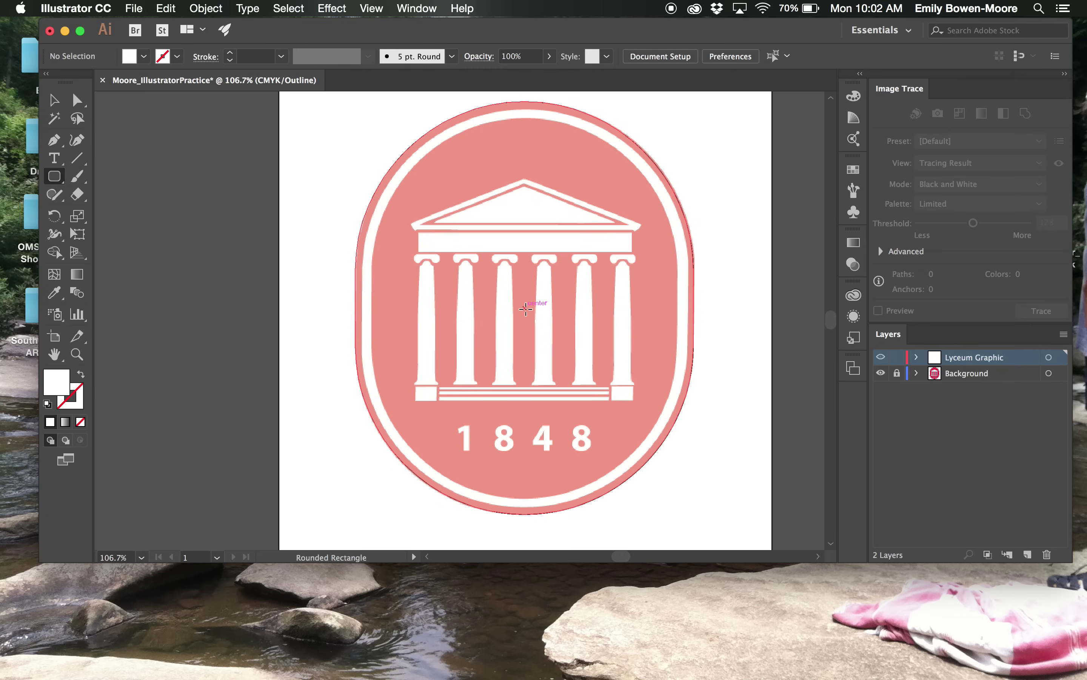
pyautogui.moveTo(526, 309); pyautogui.dragTo(689, 503)
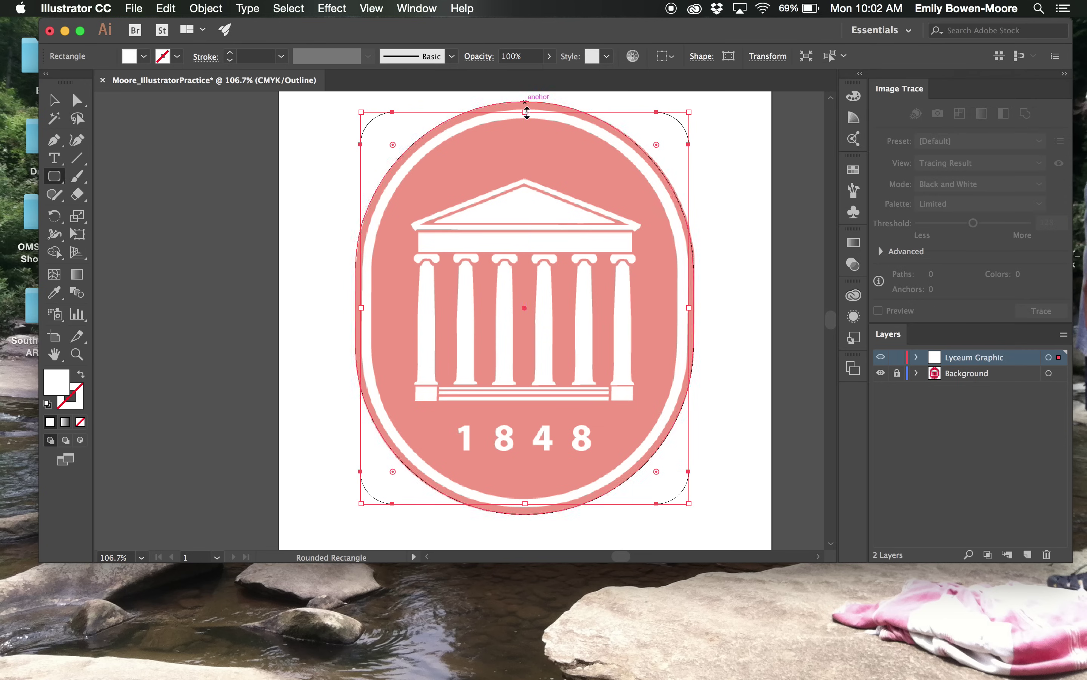
pyautogui.moveTo(525, 111)
pyautogui.mouseDown()
pyautogui.moveTo(529, 103)
pyautogui.moveTo(532, 135)
pyautogui.mouseUp()
pyautogui.scroll(8, 530, 133)
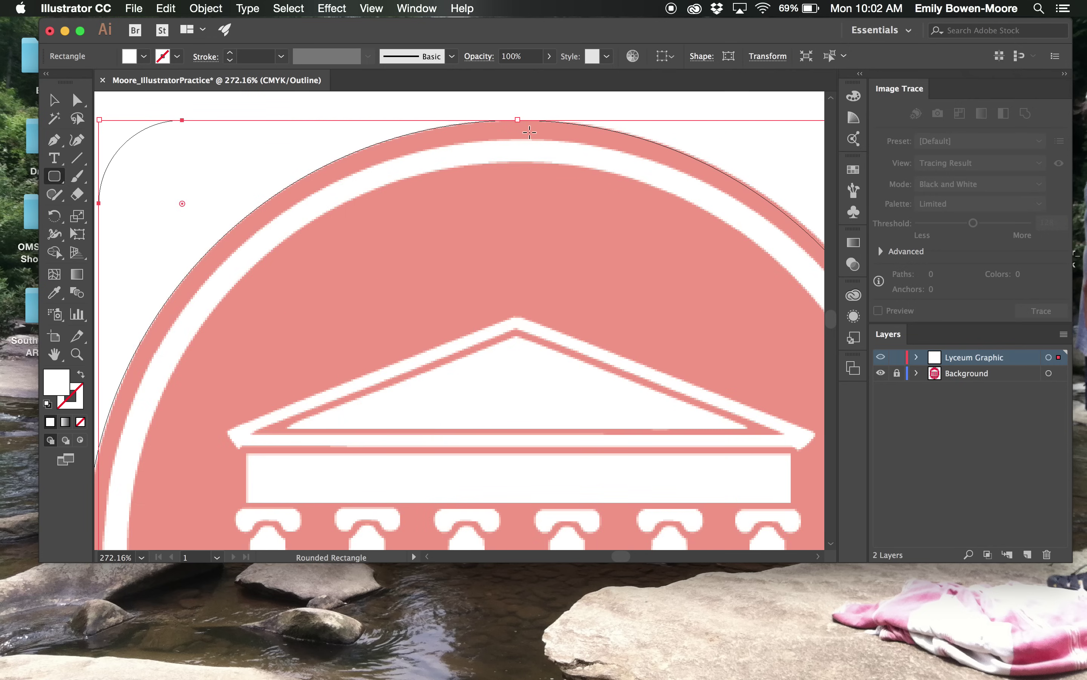
pyautogui.click(529, 132)
pyautogui.press('Return')
pyautogui.moveTo(517, 120); pyautogui.dragTo(521, 140)
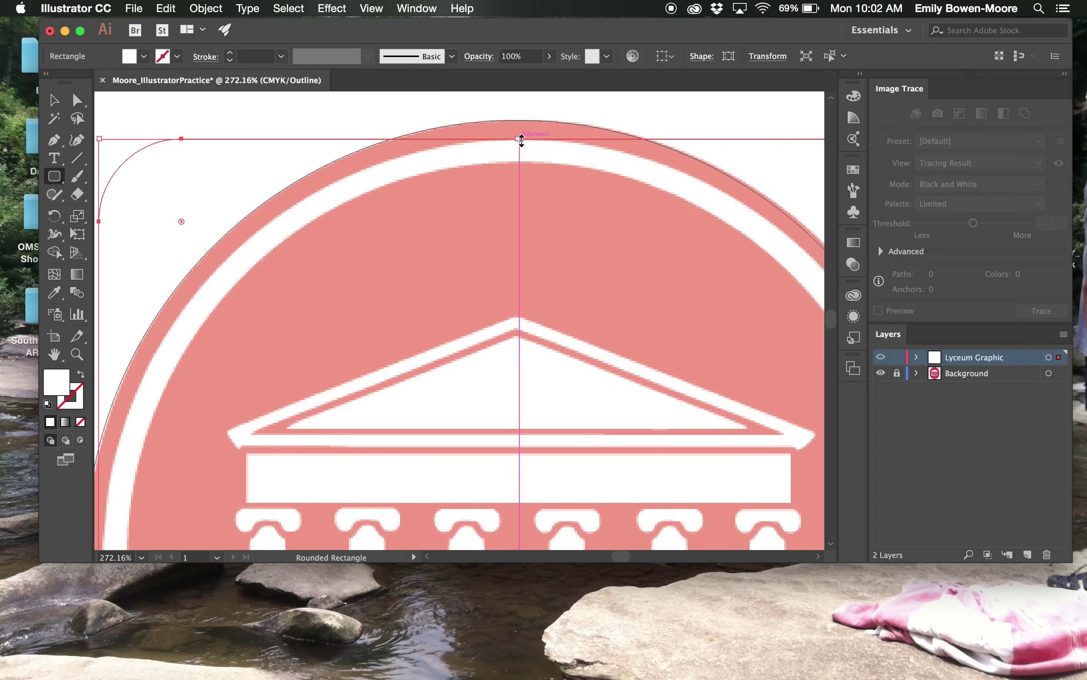
pyautogui.scroll(-6, 521, 140)
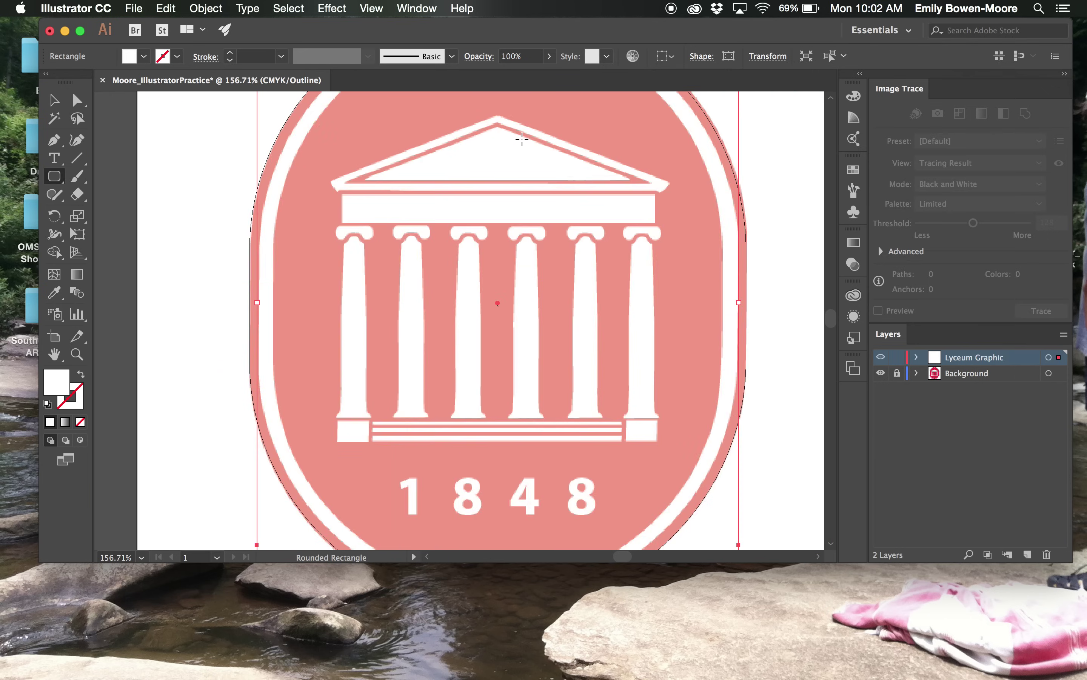
pyautogui.scroll(2, 522, 139)
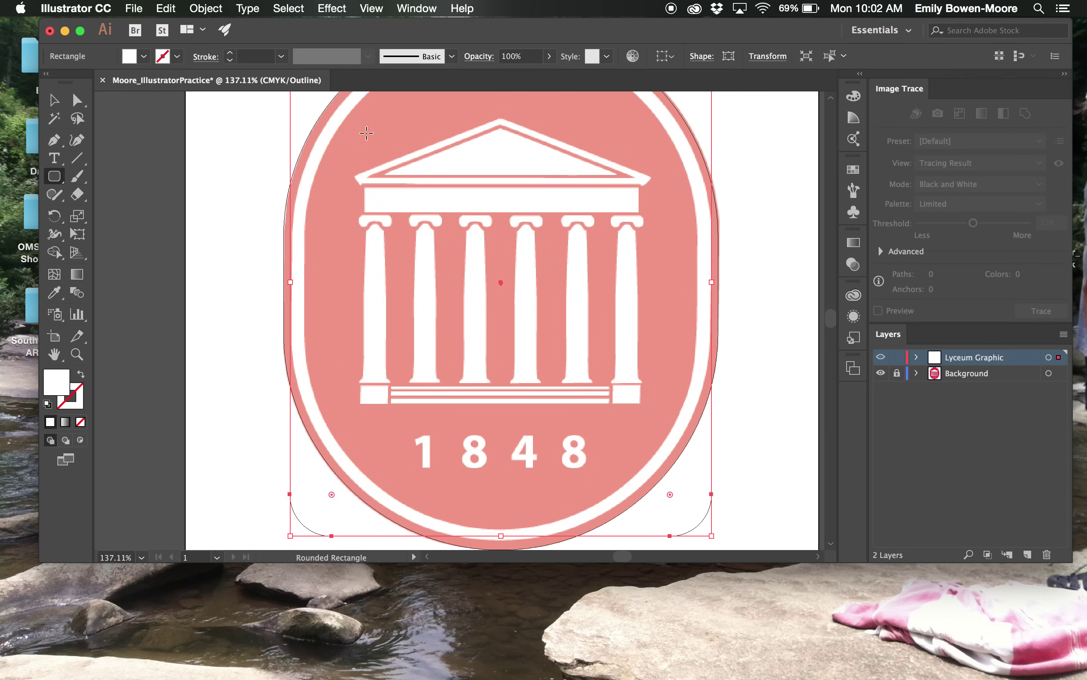
pyautogui.moveTo(501, 536); pyautogui.dragTo(501, 530)
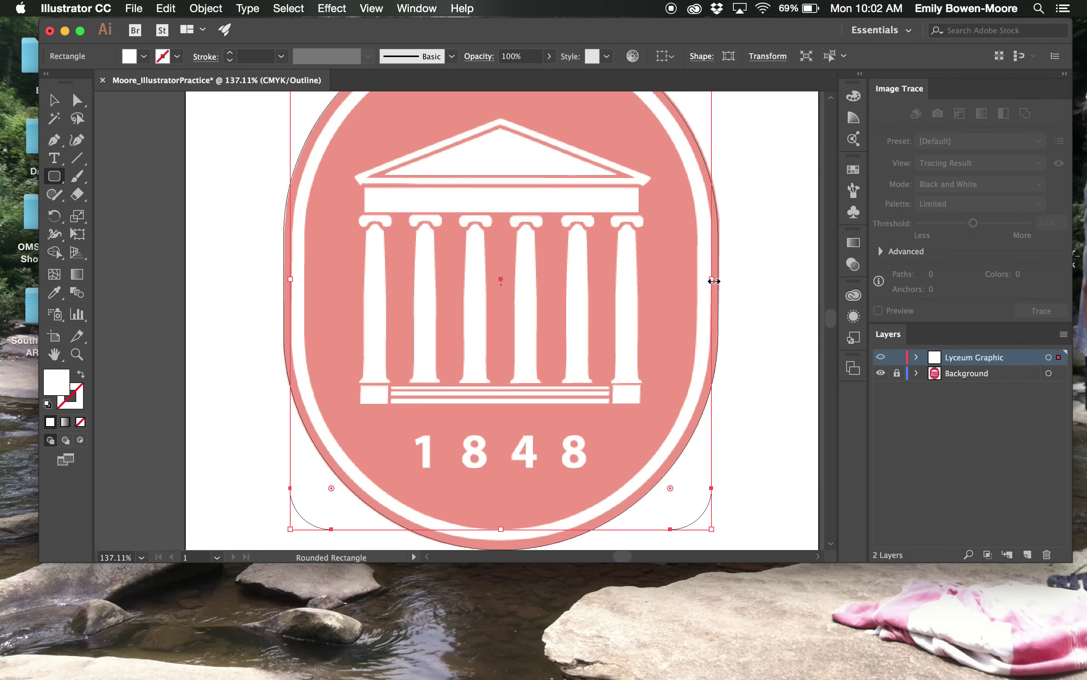
pyautogui.moveTo(502, 531); pyautogui.dragTo(502, 540)
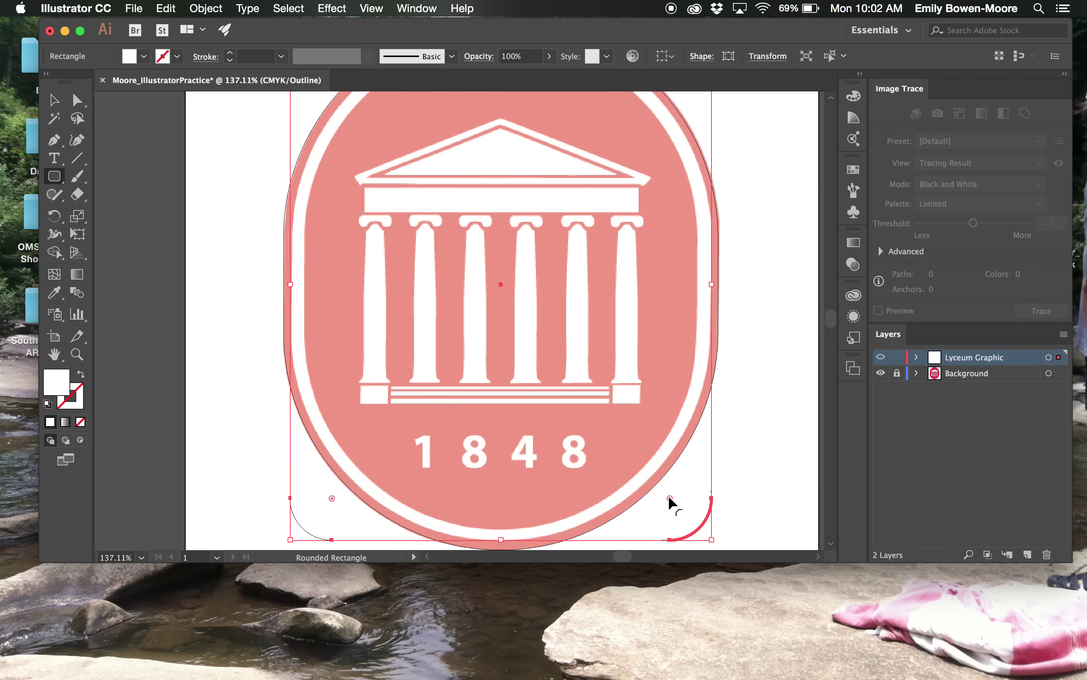
# - Round the second rectangle's corners to the maximum to follow the white ring's outer edge, and deselect it
pyautogui.moveTo(669, 497); pyautogui.dragTo(461, 312)
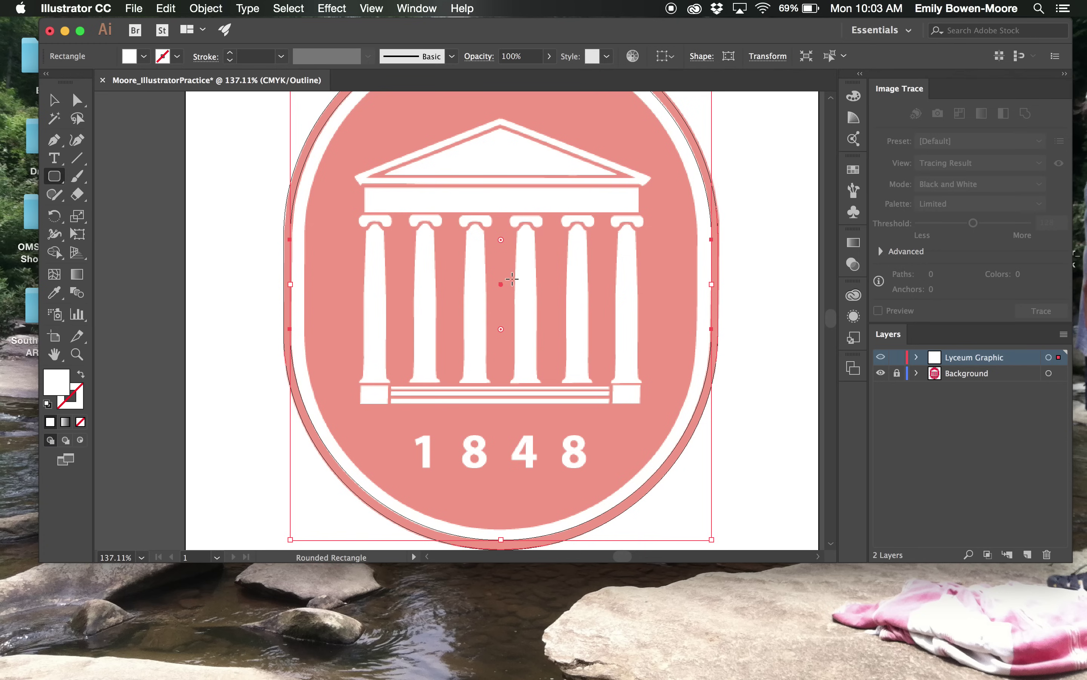
pyautogui.click(125, 194)
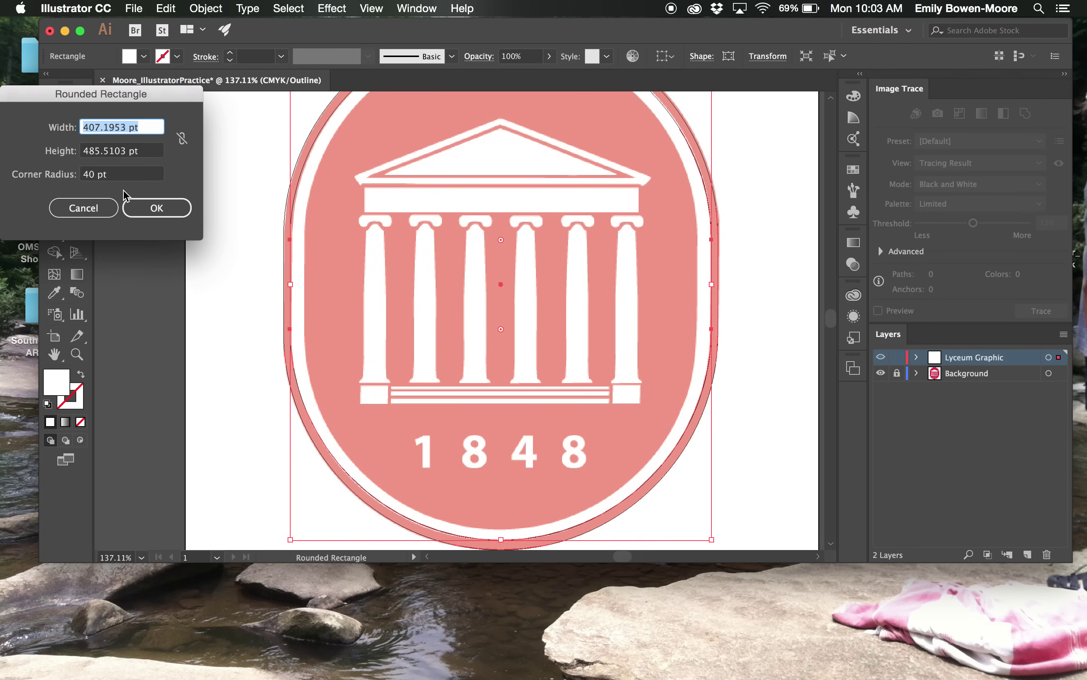
pyautogui.click(84, 208)
pyautogui.click(54, 99)
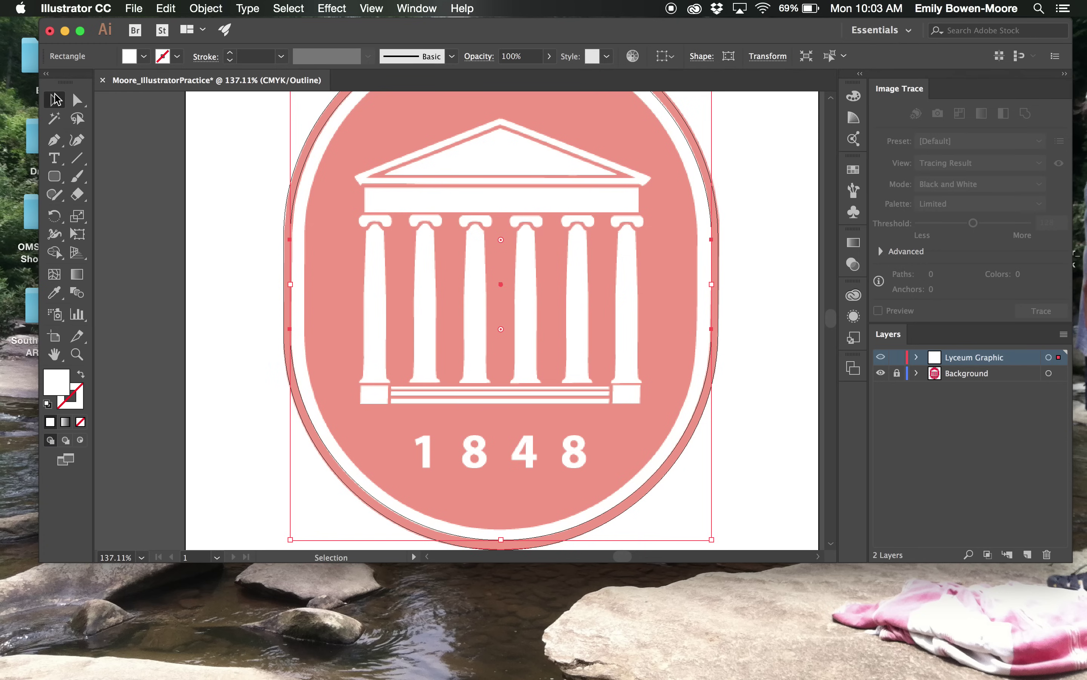
pyautogui.click(298, 231)
# - Draw a third rounded rectangle from the center and fit its height to the inner edge of the white ring
pyautogui.click(56, 176)
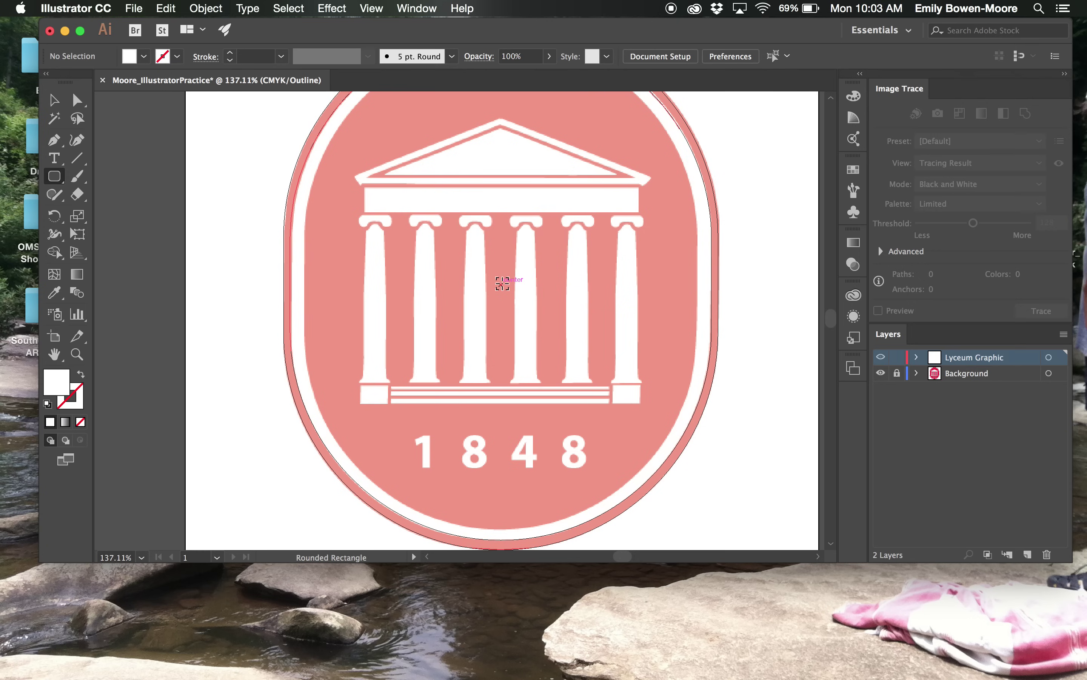
pyautogui.moveTo(501, 284); pyautogui.dragTo(698, 509)
pyautogui.press('super+z')
pyautogui.moveTo(500, 284); pyautogui.dragTo(698, 536)
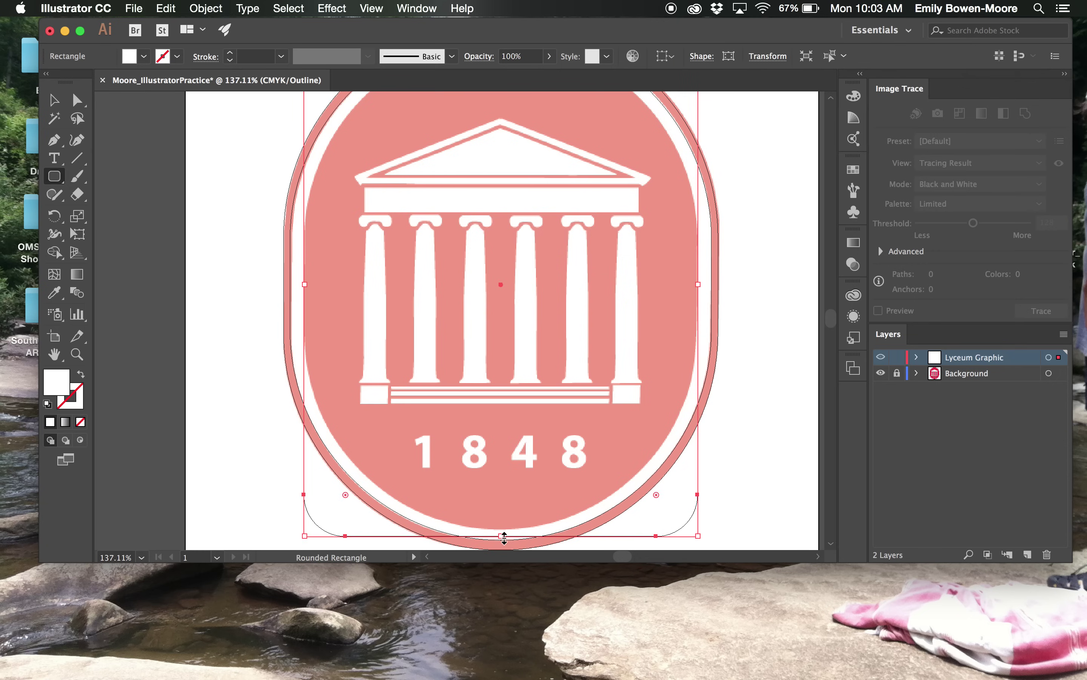
pyautogui.moveTo(504, 536); pyautogui.dragTo(501, 531)
pyautogui.scroll(5, 497, 526)
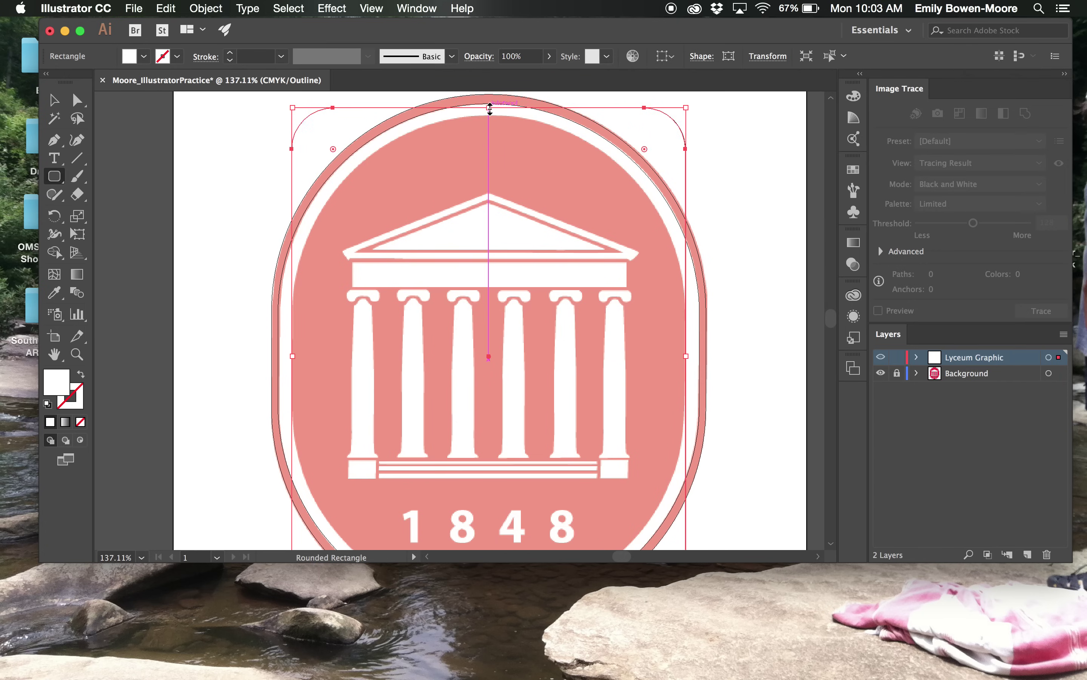
pyautogui.moveTo(489, 107); pyautogui.dragTo(489, 117)
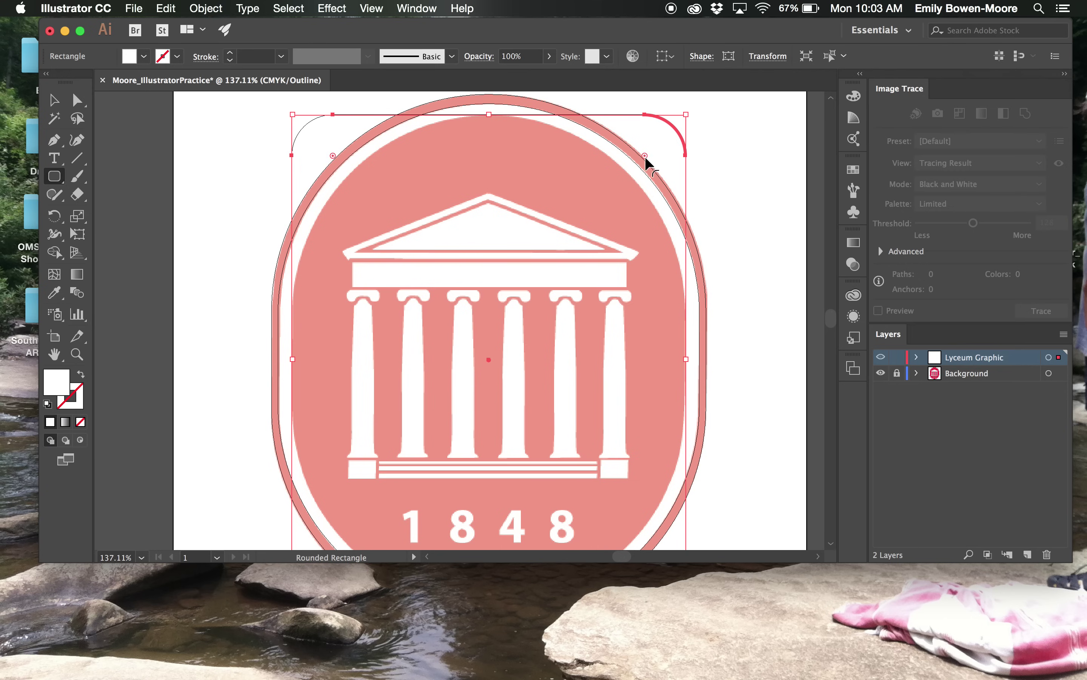
# - Round the third rectangle's corners to the maximum to match the inner oval, and deselect it
pyautogui.moveTo(645, 156); pyautogui.dragTo(483, 358)
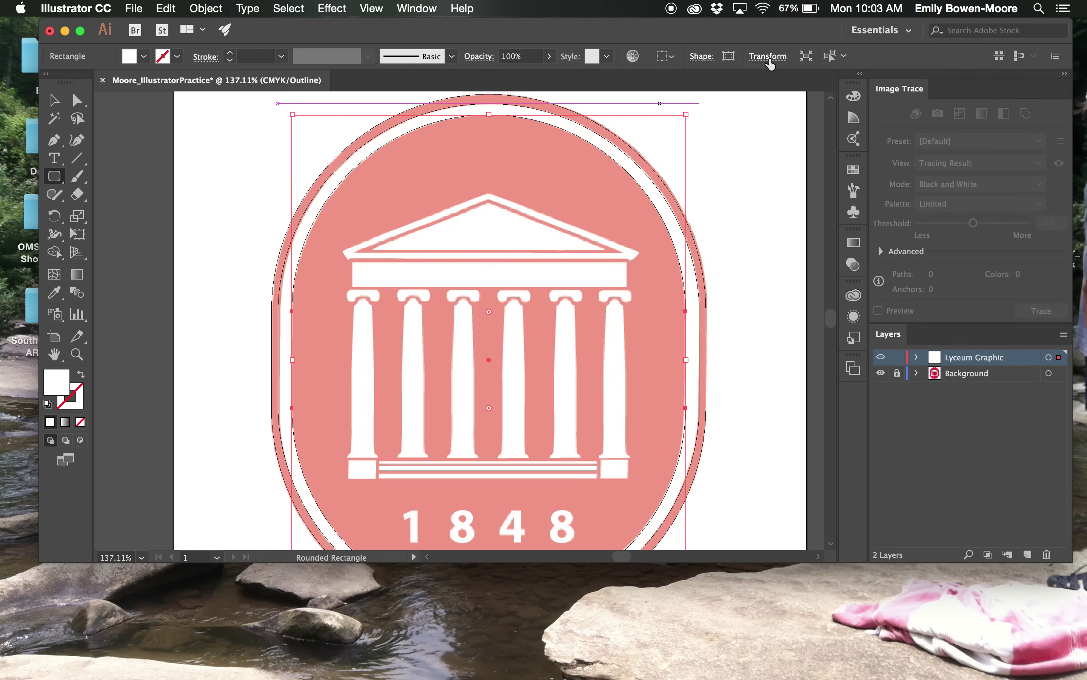
pyautogui.click(54, 100)
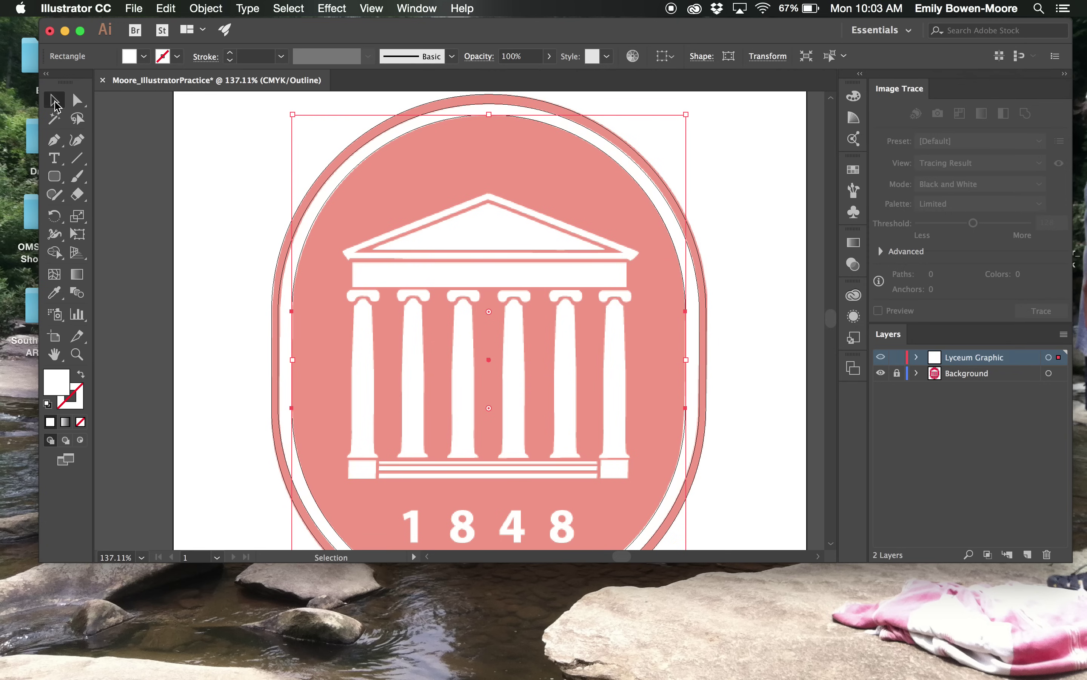
pyautogui.click(217, 159)
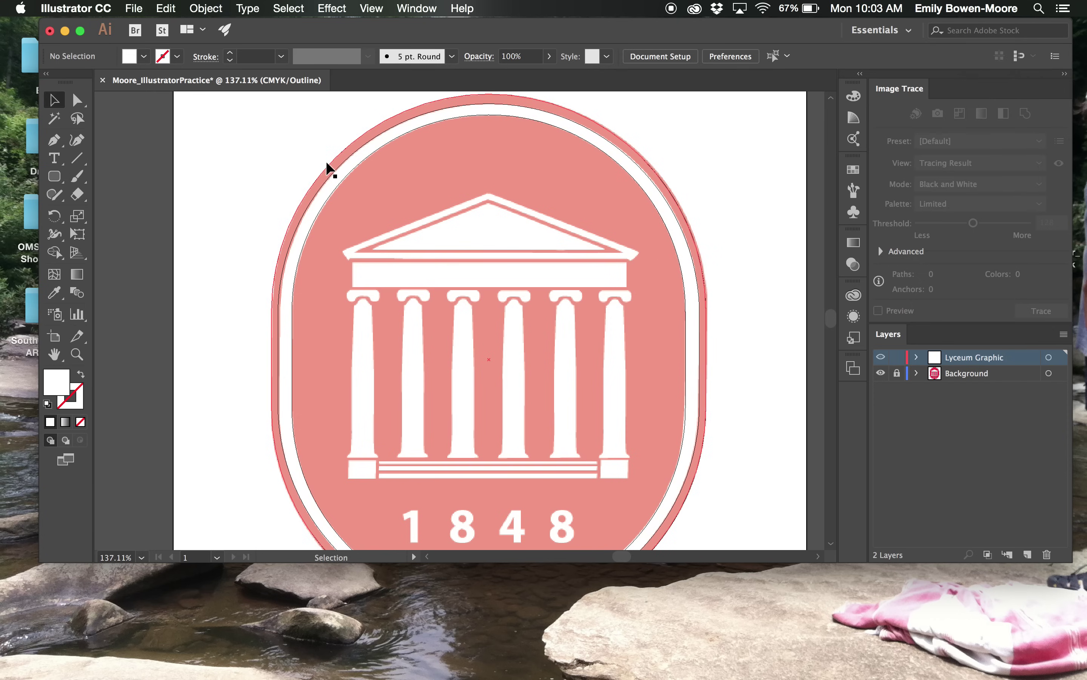
# - Select each of the three oval outlines in turn, select them all together, and clear the selection
pyautogui.click(331, 173)
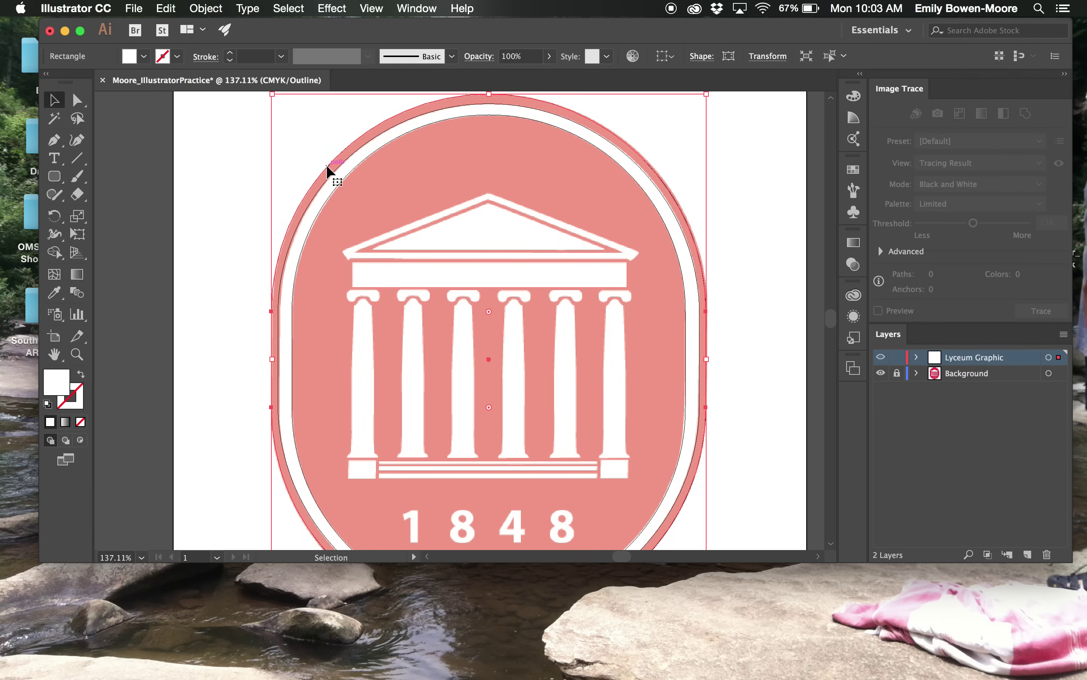
pyautogui.click(334, 173)
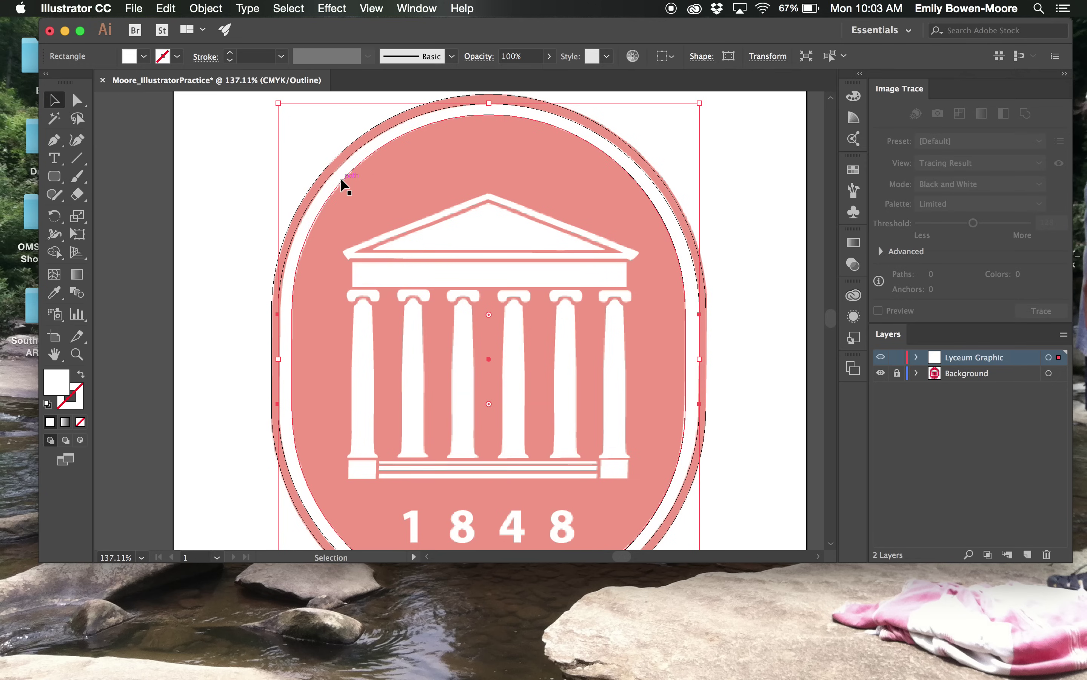
pyautogui.click(343, 182)
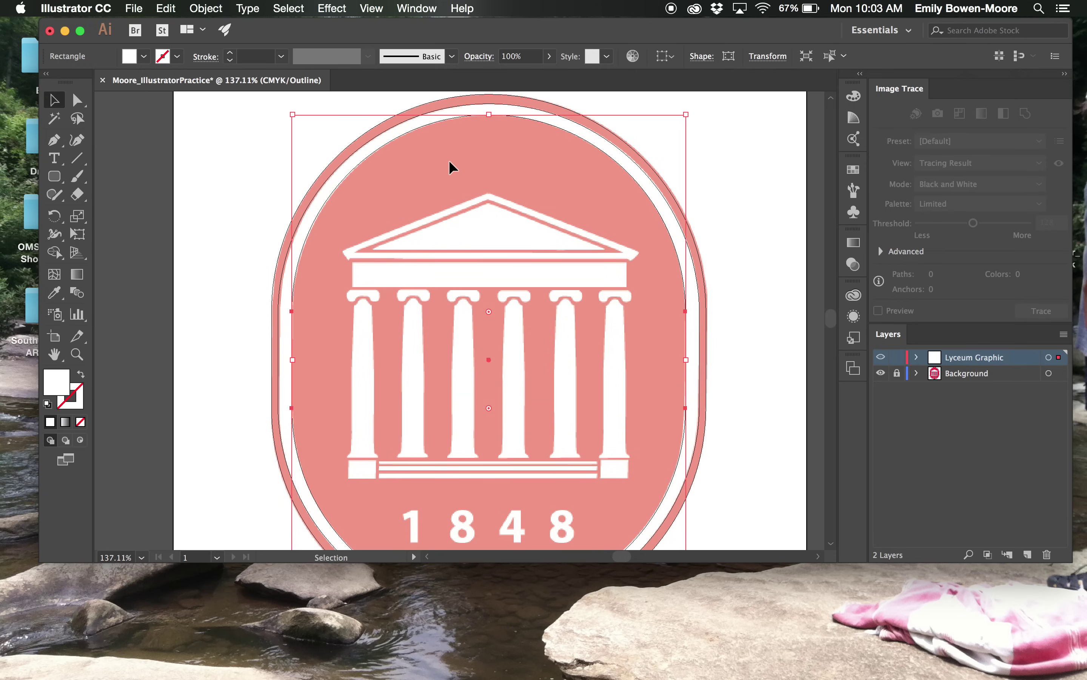
pyautogui.click(269, 165)
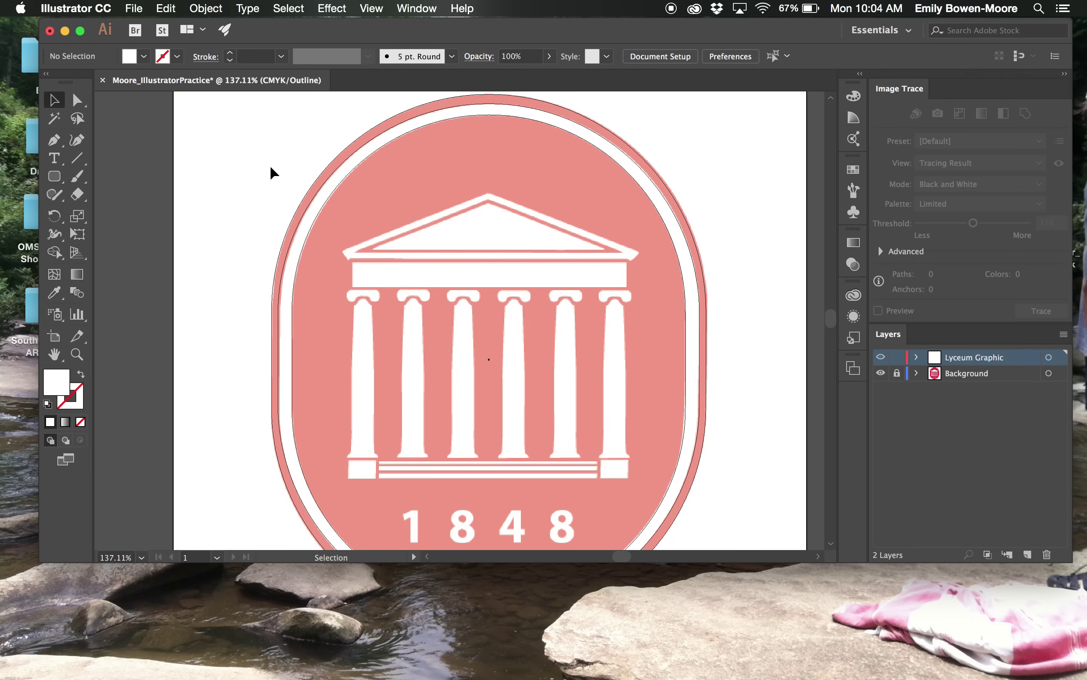
pyautogui.moveTo(270, 166); pyautogui.dragTo(360, 237)
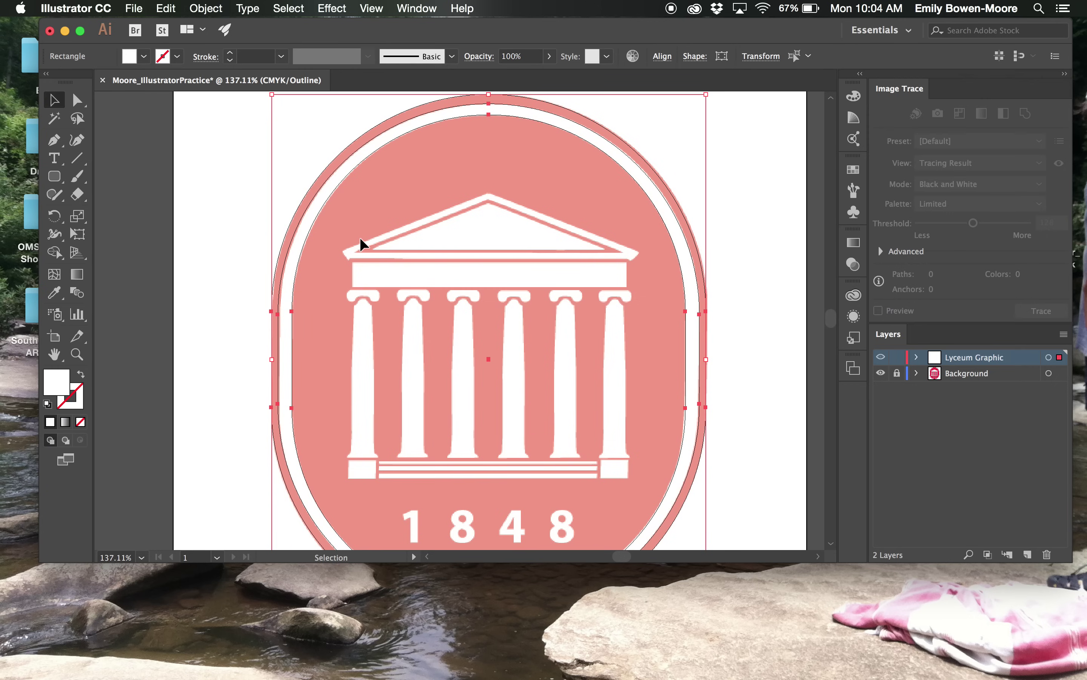
pyautogui.click(248, 217)
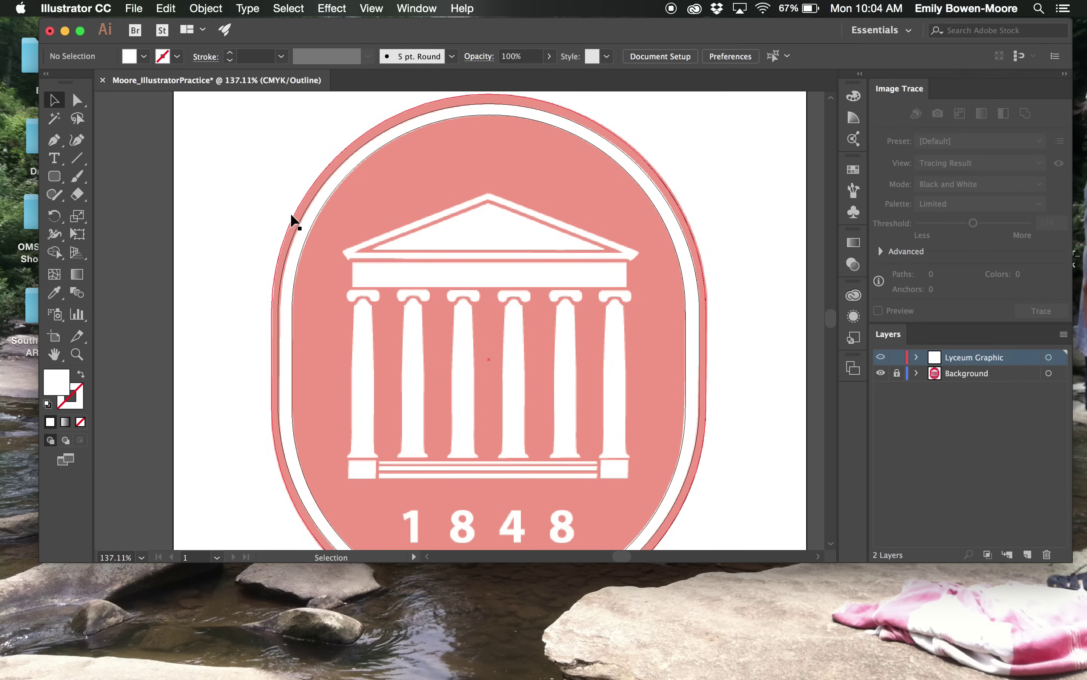
# - Select all three oval outlines and make the outermost ring a separate shape with the Shape Builder tool
pyautogui.click(293, 220)
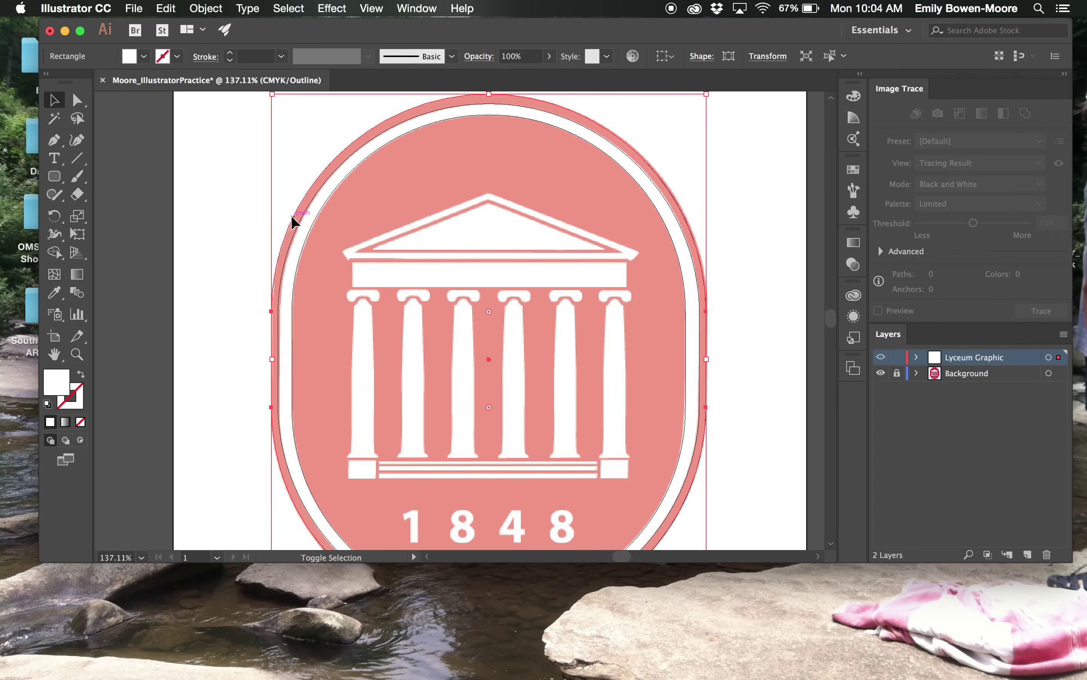
pyautogui.keyDown('shift'); pyautogui.click(300, 224); pyautogui.keyUp('shift')
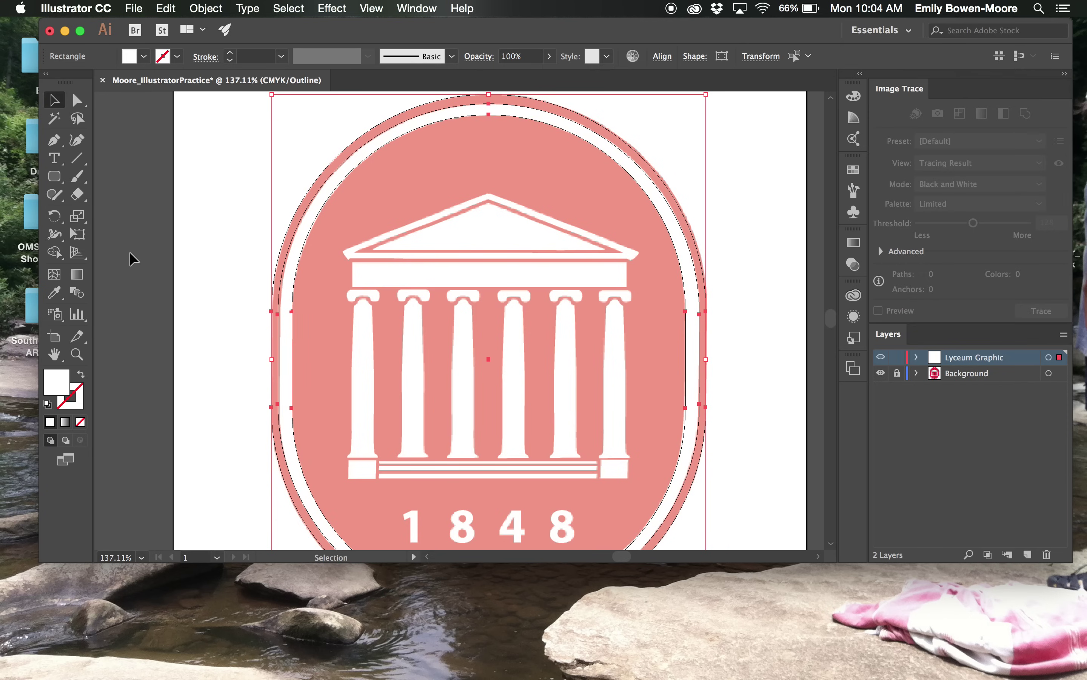
pyautogui.click(55, 252)
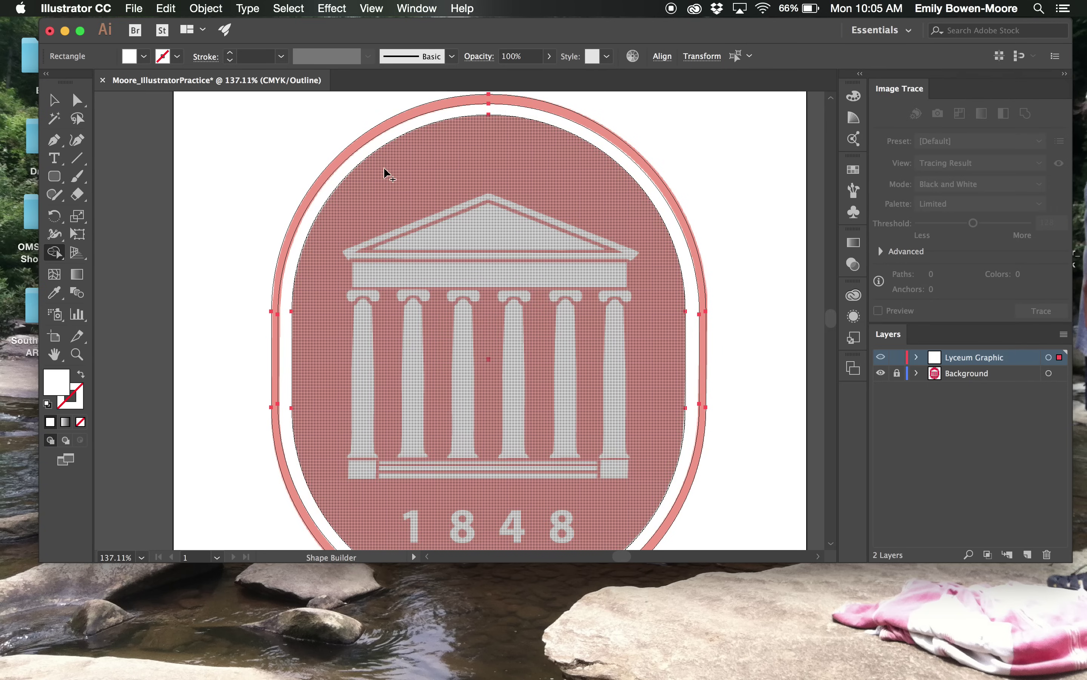
pyautogui.click(364, 151)
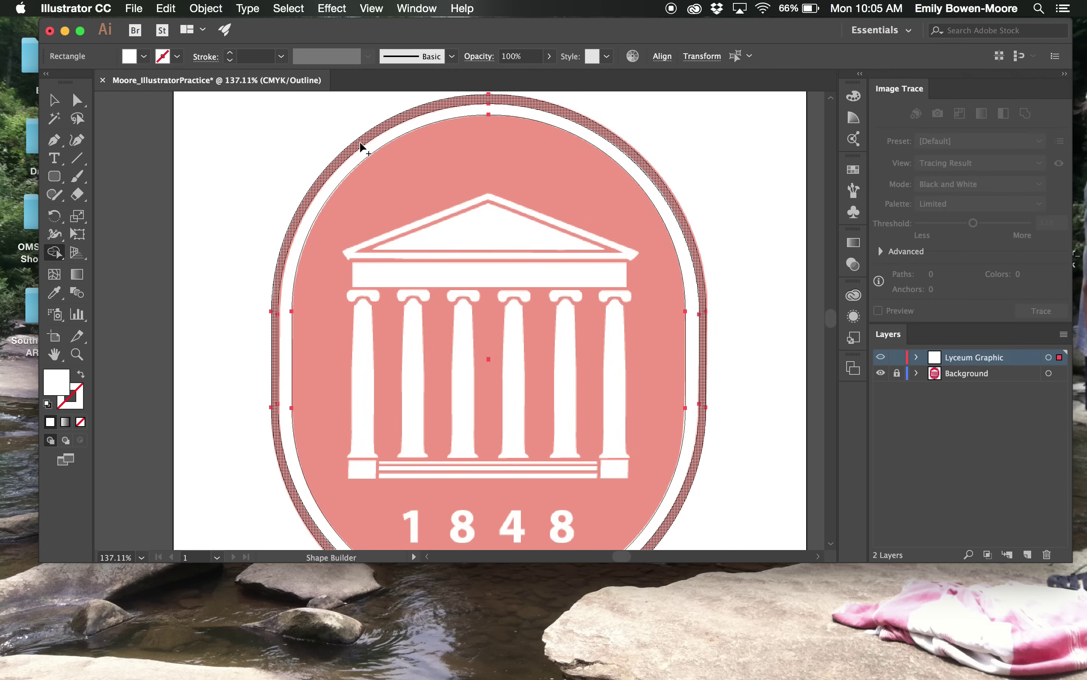
# - Set the fill to red, apply it to the outer ring and inner oval with the Shape Builder tool, and check the result in preview
pyautogui.click(144, 56)
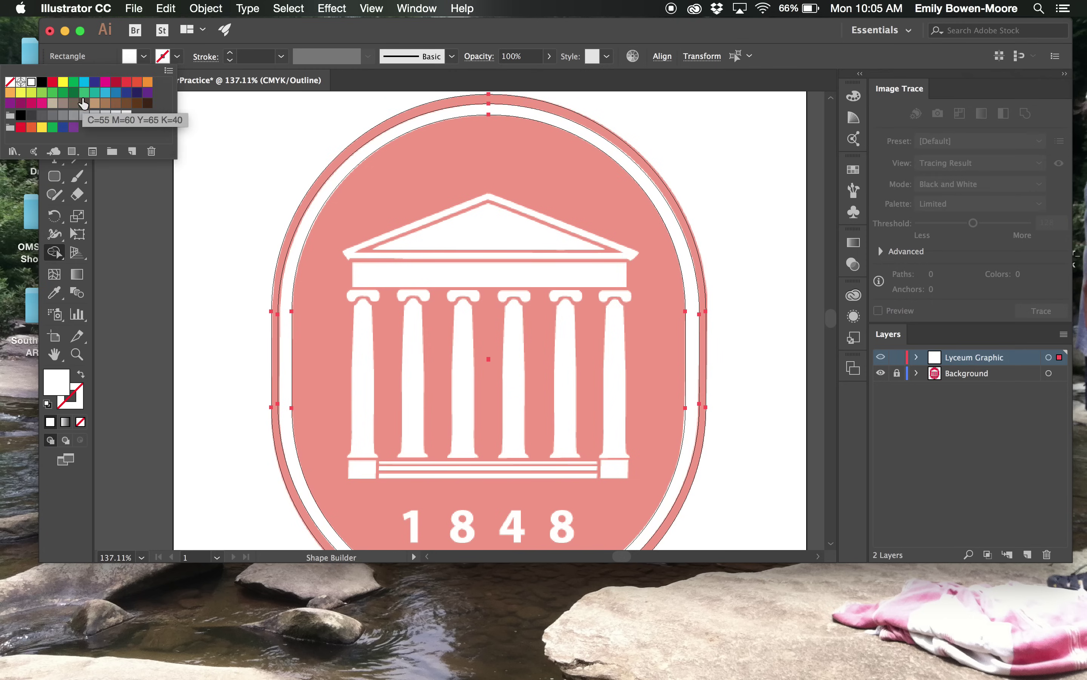
pyautogui.click(23, 127)
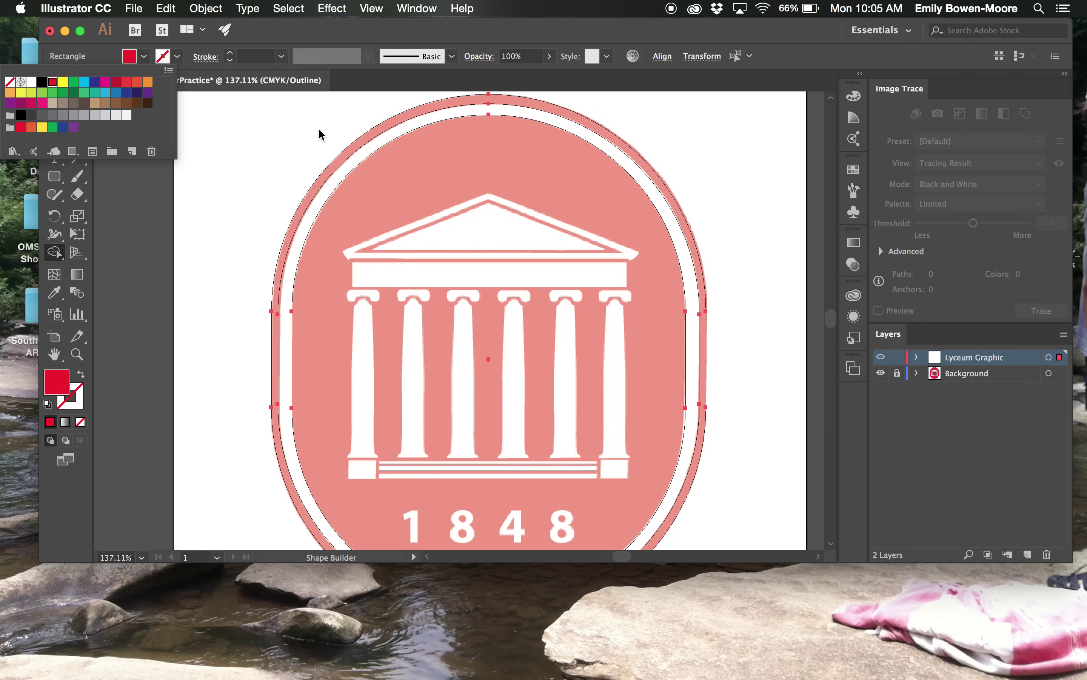
pyautogui.click(340, 155)
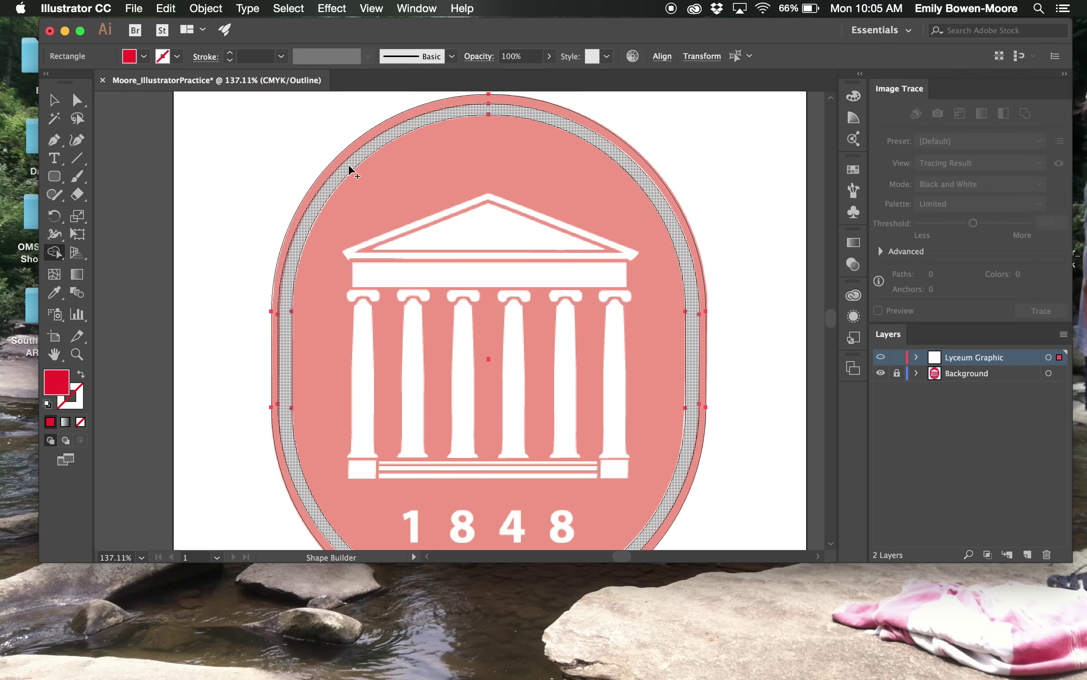
pyautogui.click(342, 159)
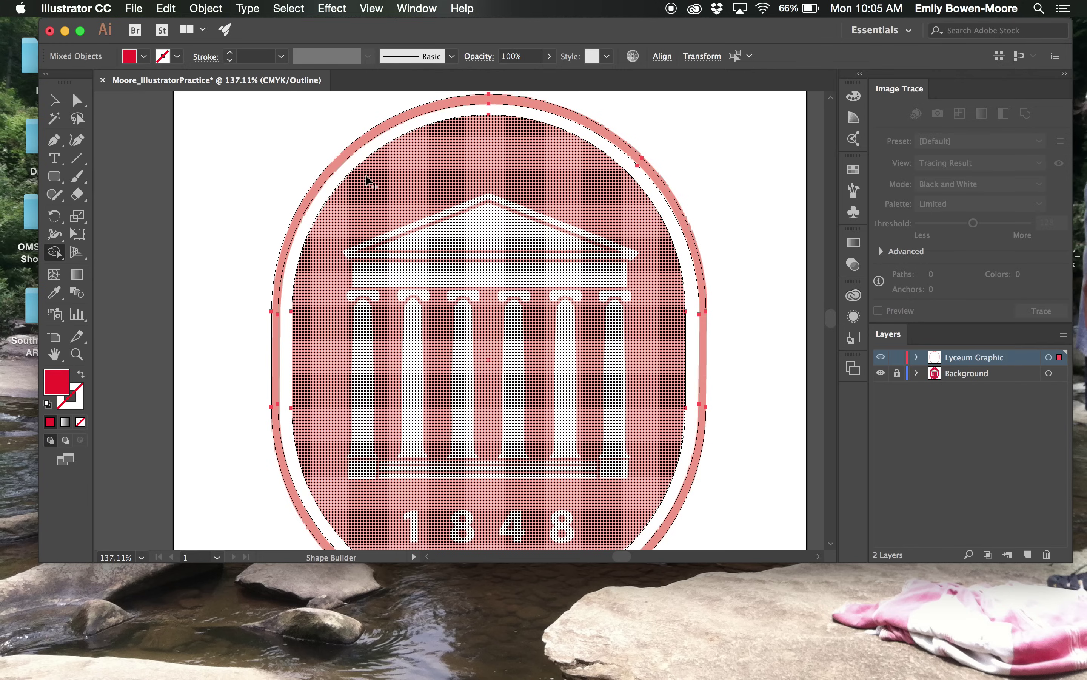
pyautogui.click(367, 181)
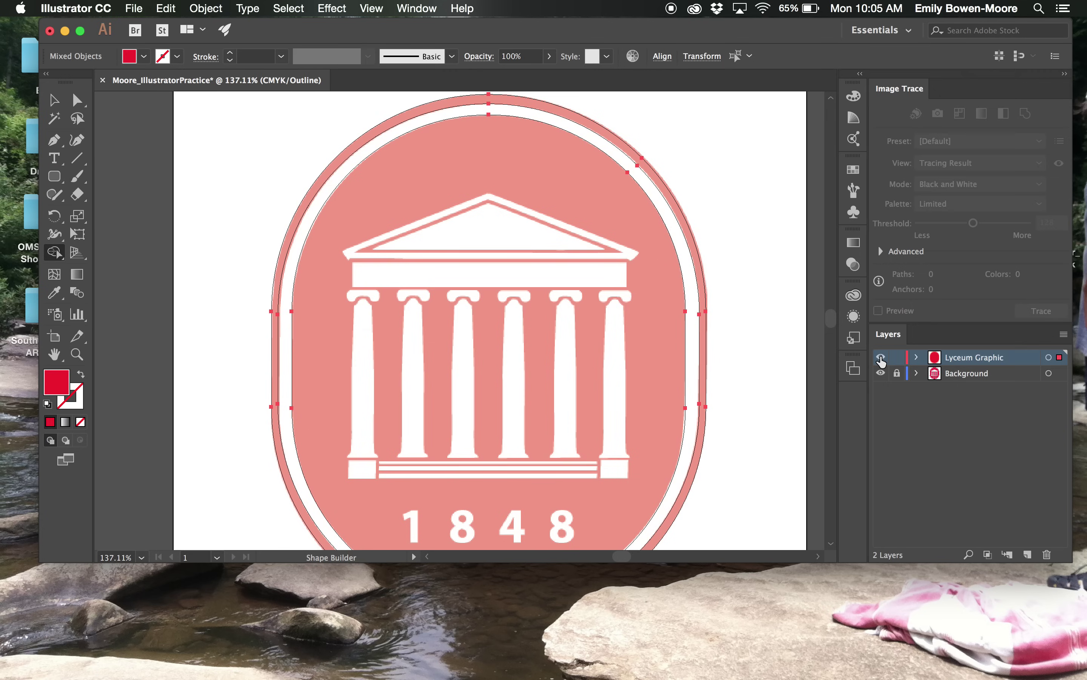
pyautogui.press('super+y')
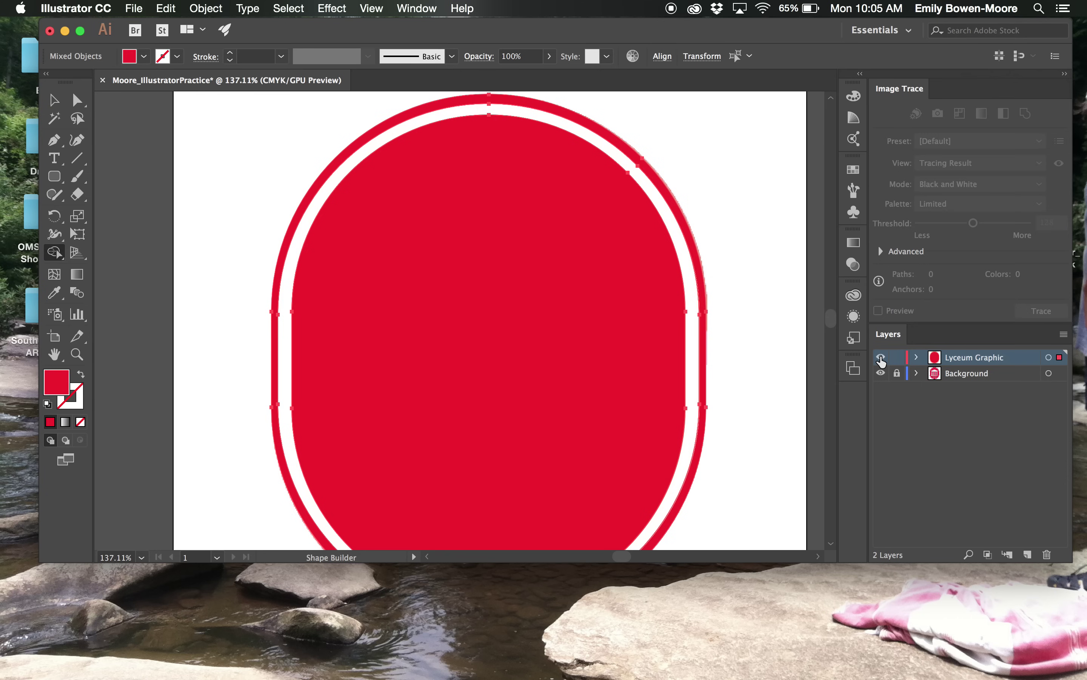
pyautogui.press('super+y')
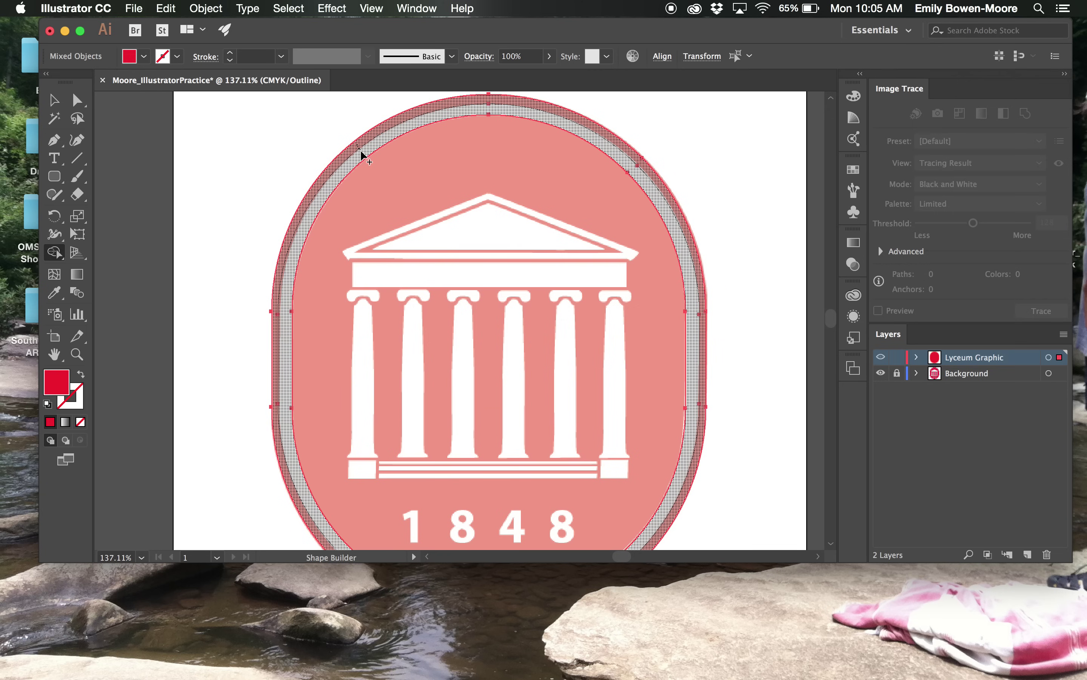
# - Try merging the oval's rings with its interior using the Shape Builder tool, undo the merge, and clear the selection
pyautogui.moveTo(361, 153); pyautogui.dragTo(373, 172)
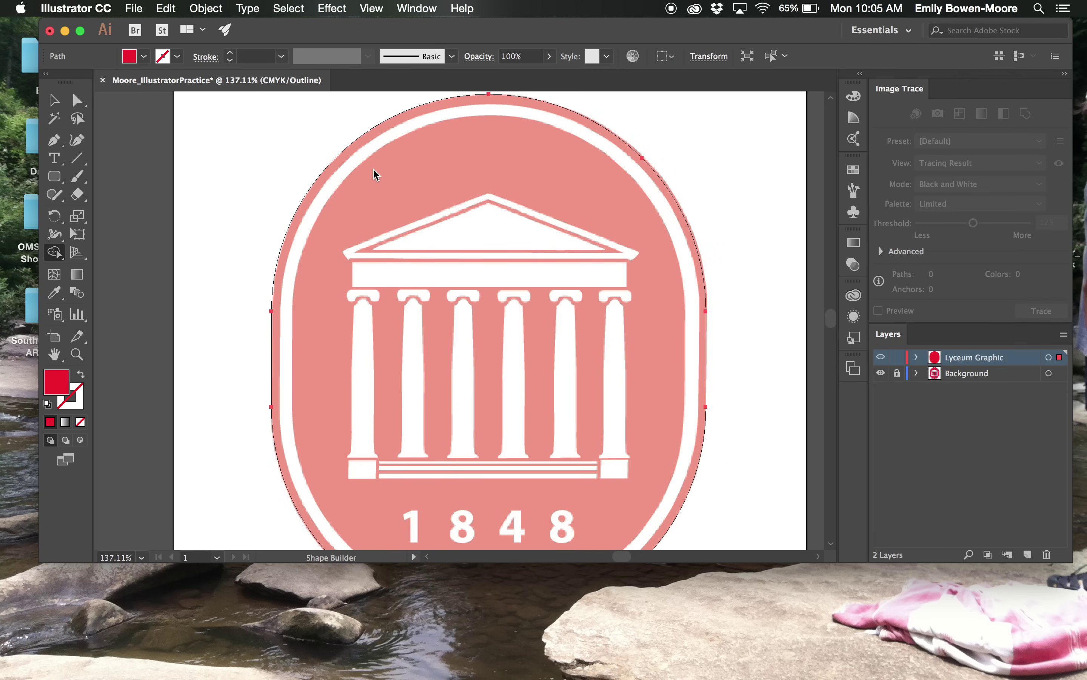
pyautogui.press('super+z')
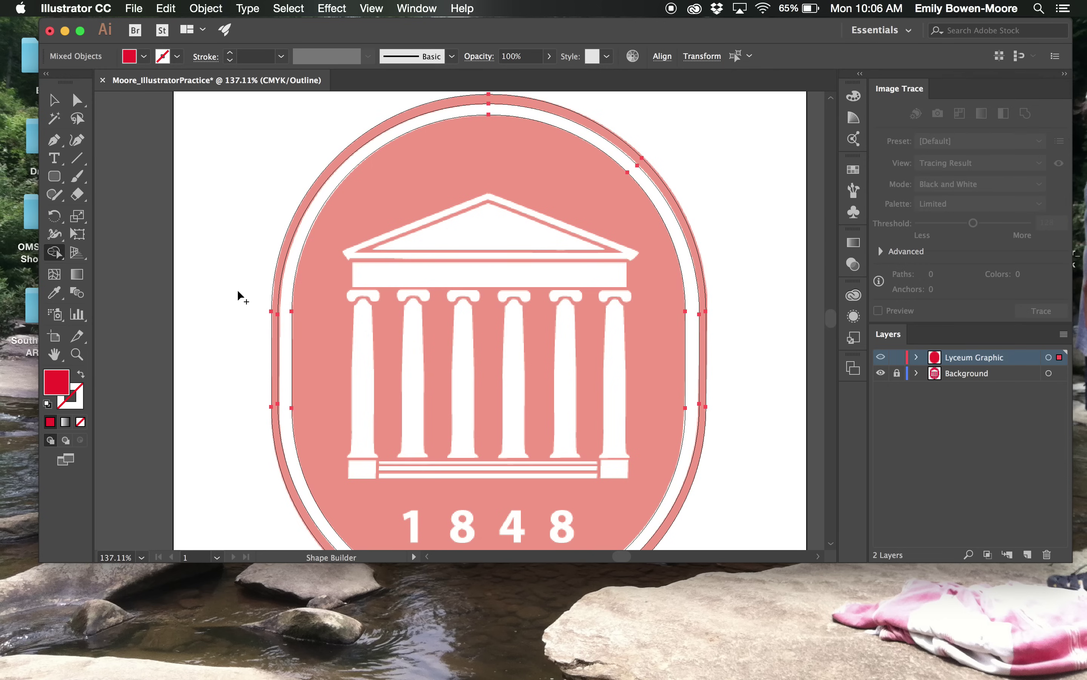
pyautogui.click(54, 99)
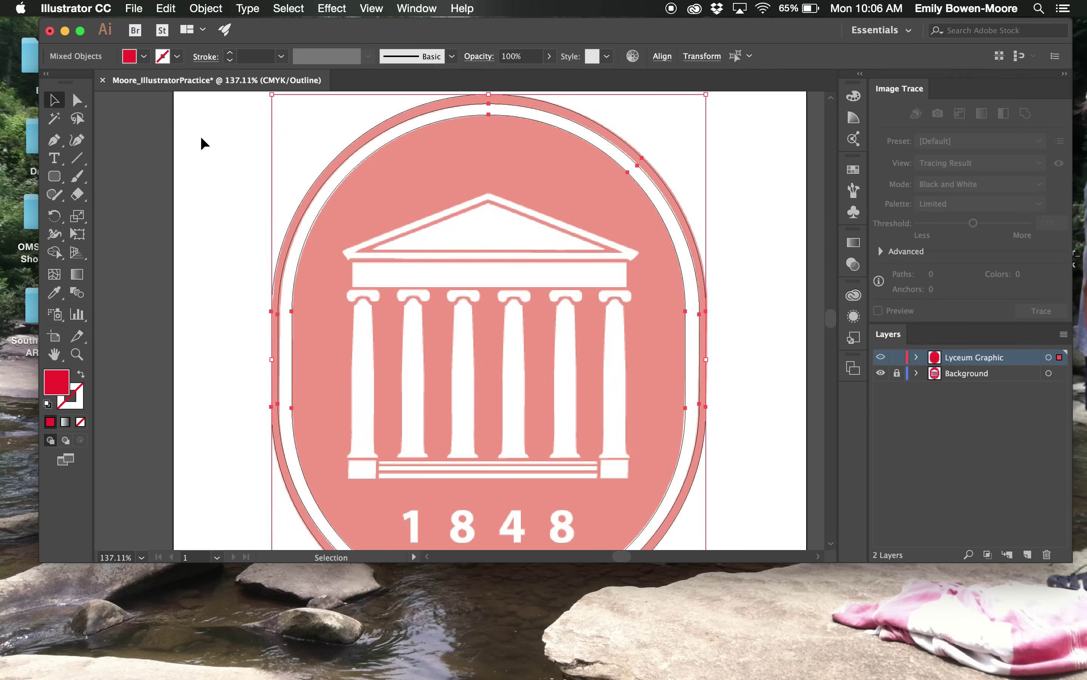
pyautogui.click(212, 146)
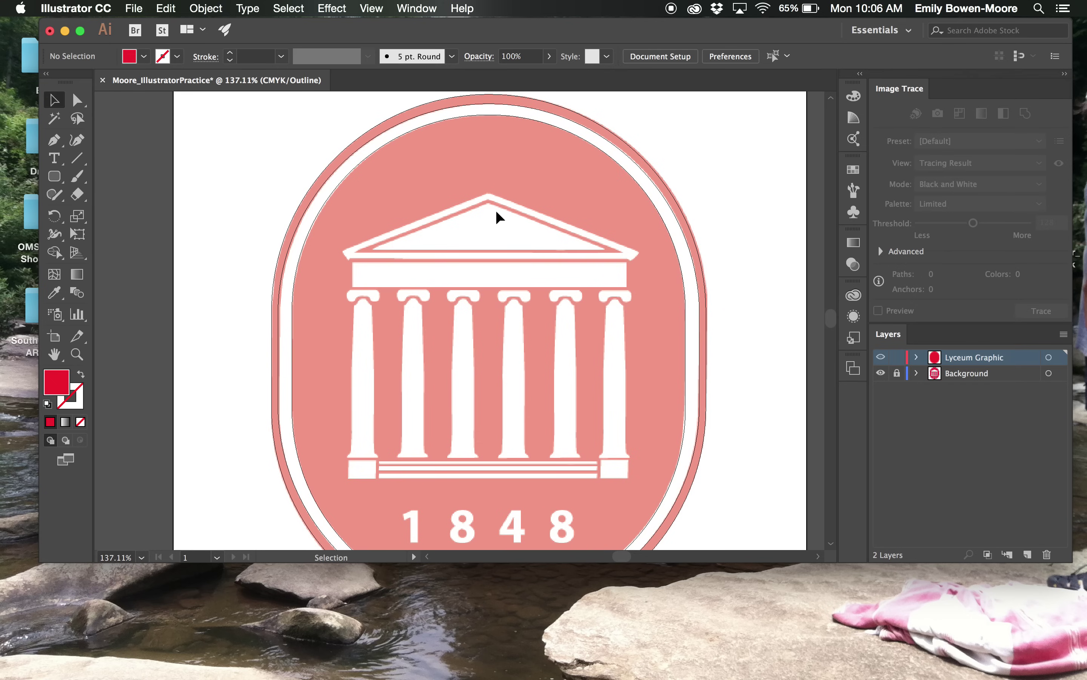
# - Draw a three-sided polygon upright from the center of the pediment with the Polygon tool, undoing the first tilted attempt
pyautogui.scroll(5, 497, 210)
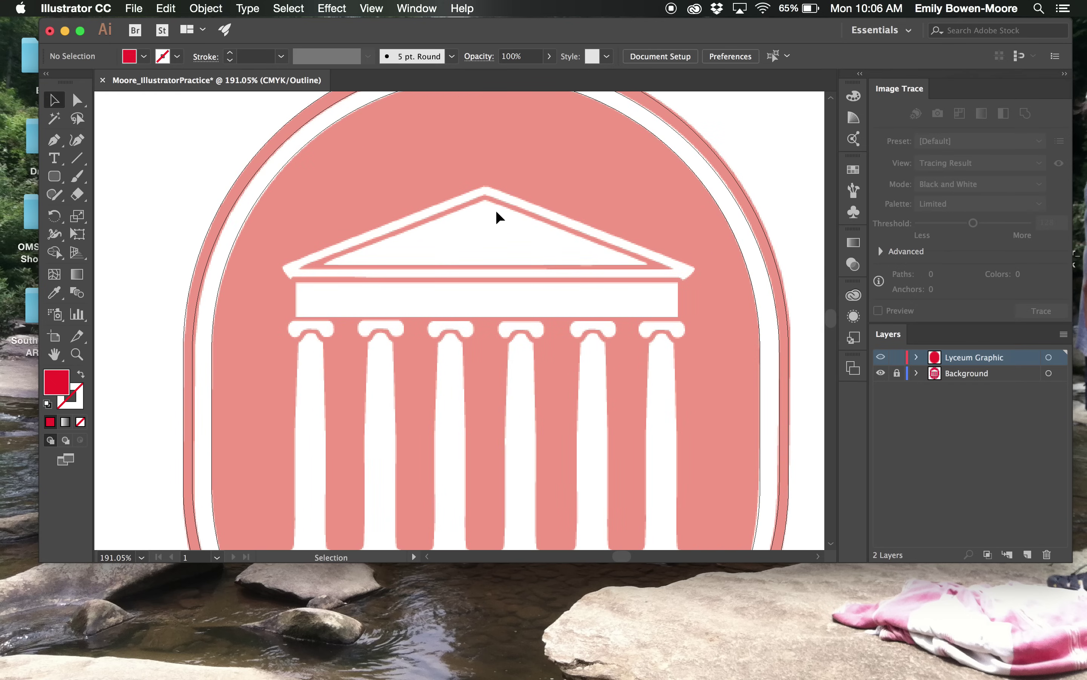
pyautogui.scroll(3, 496, 210)
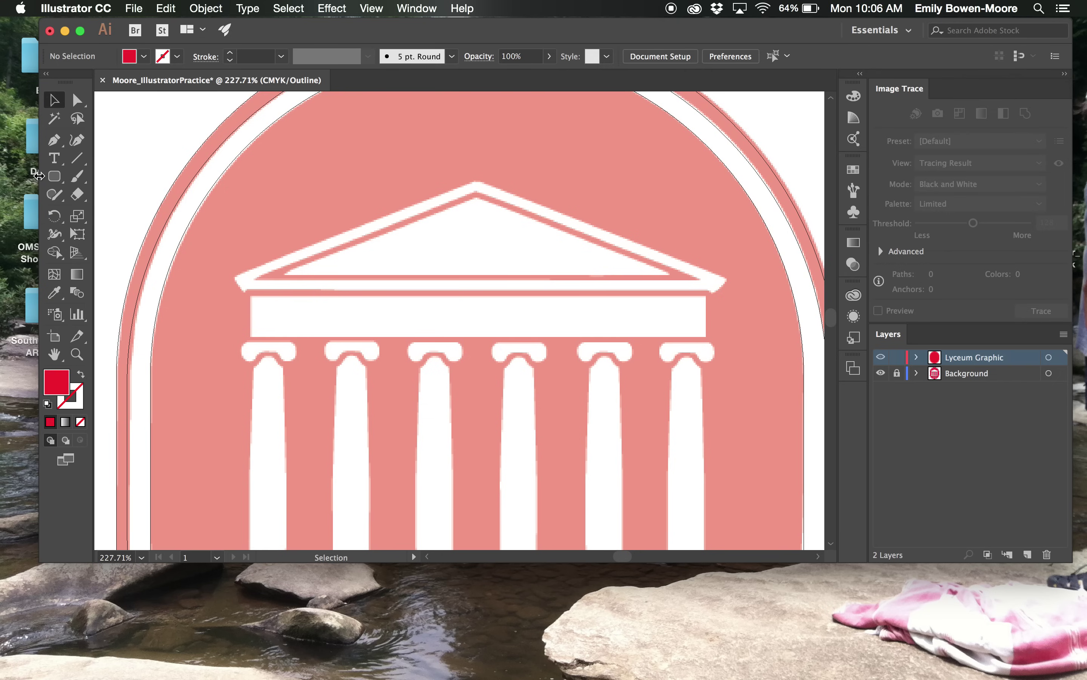
pyautogui.click(54, 177)
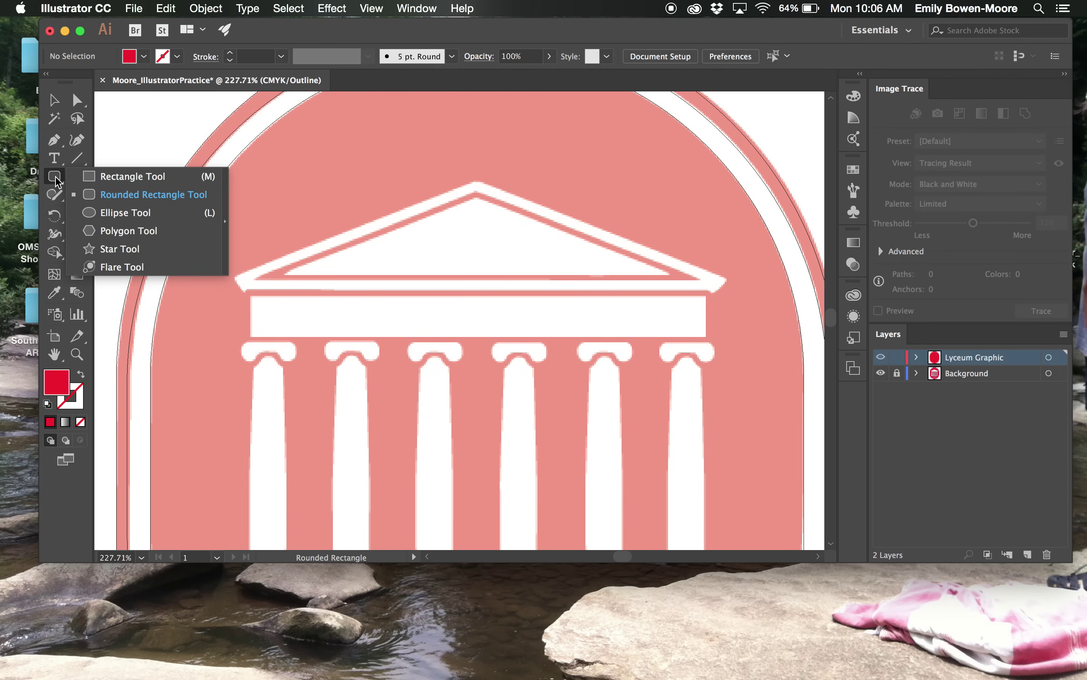
pyautogui.click(121, 235)
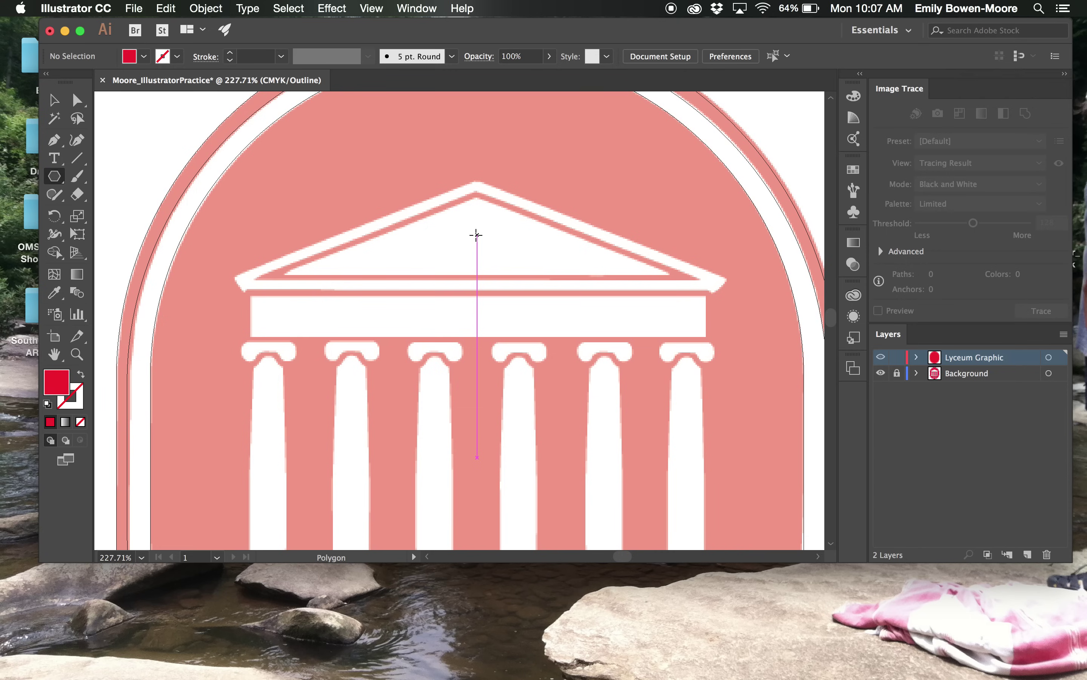
pyautogui.moveTo(476, 235); pyautogui.dragTo(554, 279)
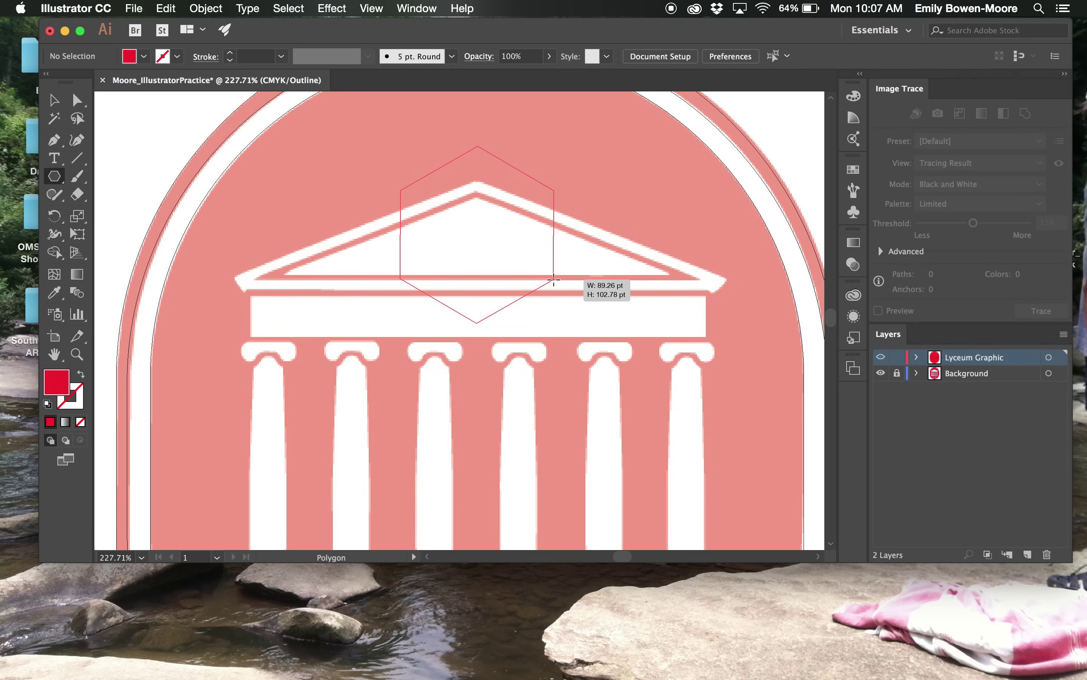
pyautogui.moveTo(554, 279)
pyautogui.mouseDown()
pyautogui.moveTo(607, 287)
pyautogui.moveTo(635, 310)
pyautogui.moveTo(624, 324)
pyautogui.moveTo(638, 316)
pyautogui.moveTo(665, 328)
pyautogui.moveTo(670, 347)
pyautogui.moveTo(572, 289)
pyautogui.mouseUp()
pyautogui.press('Down')
pyautogui.press('Down')
pyautogui.press('Down')
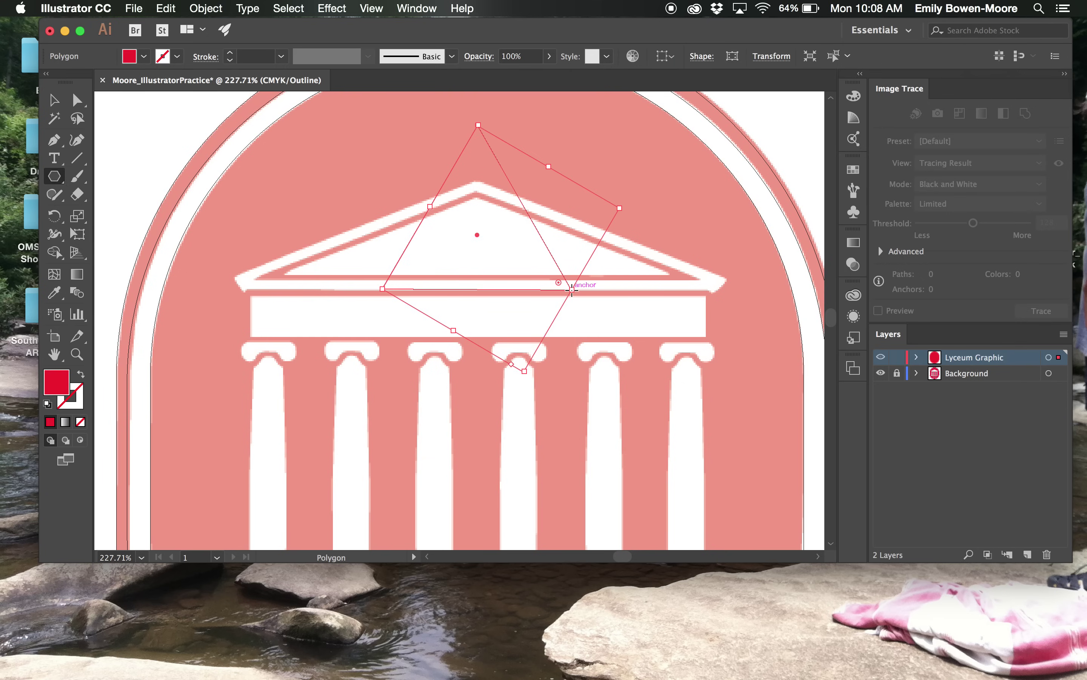
pyautogui.press('super+z')
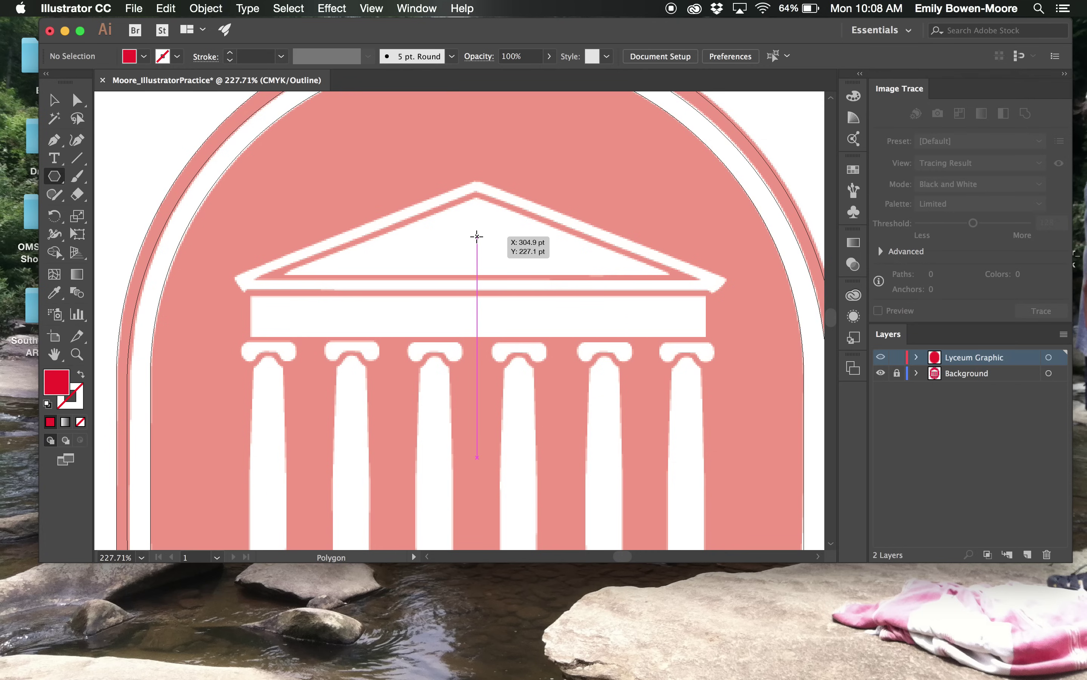
pyautogui.moveTo(477, 236); pyautogui.dragTo(541, 281)
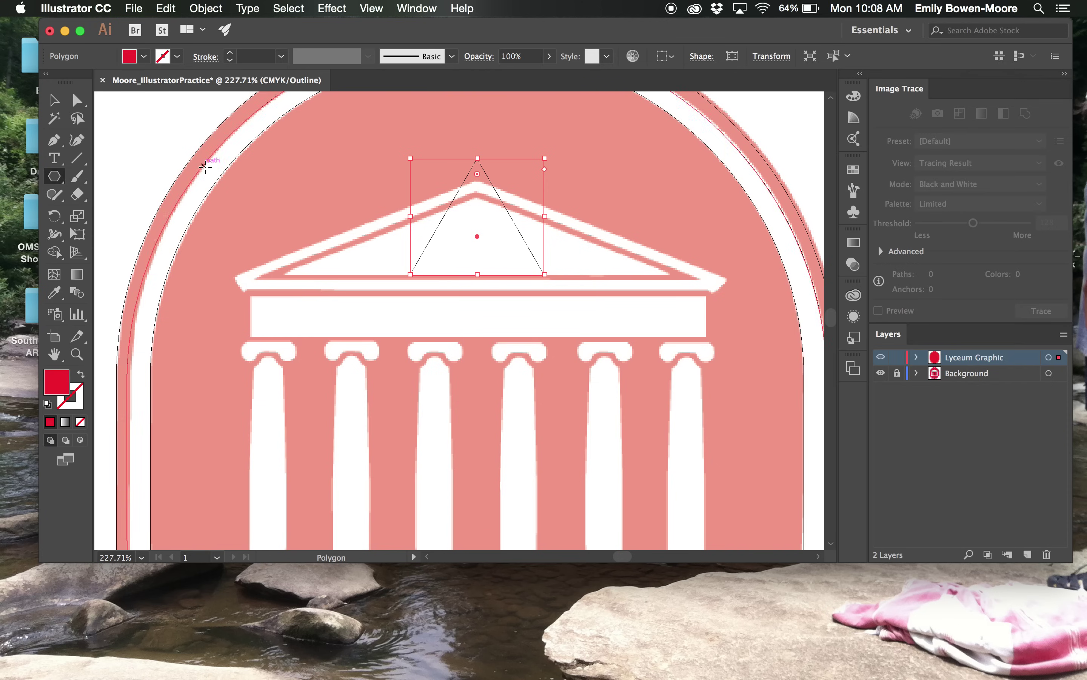
# - Move the triangle's apex to the roof peak and its base corners outward to follow the roof's outer slopes and level lower edge, and deselect it
pyautogui.click(78, 102)
pyautogui.click(505, 147)
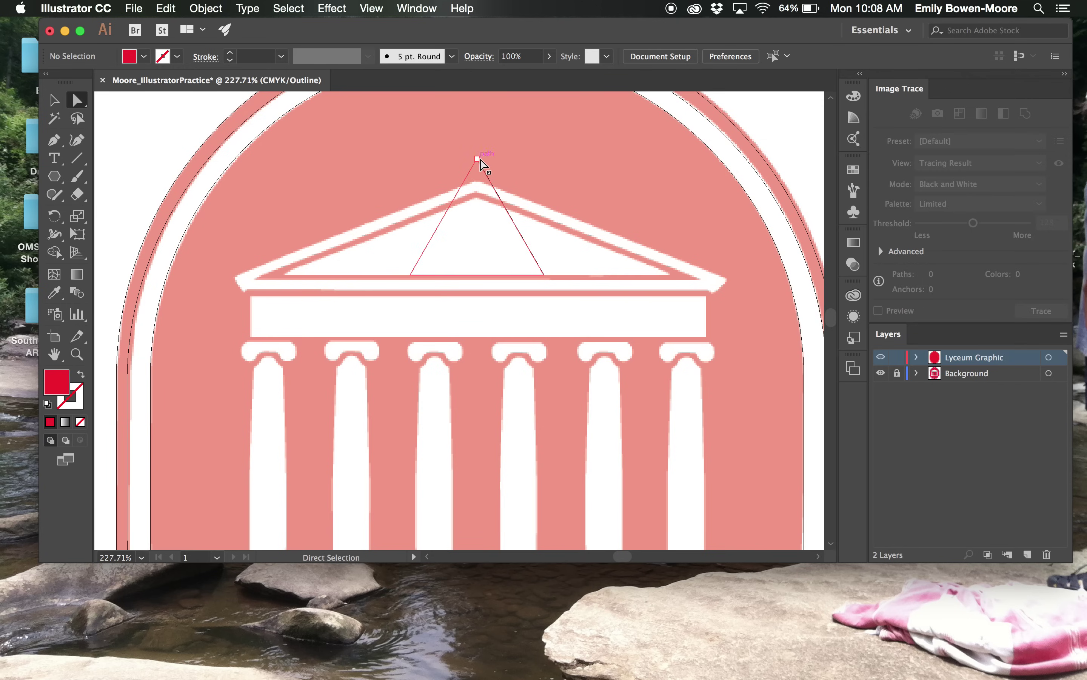
pyautogui.moveTo(477, 159); pyautogui.dragTo(475, 179)
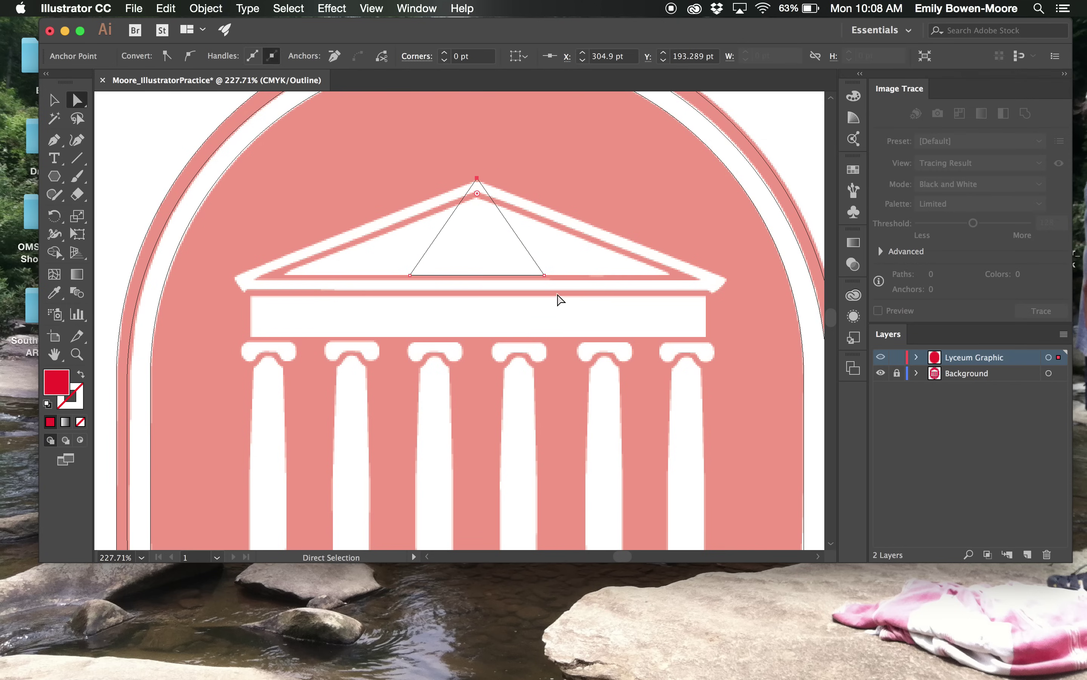
pyautogui.moveTo(545, 274); pyautogui.dragTo(763, 293)
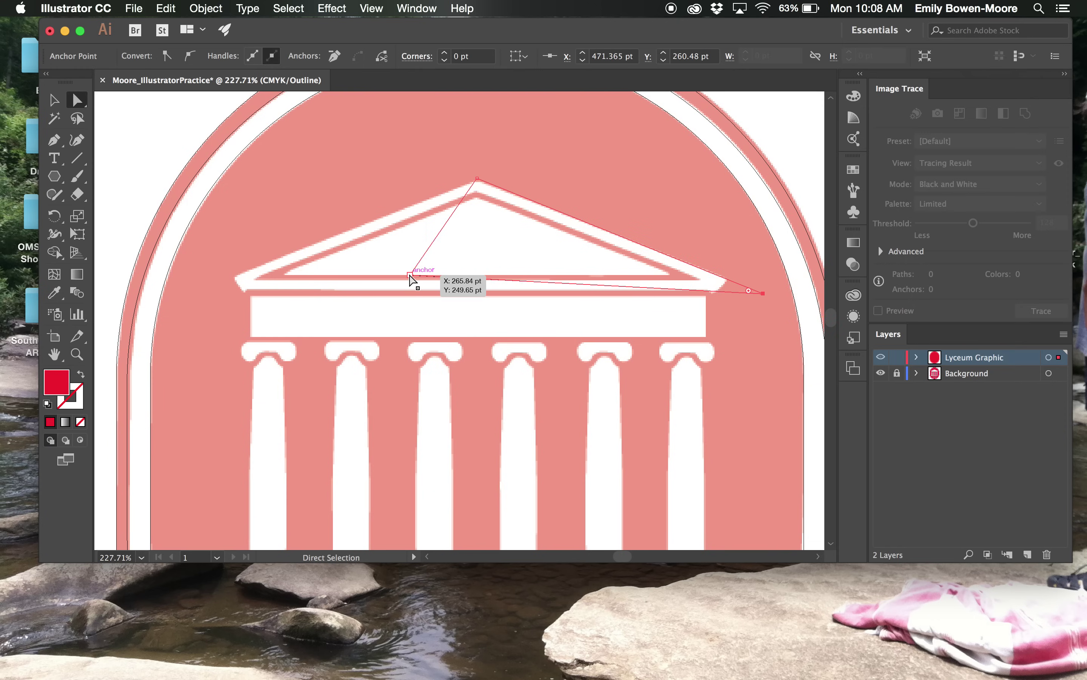
pyautogui.moveTo(409, 275); pyautogui.dragTo(202, 290)
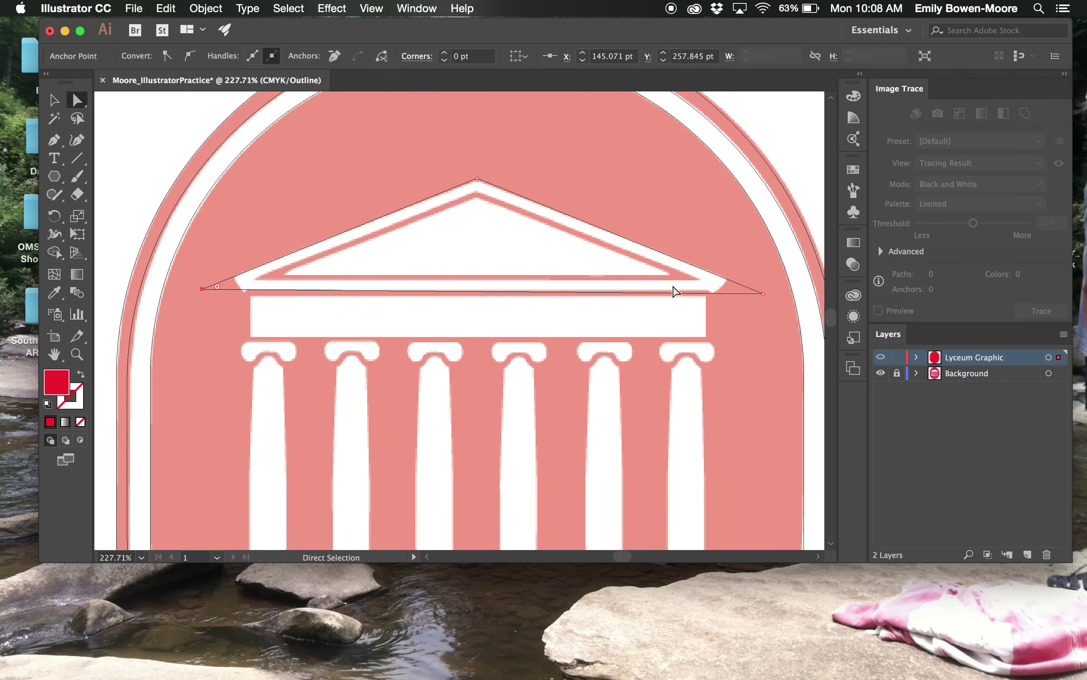
pyautogui.moveTo(763, 293)
pyautogui.mouseDown()
pyautogui.moveTo(754, 286)
pyautogui.moveTo(778, 288)
pyautogui.moveTo(742, 289)
pyautogui.moveTo(754, 292)
pyautogui.mouseUp()
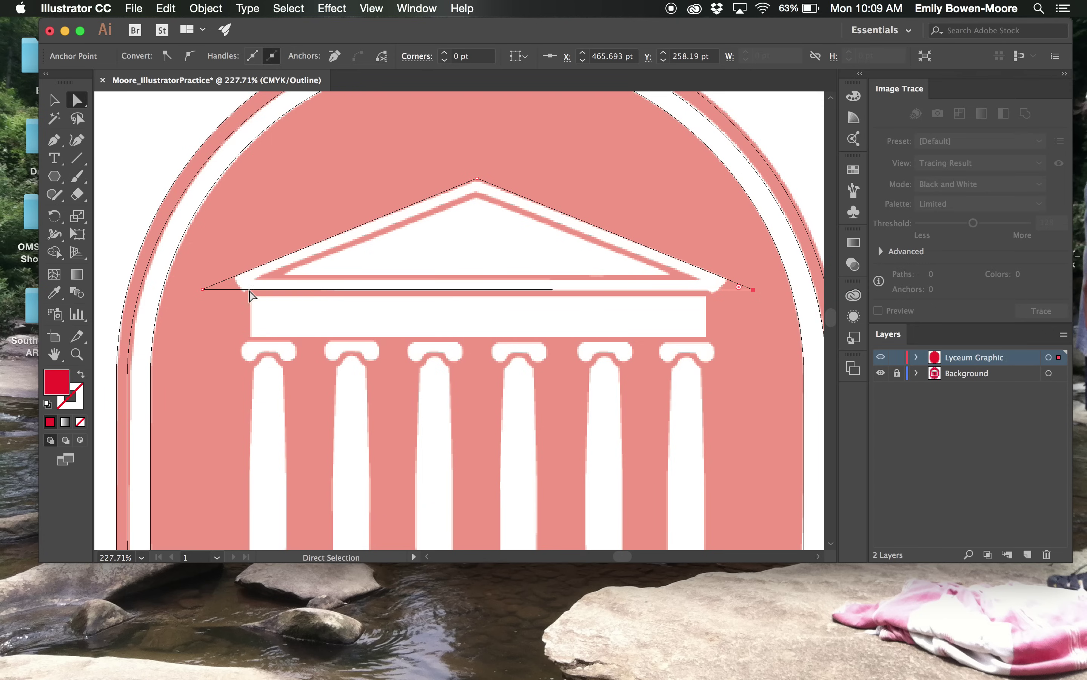
pyautogui.click(227, 254)
# - Duplicate the triangle, place the copy's apex at the roof band's inner peak, and reduce its height to the inner base line
pyautogui.press('v')
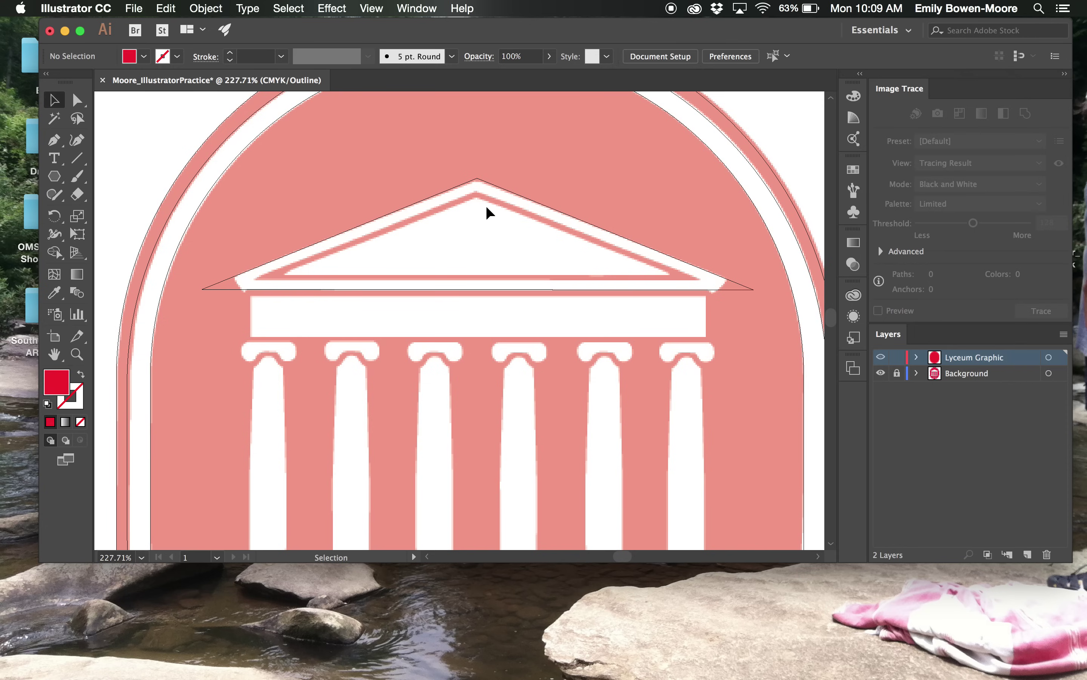
pyautogui.click(499, 193)
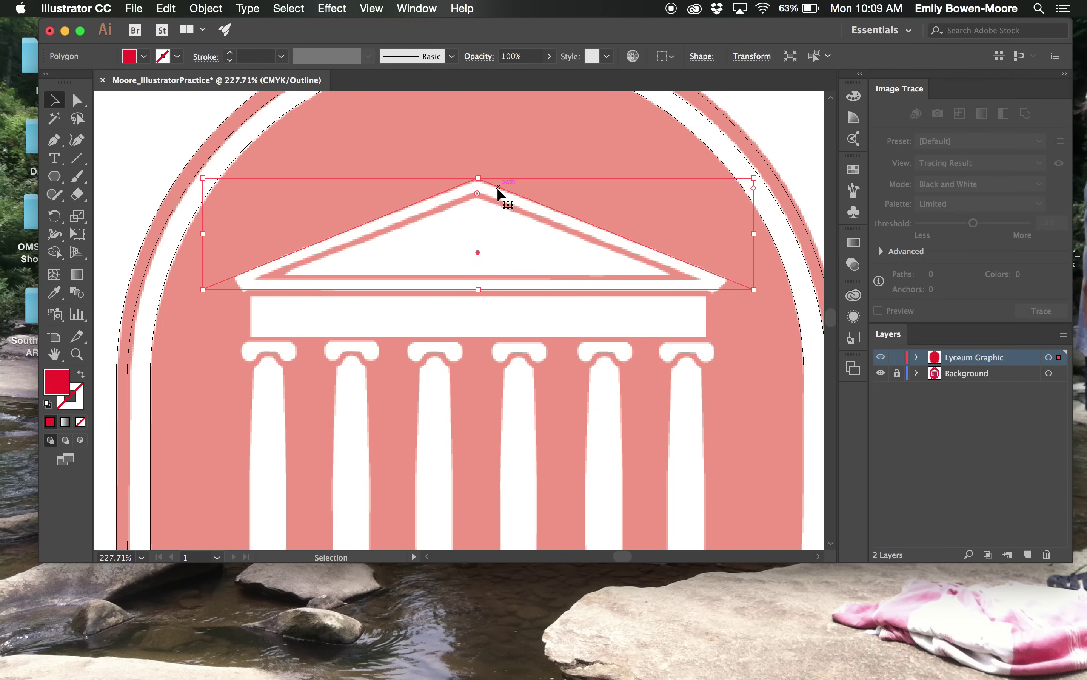
pyautogui.moveTo(499, 194); pyautogui.dragTo(495, 153)
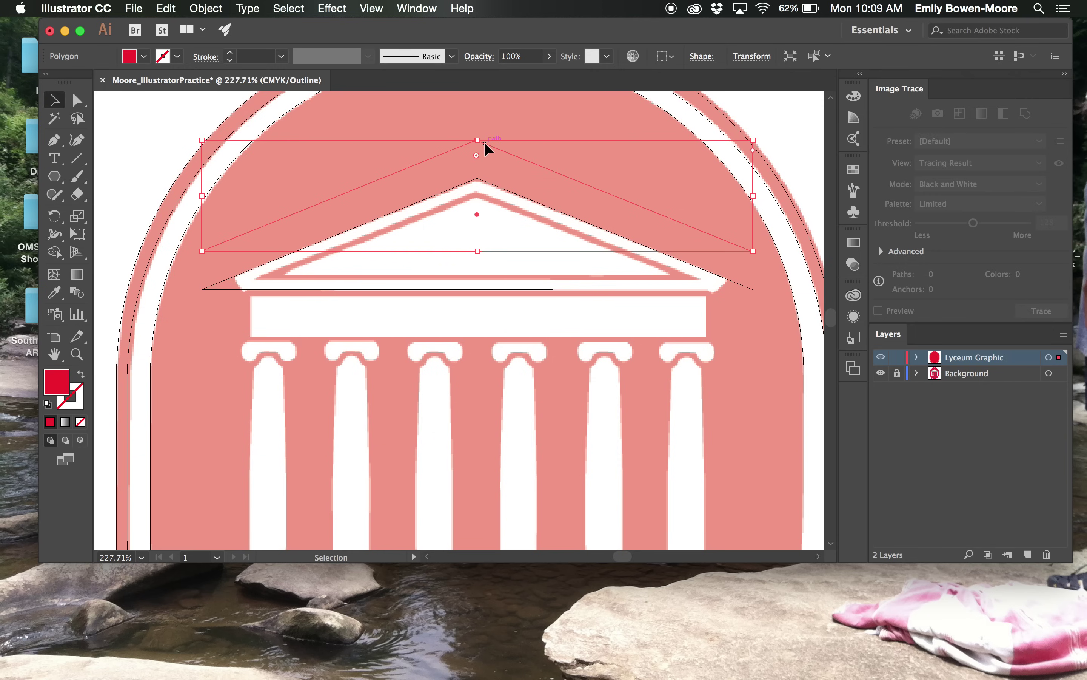
pyautogui.moveTo(485, 143); pyautogui.dragTo(486, 198)
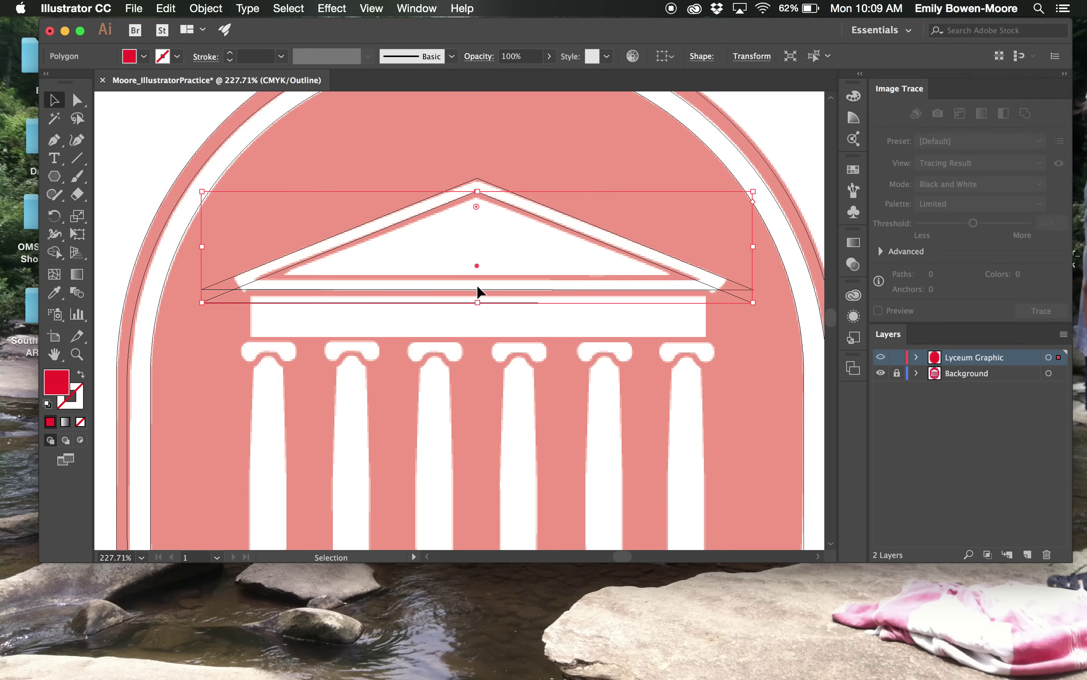
pyautogui.moveTo(478, 302); pyautogui.dragTo(474, 280)
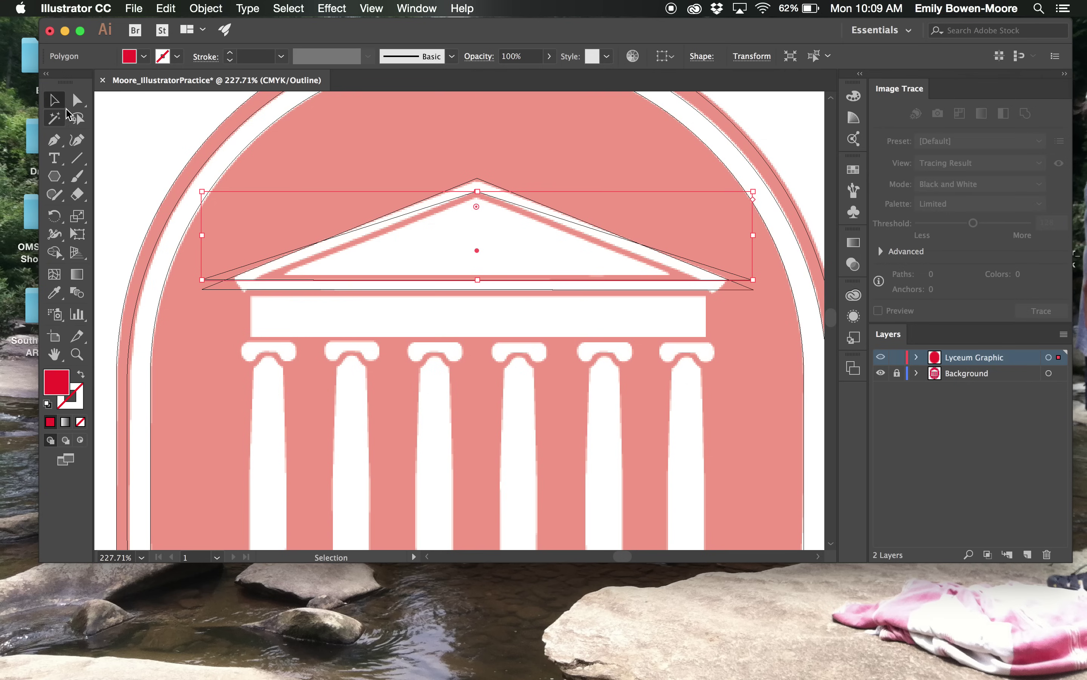
# - Move the copied triangle's two base corners inward so its sides follow the roof band's inner edges, and deselect it
pyautogui.press('a')
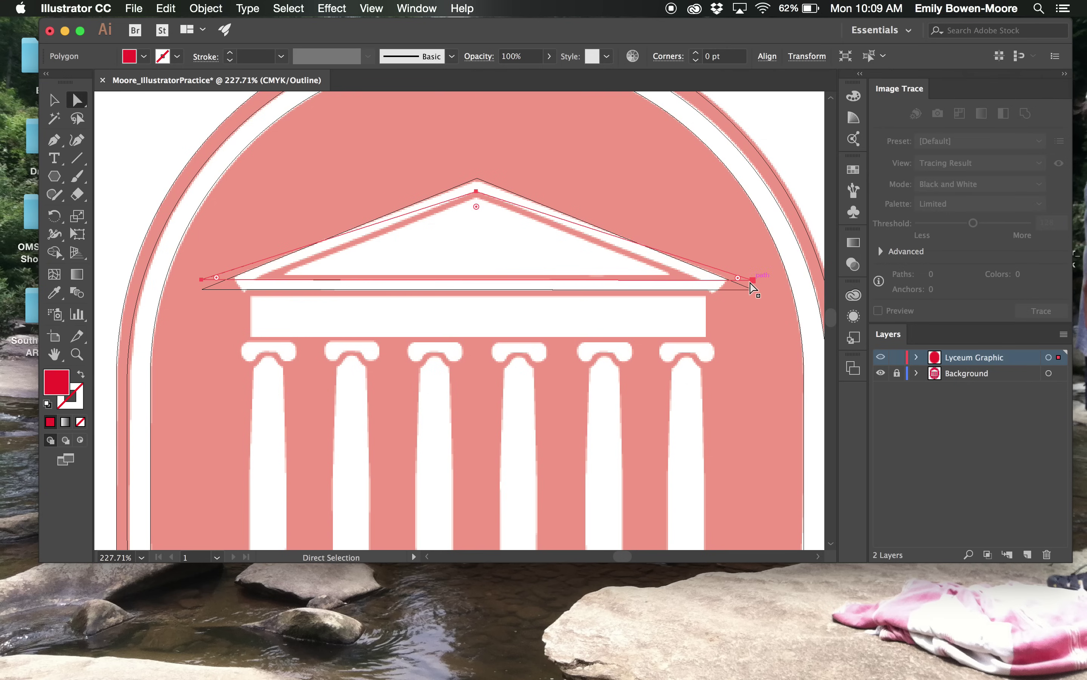
pyautogui.click(764, 284)
pyautogui.moveTo(754, 281); pyautogui.dragTo(701, 280)
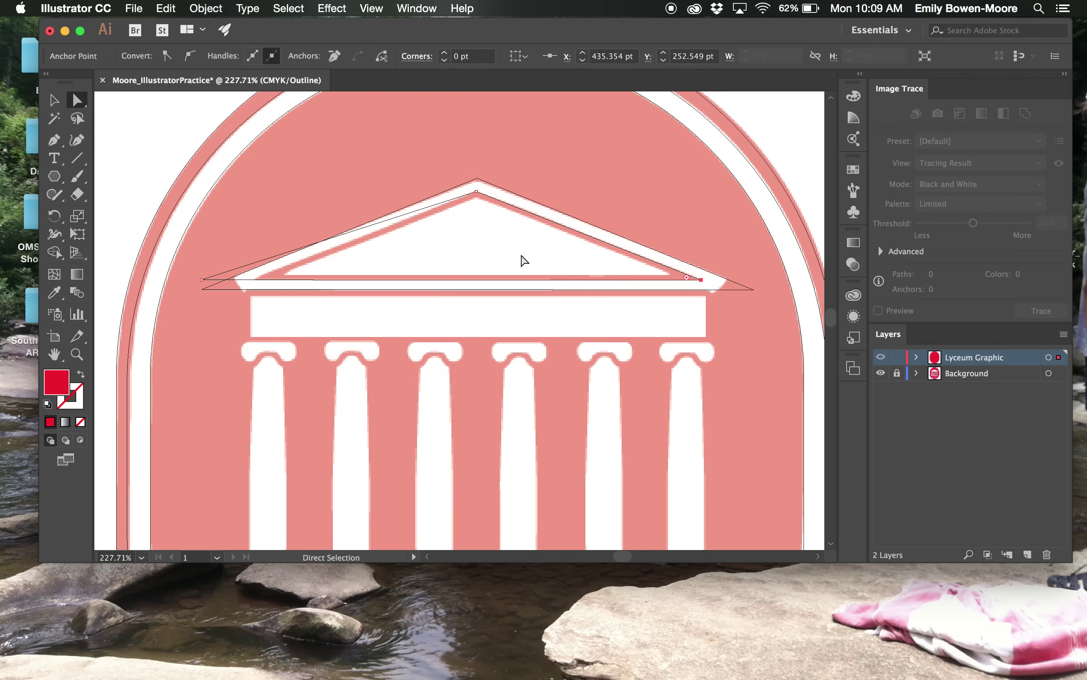
pyautogui.moveTo(201, 279); pyautogui.dragTo(253, 279)
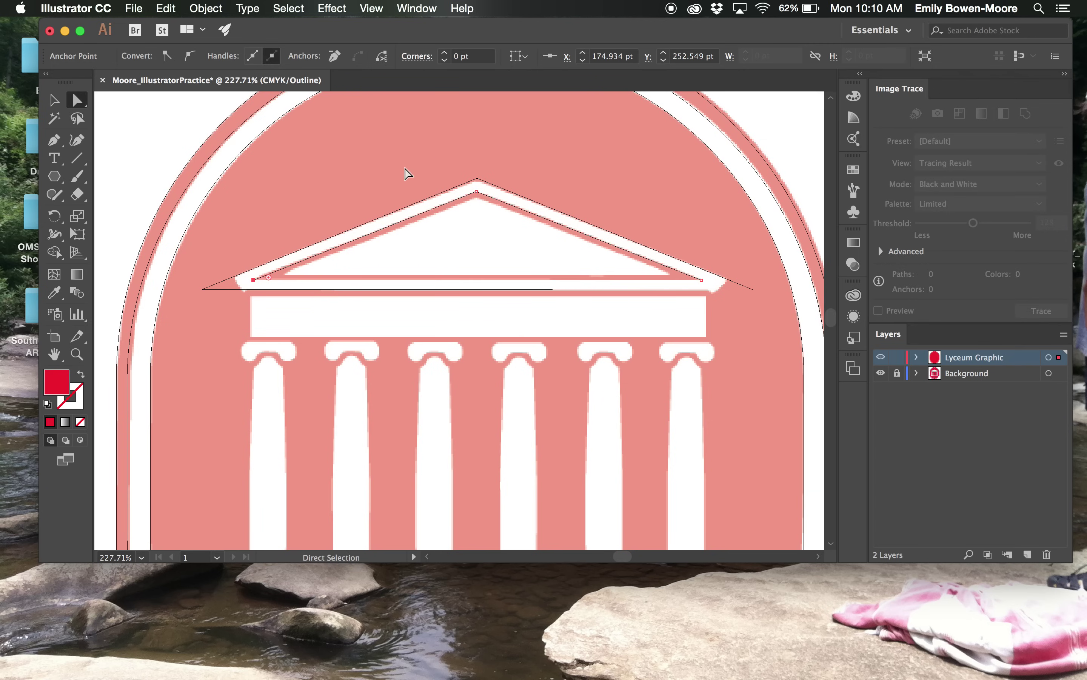
pyautogui.click(516, 170)
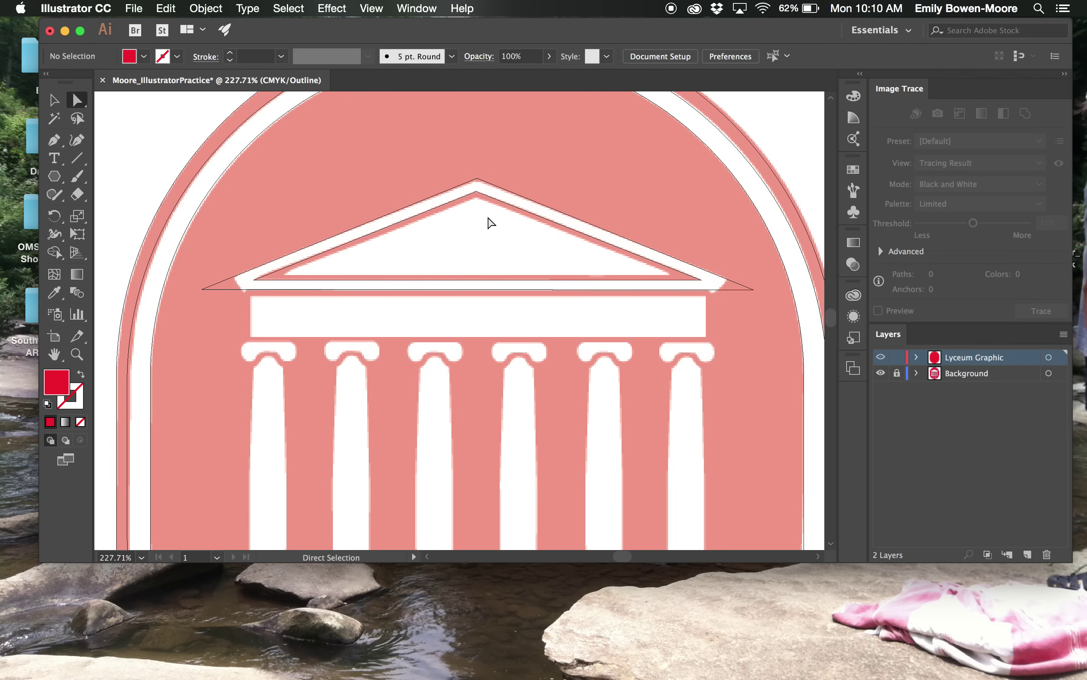
# - Duplicate the inner pediment triangle slightly lower, with its apex at the white gable's peak, and reduce its height to the gable's base line
pyautogui.press('v')
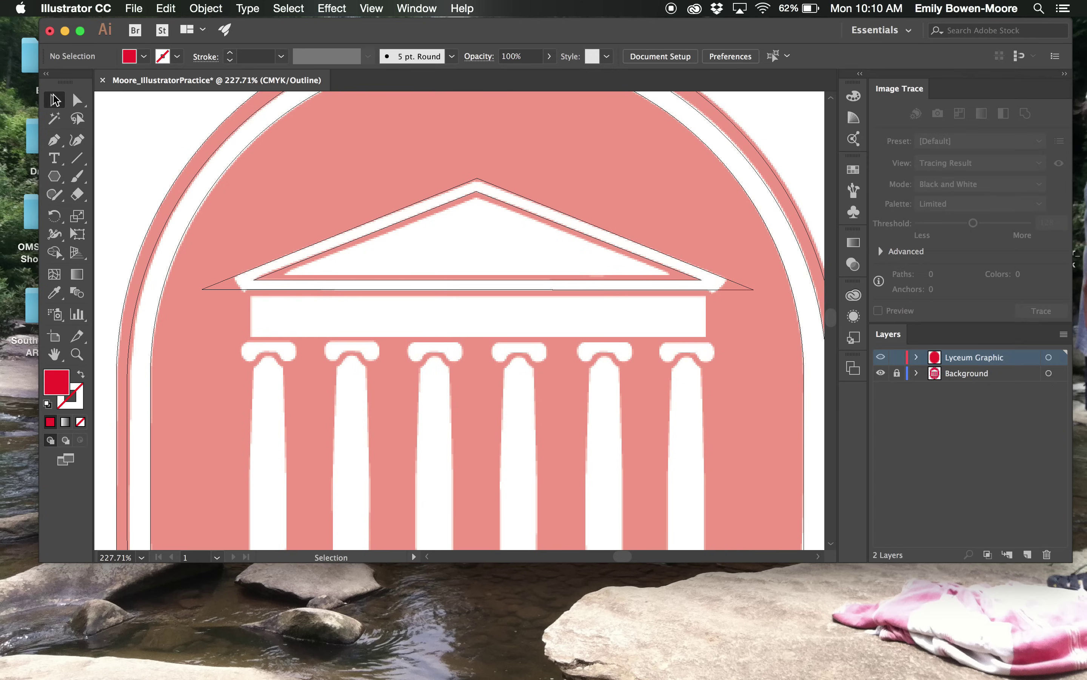
pyautogui.click(492, 202)
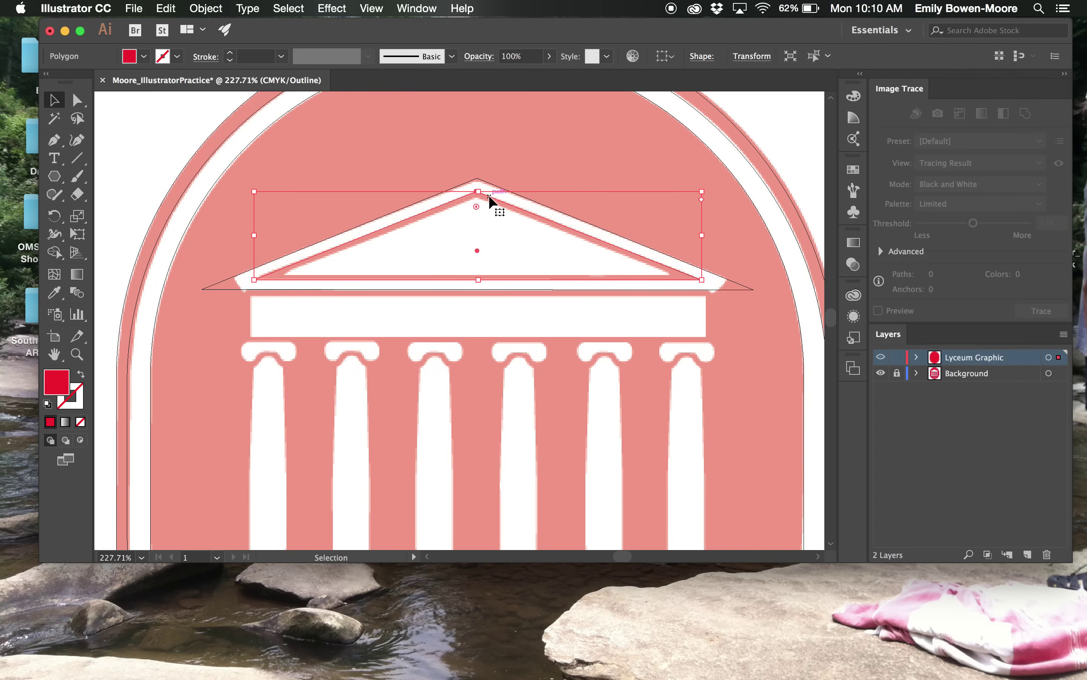
pyautogui.moveTo(491, 198)
pyautogui.mouseDown()
pyautogui.moveTo(438, 204)
pyautogui.moveTo(500, 218)
pyautogui.moveTo(490, 207)
pyautogui.mouseUp()
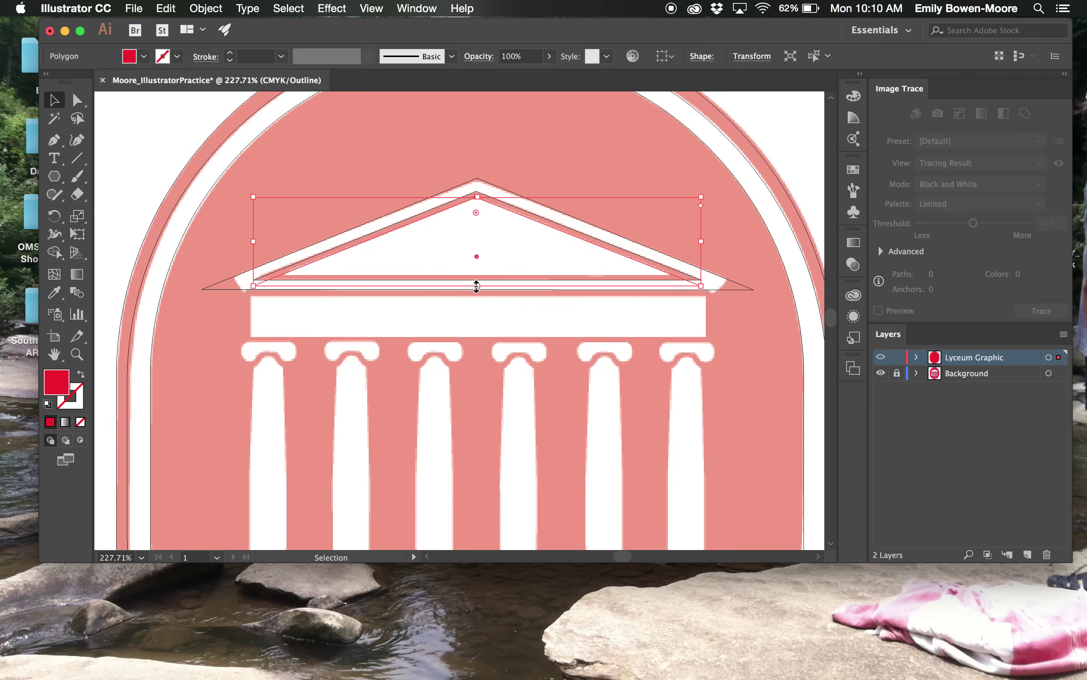
pyautogui.moveTo(477, 286); pyautogui.dragTo(478, 276)
# - Move the innermost triangle's two base corners inward to the white gable's corners, and deselect the triangle
pyautogui.click(79, 99)
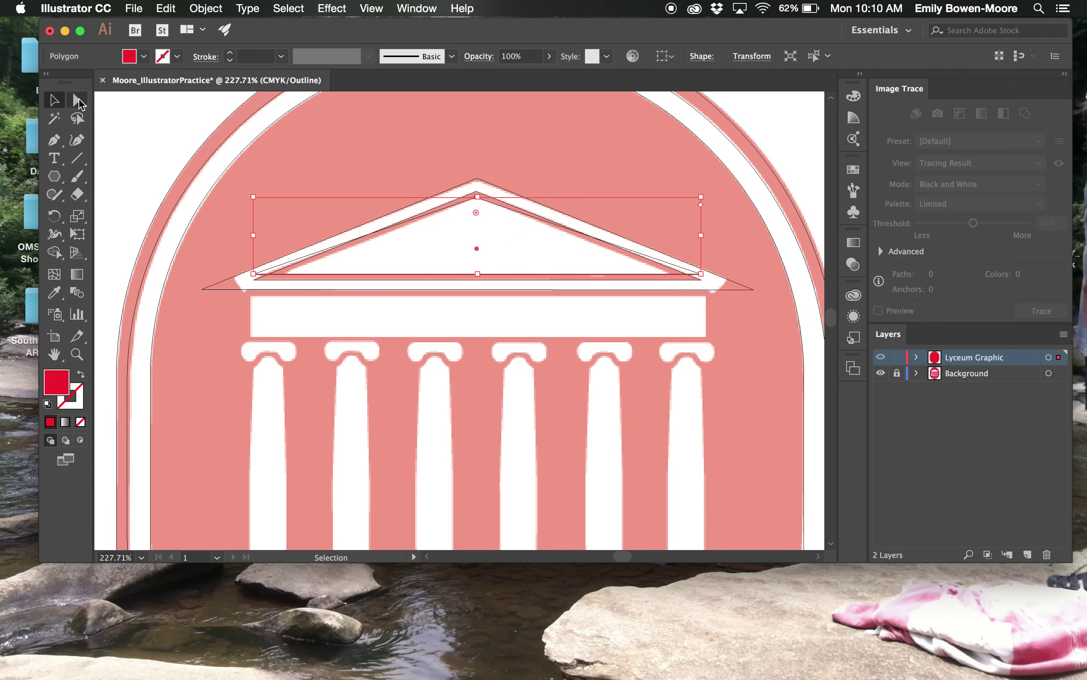
pyautogui.click(257, 243)
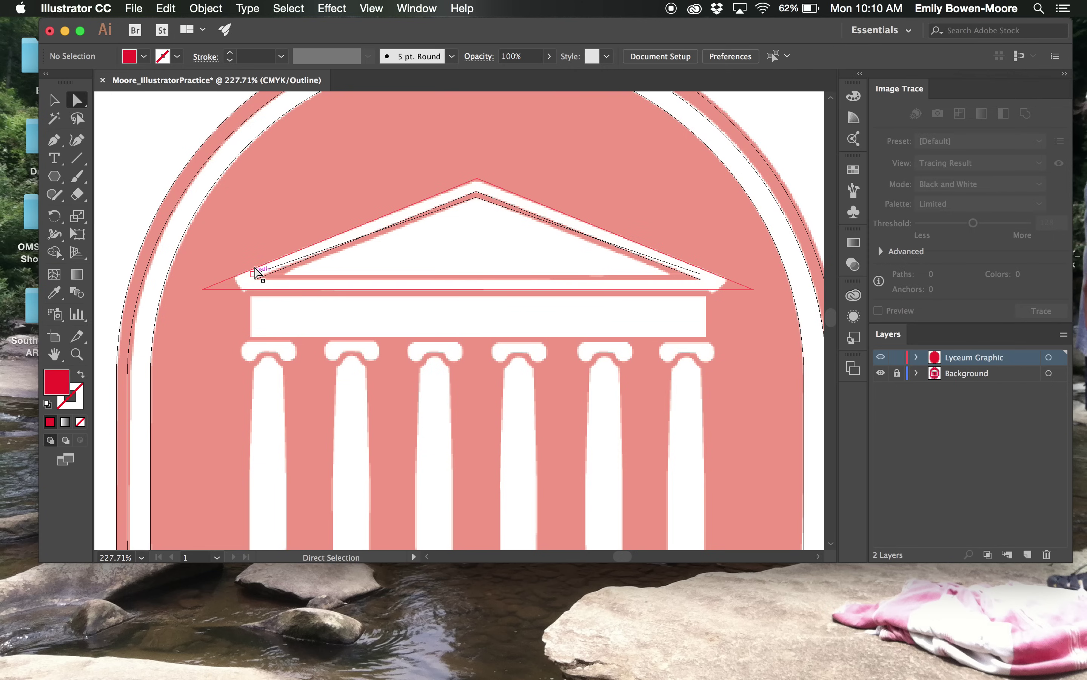
pyautogui.moveTo(254, 279); pyautogui.dragTo(285, 279)
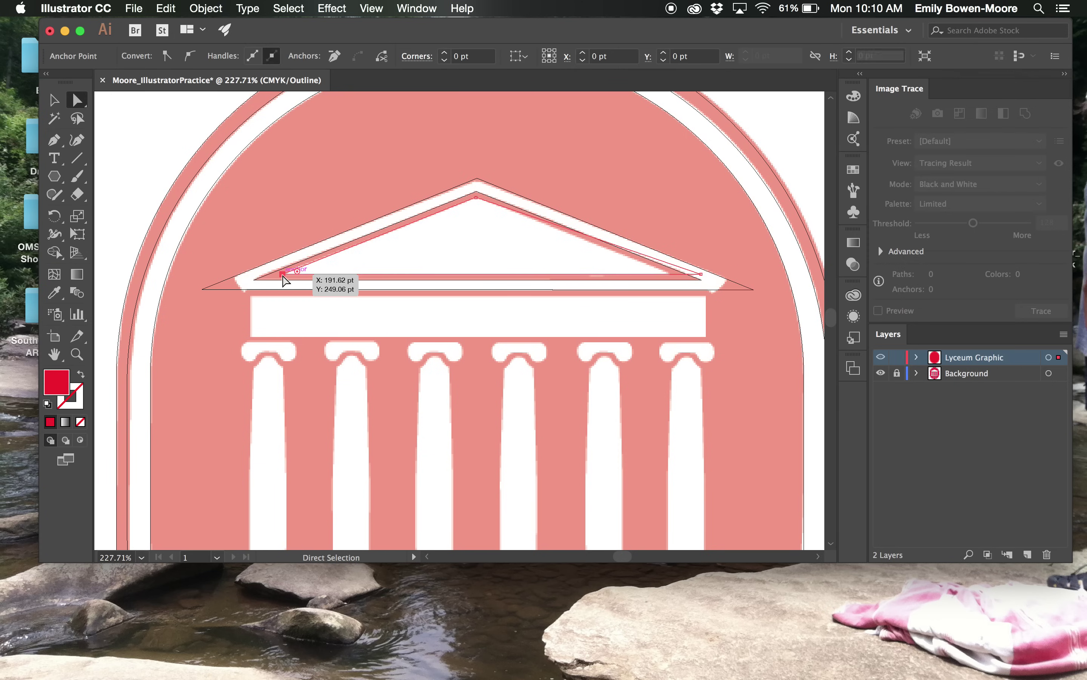
pyautogui.moveTo(703, 278); pyautogui.dragTo(673, 276)
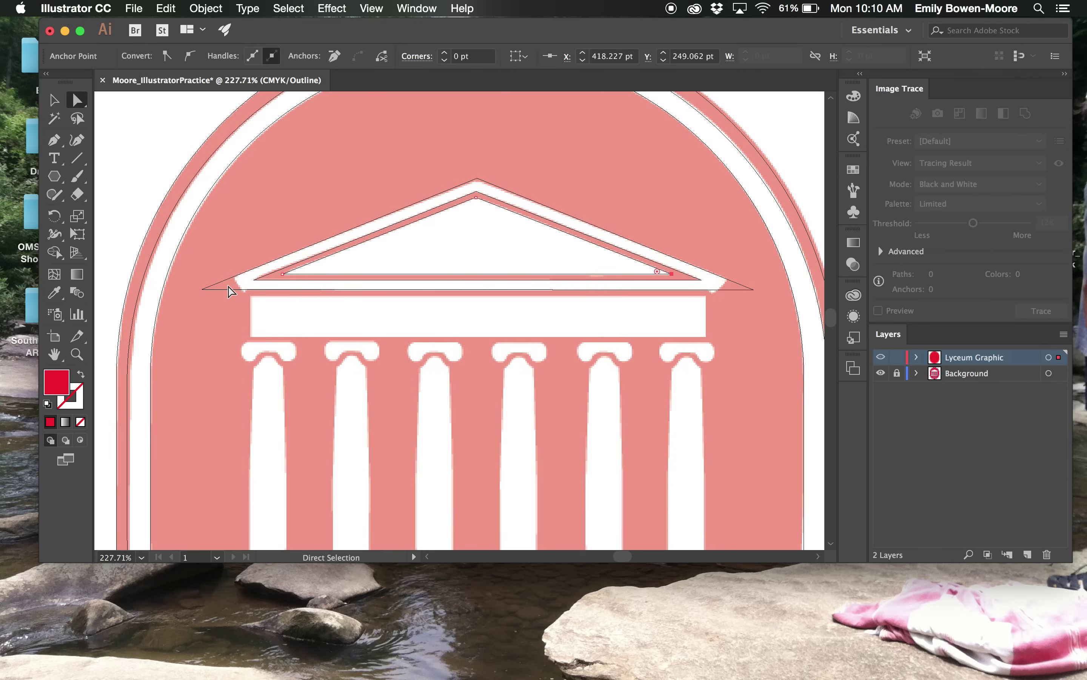
pyautogui.click(372, 241)
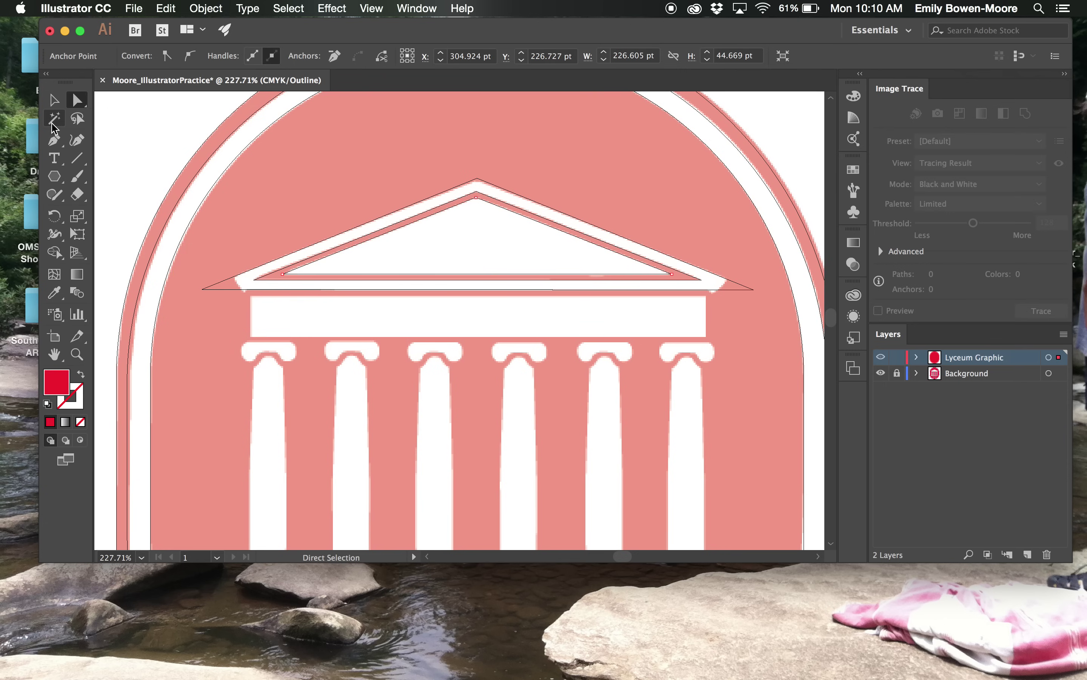
pyautogui.press('v')
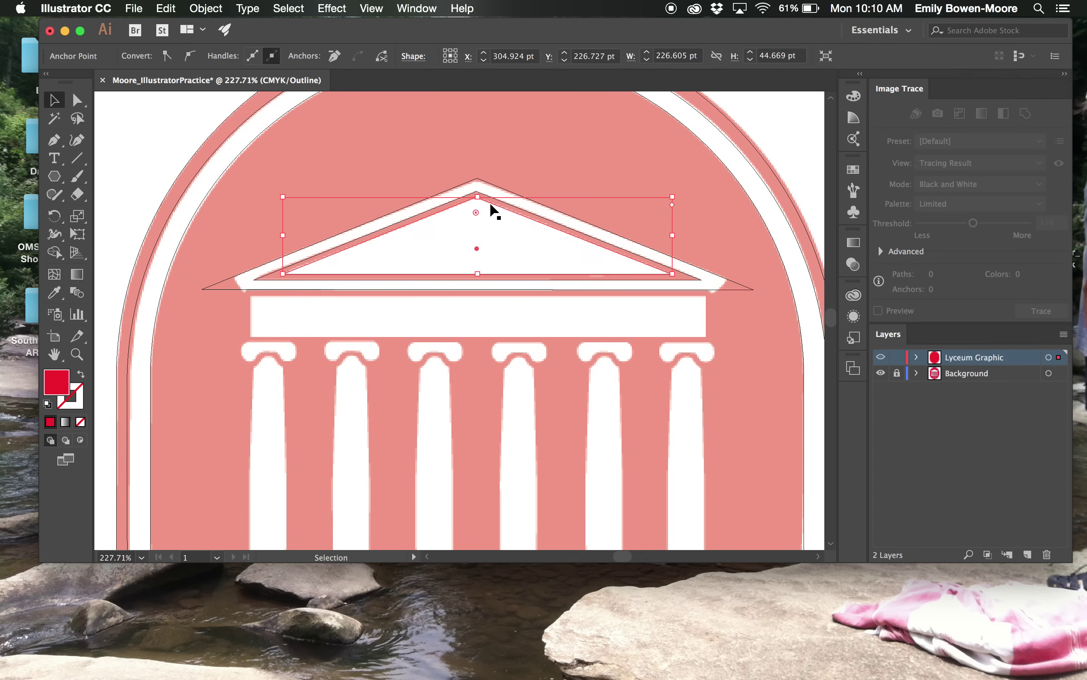
pyautogui.click(491, 216)
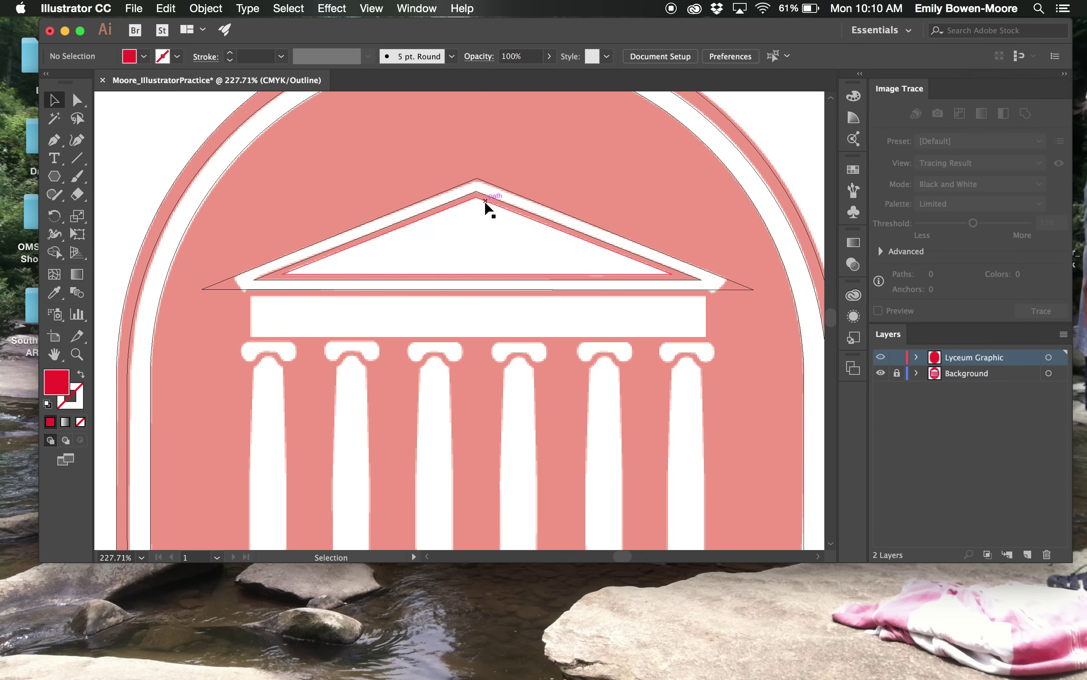
# - Duplicate the innermost triangle, shrink the copy to less than a third of its width, and place it over the roof's left eave tip
pyautogui.click(491, 198)
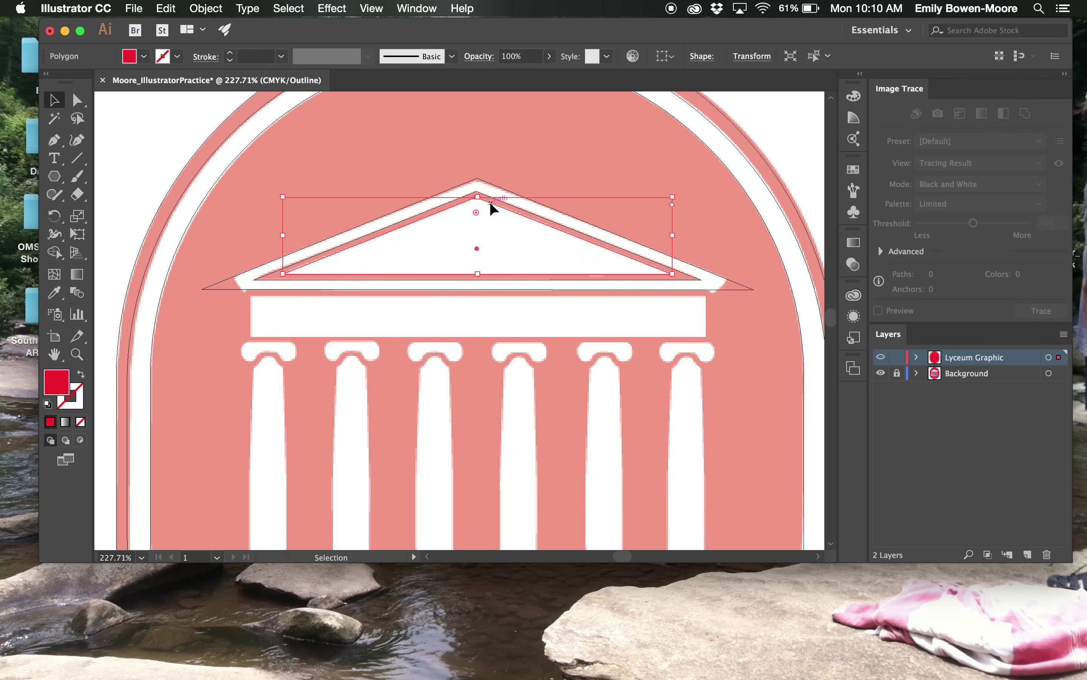
pyautogui.moveTo(492, 208); pyautogui.dragTo(360, 195)
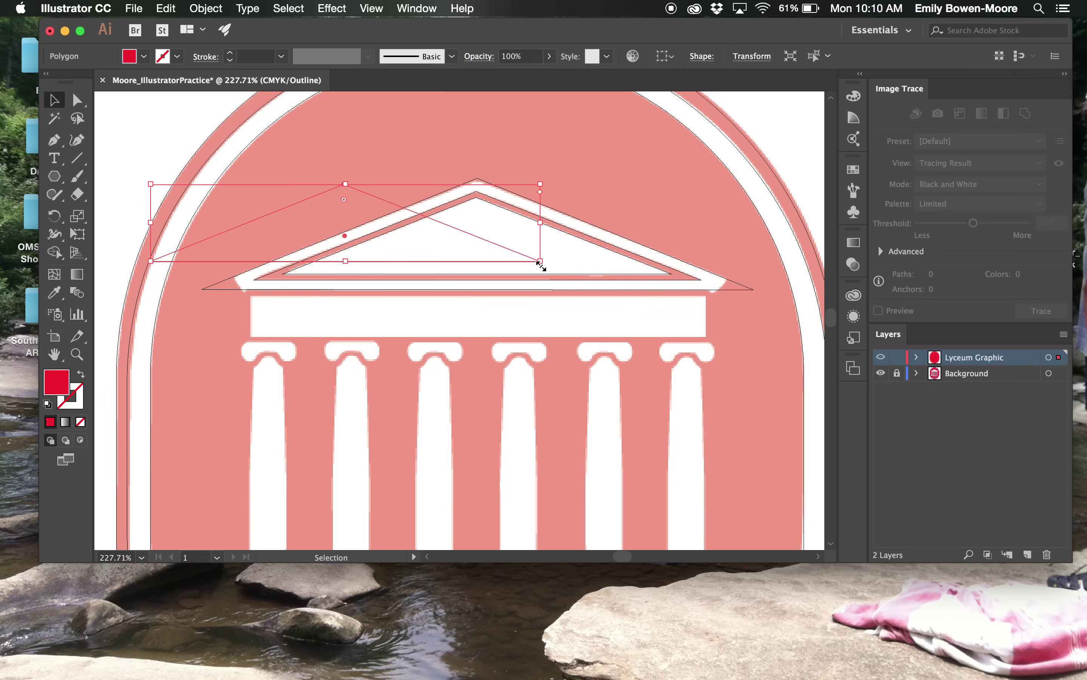
pyautogui.moveTo(540, 261); pyautogui.dragTo(433, 236)
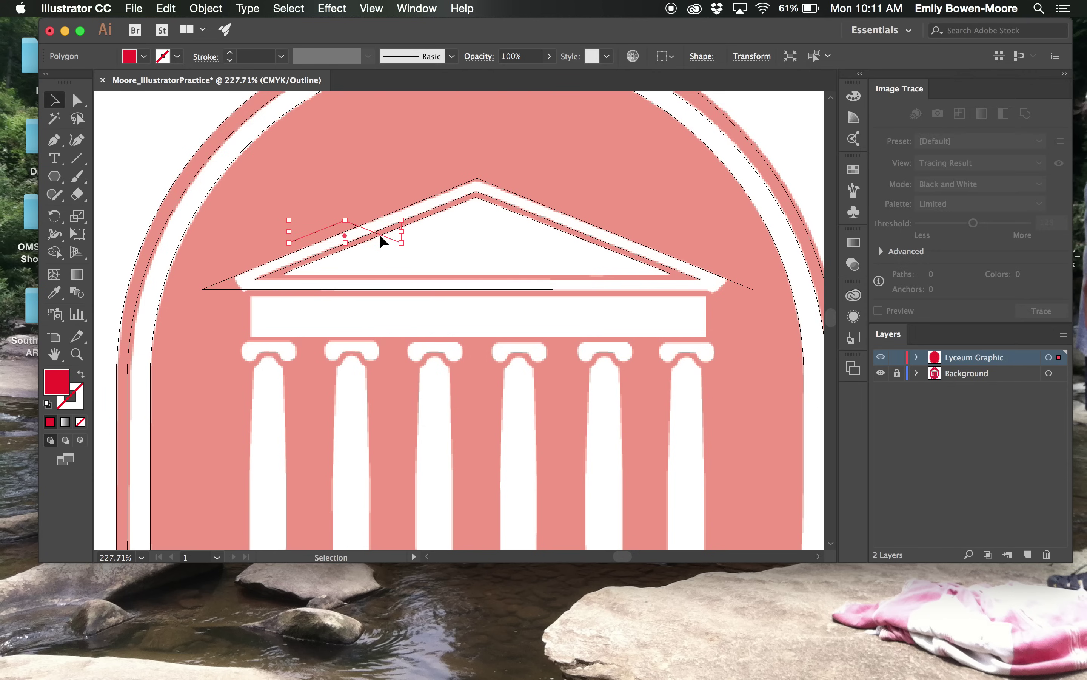
pyautogui.moveTo(381, 241); pyautogui.dragTo(242, 297)
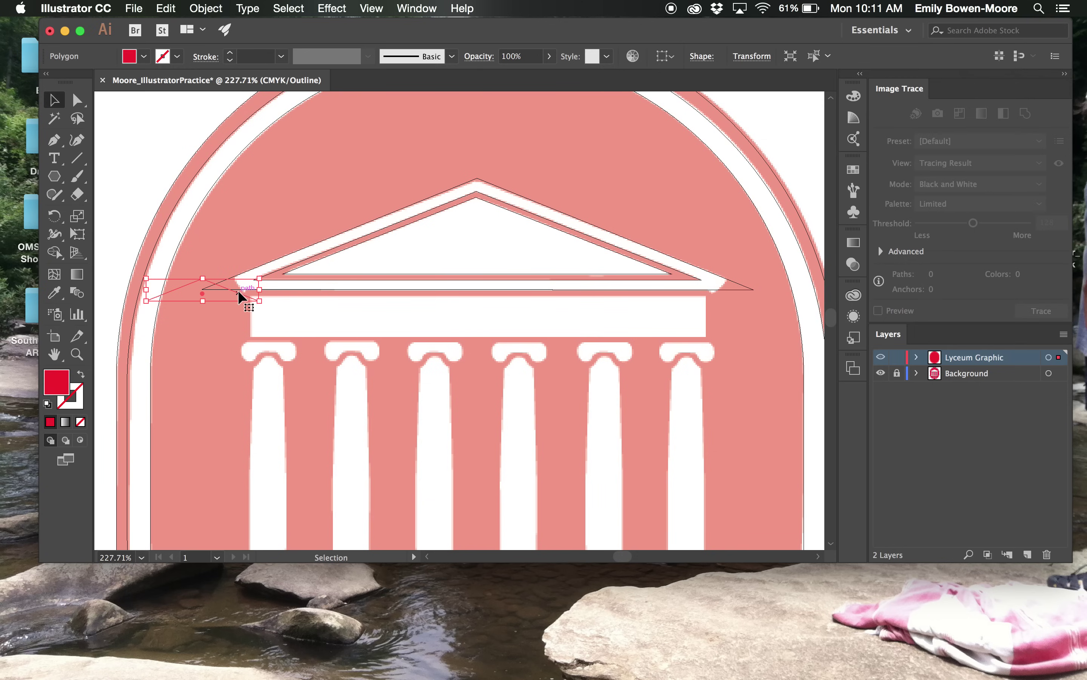
# - Make the small triangle narrower and taller so its right side follows the slanted end of the left eave
pyautogui.moveTo(259, 301); pyautogui.dragTo(244, 295)
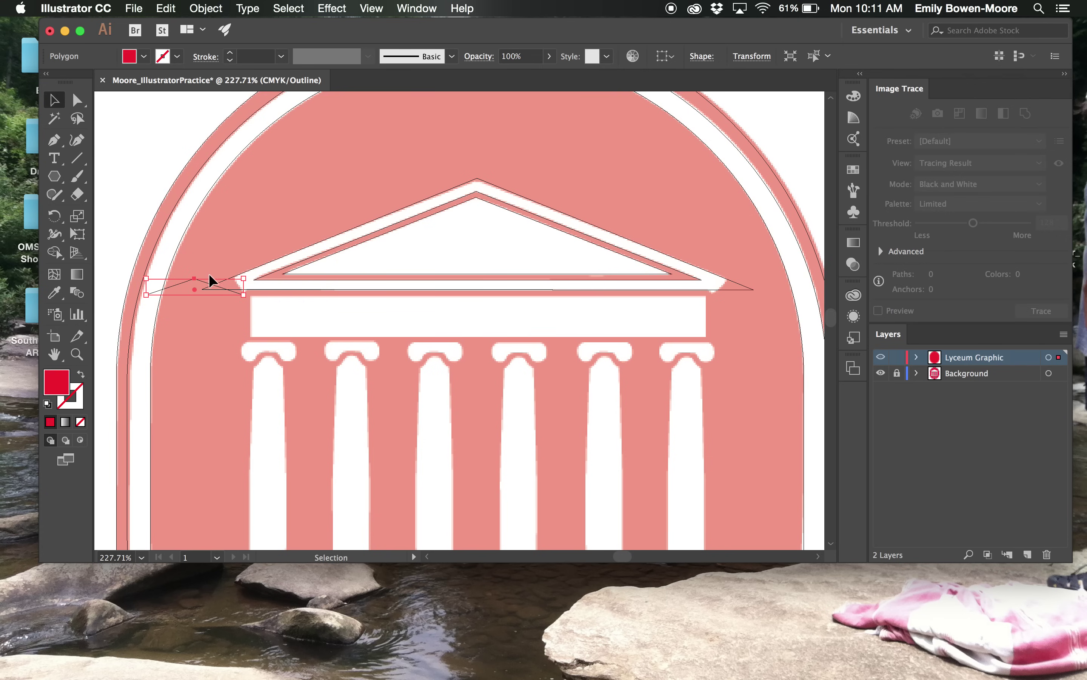
pyautogui.moveTo(147, 278); pyautogui.dragTo(189, 249)
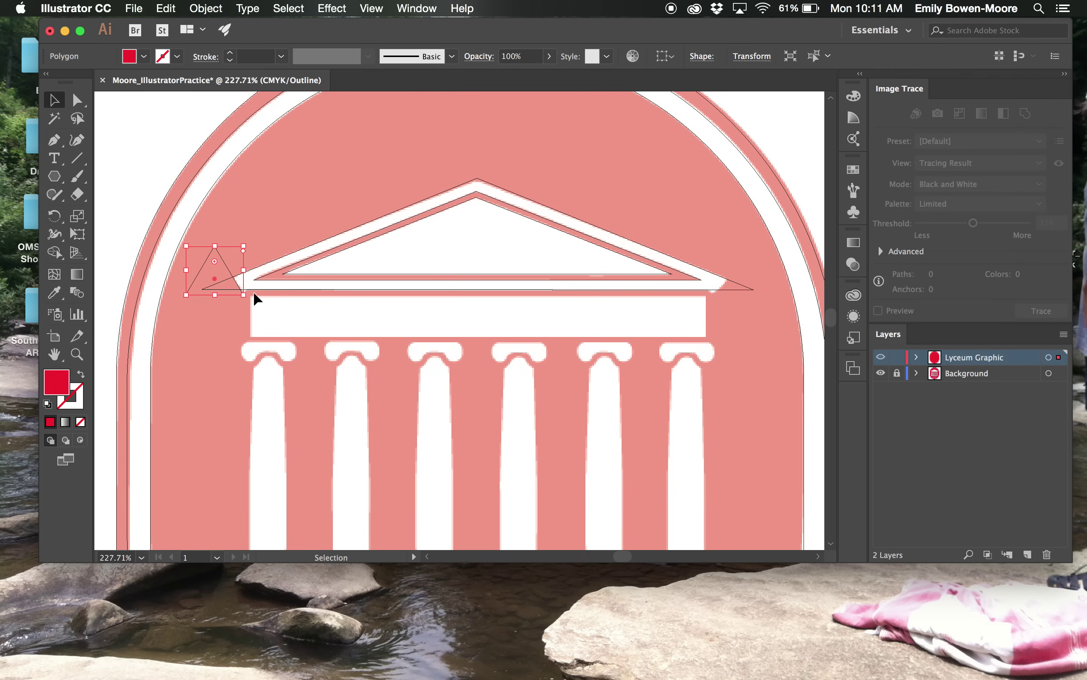
pyautogui.moveTo(245, 297); pyautogui.dragTo(248, 301)
# - Duplicate the small triangle from the left eave and place the copy over the roof's right eave tip
pyautogui.moveTo(225, 265); pyautogui.dragTo(754, 279)
pyautogui.moveTo(757, 282); pyautogui.dragTo(753, 275)
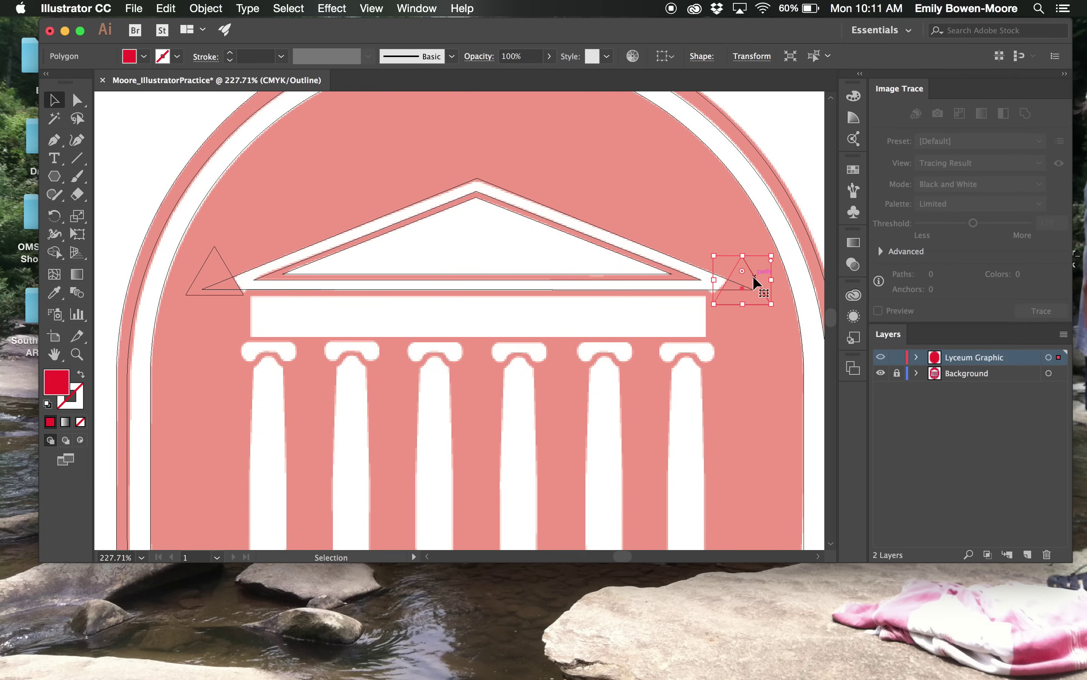
pyautogui.click(76, 101)
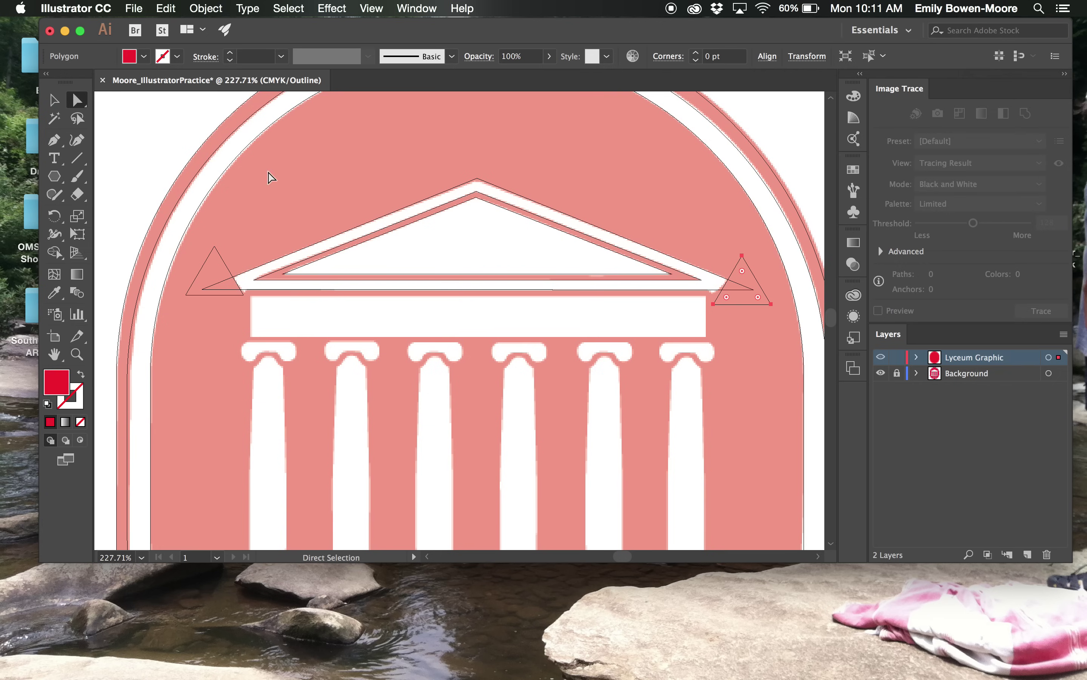
pyautogui.click(752, 329)
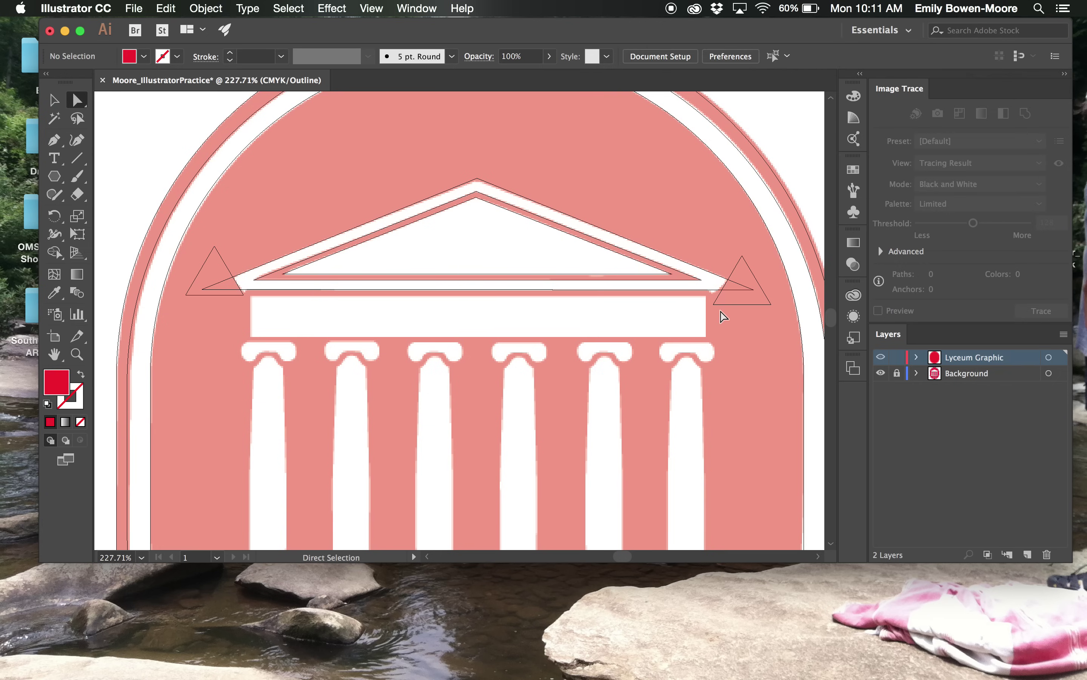
pyautogui.moveTo(714, 304)
pyautogui.mouseDown()
pyautogui.moveTo(706, 298)
pyautogui.moveTo(714, 304)
pyautogui.mouseUp()
pyautogui.click(714, 305)
# - Reflect the small triangle at the right eave across the vertical axis
pyautogui.click(55, 98)
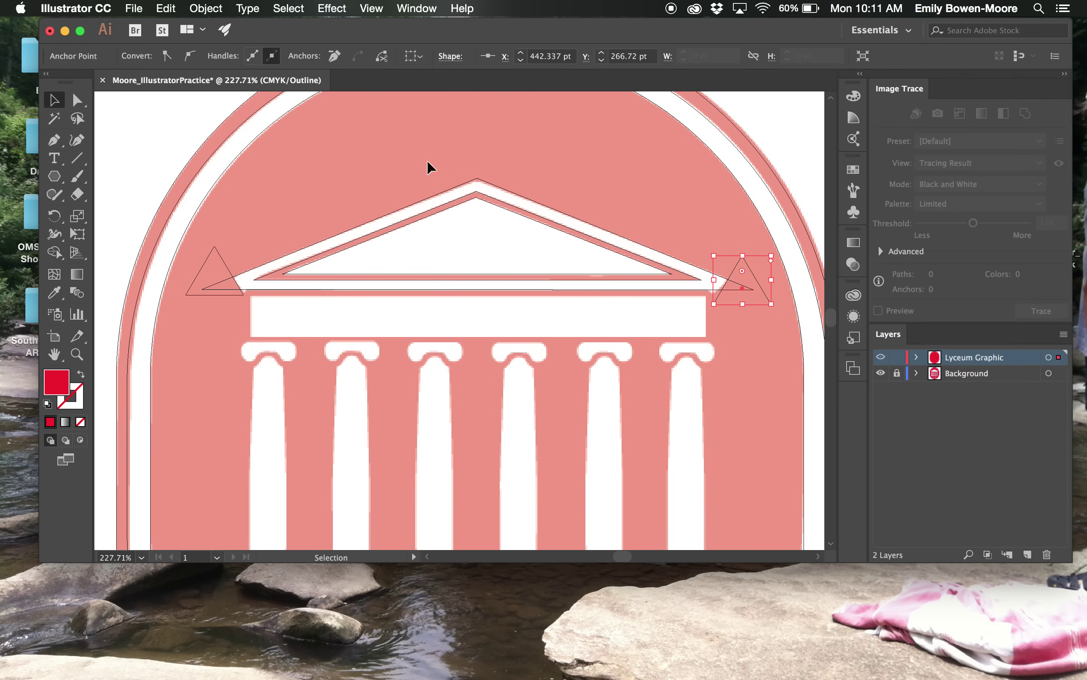
pyautogui.rightClick(767, 295)
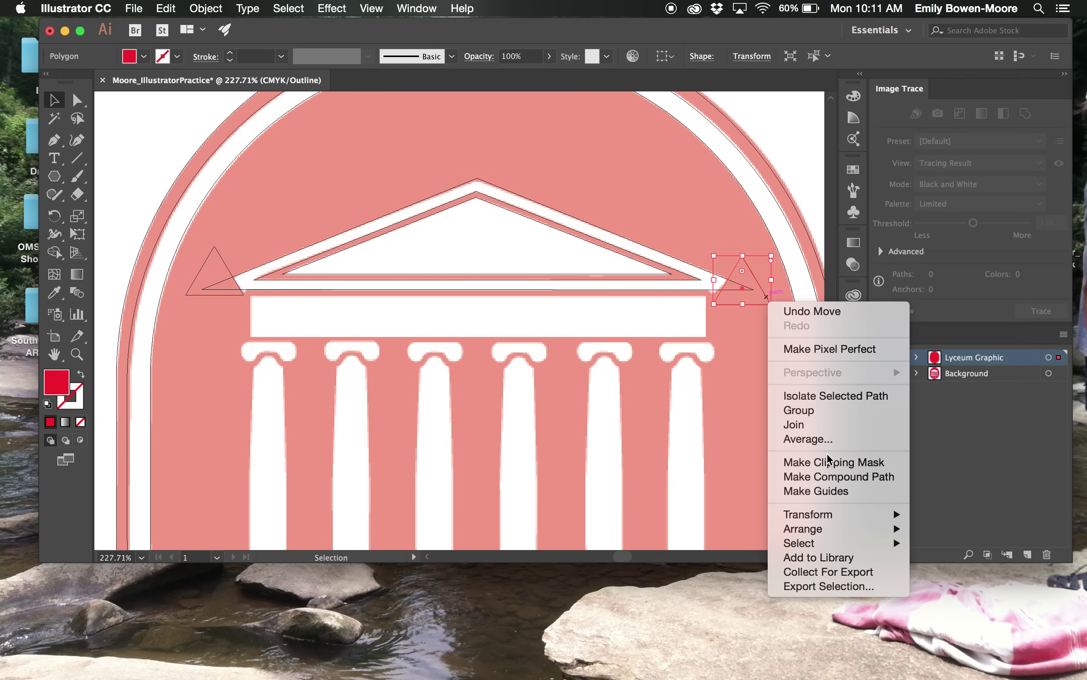
pyautogui.moveTo(828, 521)
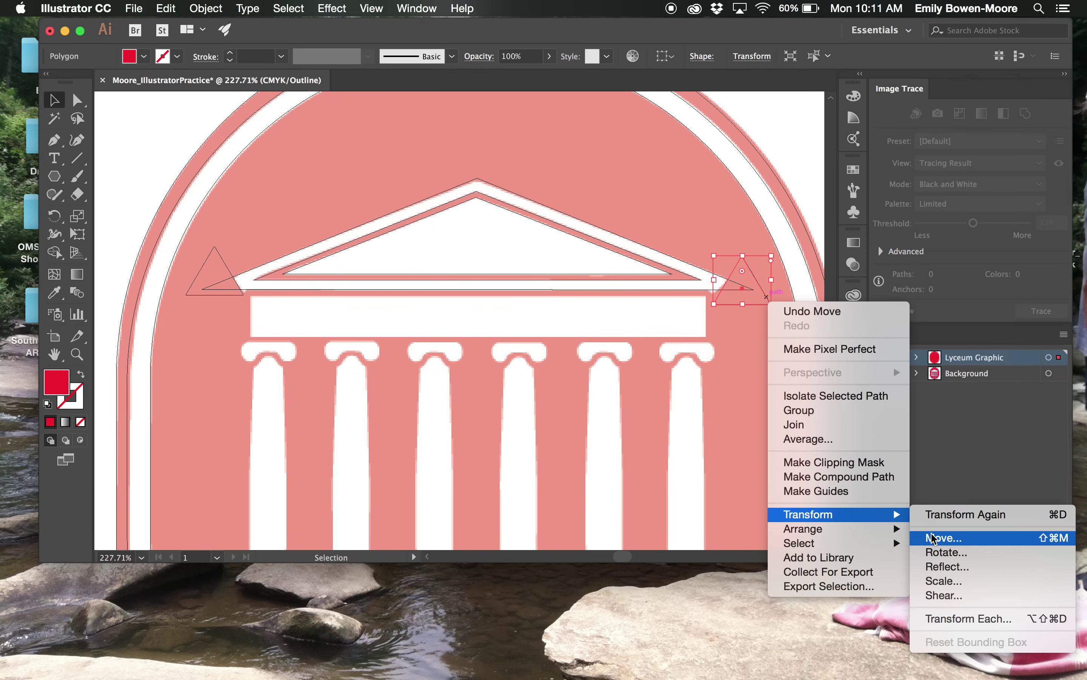
pyautogui.click(958, 563)
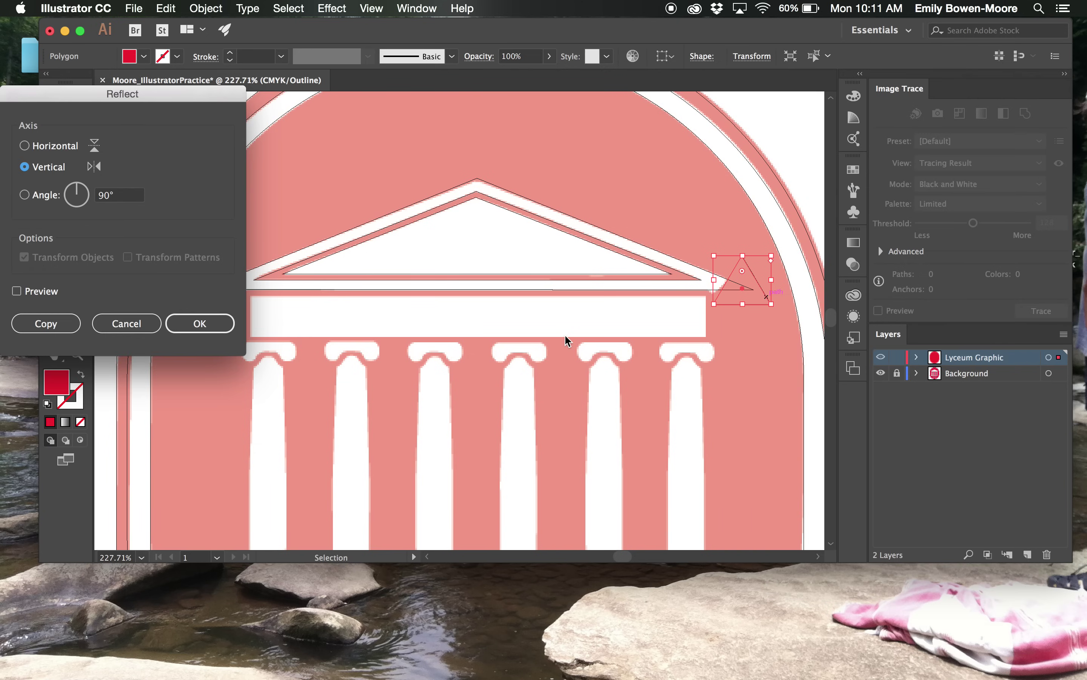
pyautogui.click(211, 325)
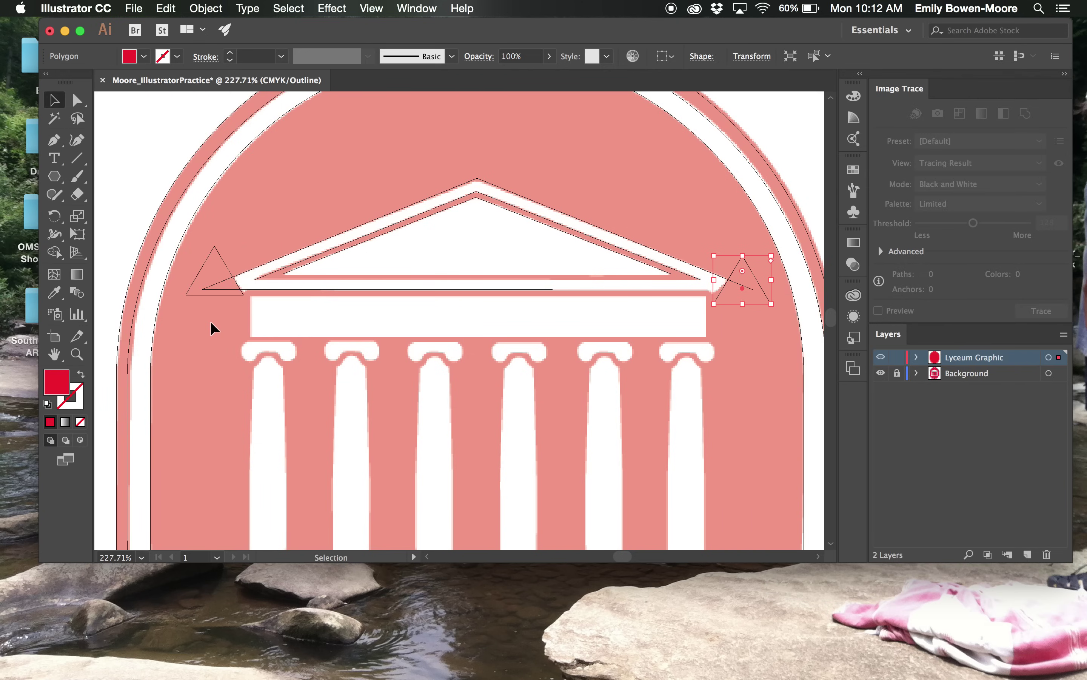
# - Reduce the right eave triangle's height and shift it so its left side follows the eave's slanted end, then deselect it
pyautogui.moveTo(715, 279); pyautogui.dragTo(744, 270)
pyautogui.click(740, 285)
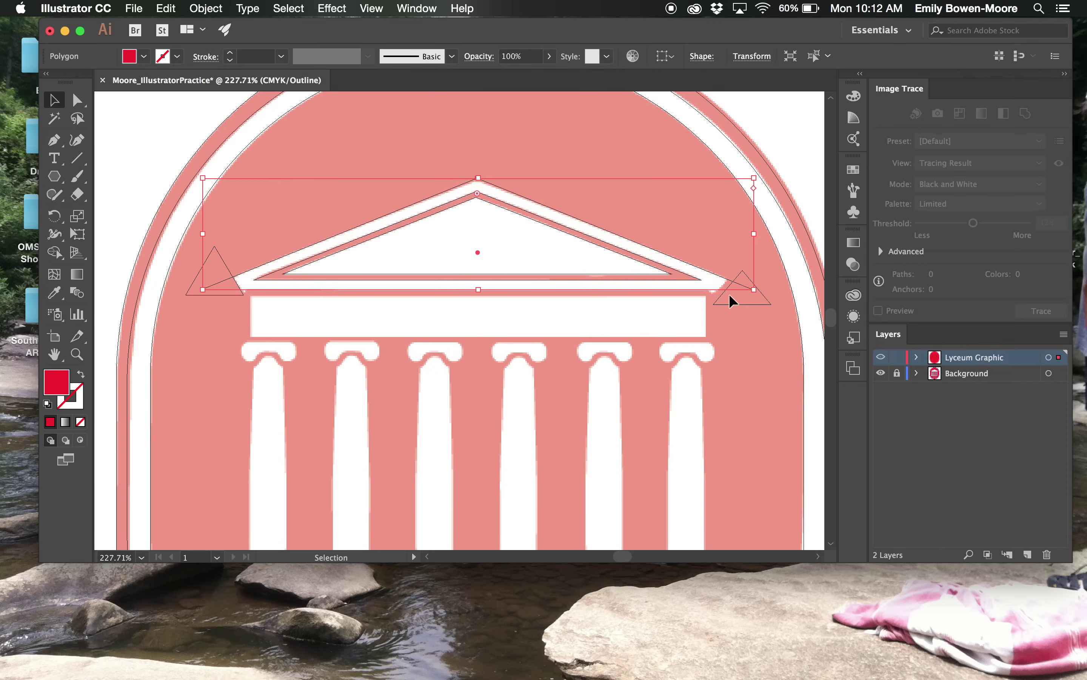
pyautogui.click(719, 297)
pyautogui.moveTo(719, 297); pyautogui.dragTo(746, 271)
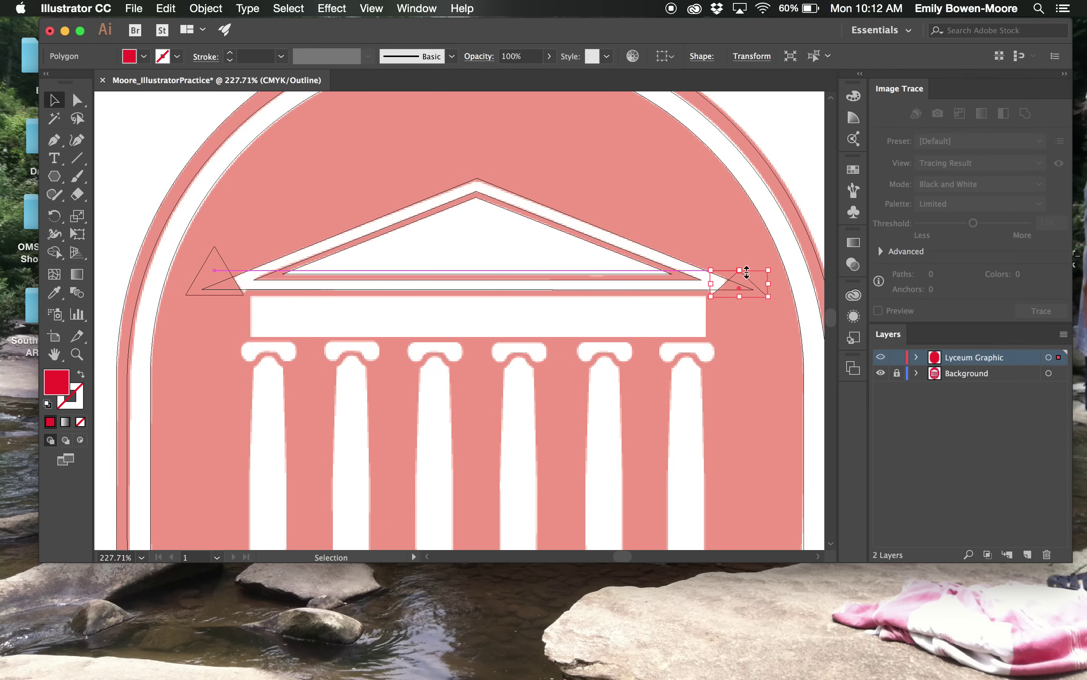
pyautogui.click(733, 249)
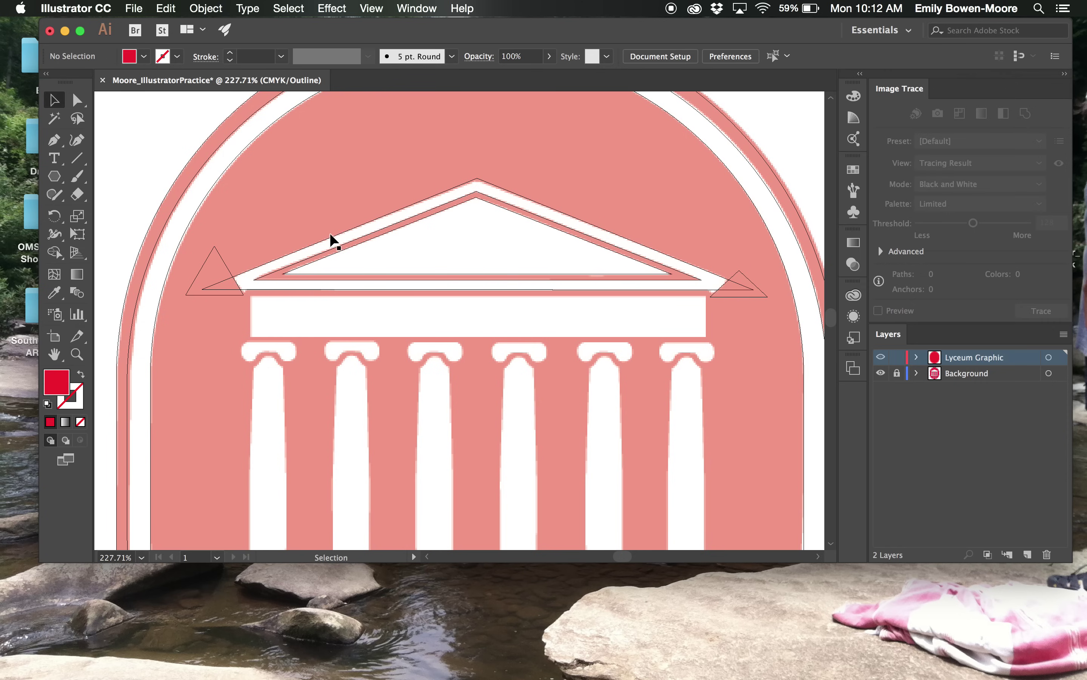
# - Use Shape Builder on the roof, nested and eave triangles to cut out the band between the nested triangles and trim both eave ends
pyautogui.click(225, 263)
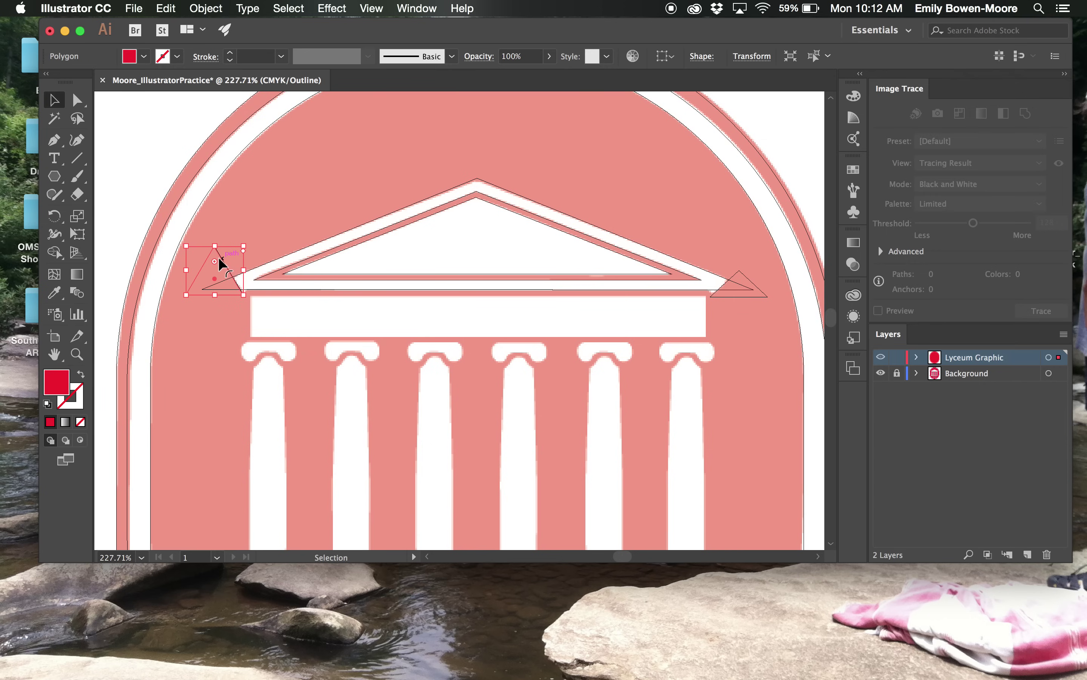
pyautogui.keyDown('shift'); pyautogui.click(257, 266); pyautogui.keyUp('shift')
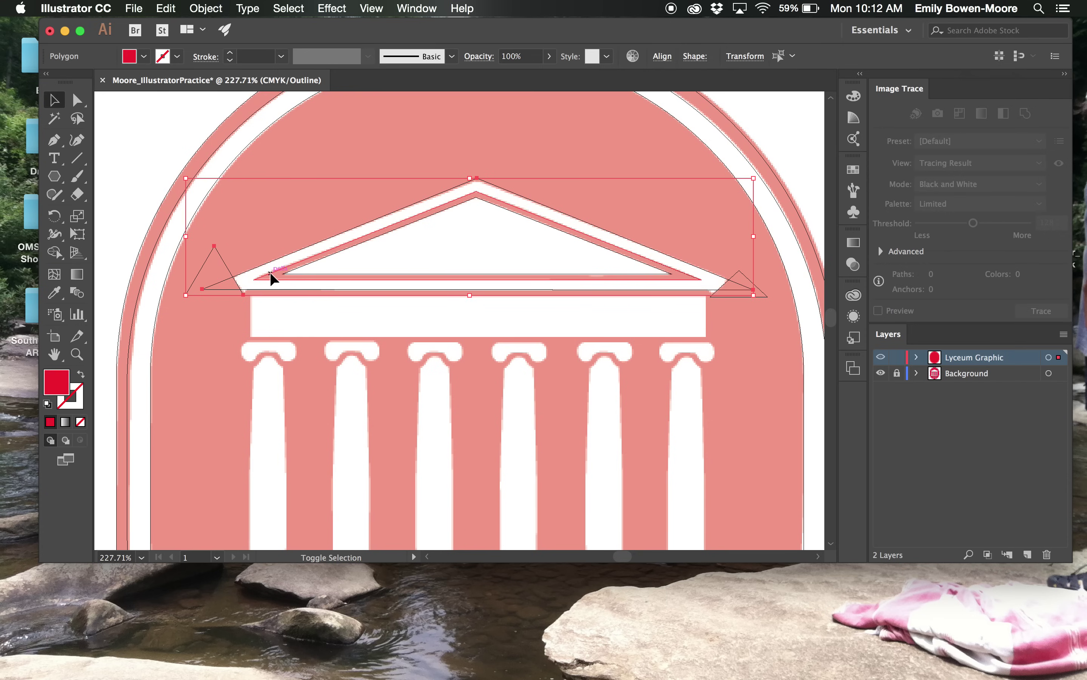
pyautogui.keyDown('shift'); pyautogui.click(286, 273); pyautogui.keyUp('shift')
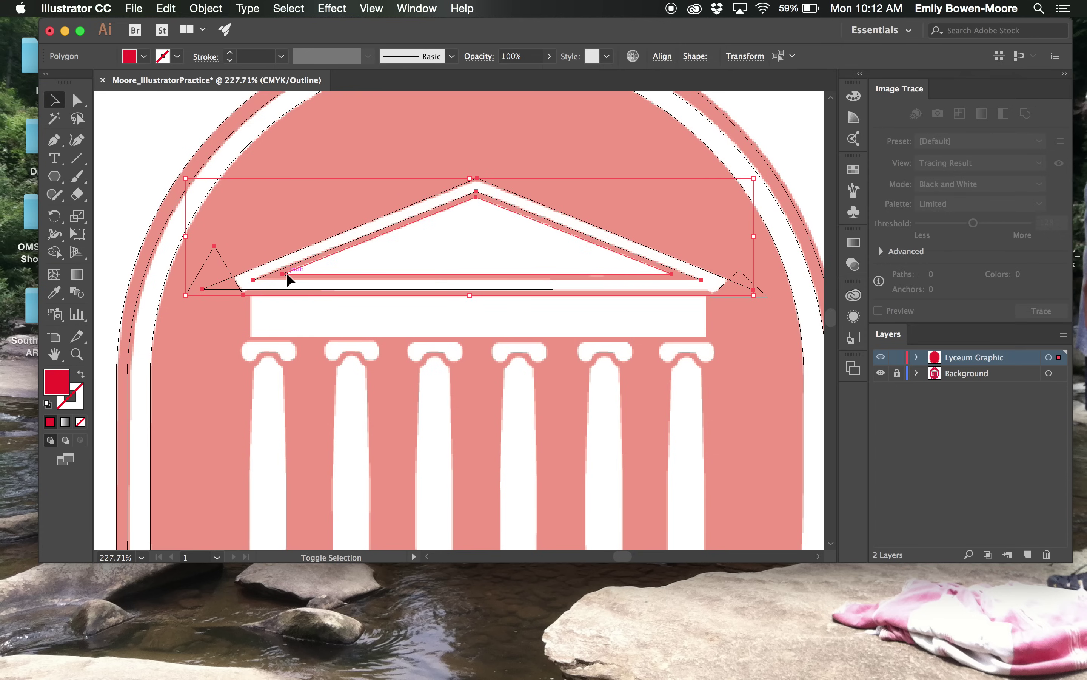
pyautogui.keyDown('shift'); pyautogui.click(768, 296); pyautogui.keyUp('shift')
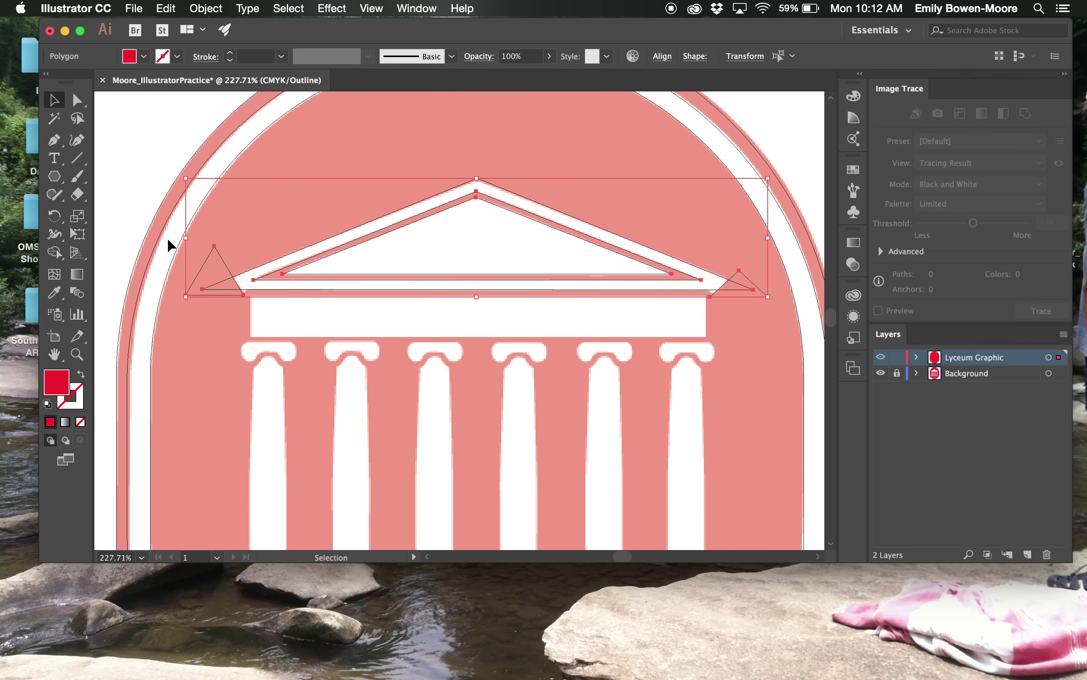
pyautogui.click(60, 254)
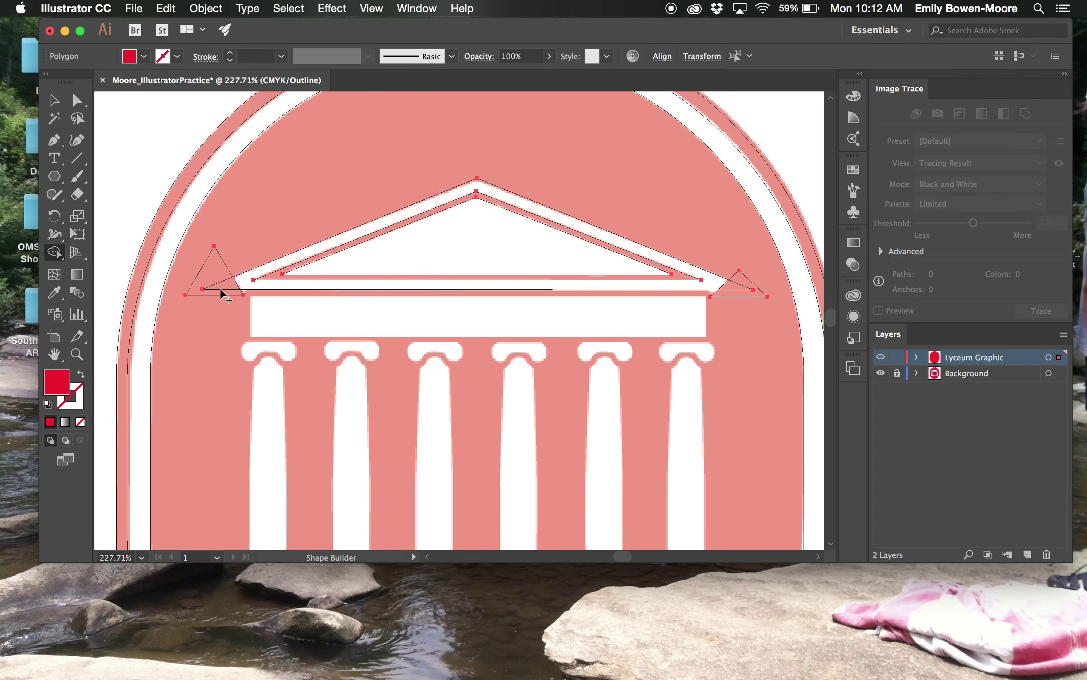
pyautogui.moveTo(225, 283); pyautogui.dragTo(227, 278)
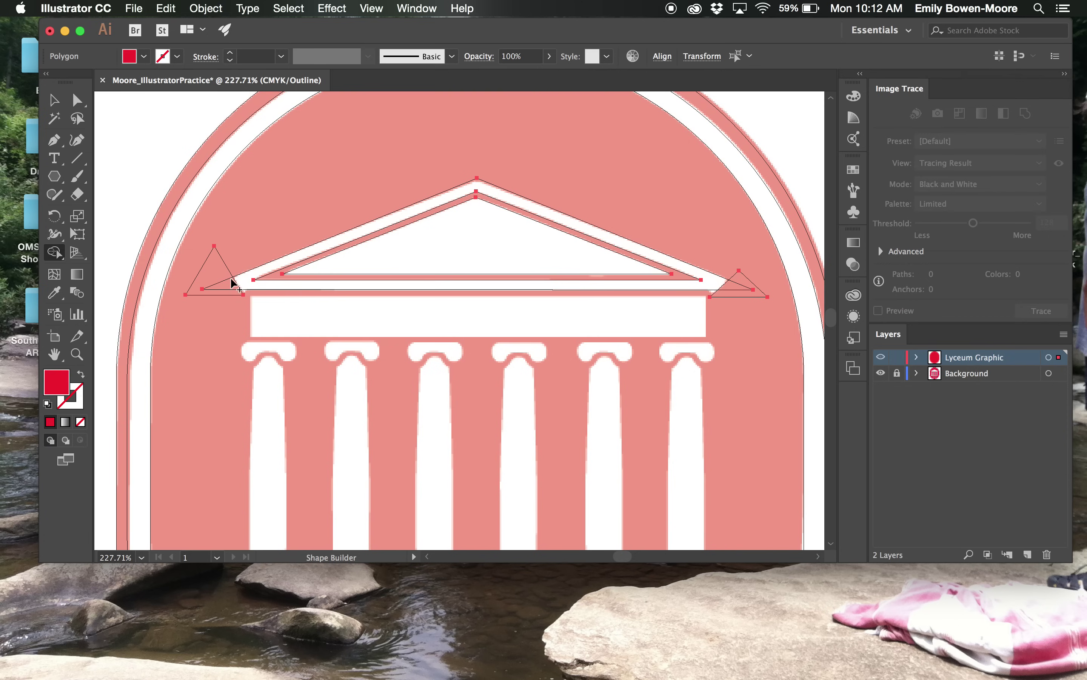
pyautogui.click(279, 279)
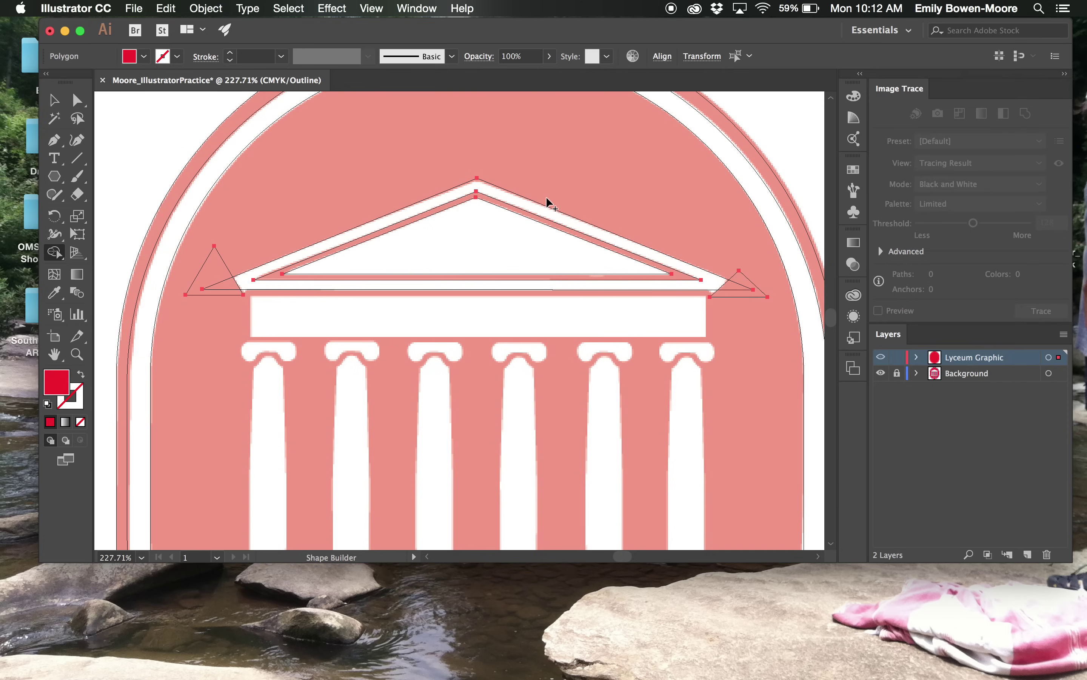
pyautogui.click(543, 217)
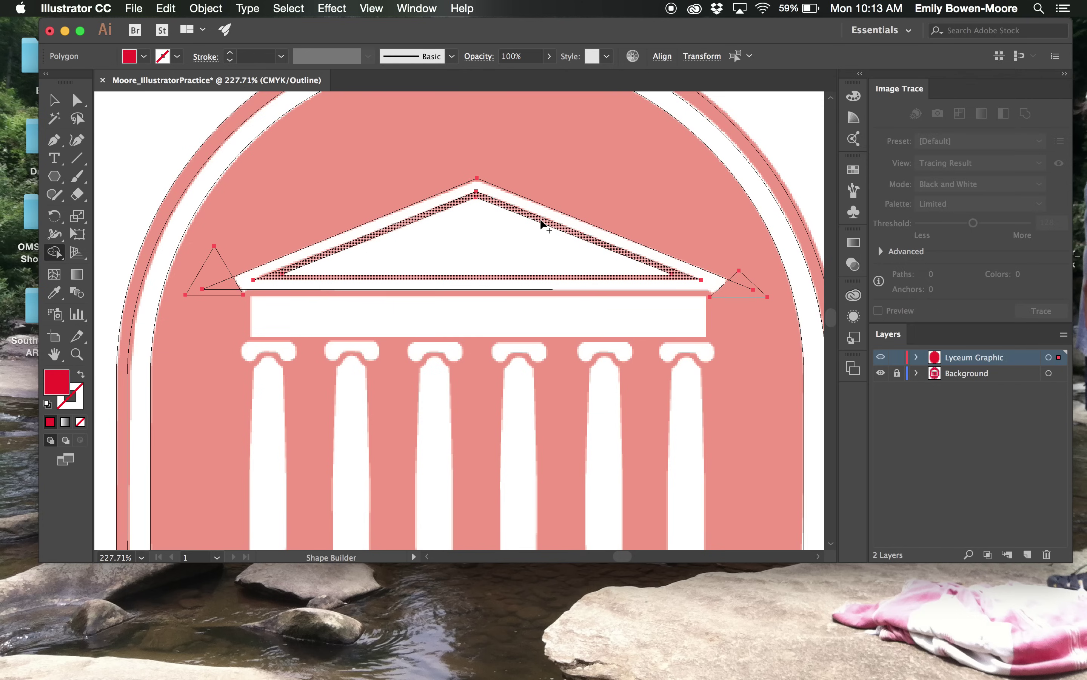
pyautogui.keyDown('alt'); pyautogui.click(678, 276); pyautogui.keyUp('alt')
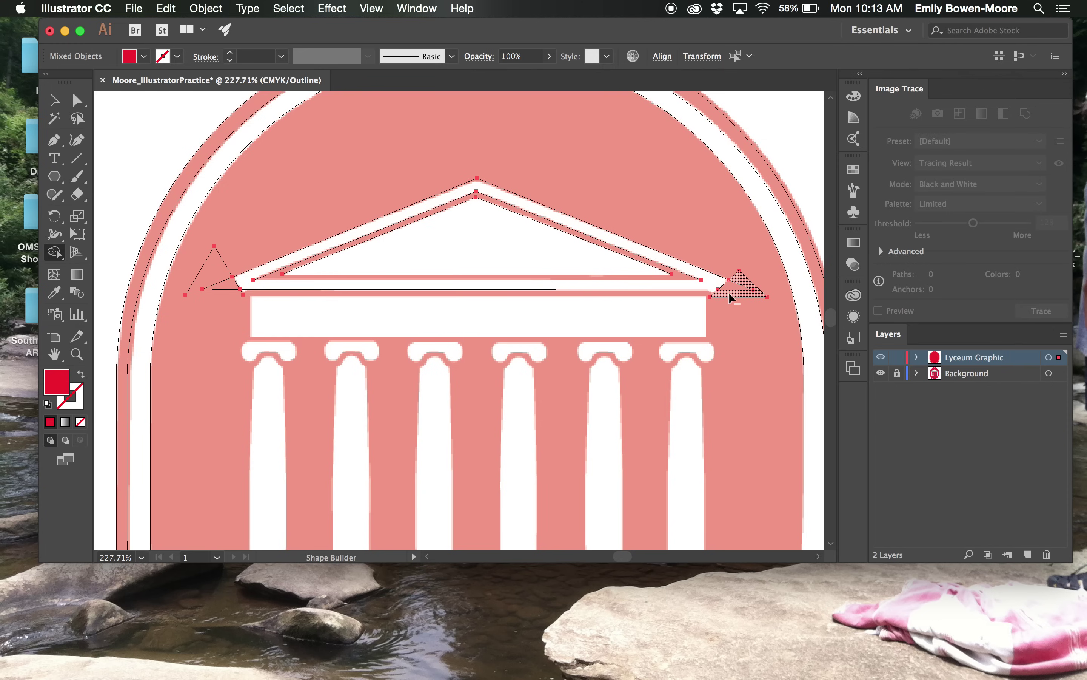
pyautogui.moveTo(729, 294); pyautogui.dragTo(741, 268)
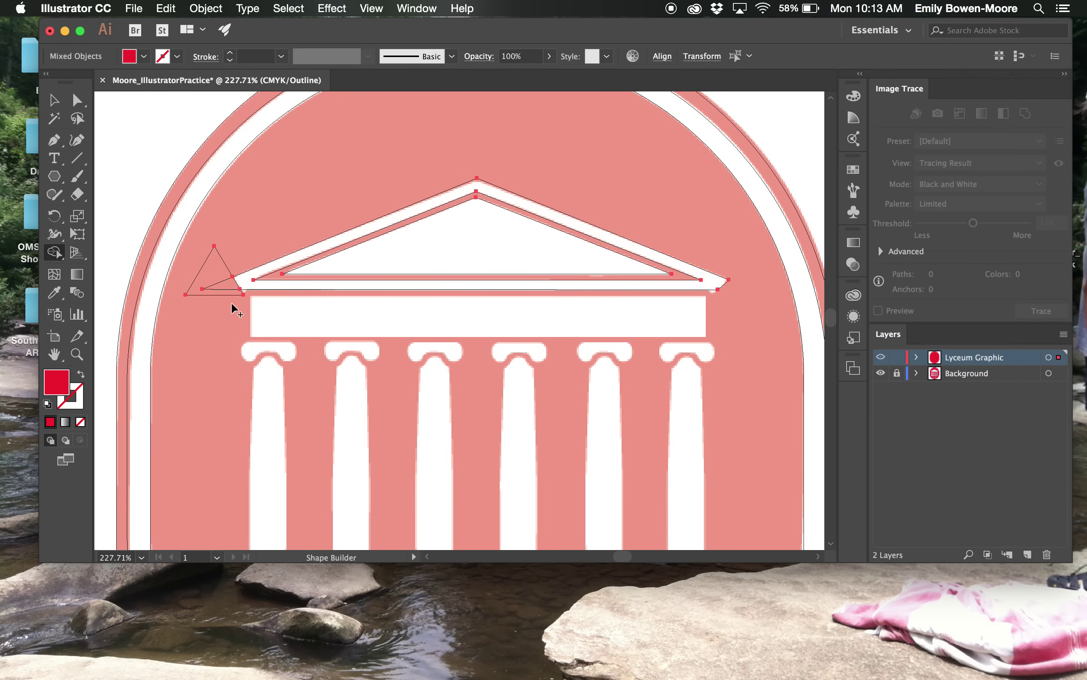
pyautogui.moveTo(228, 292); pyautogui.dragTo(201, 256)
# - Draw a rectangle over the white horizontal beam between the pediment and the columns
pyautogui.moveTo(58, 179); pyautogui.dragTo(95, 177)
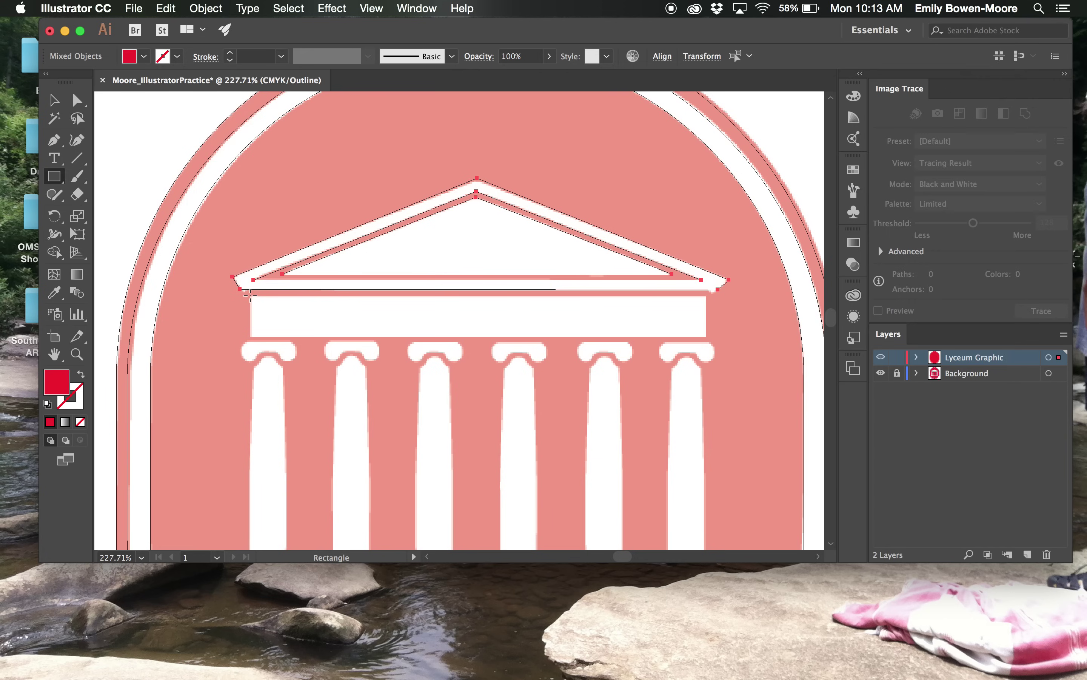
pyautogui.moveTo(251, 294); pyautogui.dragTo(583, 337)
pyautogui.hscroll(5, 538, 315)
pyautogui.hscroll(-3, 385, 299)
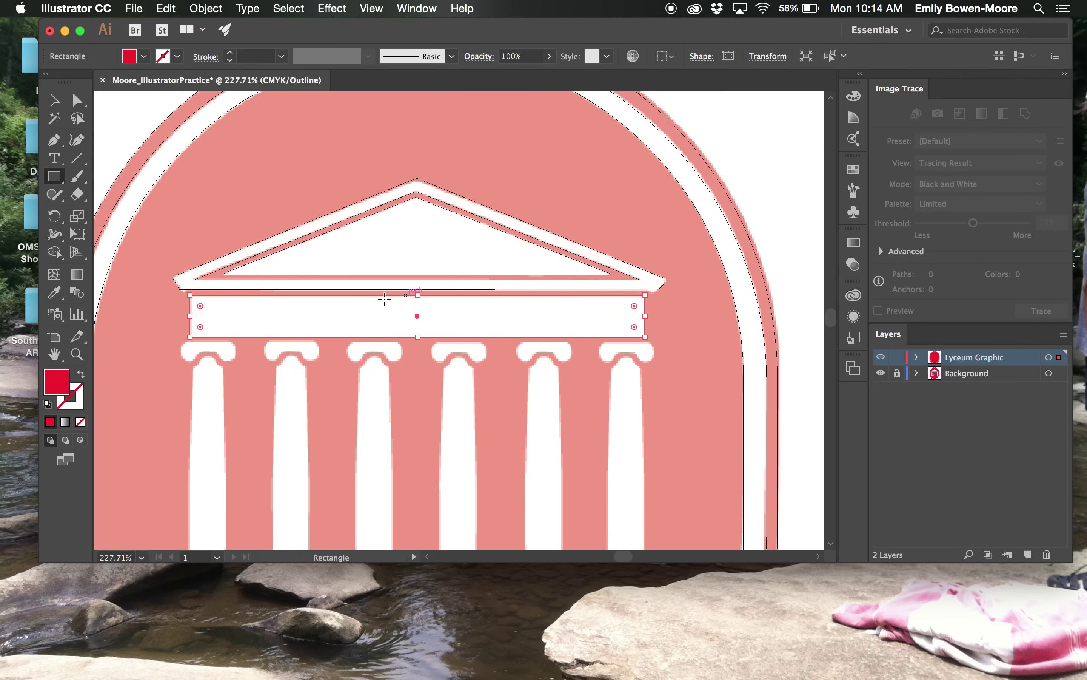
# - Draw a tall rectangle over the leftmost column's shaft and extend its left edge to match the shaft's base width
pyautogui.scroll(-2, 384, 299)
pyautogui.hscroll(-2, 385, 299)
pyautogui.scroll(-4, 224, 359)
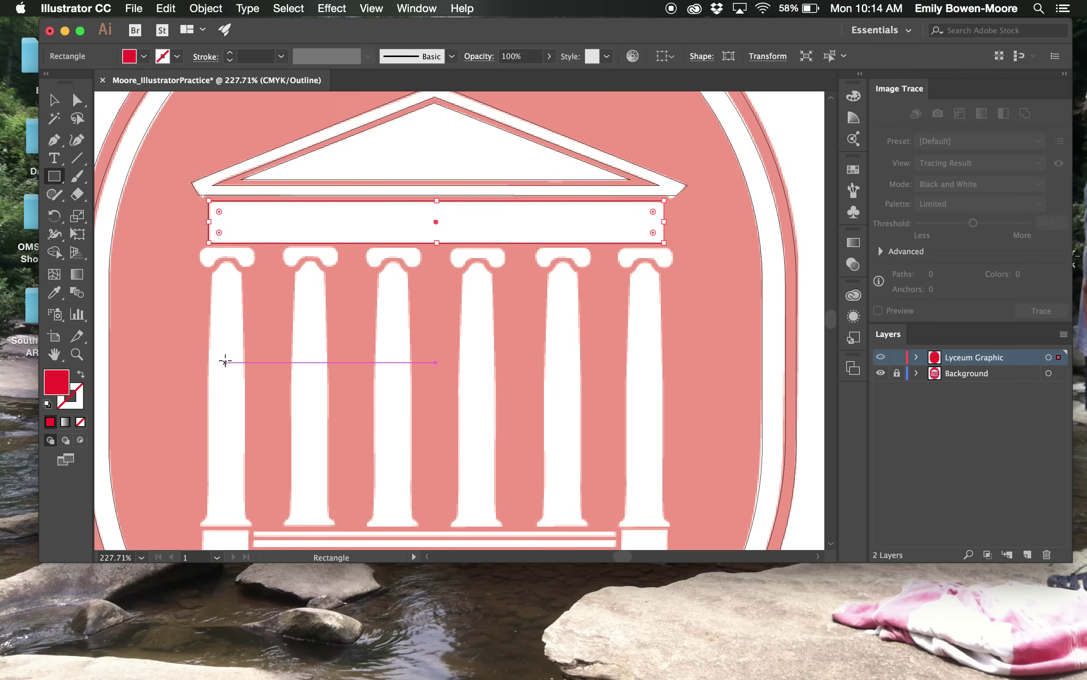
pyautogui.scroll(1, 225, 360)
pyautogui.hscroll(-1, 225, 360)
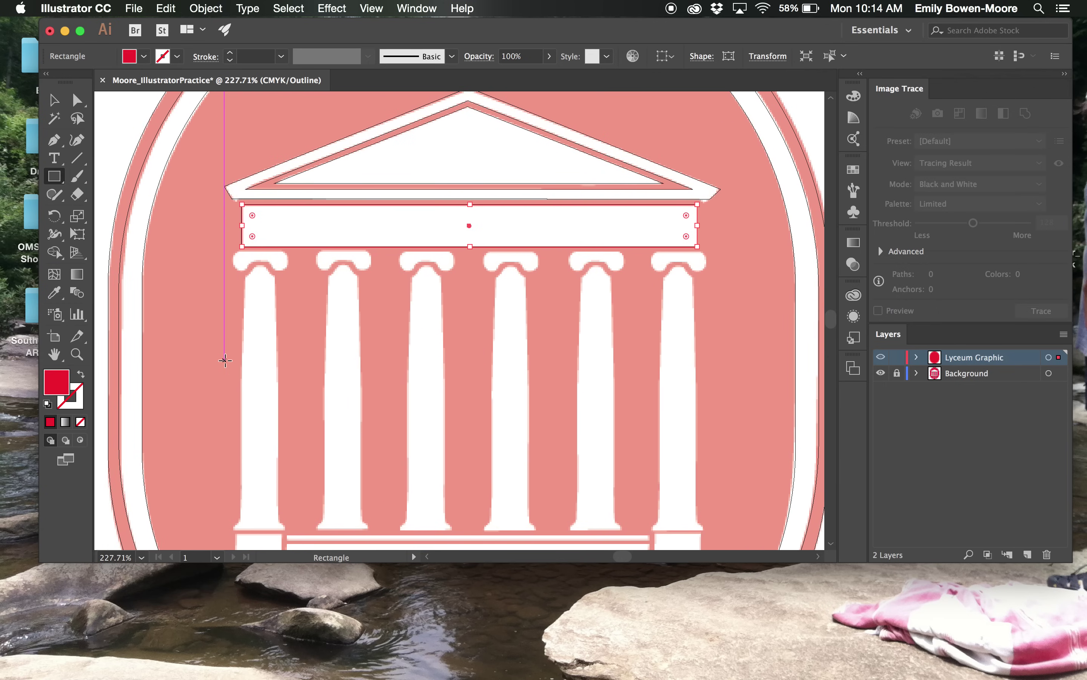
pyautogui.scroll(-1, 225, 359)
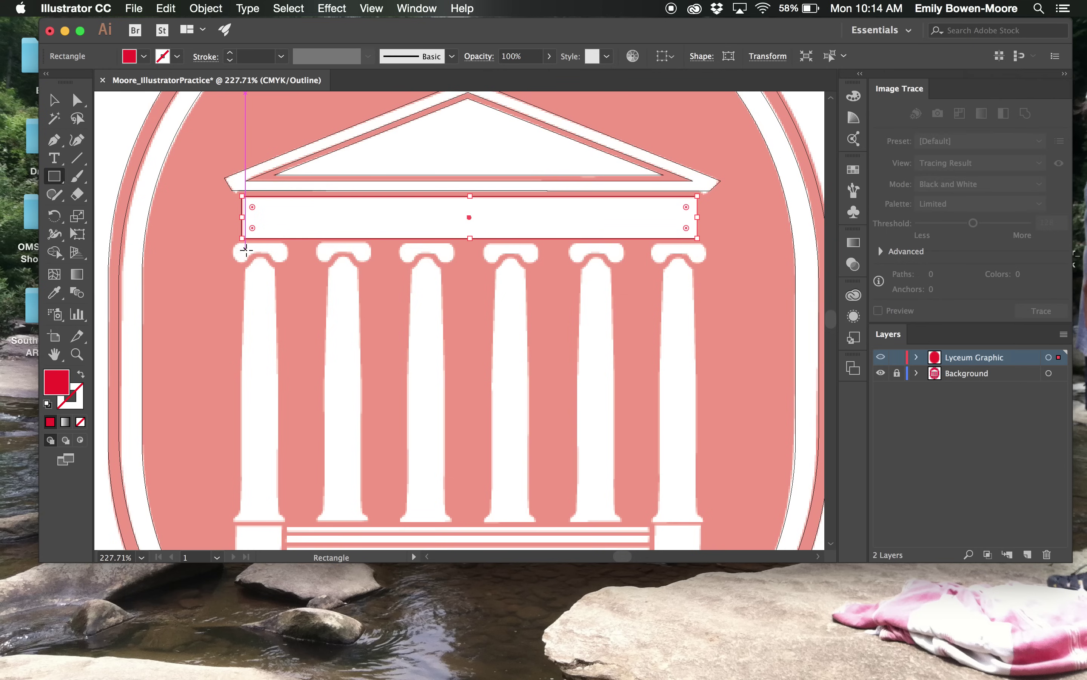
pyautogui.moveTo(245, 248); pyautogui.dragTo(279, 522)
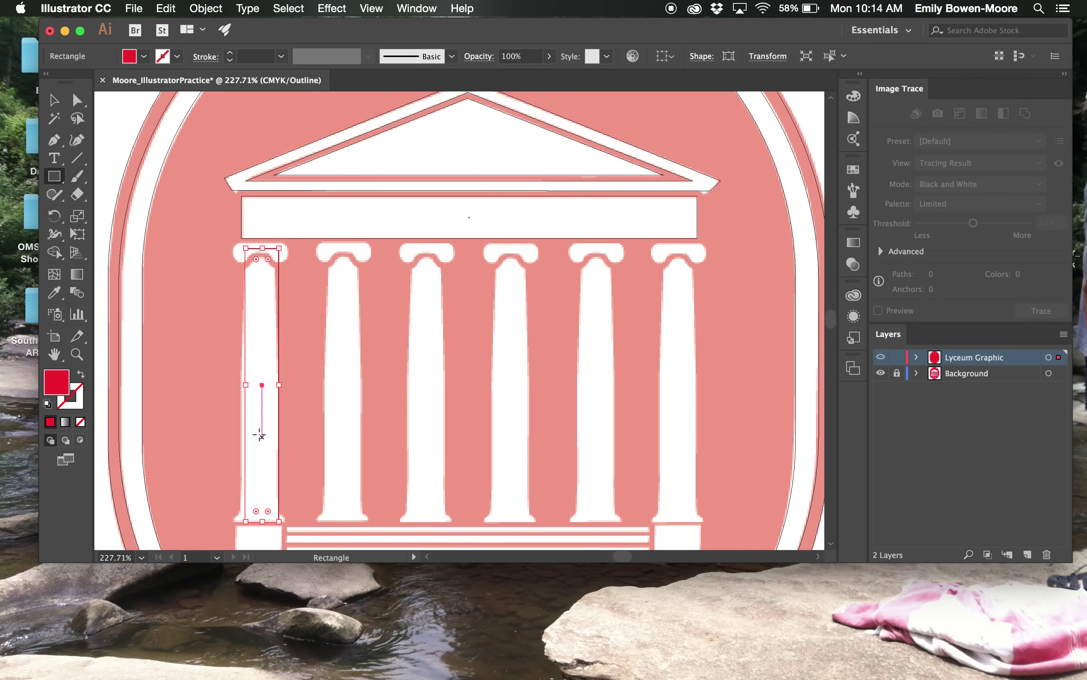
pyautogui.moveTo(246, 385); pyautogui.dragTo(242, 385)
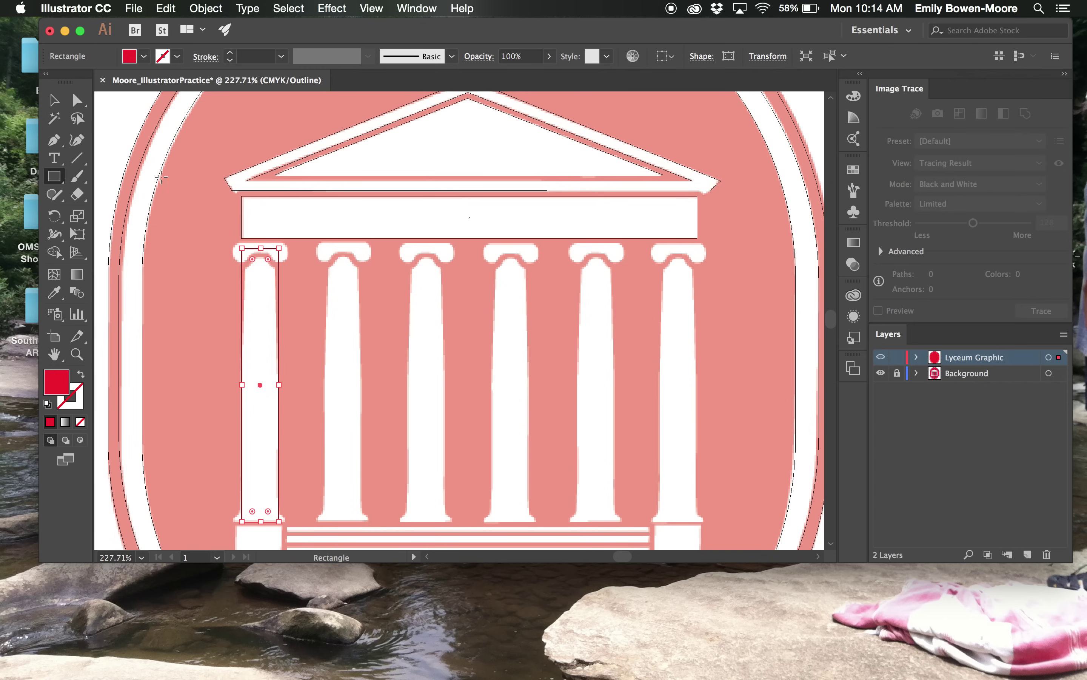
# - Taper the leftmost column's rectangle by nudging its two upper corner points inward to follow the shaft, then deselect it
pyautogui.click(77, 100)
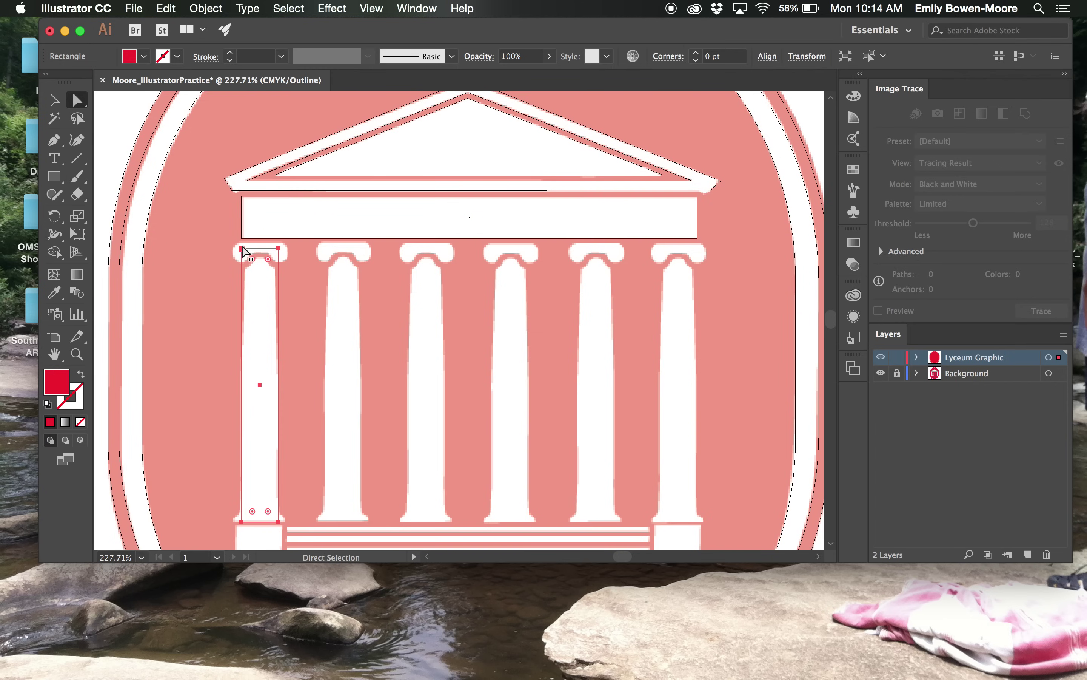
pyautogui.click(224, 242)
pyautogui.click(224, 243)
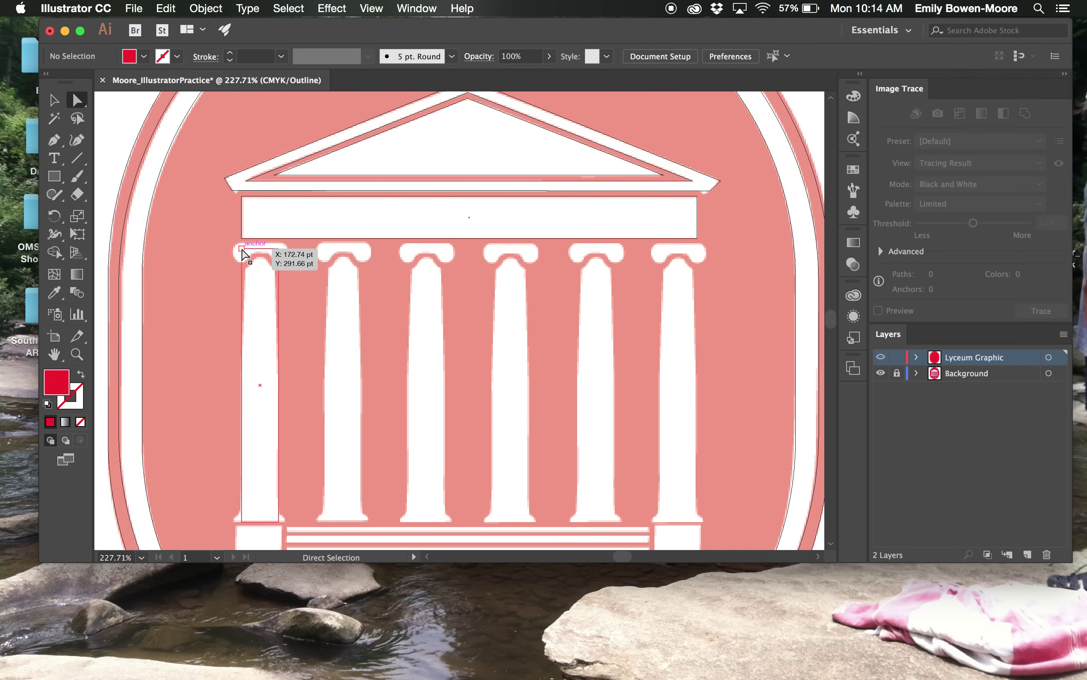
pyautogui.click(242, 250)
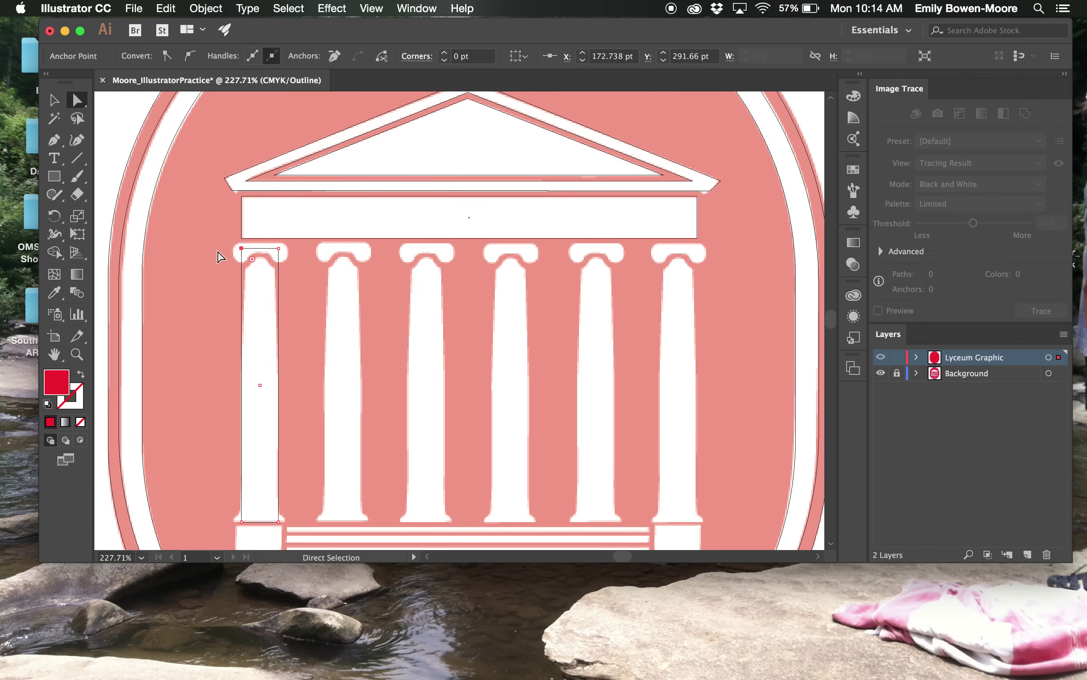
pyautogui.press('Right')
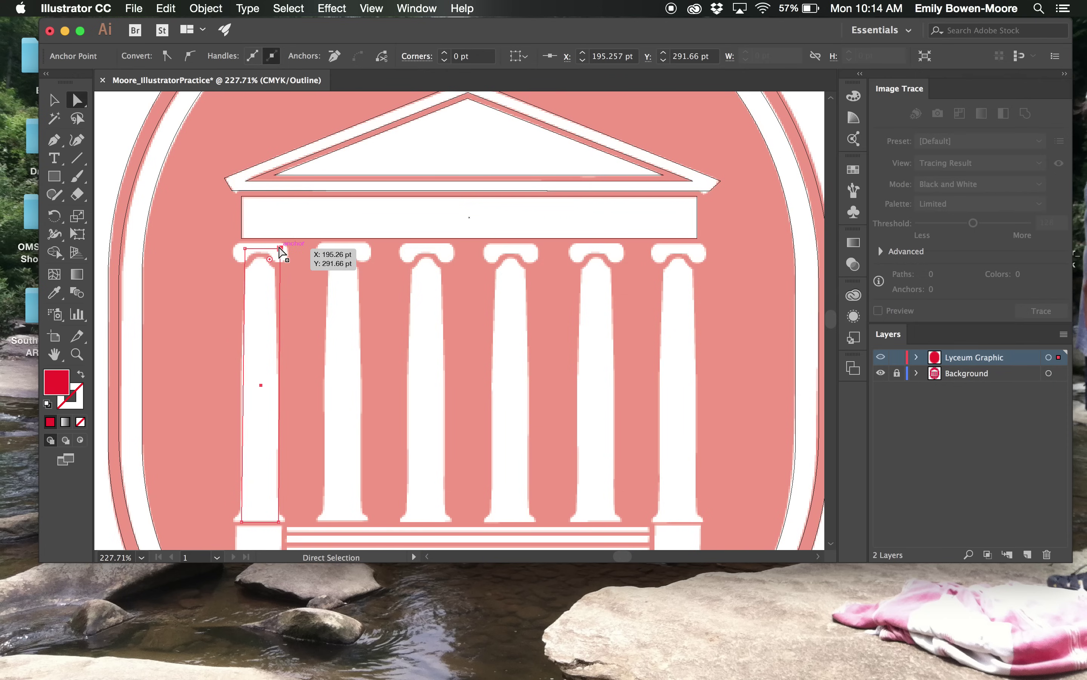
pyautogui.press('Left')
pyautogui.press('Left')
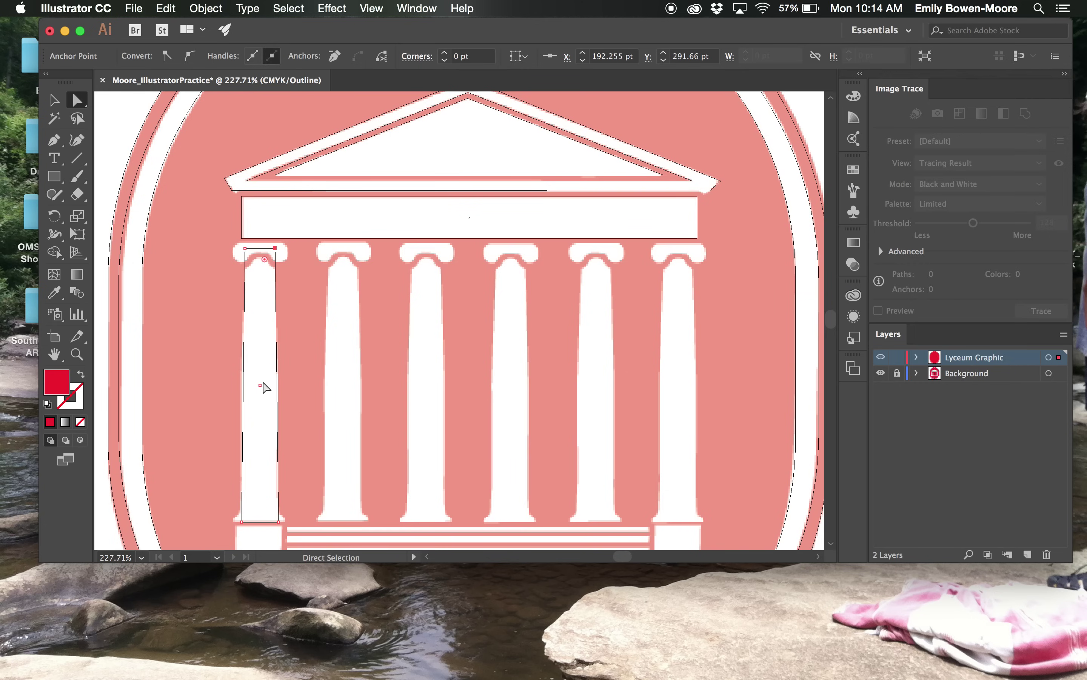
pyautogui.scroll(-2, 265, 388)
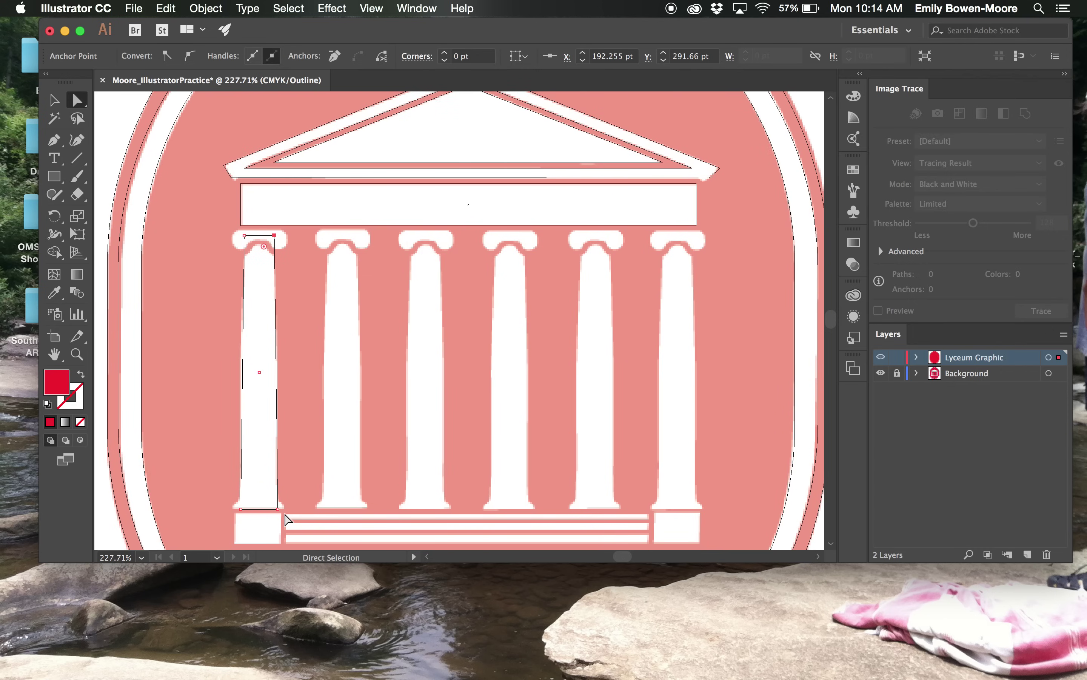
pyautogui.click(179, 436)
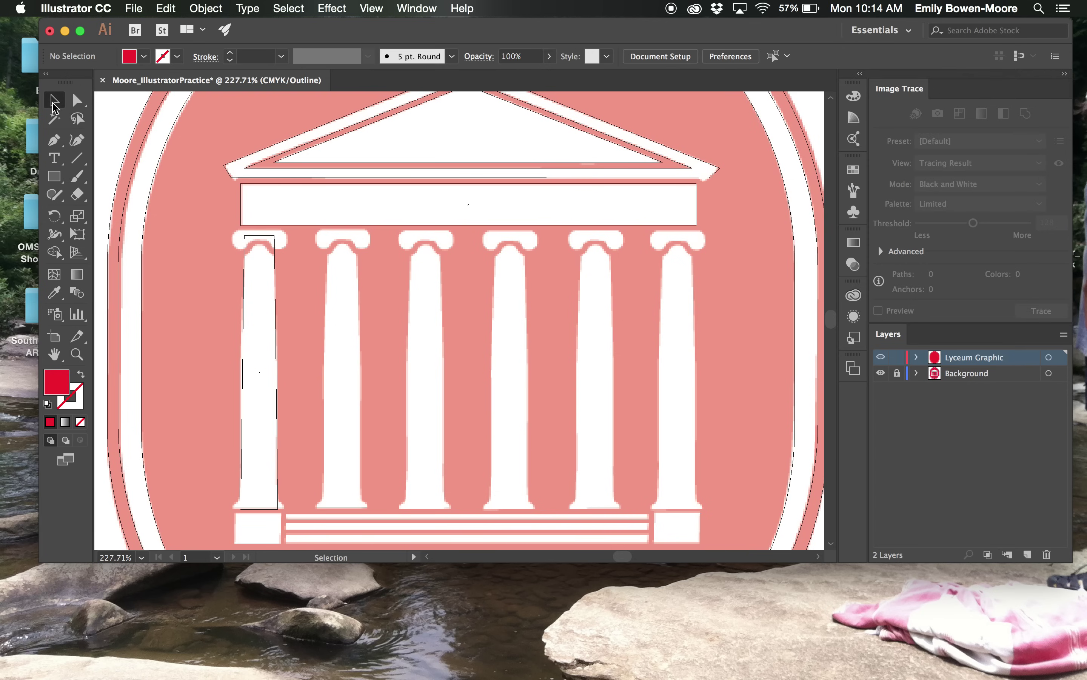
# - Draw an ellipse over the block beneath the leftmost column and shift it so its upper arc overlaps the column's foot
pyautogui.click(54, 194)
pyautogui.click(54, 179)
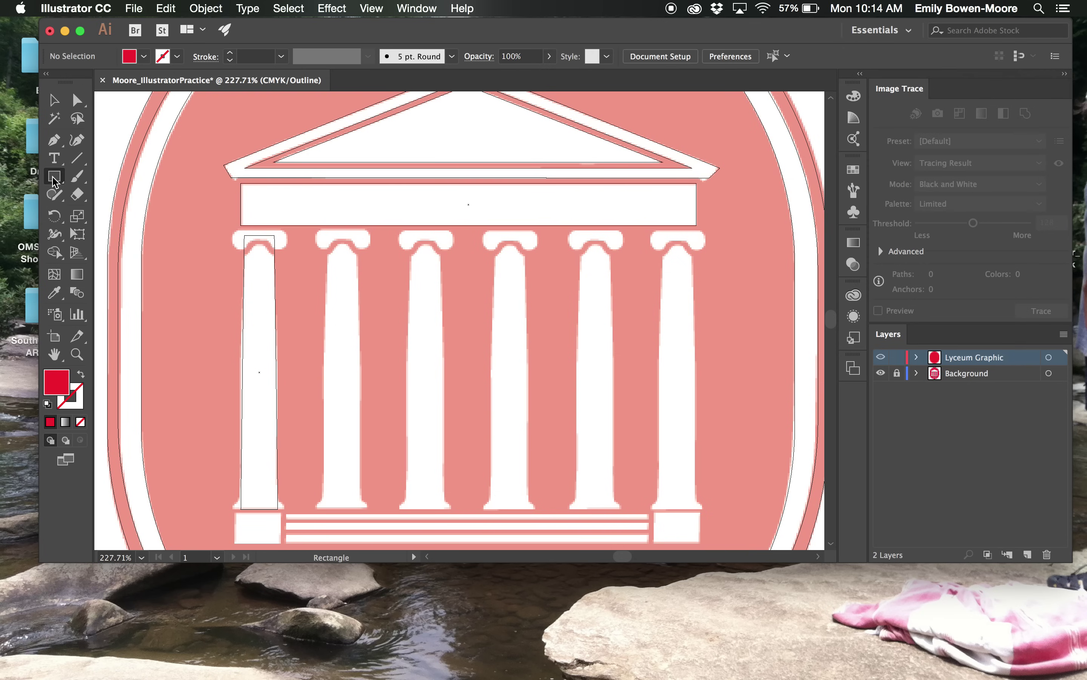
pyautogui.moveTo(54, 182); pyautogui.dragTo(100, 208)
pyautogui.moveTo(219, 508); pyautogui.dragTo(290, 462)
pyautogui.click(54, 100)
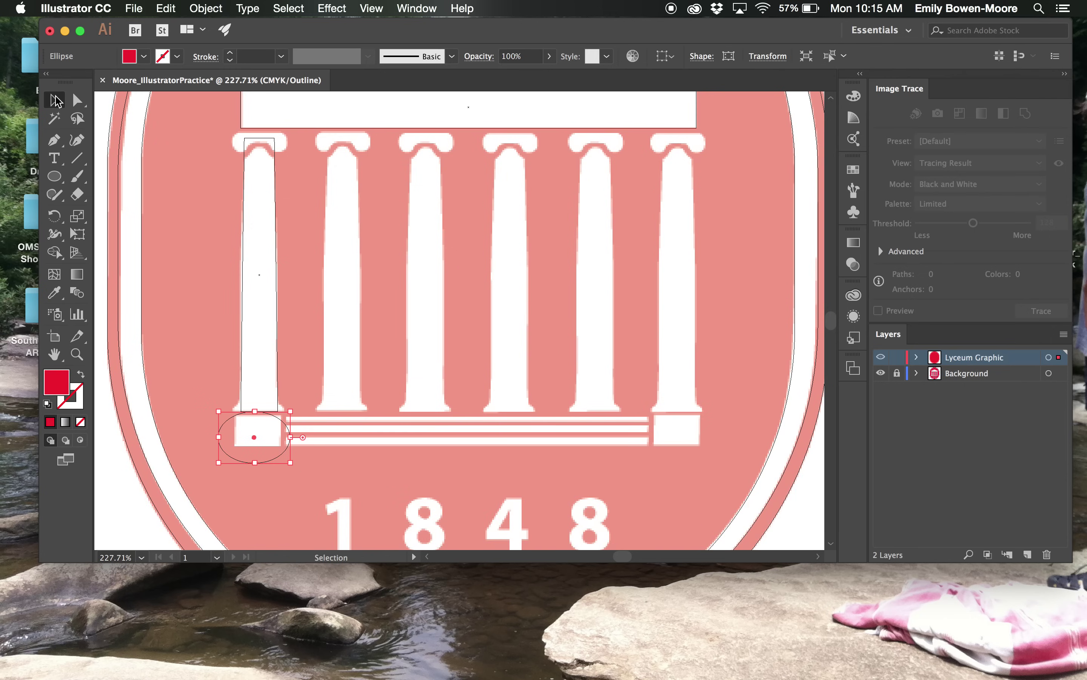
pyautogui.moveTo(283, 420); pyautogui.dragTo(286, 410)
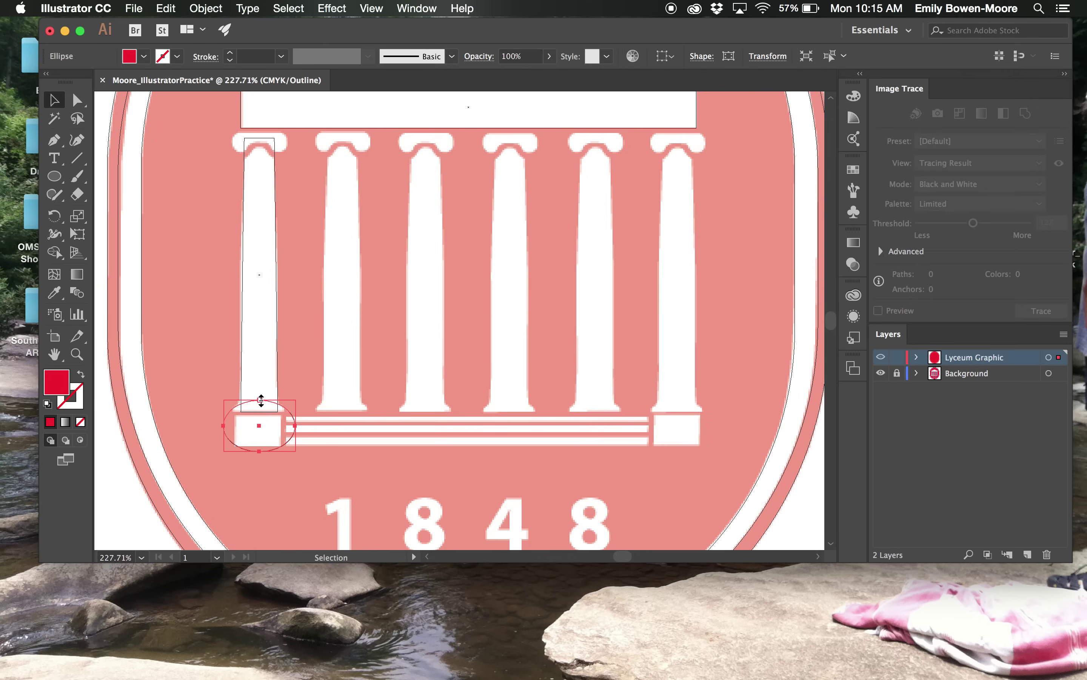
# - Make the base ellipse slightly taller and narrower so its upper arc follows the column's flared foot, then deselect it
pyautogui.moveTo(260, 401); pyautogui.dragTo(262, 399)
pyautogui.scroll(5, 261, 439)
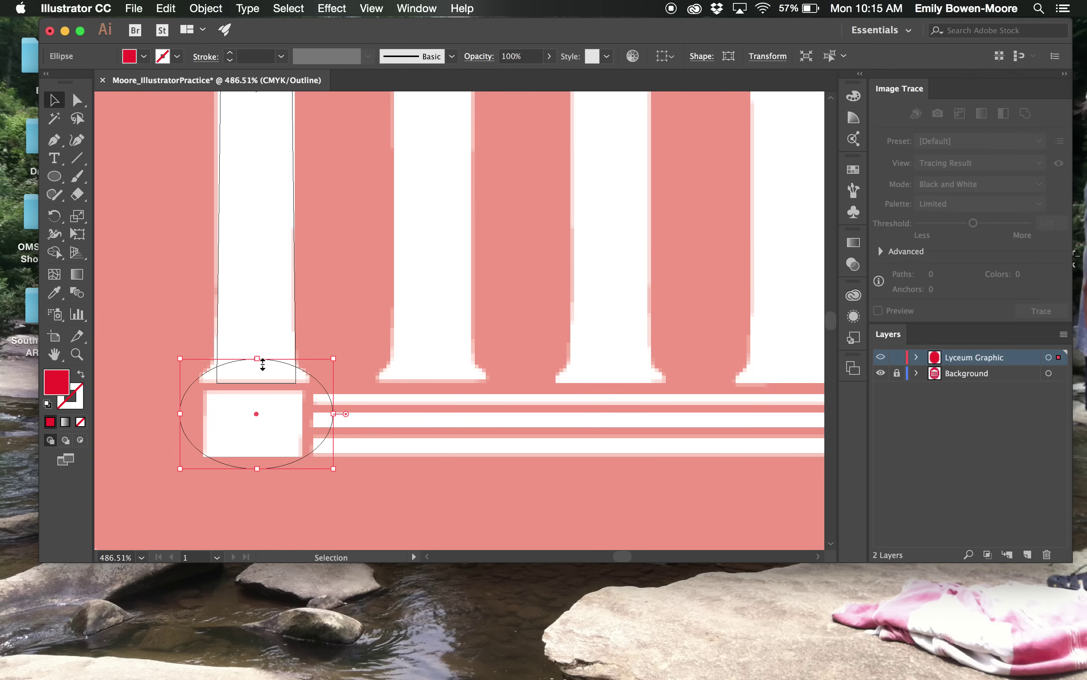
pyautogui.moveTo(258, 357); pyautogui.dragTo(257, 353)
pyautogui.moveTo(181, 411); pyautogui.dragTo(187, 409)
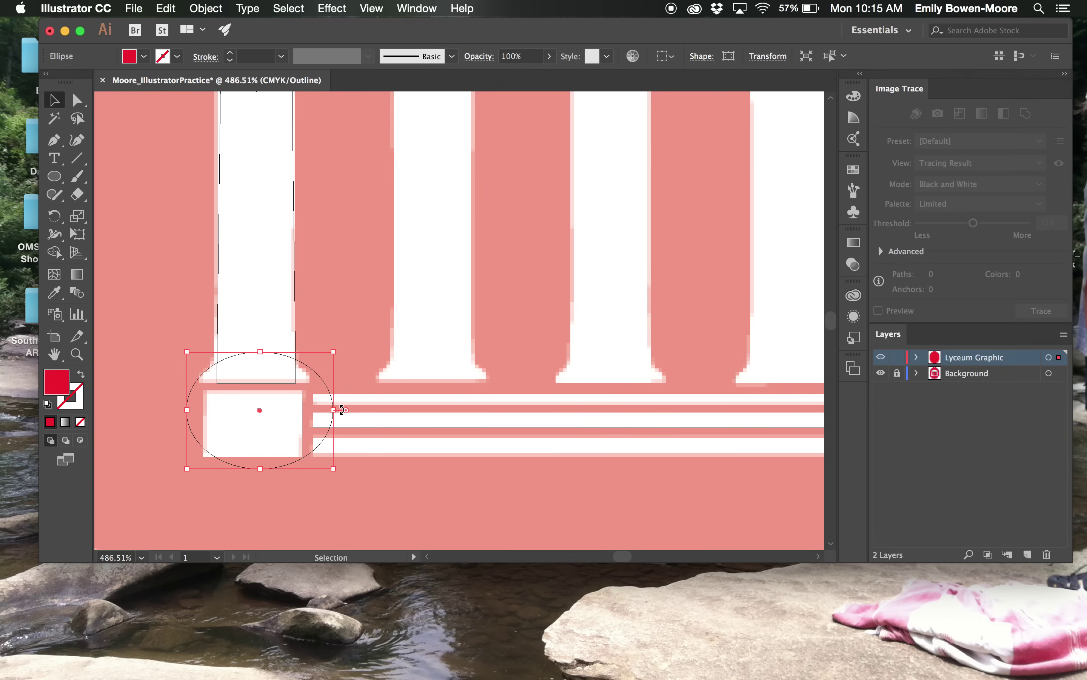
pyautogui.moveTo(334, 409); pyautogui.dragTo(325, 410)
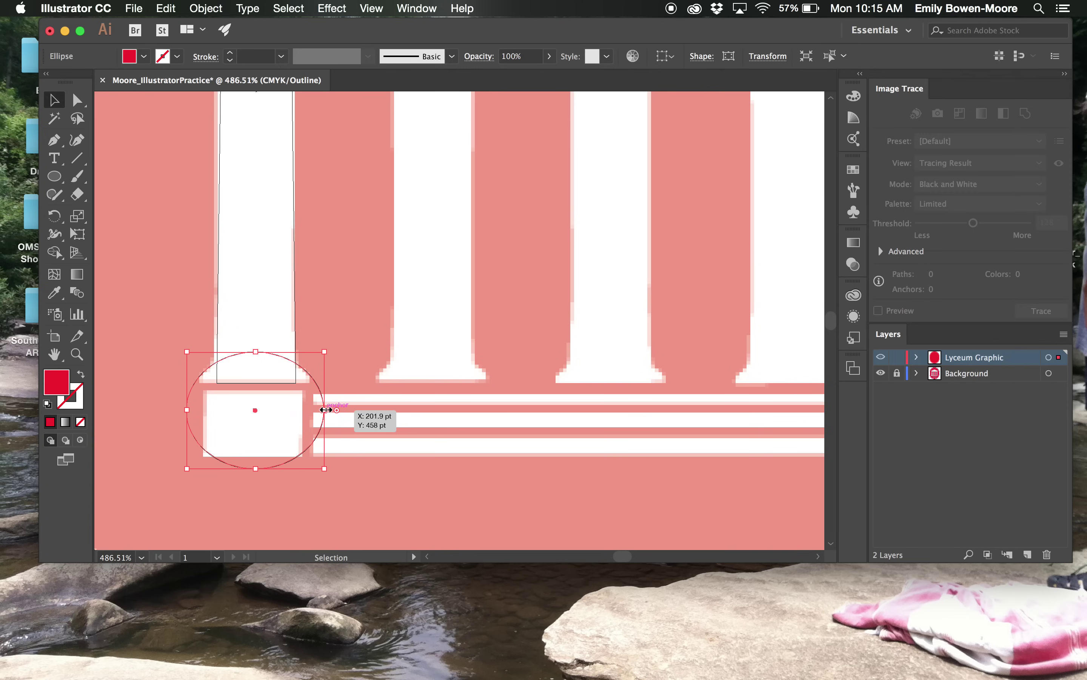
pyautogui.click(312, 329)
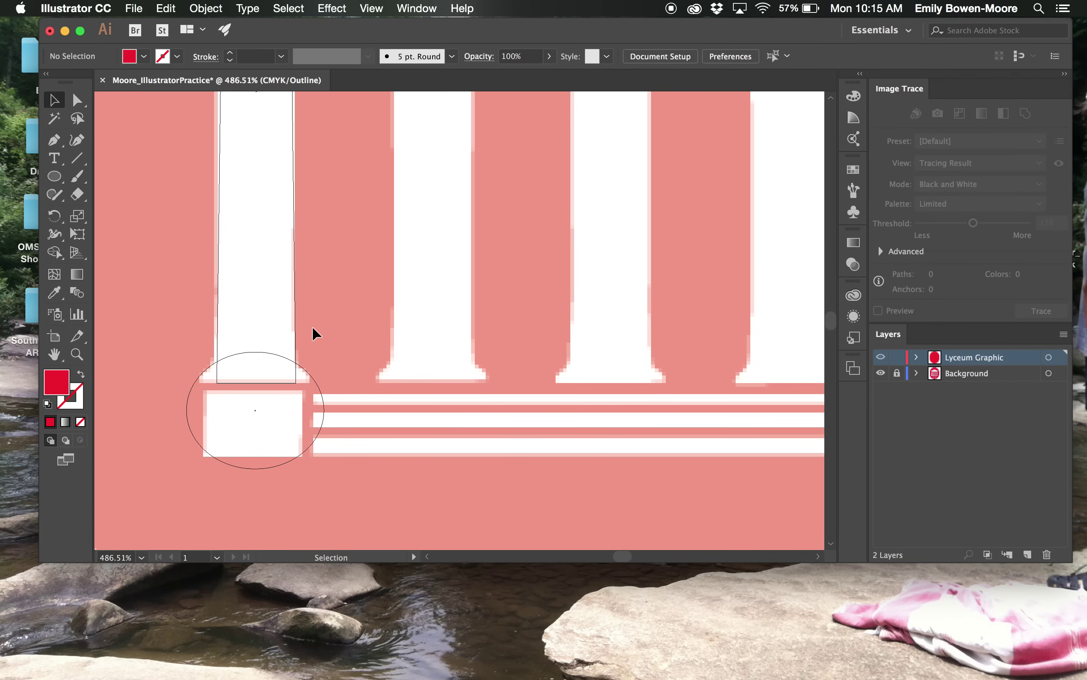
# - Merge the leftmost column's tapered shaft and its base ellipse into one shape with Shape Builder
pyautogui.scroll(-3, 313, 328)
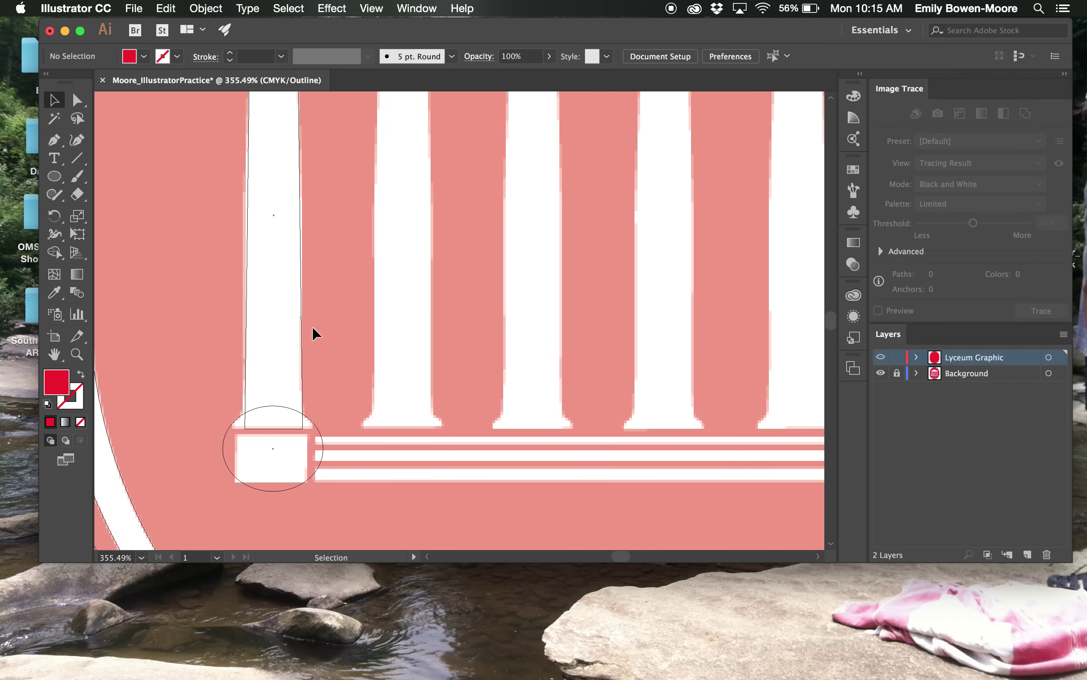
pyautogui.scroll(2, 313, 326)
pyautogui.click(260, 346)
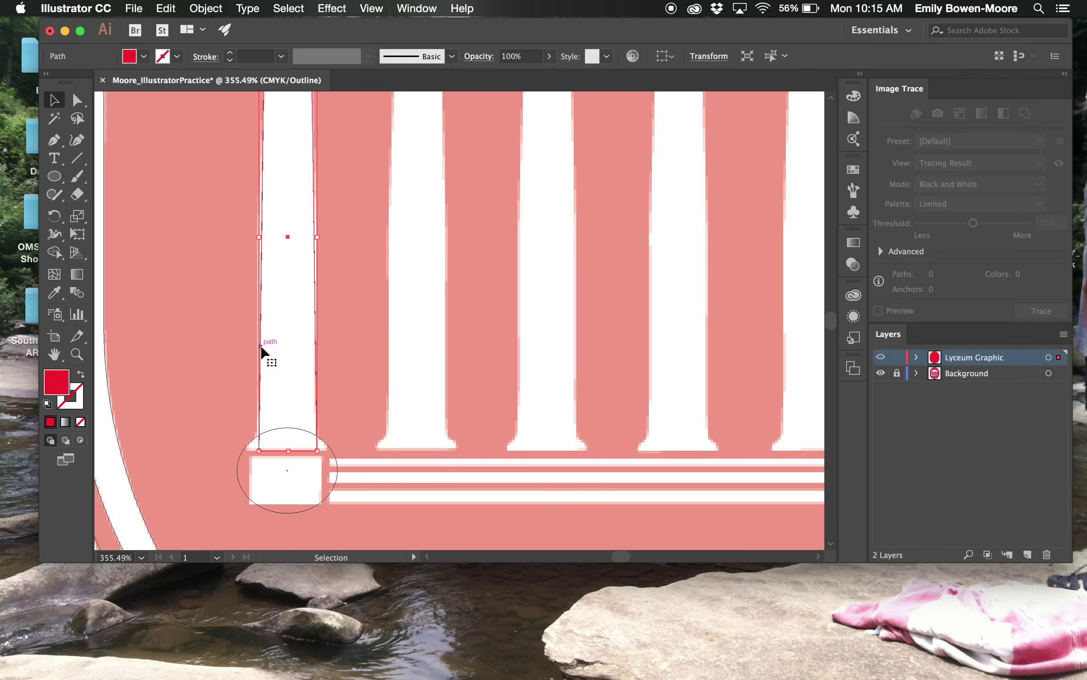
pyautogui.keyDown('shift'); pyautogui.click(239, 453); pyautogui.keyUp('shift')
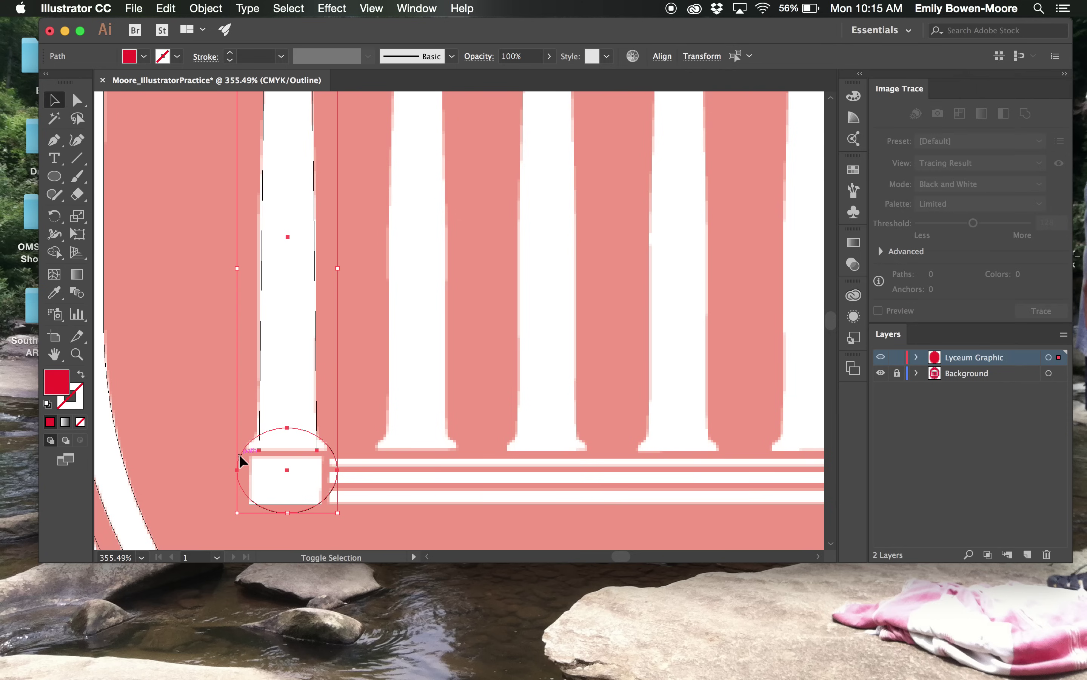
pyautogui.click(56, 252)
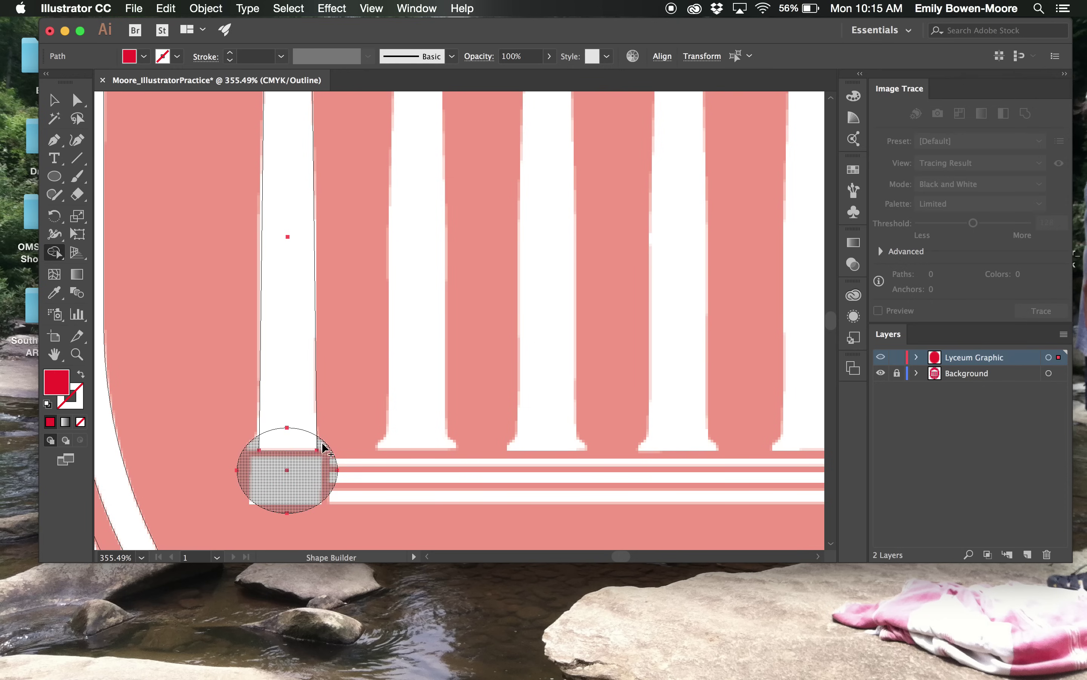
pyautogui.click(255, 445)
pyautogui.moveTo(282, 440); pyautogui.dragTo(273, 470)
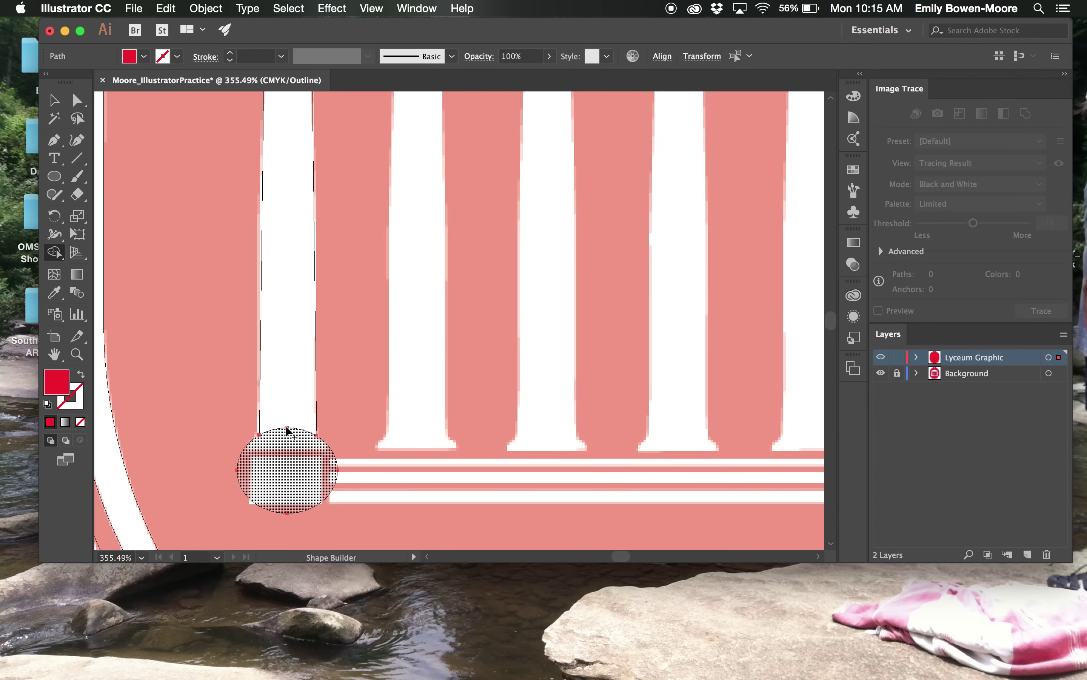
pyautogui.moveTo(284, 416); pyautogui.dragTo(285, 454)
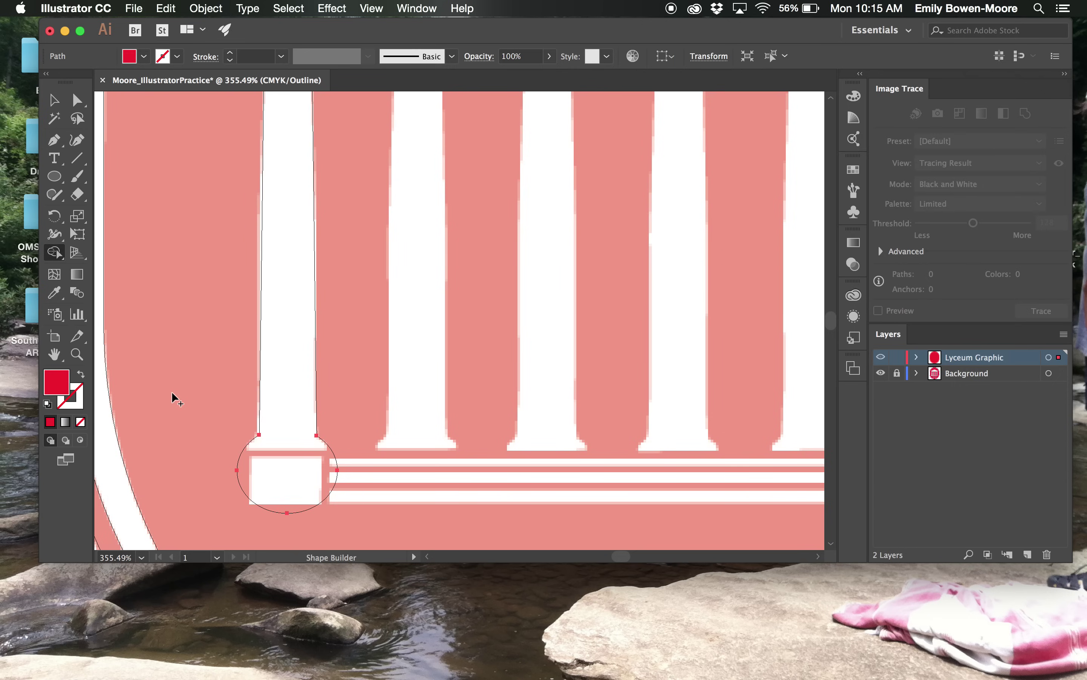
# - Draw a rectangle over the lower part of the merged column's ellipse, with its upper edge along the underside of the column's foot
pyautogui.click(55, 101)
pyautogui.click(55, 176)
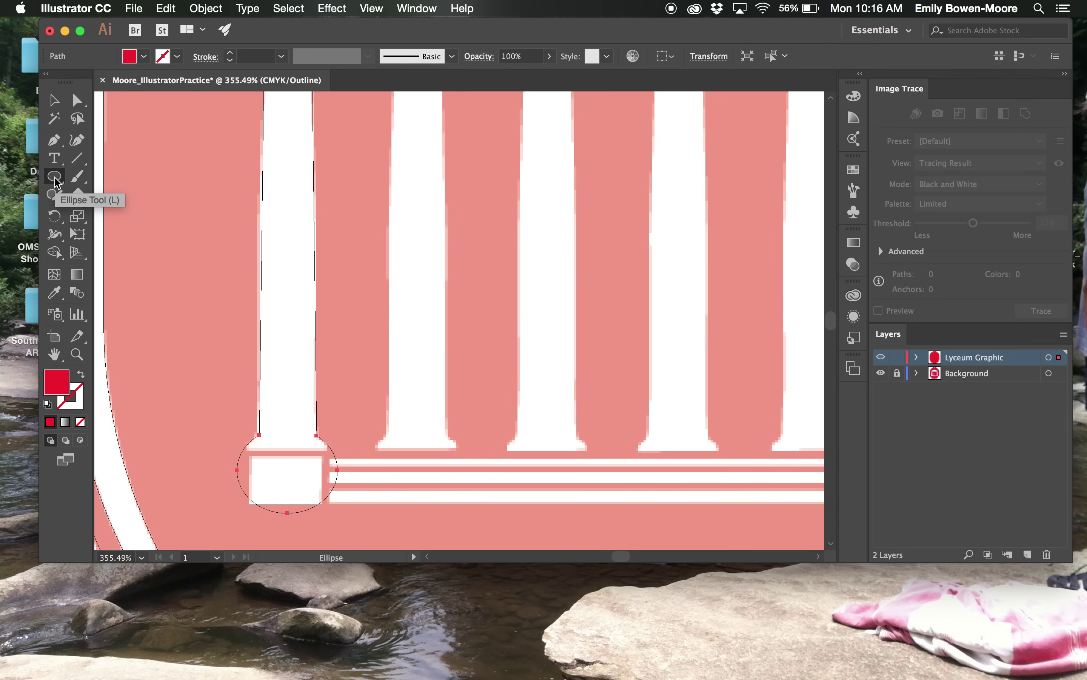
pyautogui.click(55, 179)
pyautogui.moveTo(55, 179); pyautogui.dragTo(121, 176)
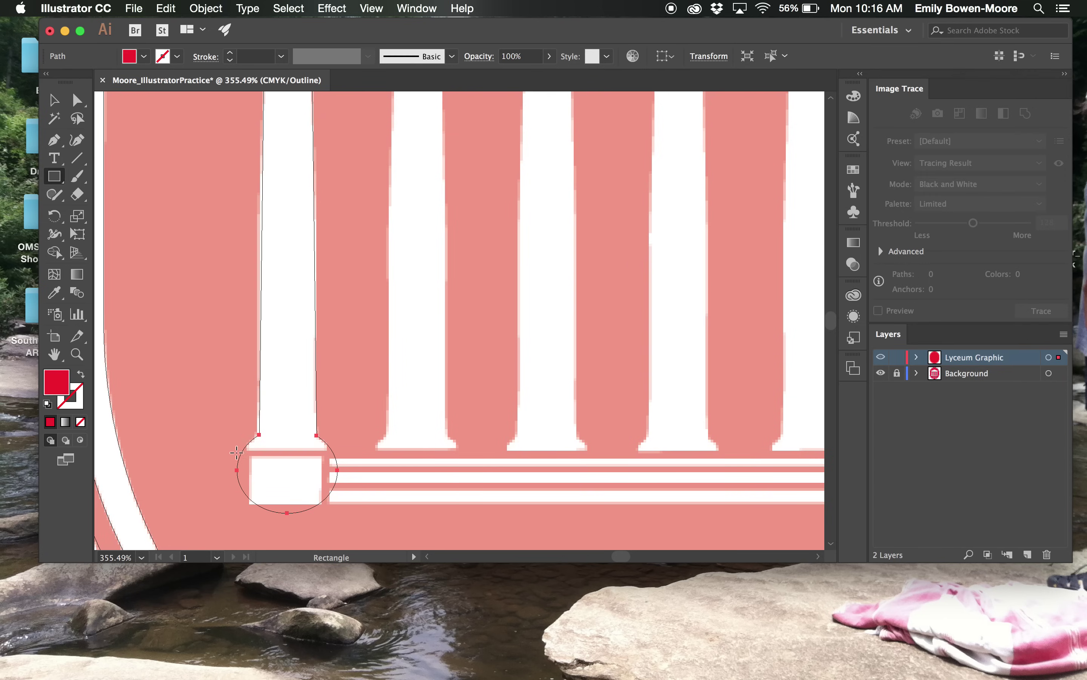
pyautogui.moveTo(222, 449); pyautogui.dragTo(359, 518)
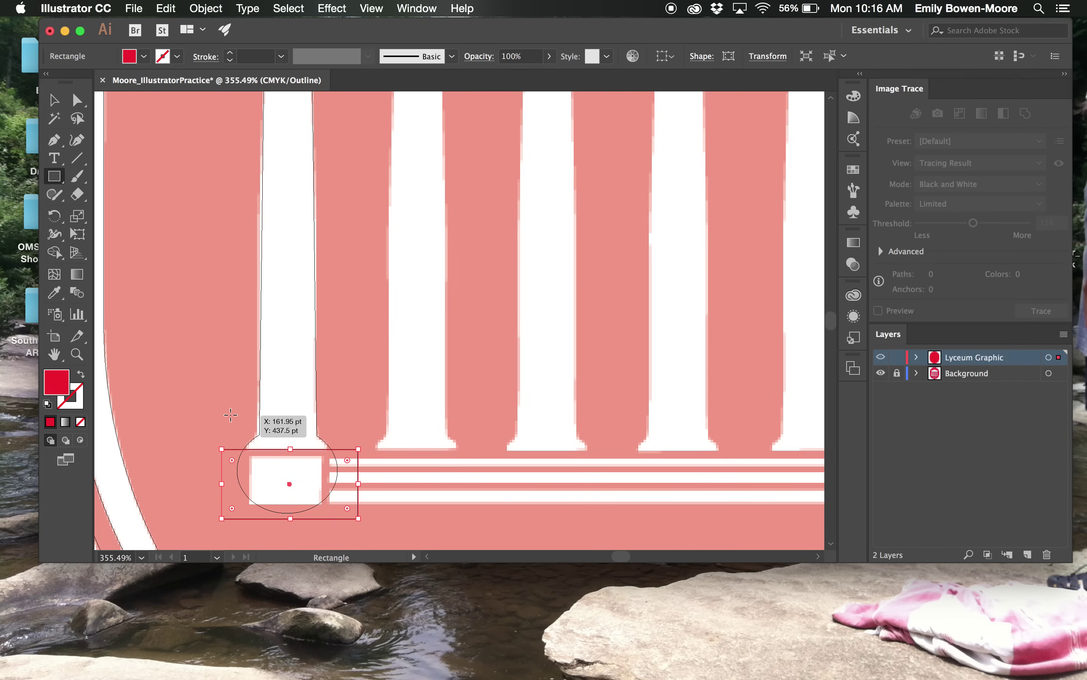
# - Trim away the rectangle and the ellipse part below the column's foot with Shape Builder, then deselect the column
pyautogui.click(53, 100)
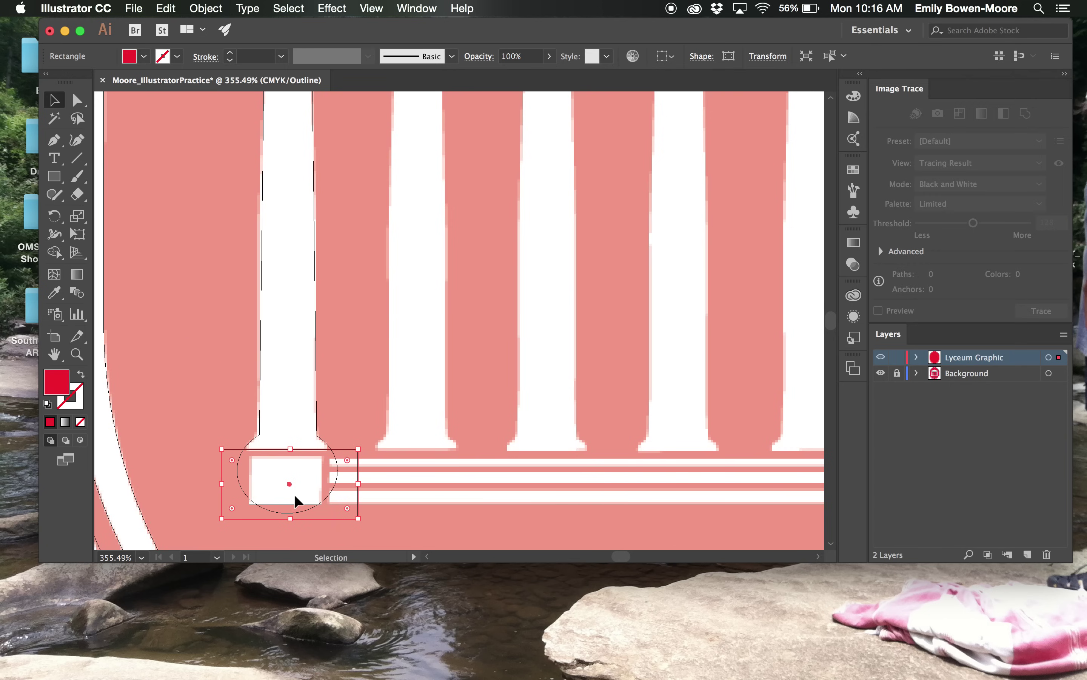
pyautogui.keyDown('shift'); pyautogui.click(258, 428); pyautogui.keyUp('shift')
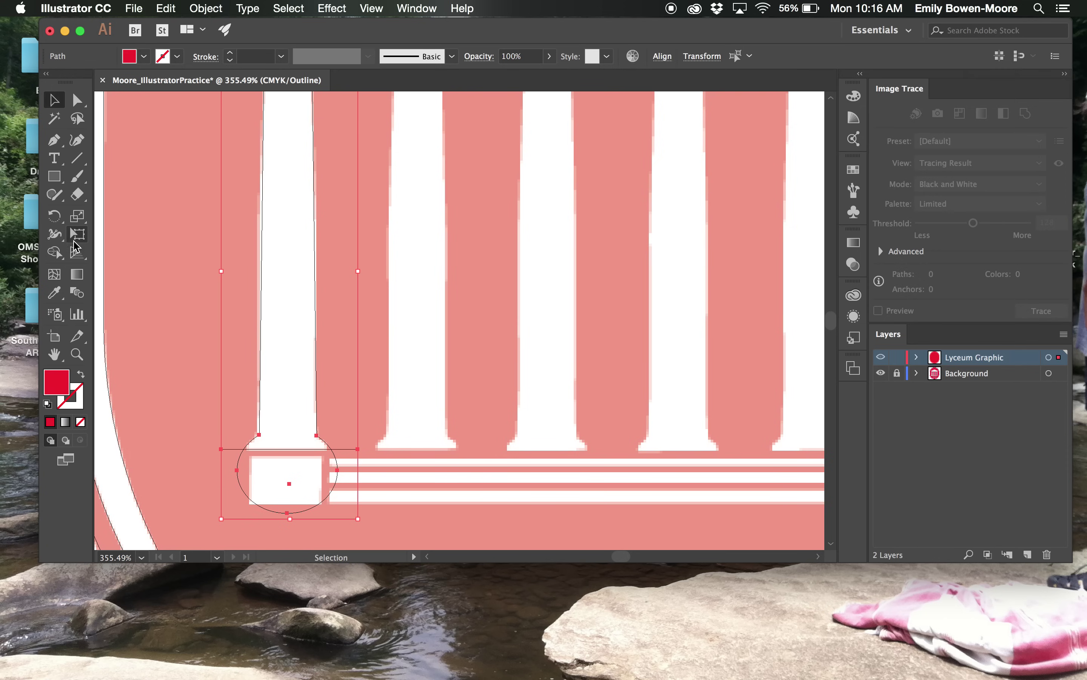
pyautogui.click(54, 253)
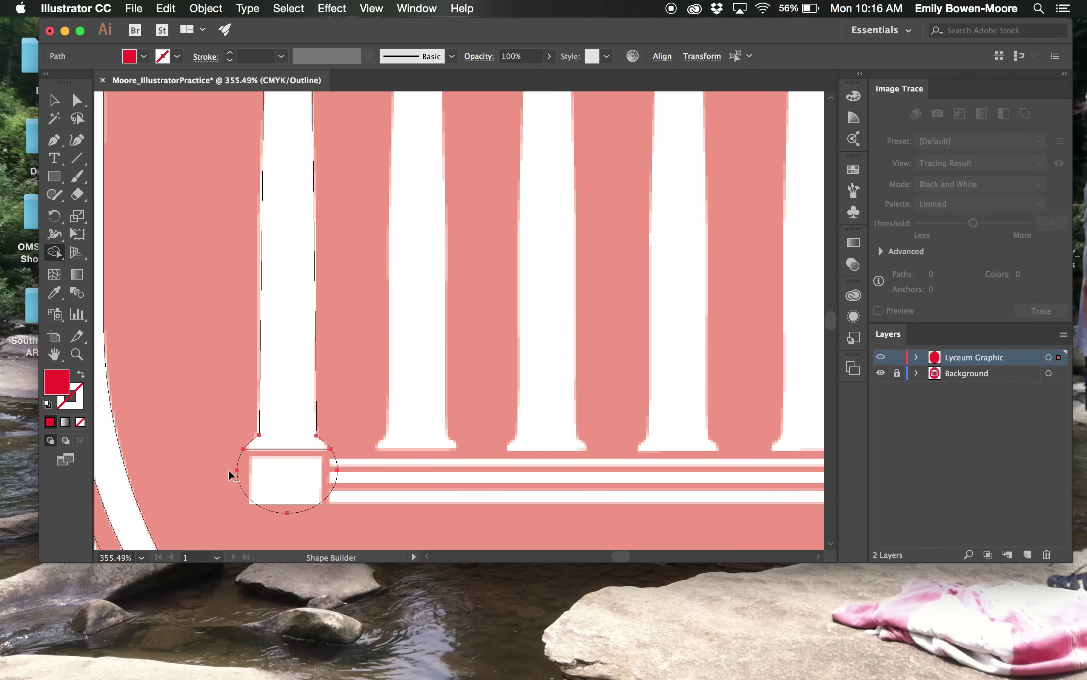
pyautogui.keyDown('alt'); pyautogui.click(253, 471); pyautogui.keyUp('alt')
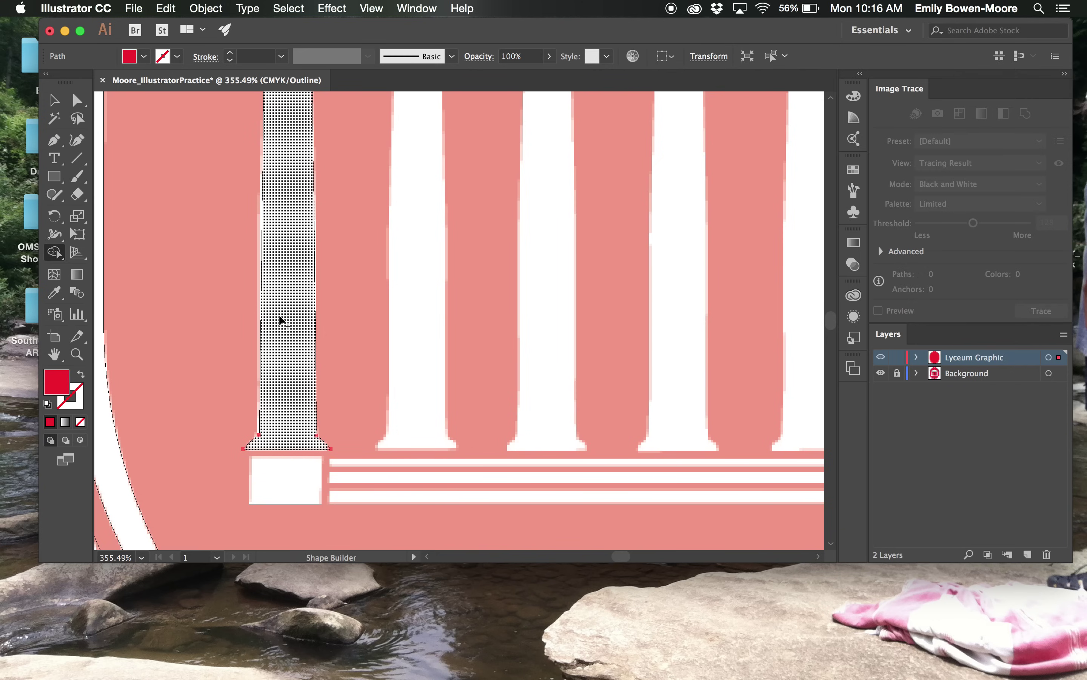
pyautogui.scroll(12, 280, 321)
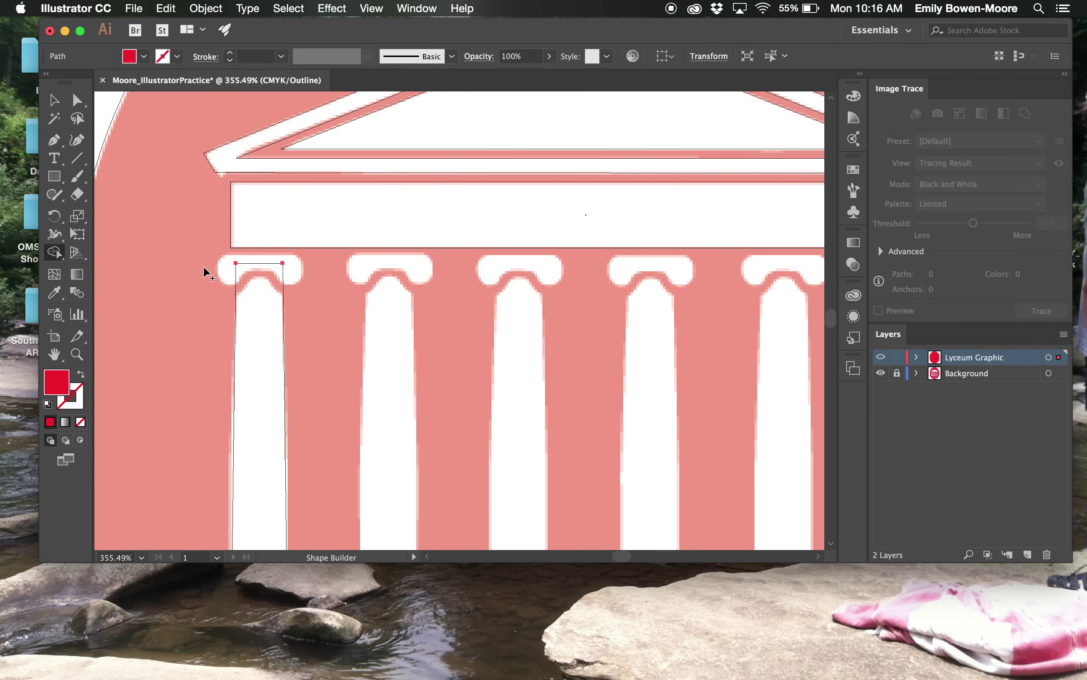
pyautogui.press('v')
pyautogui.click(180, 310)
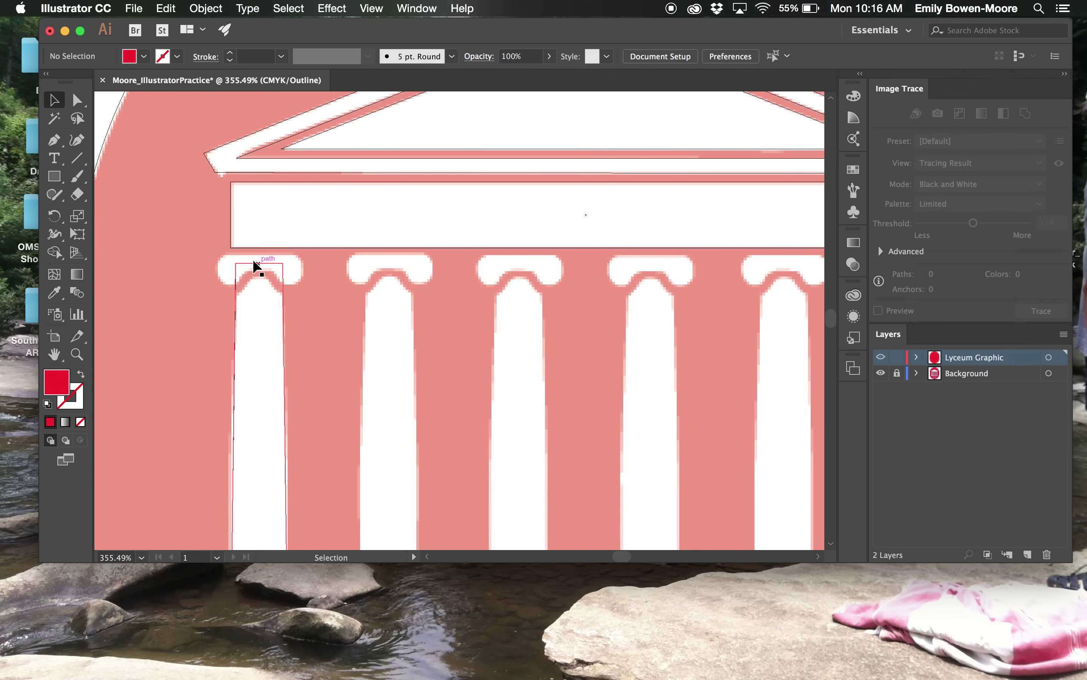
# - Draw an ellipse over the left curl of the leftmost column's capital and shorten it from below to fit the curl
pyautogui.click(53, 177)
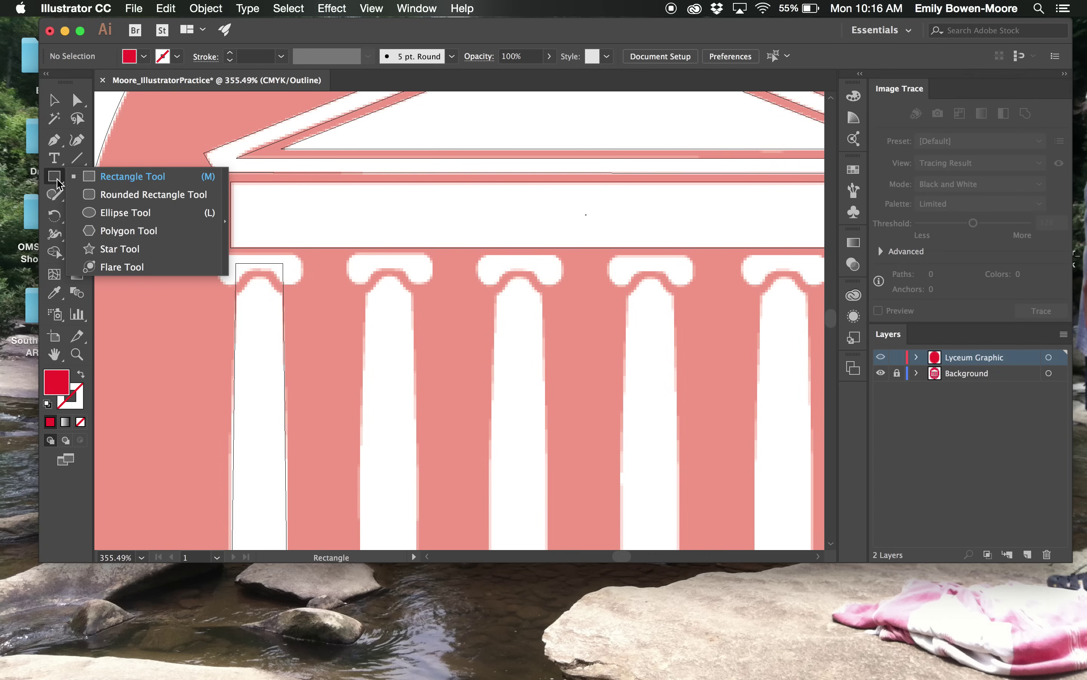
pyautogui.click(88, 213)
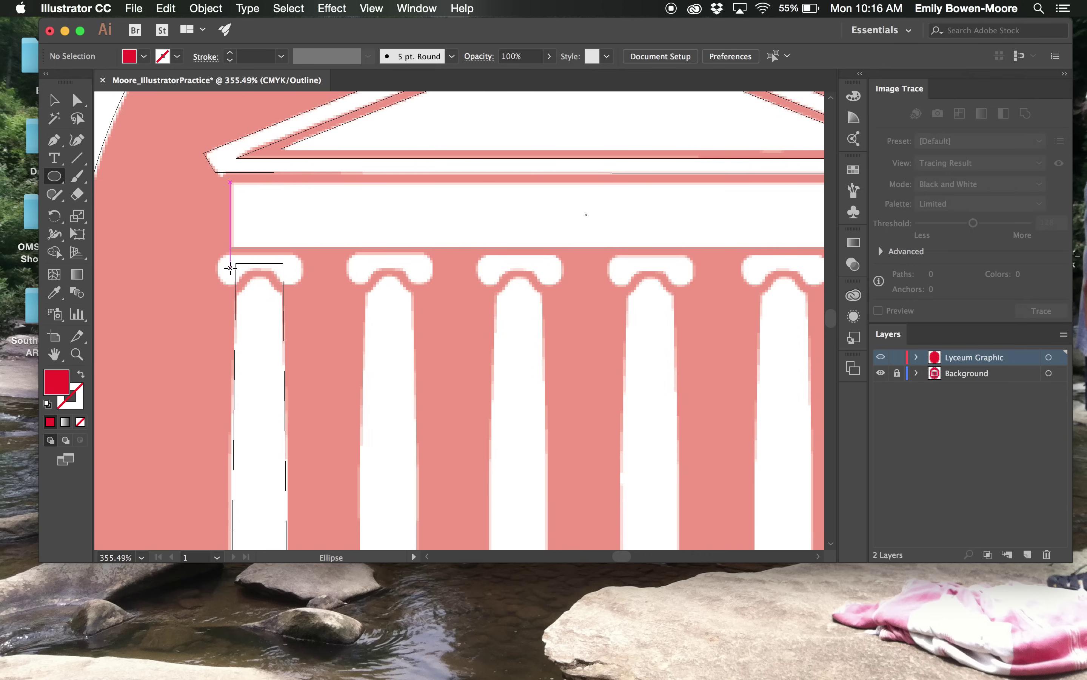
pyautogui.moveTo(231, 268)
pyautogui.mouseDown()
pyautogui.moveTo(245, 283)
pyautogui.moveTo(231, 292)
pyautogui.moveTo(231, 276)
pyautogui.moveTo(231, 287)
pyautogui.mouseUp()
pyautogui.scroll(5, 231, 272)
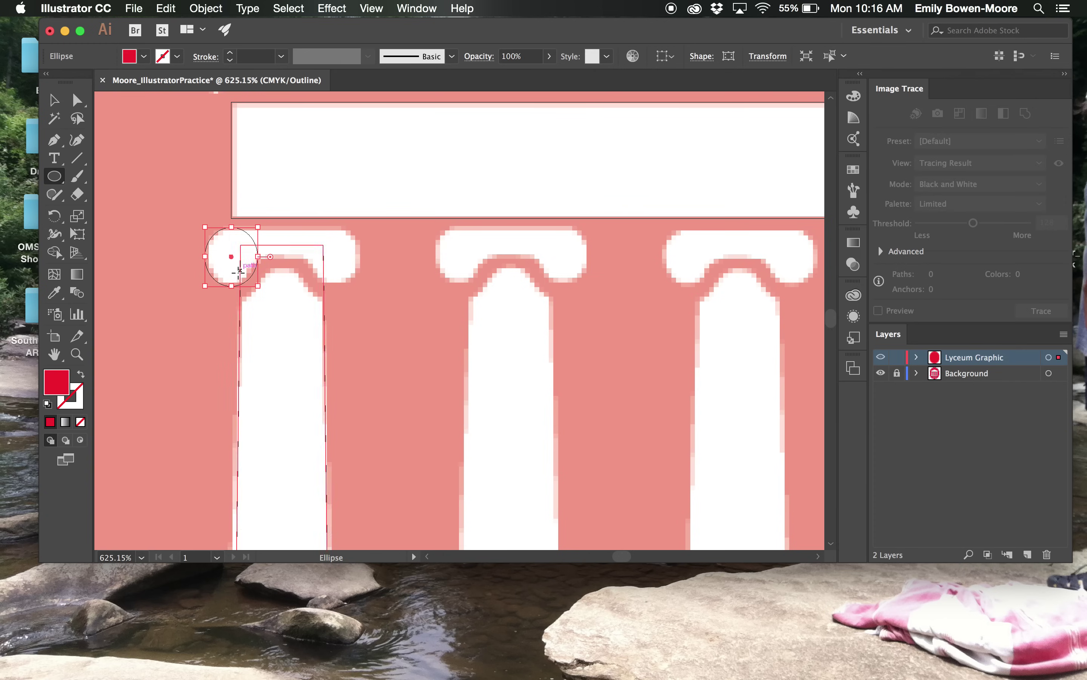
pyautogui.scroll(4, 231, 285)
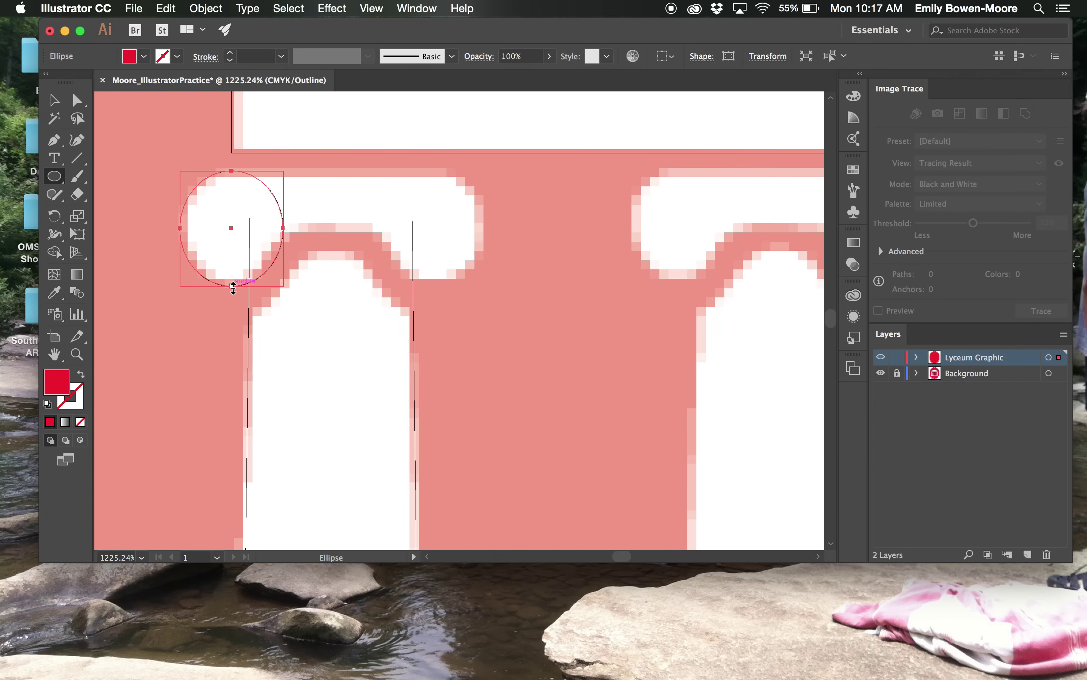
pyautogui.moveTo(233, 288); pyautogui.dragTo(232, 279)
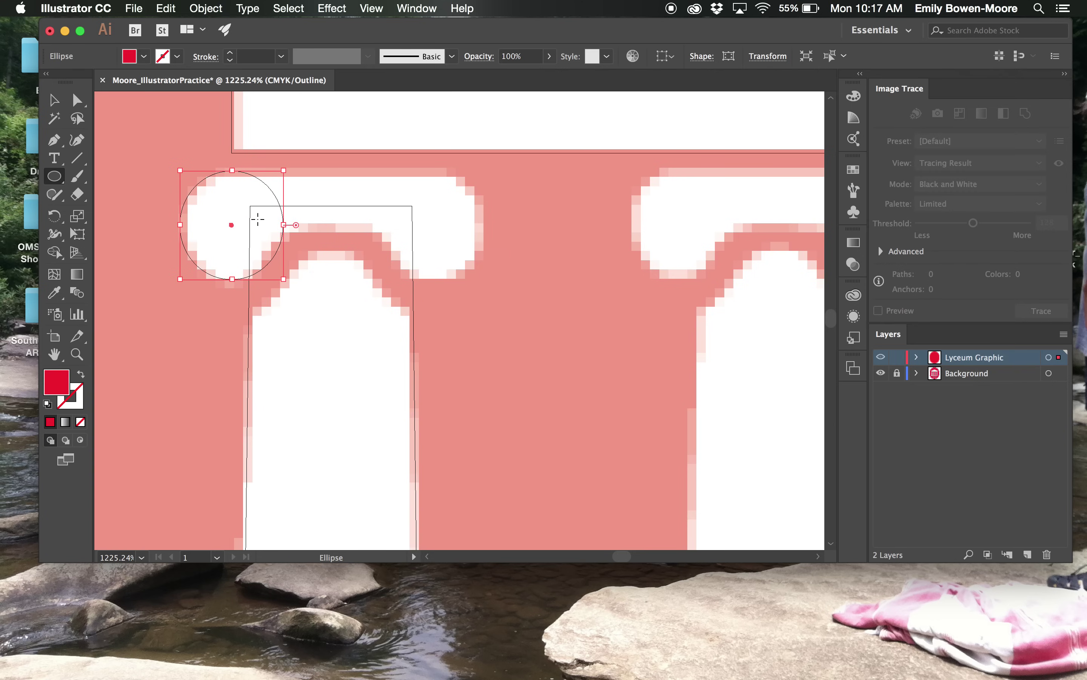
# - Duplicate the ellipse onto the capital's right curl and draw a rectangle bridging the upper parts of both ellipses
pyautogui.click(54, 99)
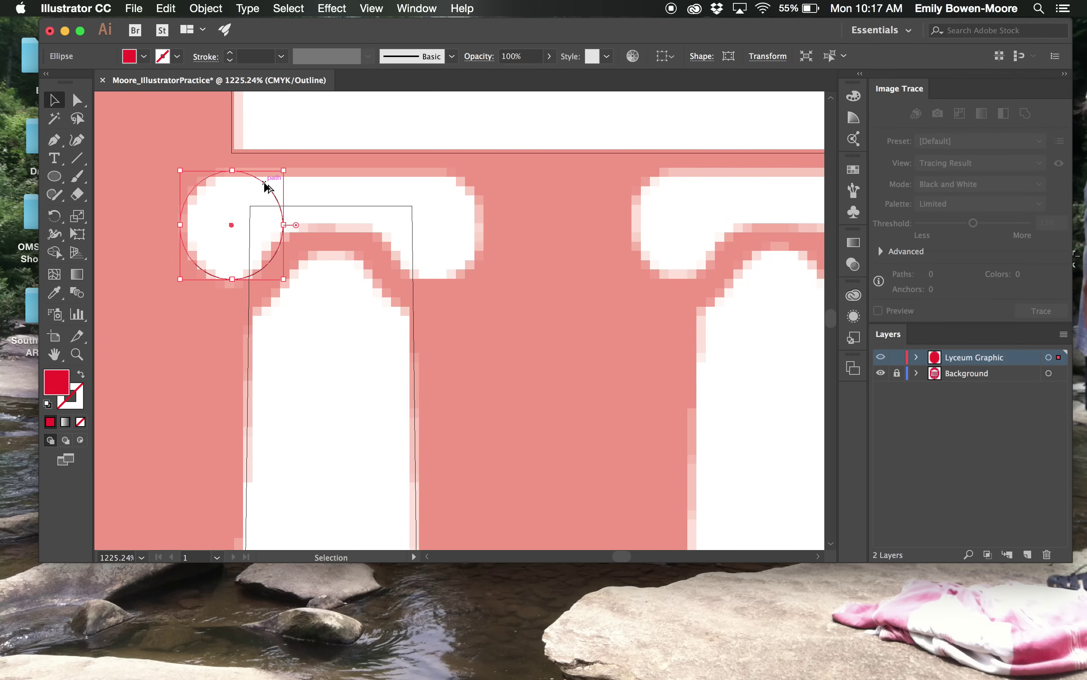
pyautogui.moveTo(264, 181); pyautogui.dragTo(467, 186)
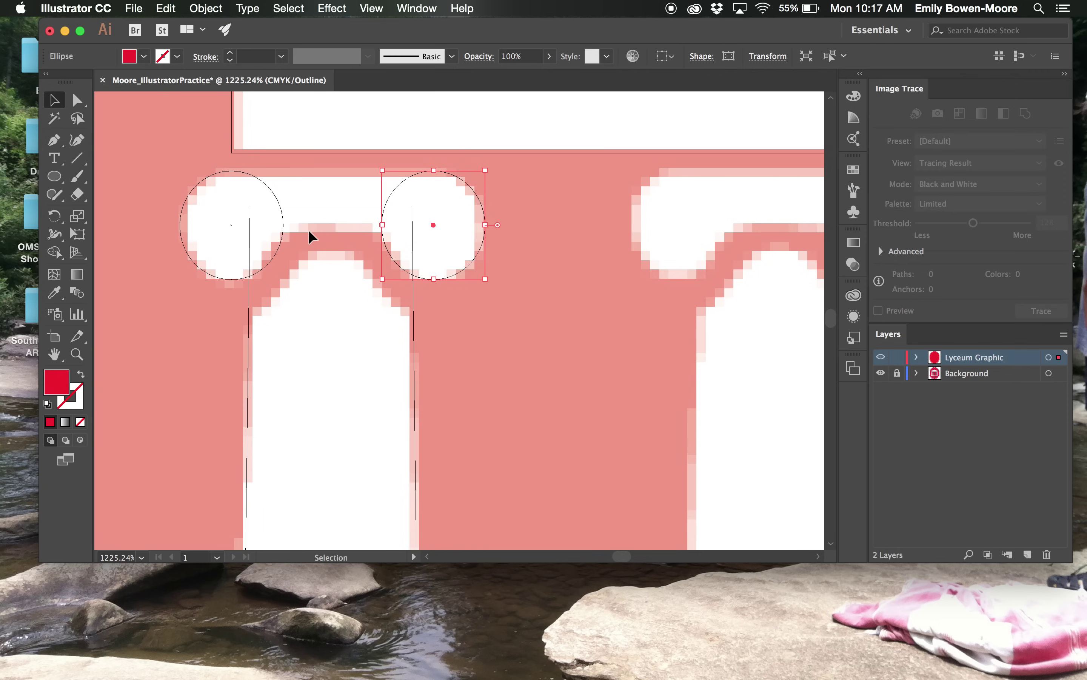
pyautogui.moveTo(55, 176); pyautogui.dragTo(93, 178)
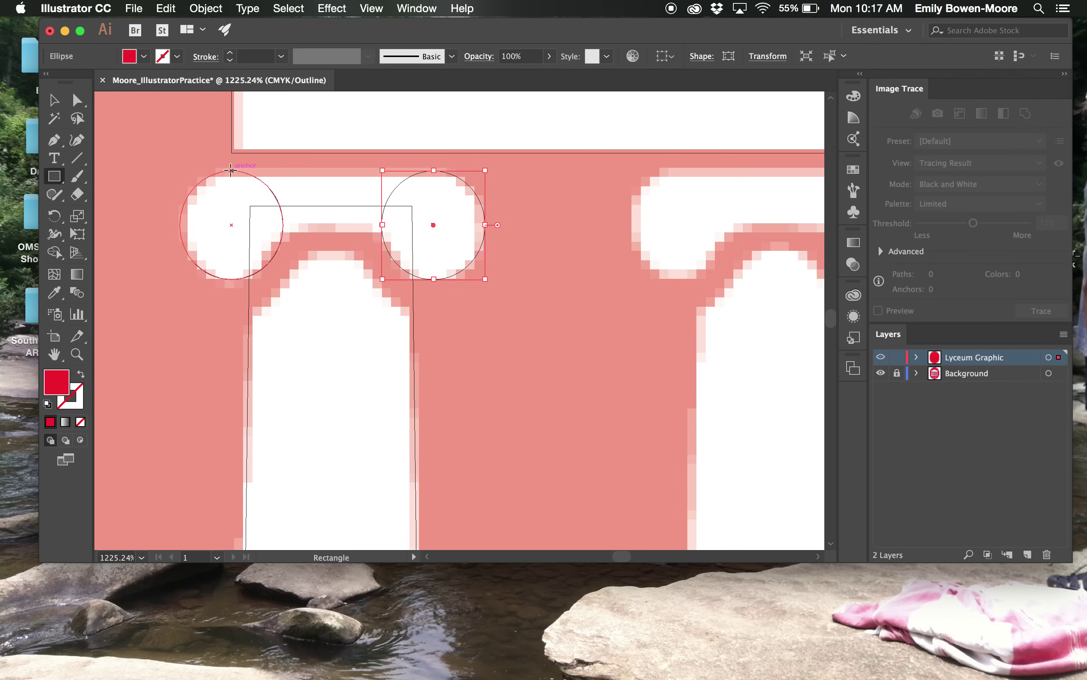
pyautogui.moveTo(231, 170)
pyautogui.mouseDown()
pyautogui.moveTo(423, 192)
pyautogui.moveTo(439, 231)
pyautogui.mouseUp()
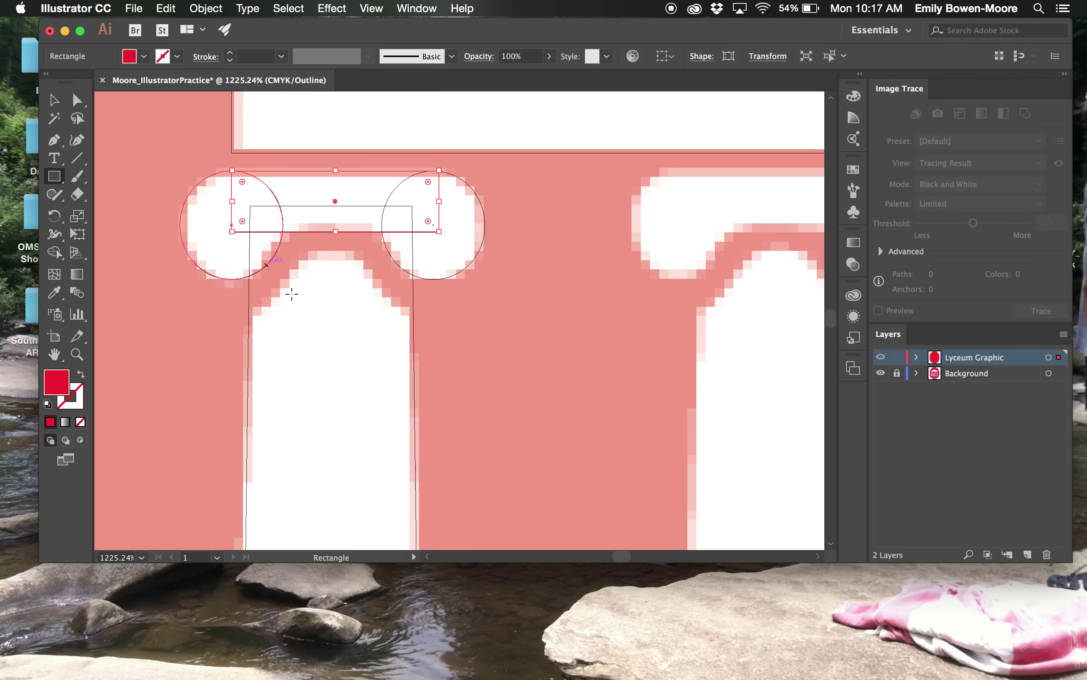
# - Combine the two ellipses and the bridging rectangle into a single capital shape with Shape Builder
pyautogui.click(54, 100)
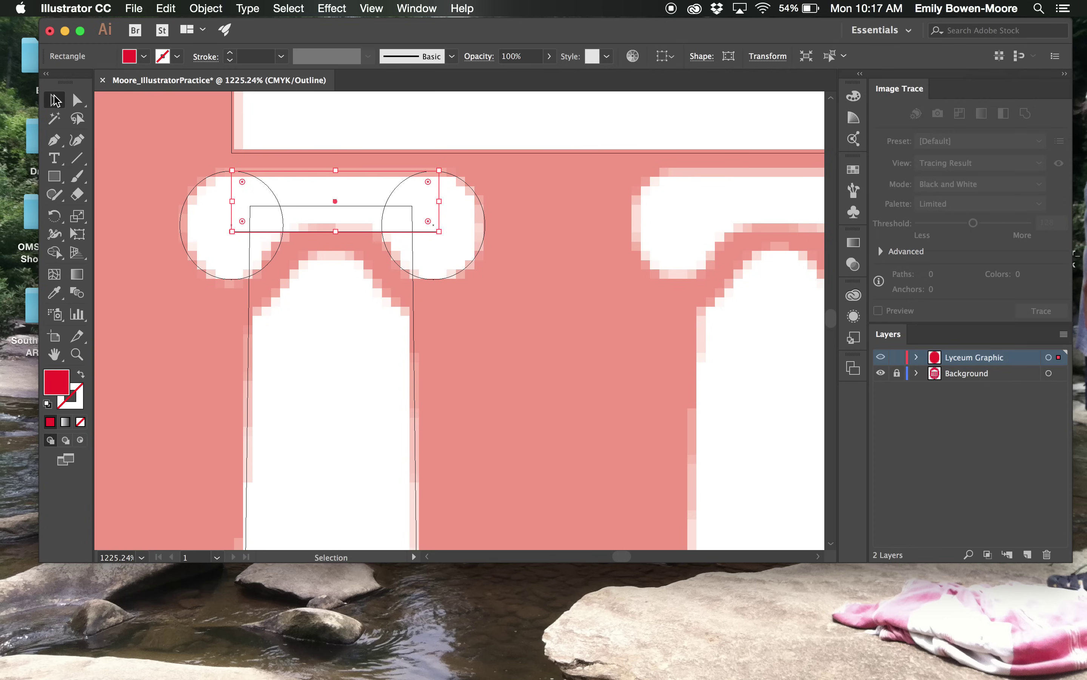
pyautogui.keyDown('shift'); pyautogui.click(195, 192); pyautogui.keyUp('shift')
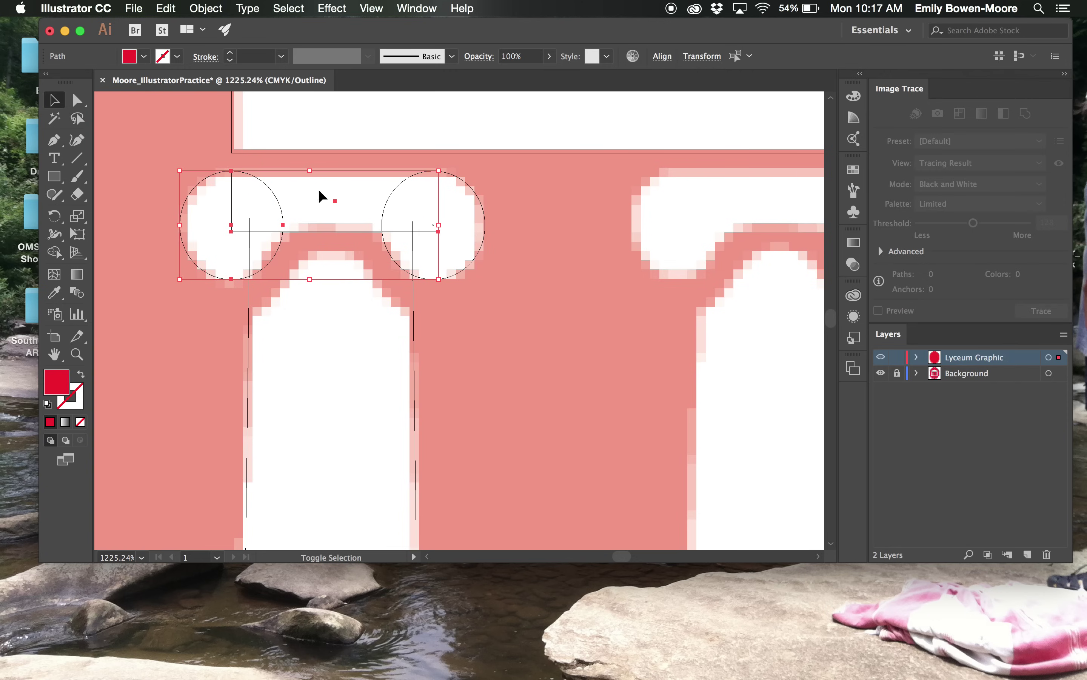
pyautogui.keyDown('shift'); pyautogui.click(479, 201); pyautogui.keyUp('shift')
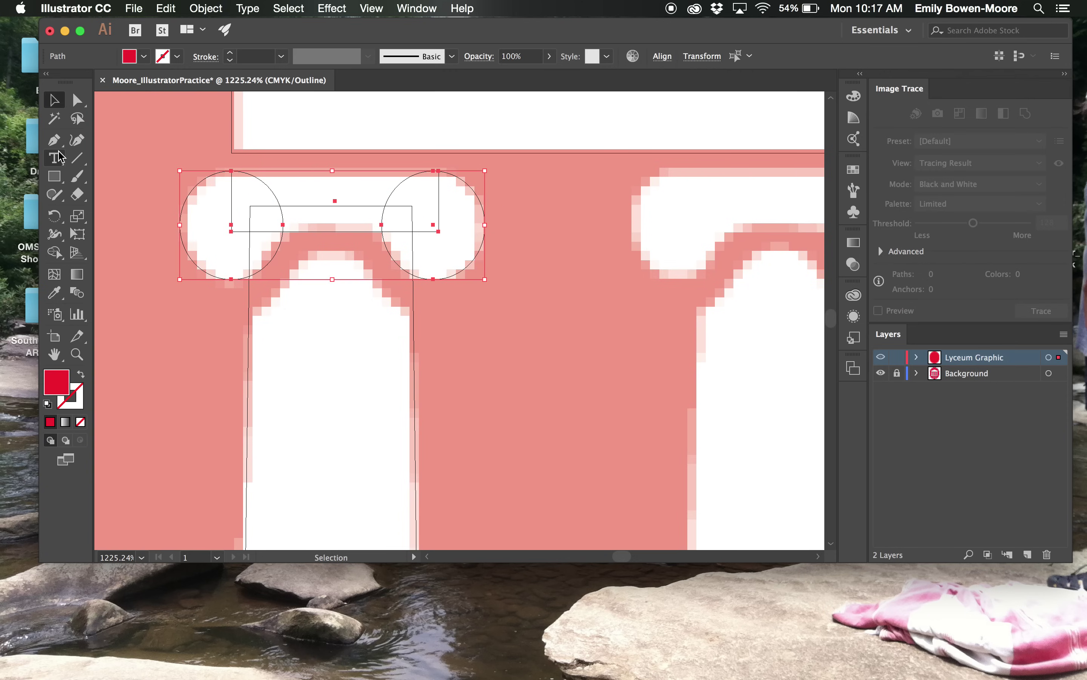
pyautogui.click(54, 252)
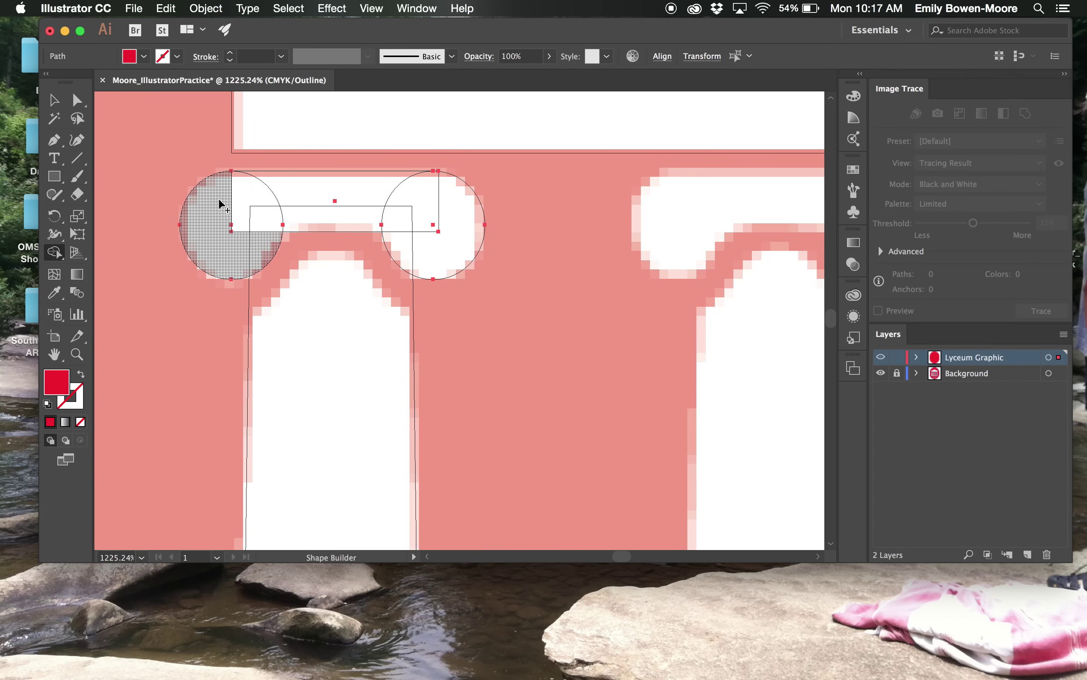
pyautogui.moveTo(220, 205)
pyautogui.mouseDown()
pyautogui.moveTo(257, 182)
pyautogui.moveTo(363, 182)
pyautogui.moveTo(422, 200)
pyautogui.moveTo(449, 226)
pyautogui.mouseUp()
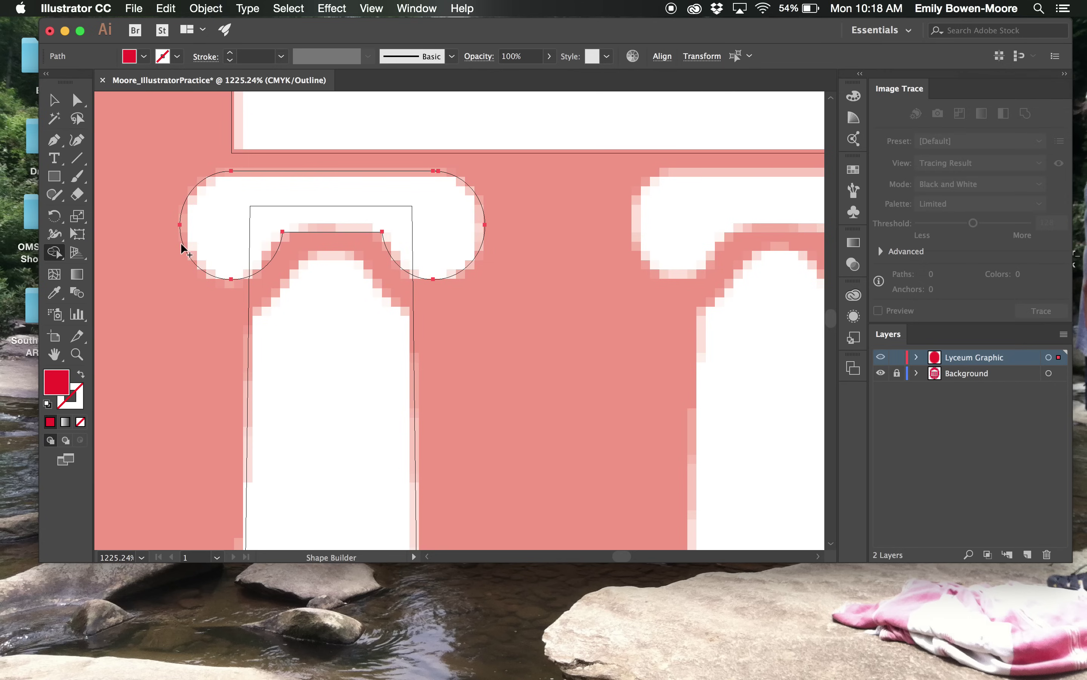
# - Offset the capital's outline outward by 3 pt with miter joins, previewing the result before applying it
pyautogui.click(54, 99)
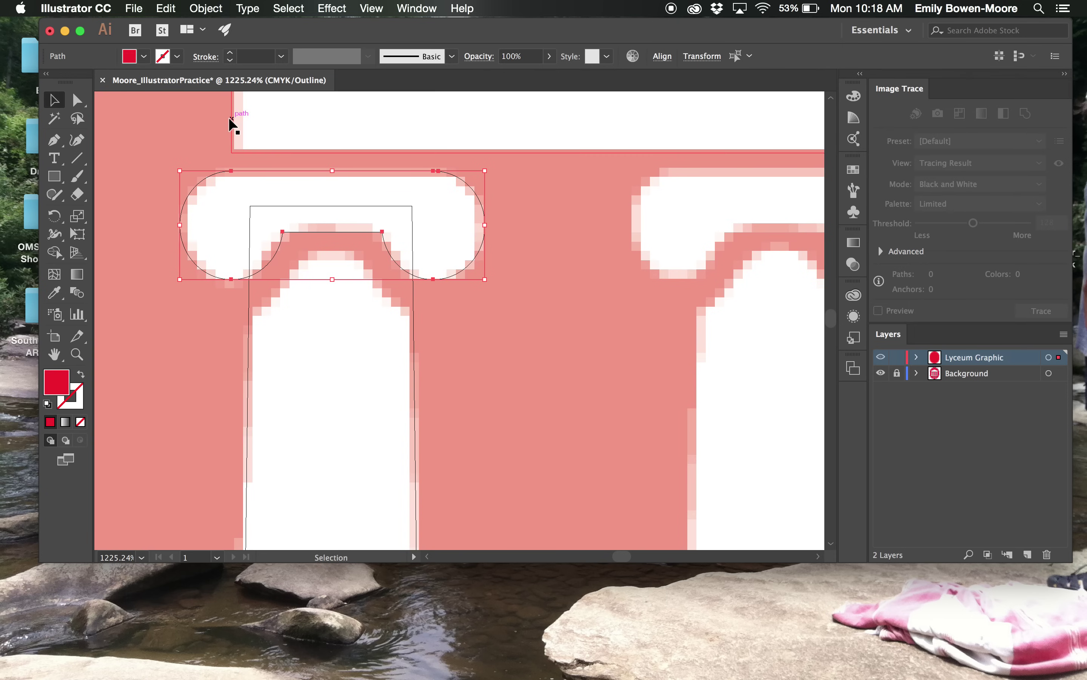
pyautogui.click(211, 10)
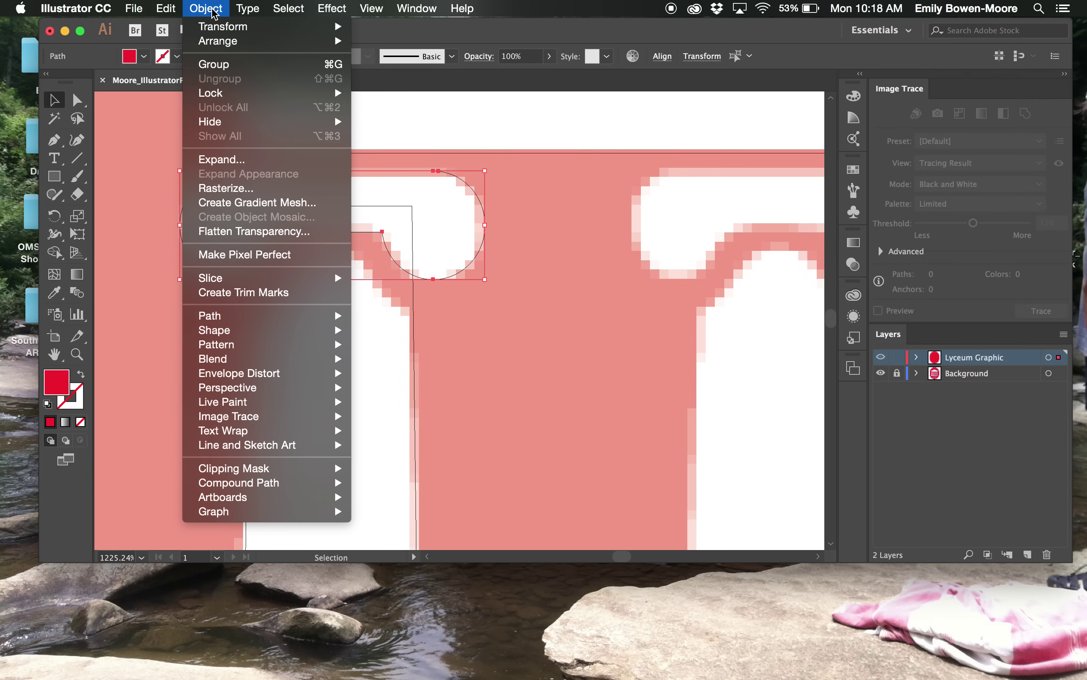
pyautogui.moveTo(226, 320)
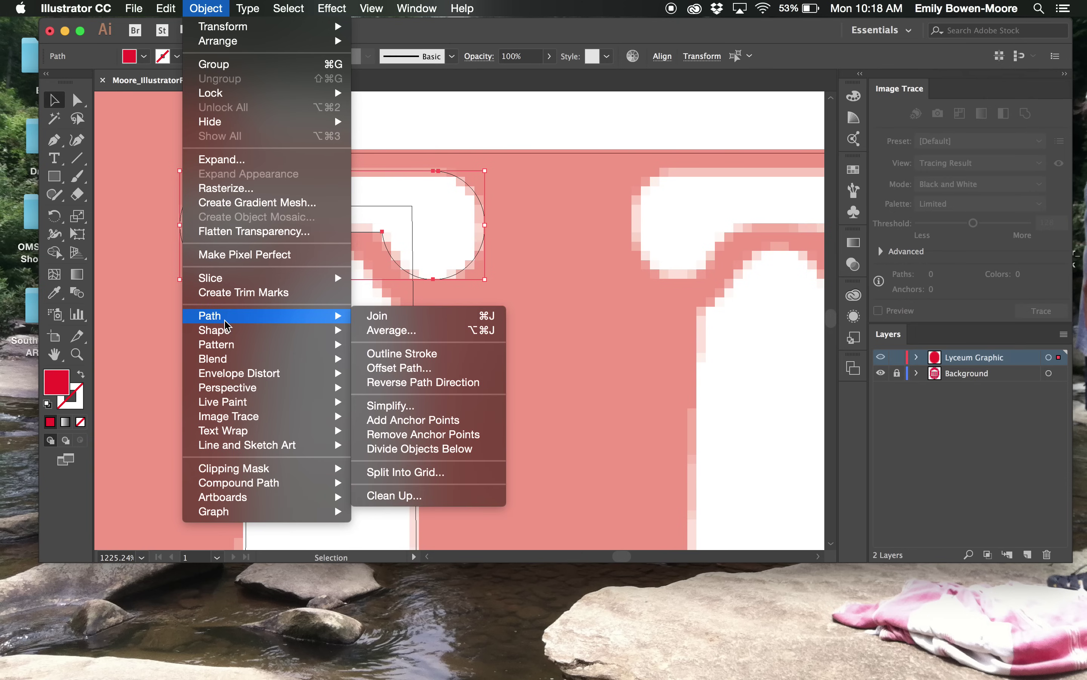
pyautogui.click(395, 368)
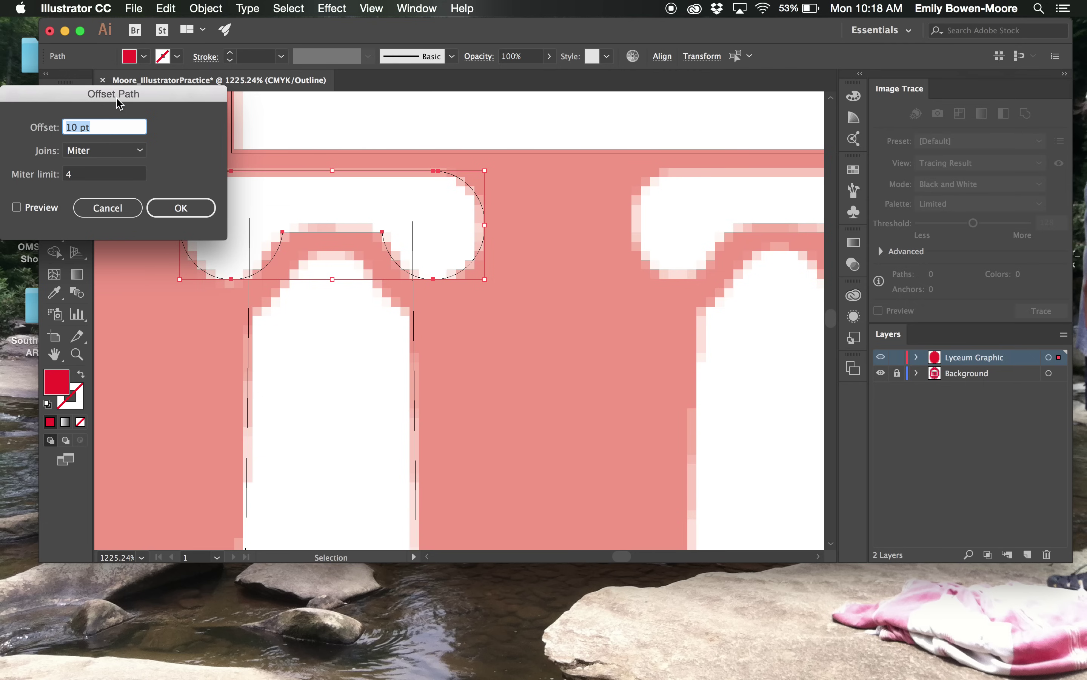
pyautogui.moveTo(118, 101); pyautogui.dragTo(675, 219)
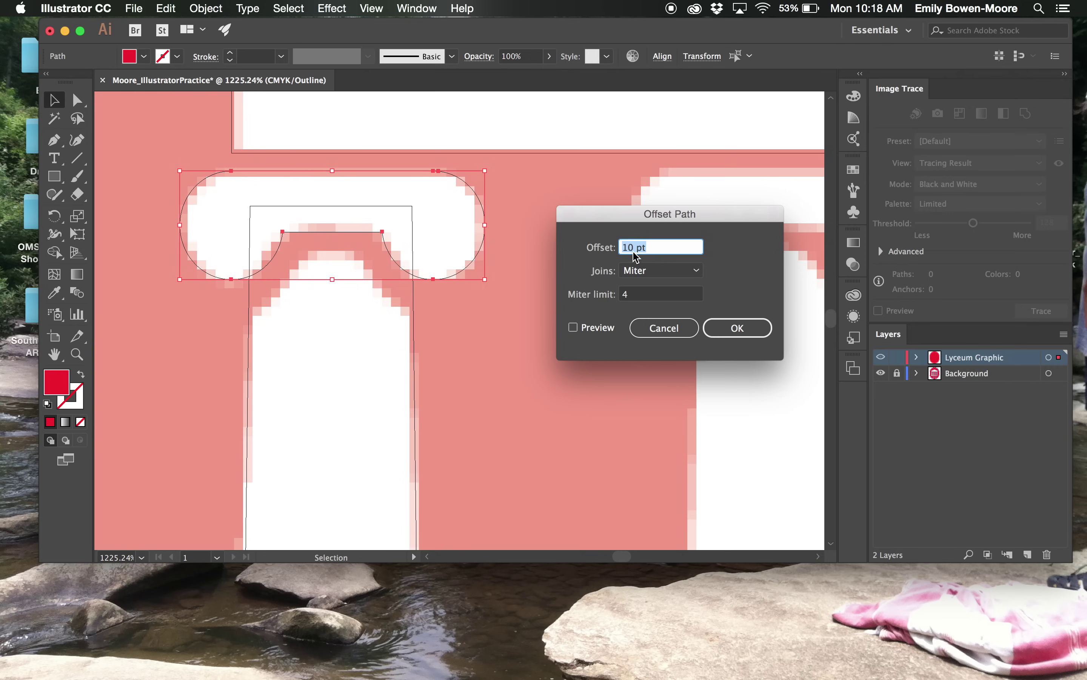
pyautogui.press('Down')
pyautogui.click(573, 327)
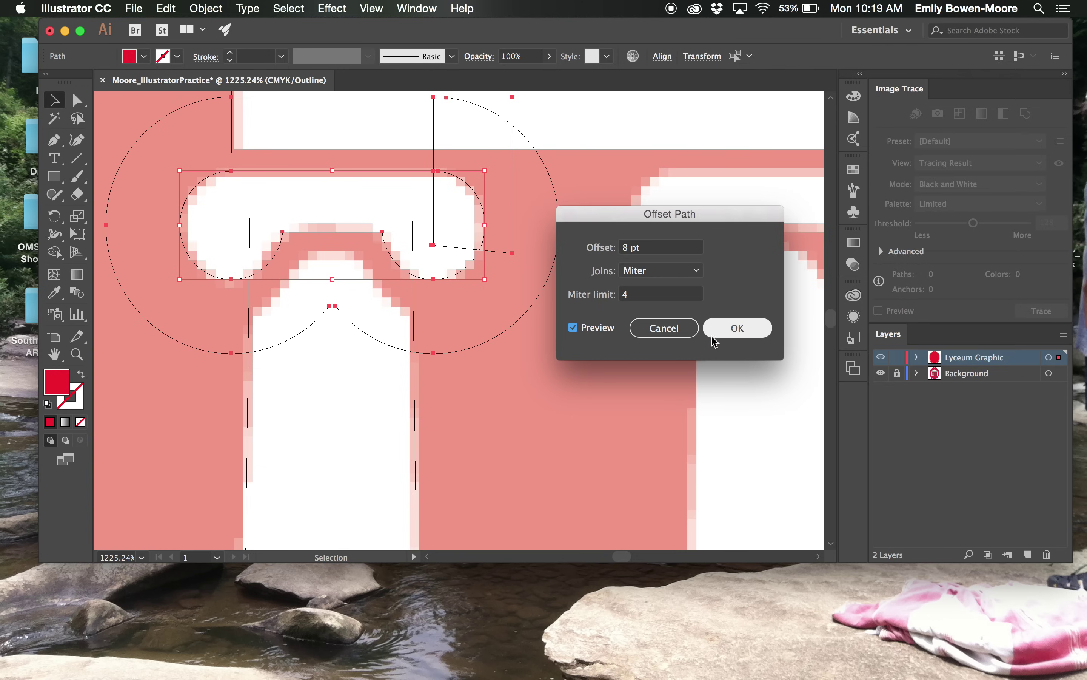
pyautogui.click(650, 248)
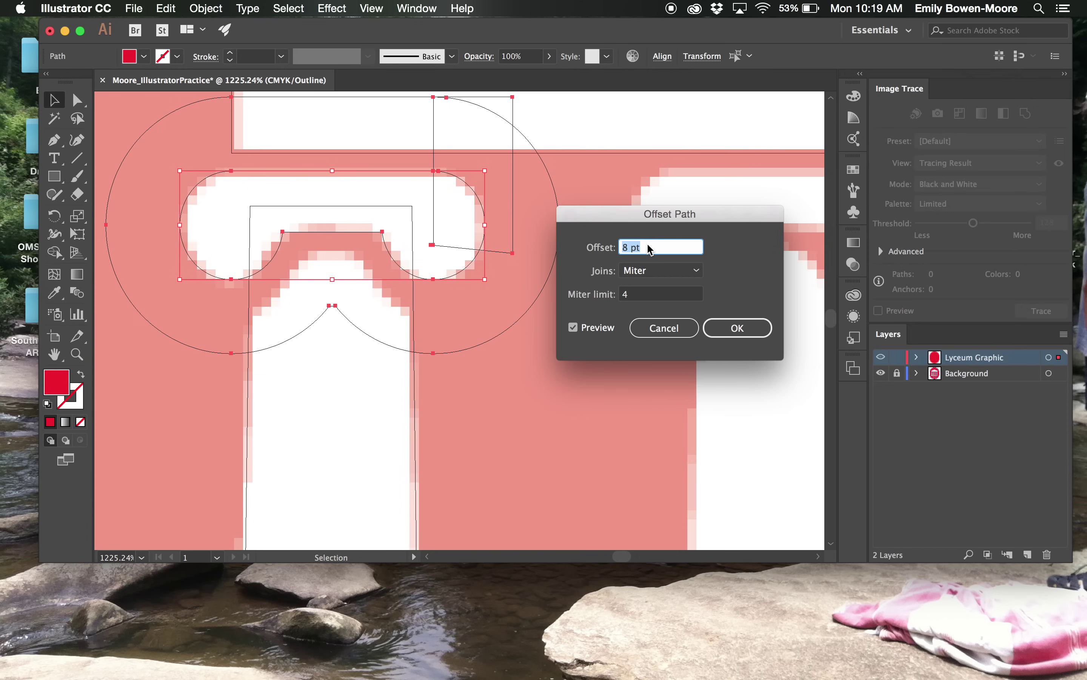
pyautogui.press('Down')
pyautogui.press('Down')
pyautogui.press('Down')
pyautogui.press('Down')
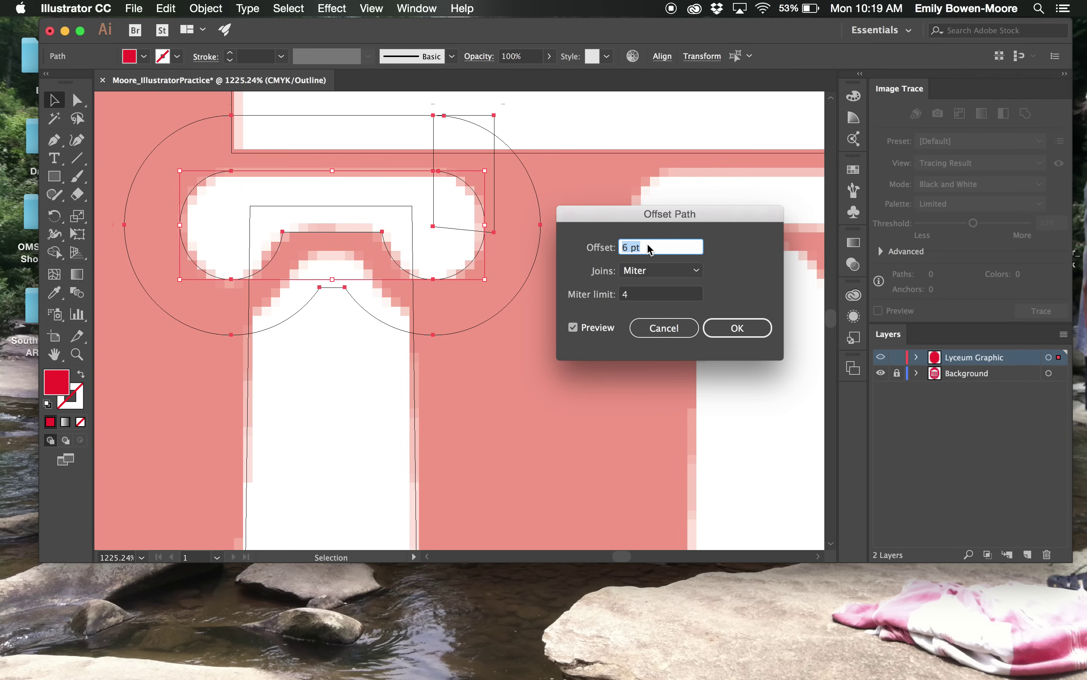
pyautogui.press('Down')
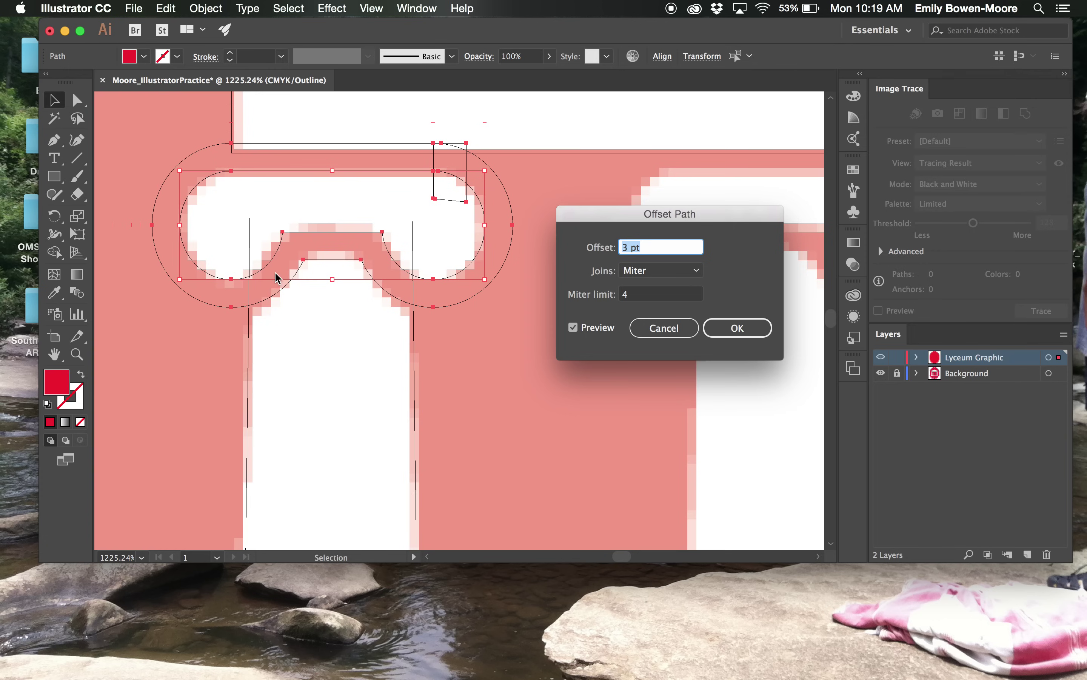
pyautogui.click(742, 328)
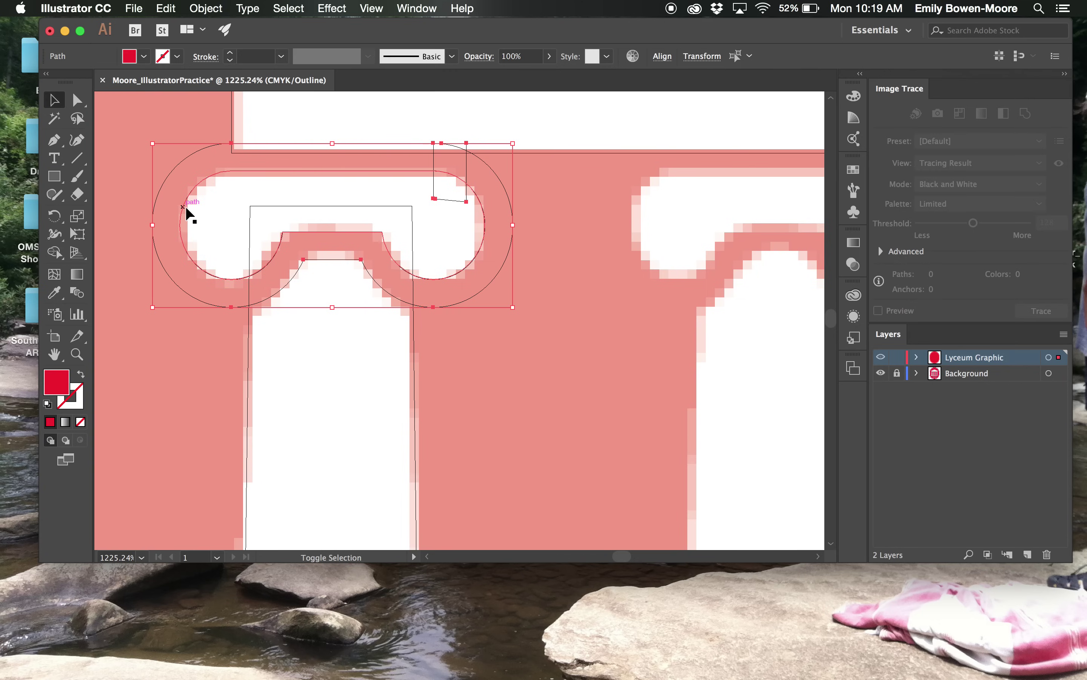
# - Add the capital and column to the selection and remove the offset ring around both curls with Shape Builder, trimming the column's top to its curve
pyautogui.keyDown('shift'); pyautogui.click(184, 211); pyautogui.keyUp('shift')
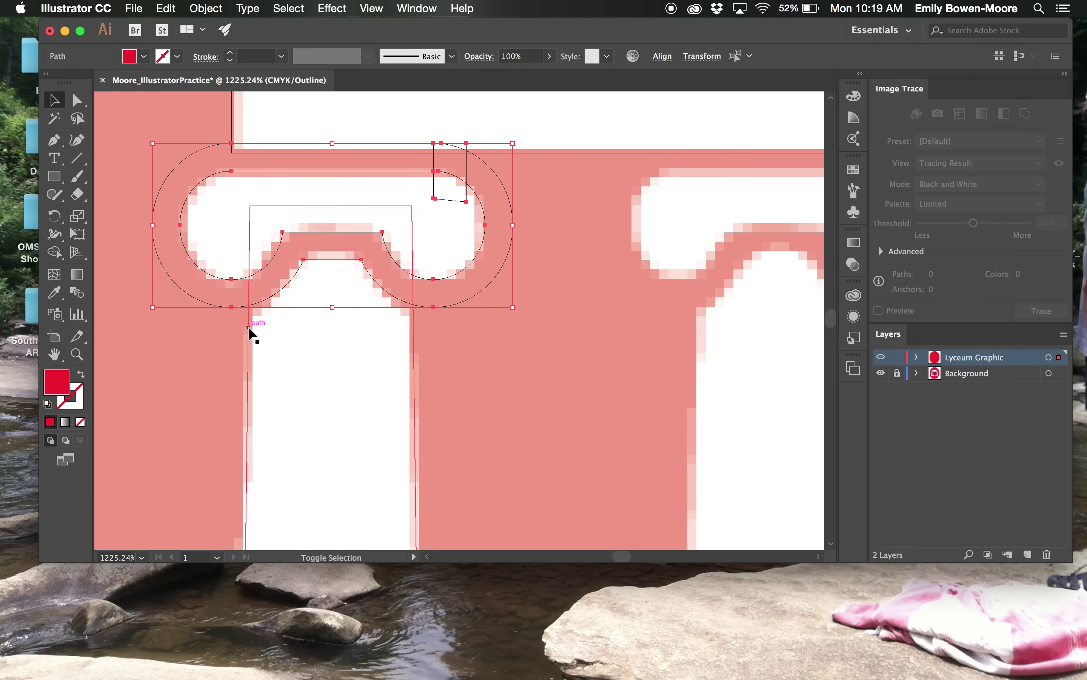
pyautogui.keyDown('shift'); pyautogui.click(249, 329); pyautogui.keyUp('shift')
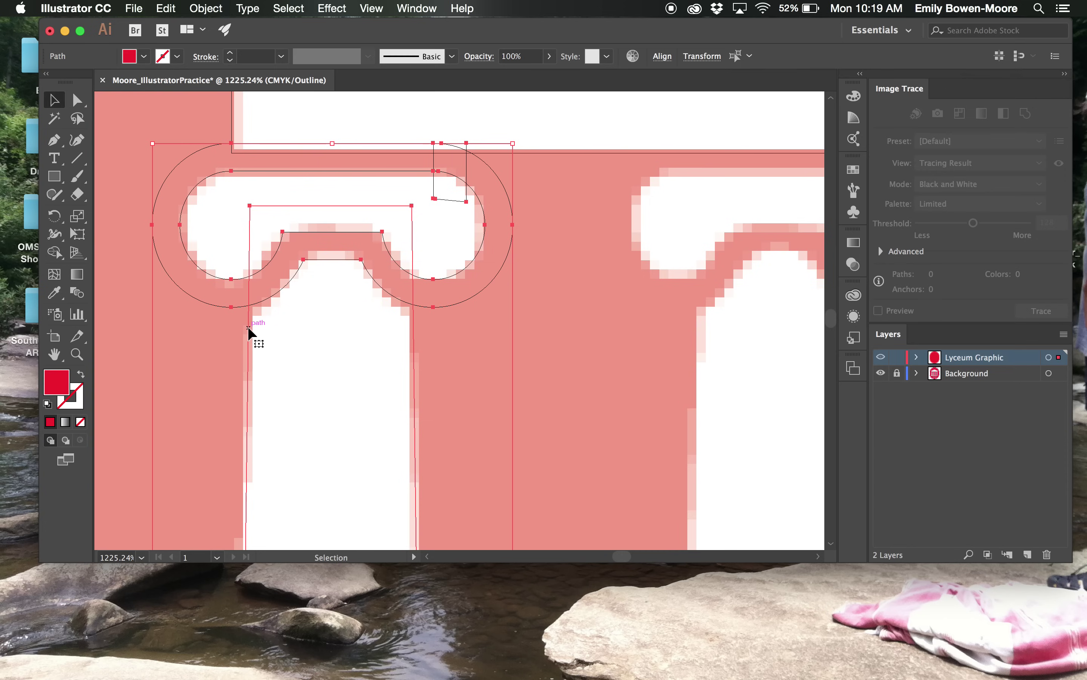
pyautogui.keyDown('shift'); pyautogui.click(248, 351); pyautogui.keyUp('shift')
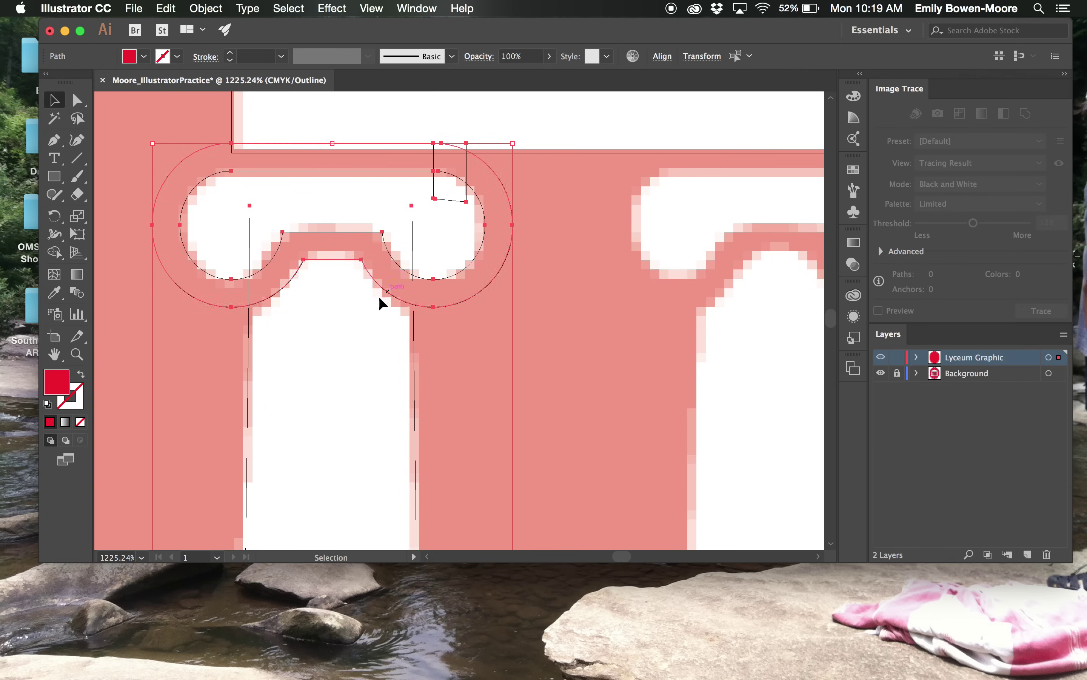
pyautogui.click(55, 255)
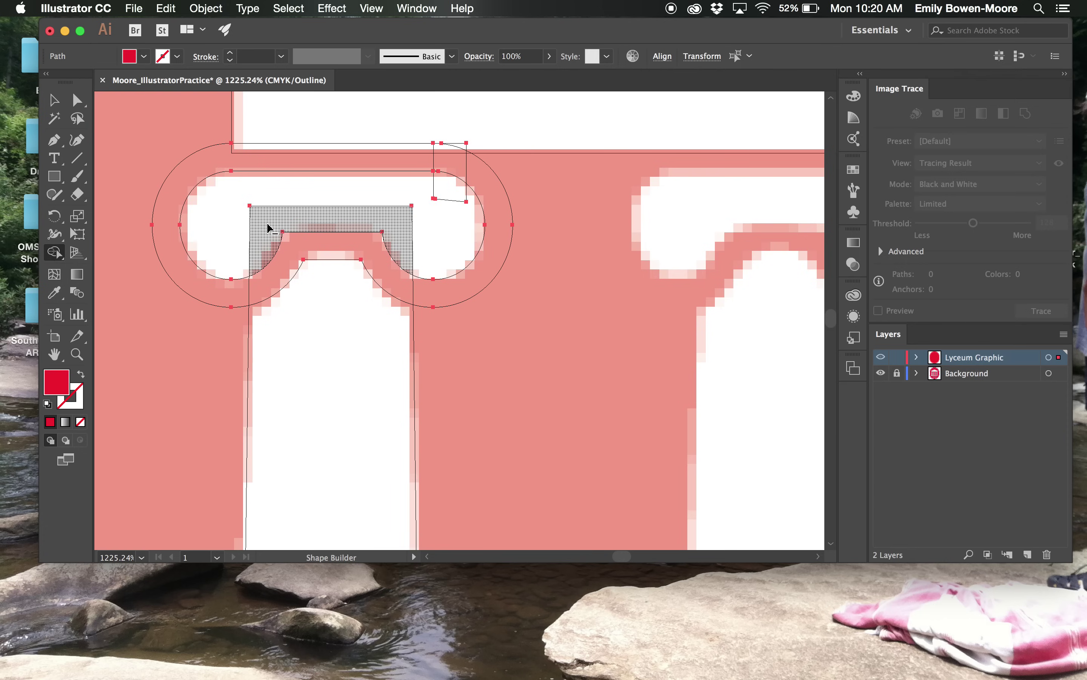
pyautogui.keyDown('alt'); pyautogui.click(267, 224); pyautogui.keyUp('alt')
pyautogui.keyDown('alt'); pyautogui.click(232, 293); pyautogui.keyUp('alt')
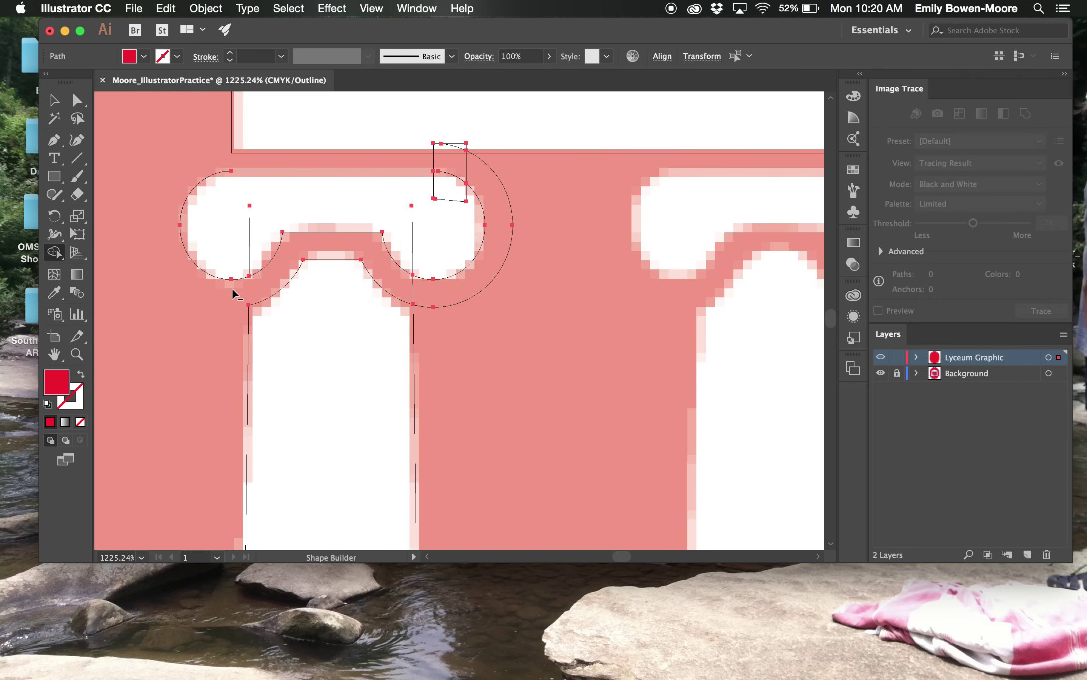
pyautogui.keyDown('alt'); pyautogui.click(493, 182); pyautogui.keyUp('alt')
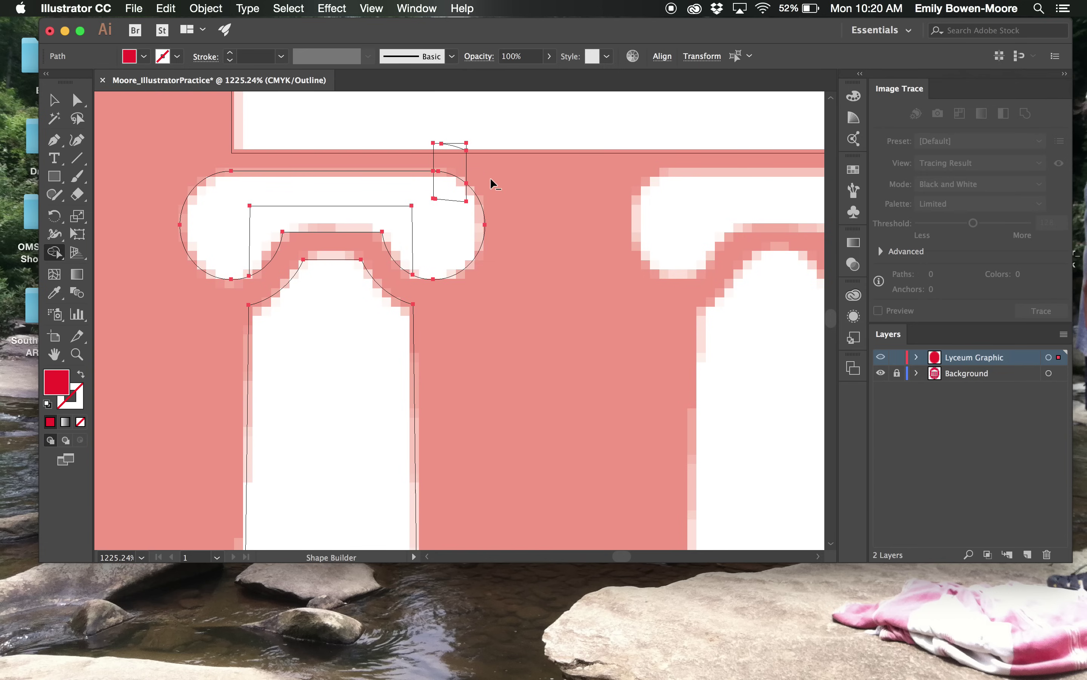
# - Try to remove the leftover offset pieces in and above the capital with Shape Builder, and undo the removals
pyautogui.keyDown('alt'); pyautogui.click(453, 162); pyautogui.keyUp('alt')
pyautogui.keyDown('alt'); pyautogui.click(396, 216); pyautogui.keyUp('alt')
pyautogui.keyDown('alt'); pyautogui.click(447, 187); pyautogui.keyUp('alt')
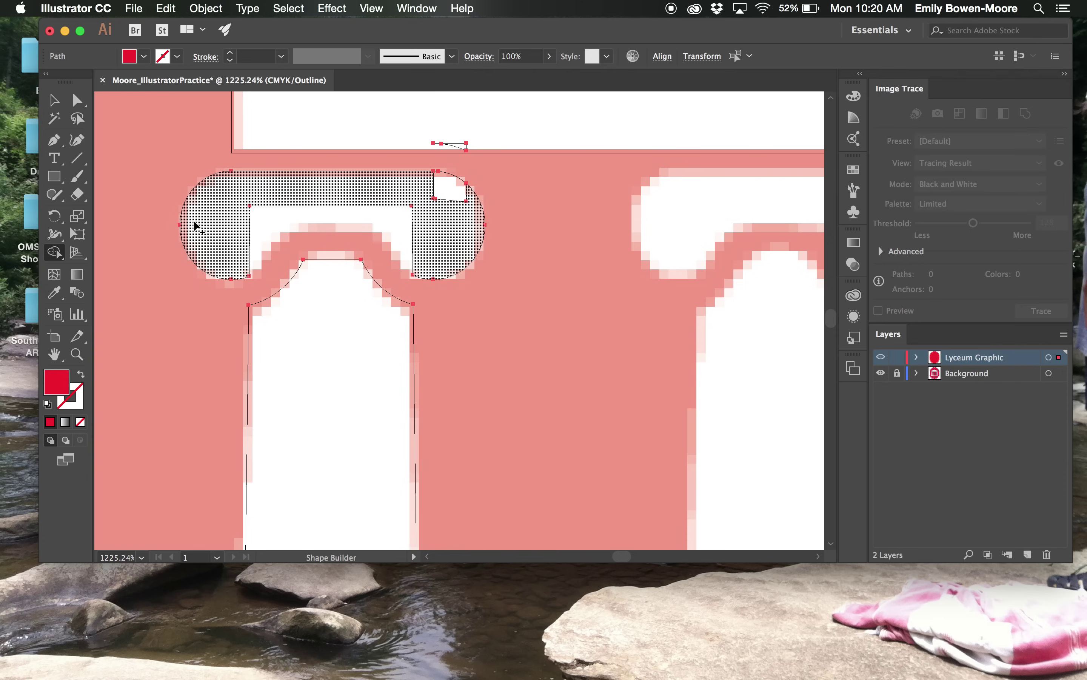
pyautogui.keyDown('alt'); pyautogui.click(406, 174); pyautogui.keyUp('alt')
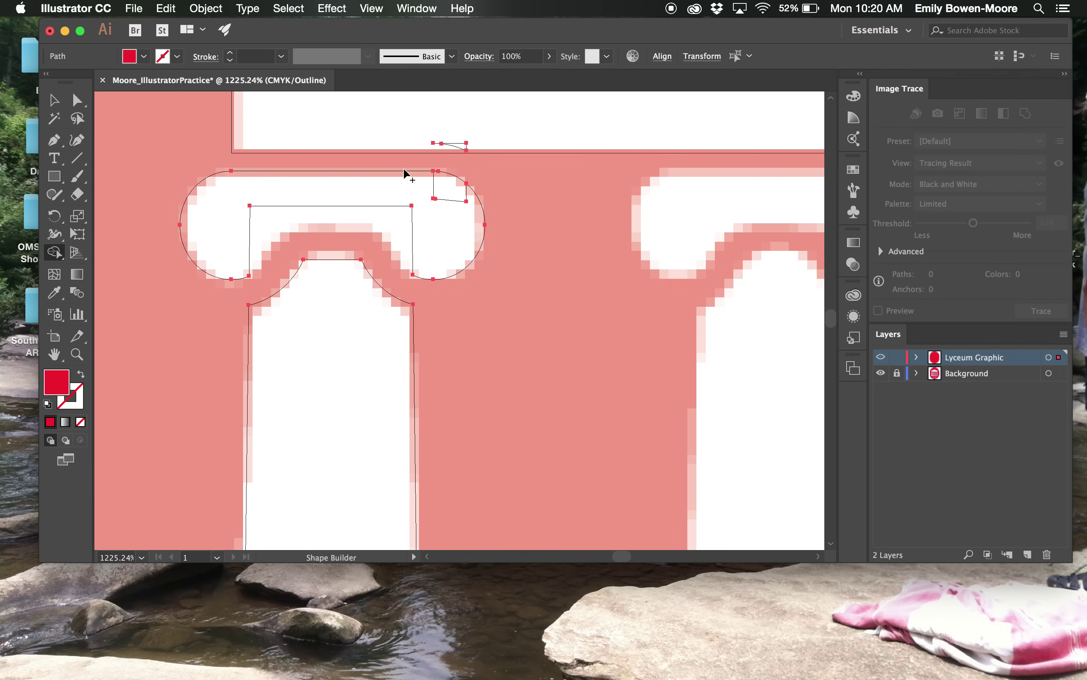
pyautogui.keyDown('alt'); pyautogui.click(464, 146); pyautogui.keyUp('alt')
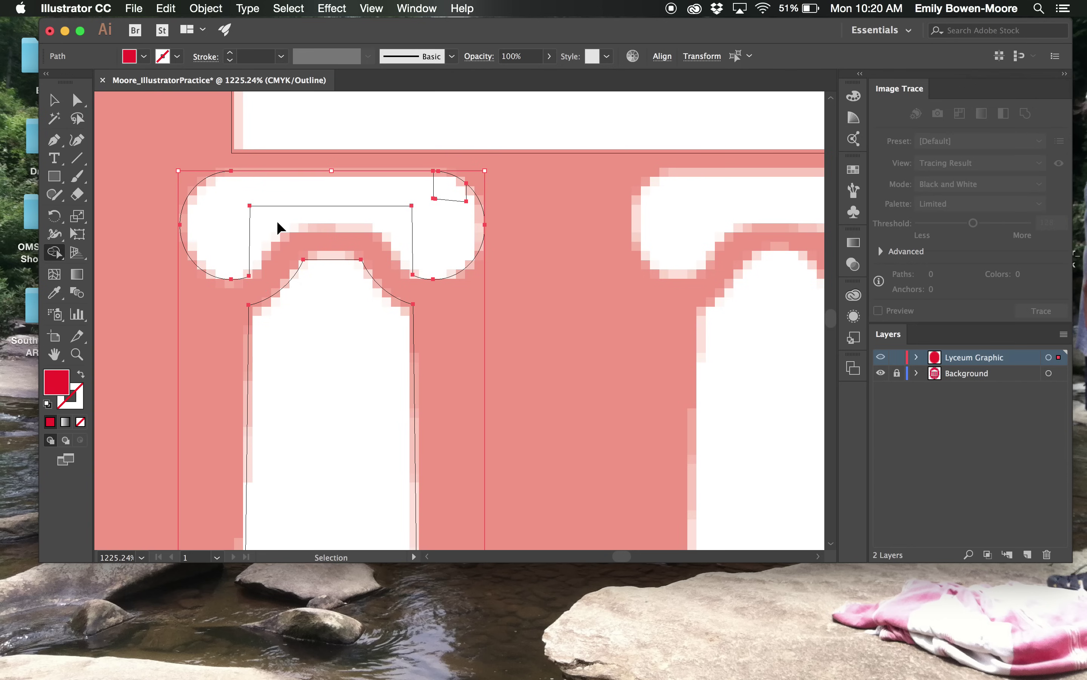
pyautogui.press('super+z')
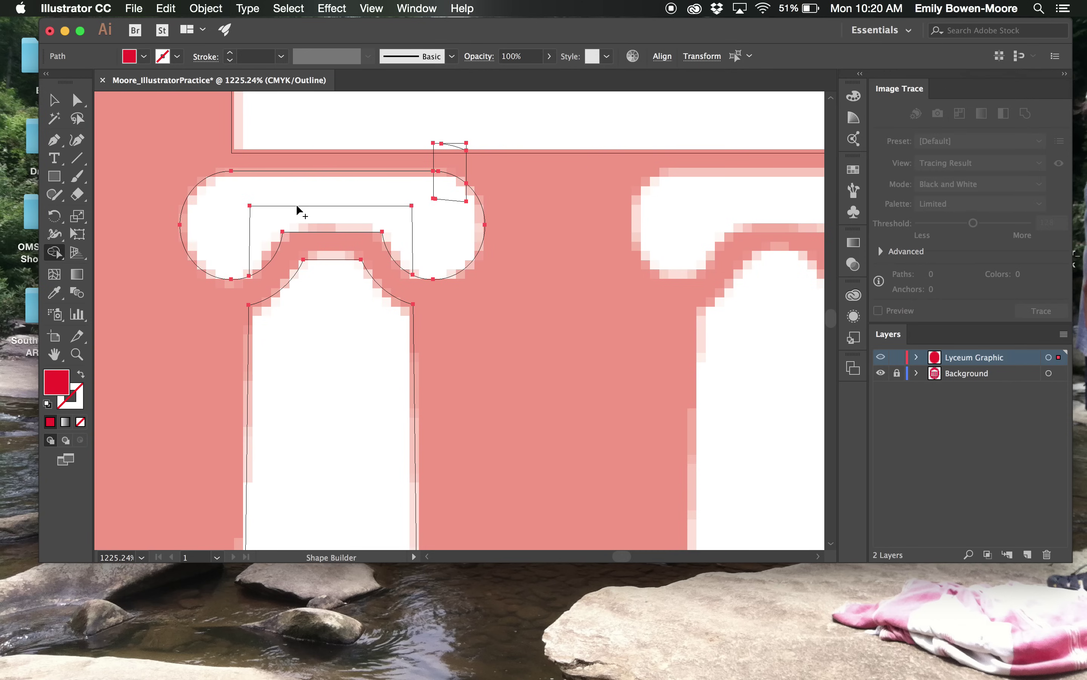
# - Merge the capital's inner pieces with Shape Builder, delete the leftover offset fragments above its right curl, and deselect everything
pyautogui.moveTo(234, 221); pyautogui.dragTo(267, 225)
pyautogui.moveTo(451, 195); pyautogui.dragTo(405, 194)
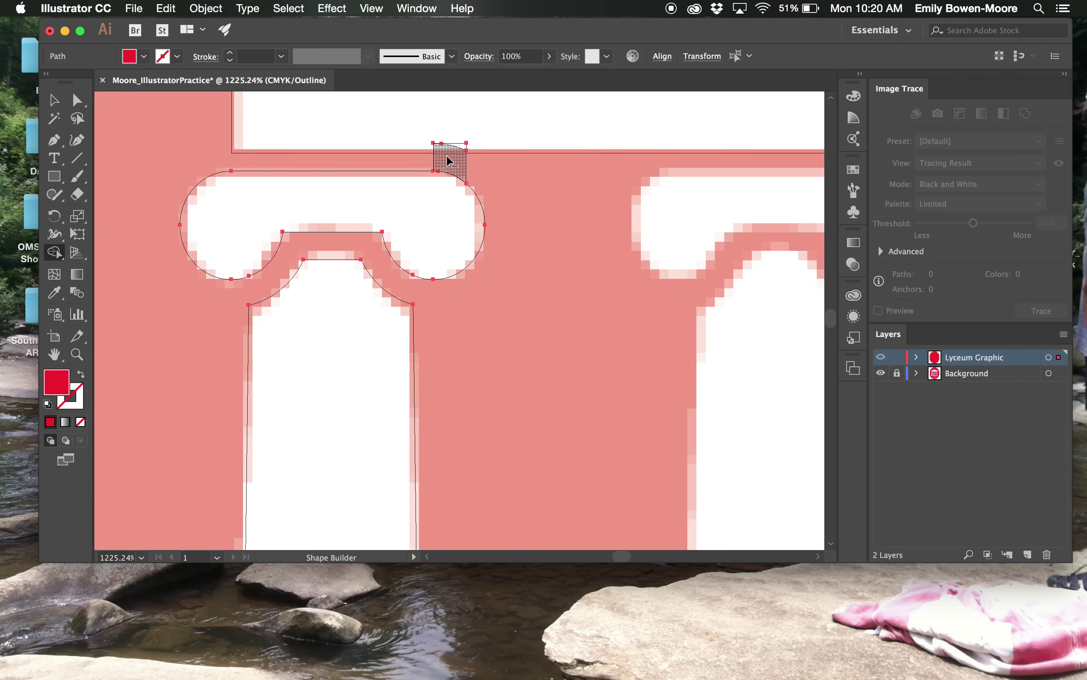
pyautogui.keyDown('alt'); pyautogui.click(456, 147); pyautogui.keyUp('alt')
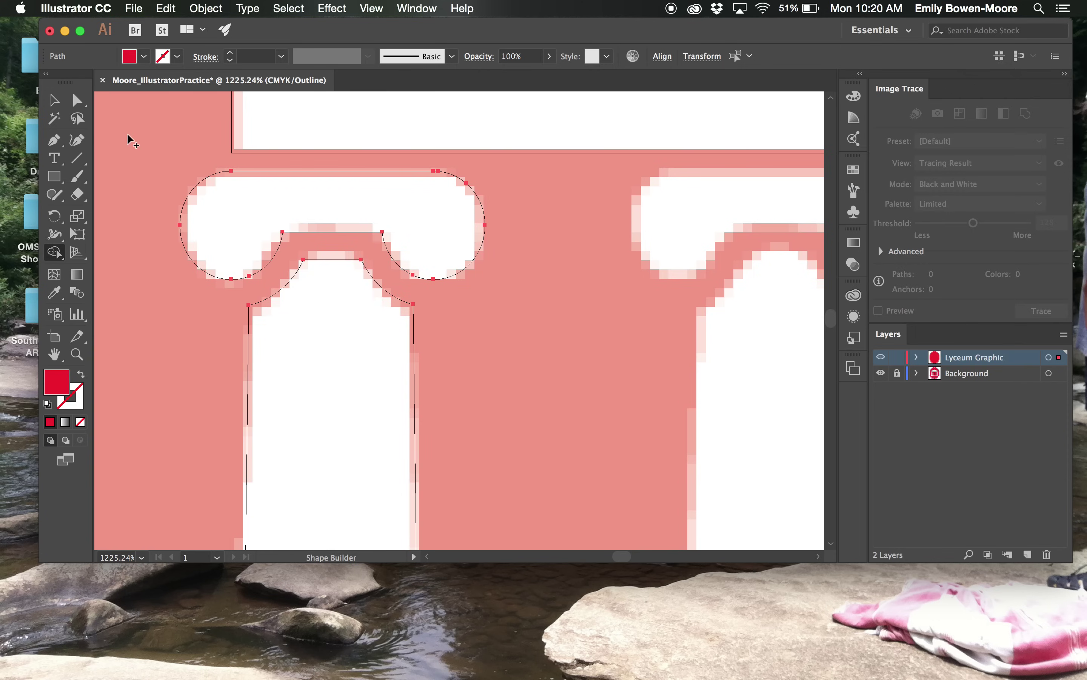
pyautogui.press('v')
pyautogui.click(199, 328)
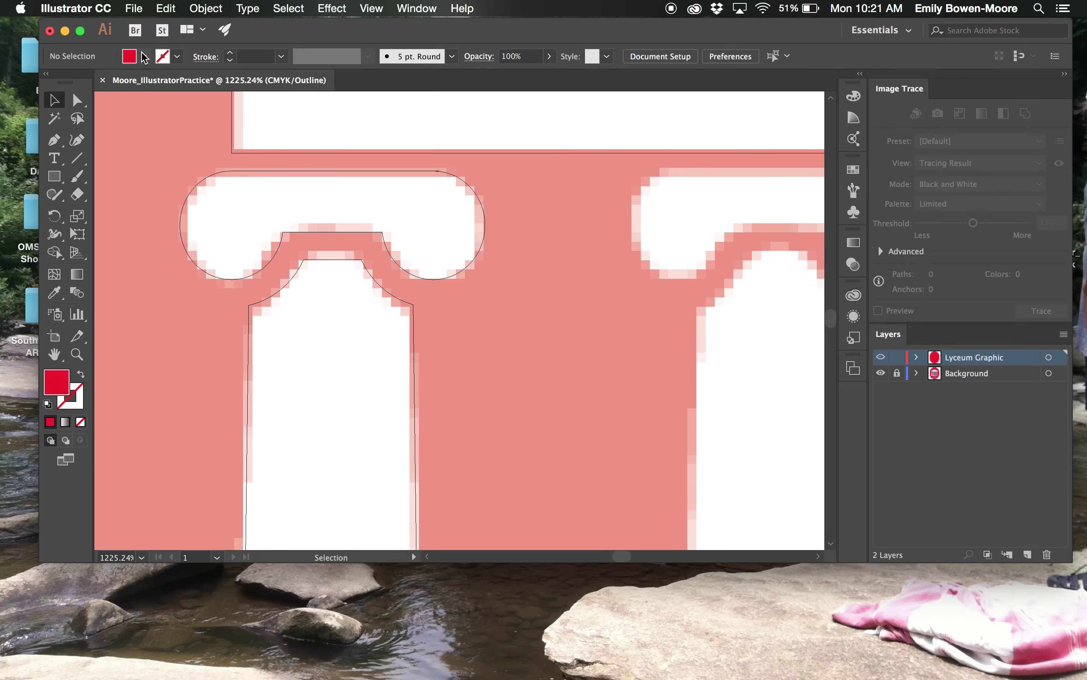
# - Fill the capital and column with white, preview the artwork in full colour, and return to outline view
pyautogui.click(258, 173)
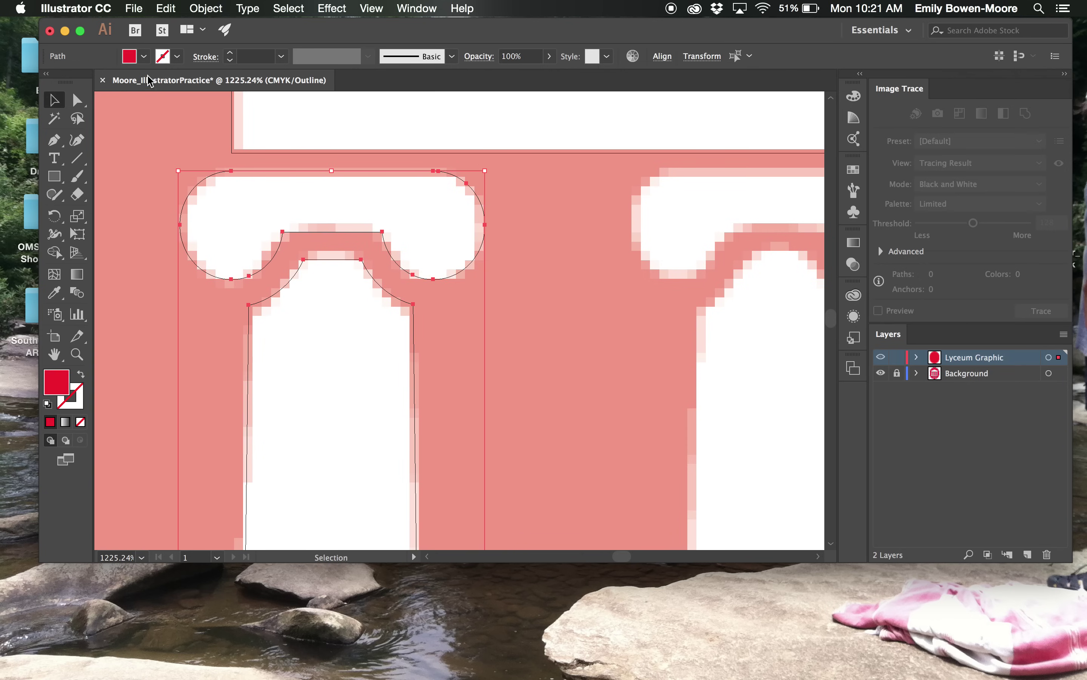
pyautogui.click(144, 57)
pyautogui.click(33, 83)
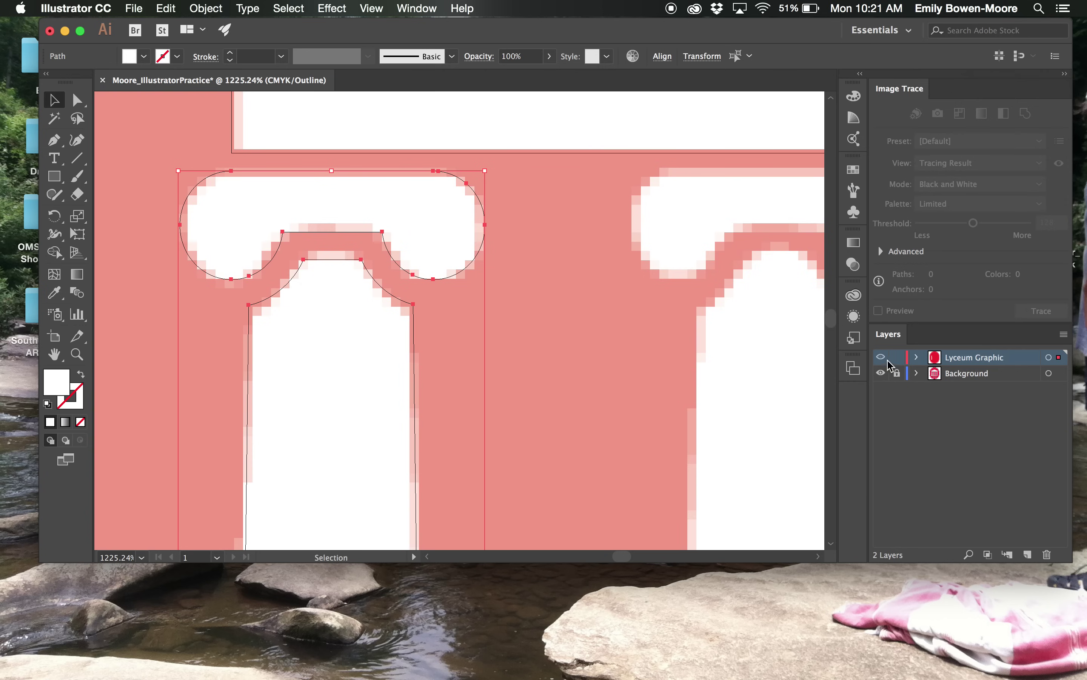
pyautogui.press('super+y')
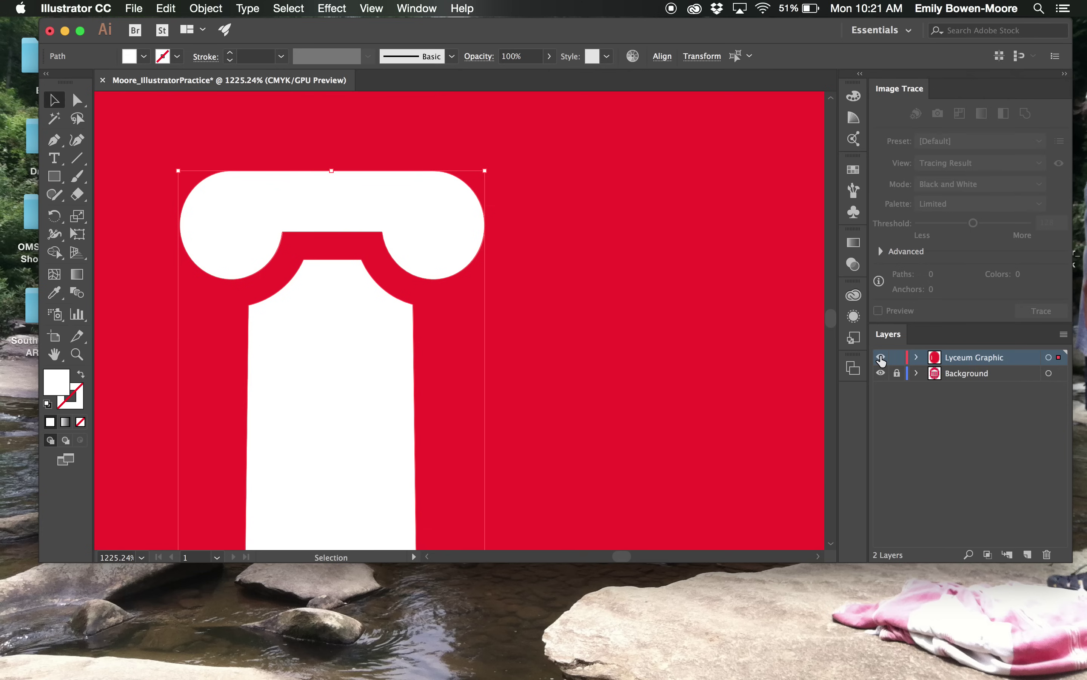
pyautogui.press('super+y')
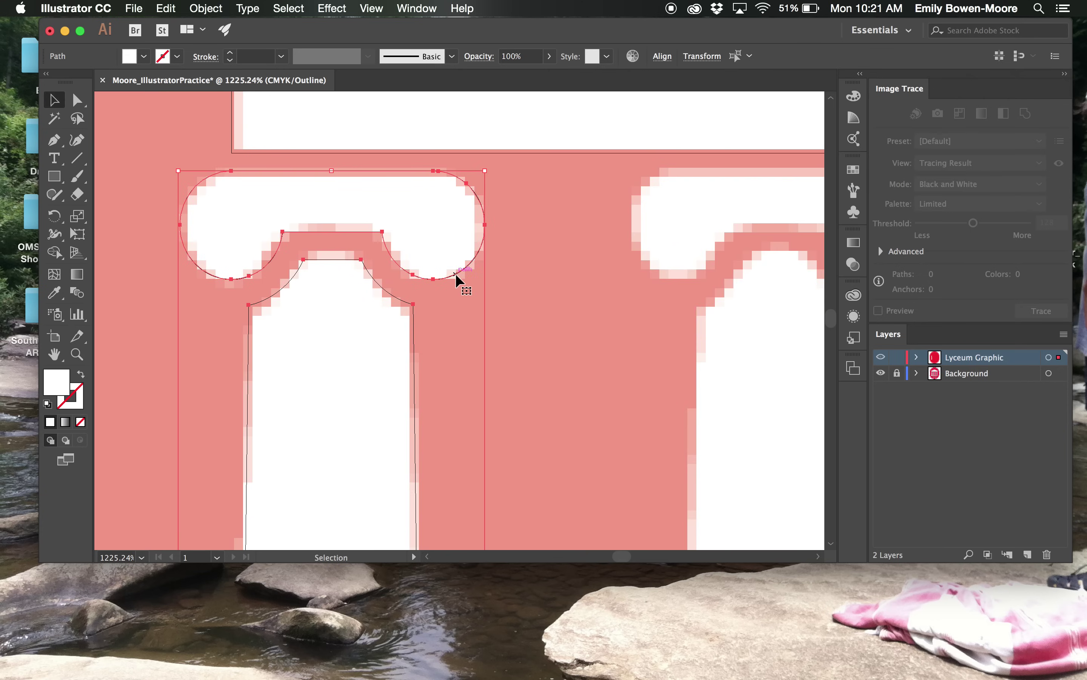
# - Try to duplicate the leftmost column with its capital onto the second column of the template
pyautogui.scroll(-10, 457, 279)
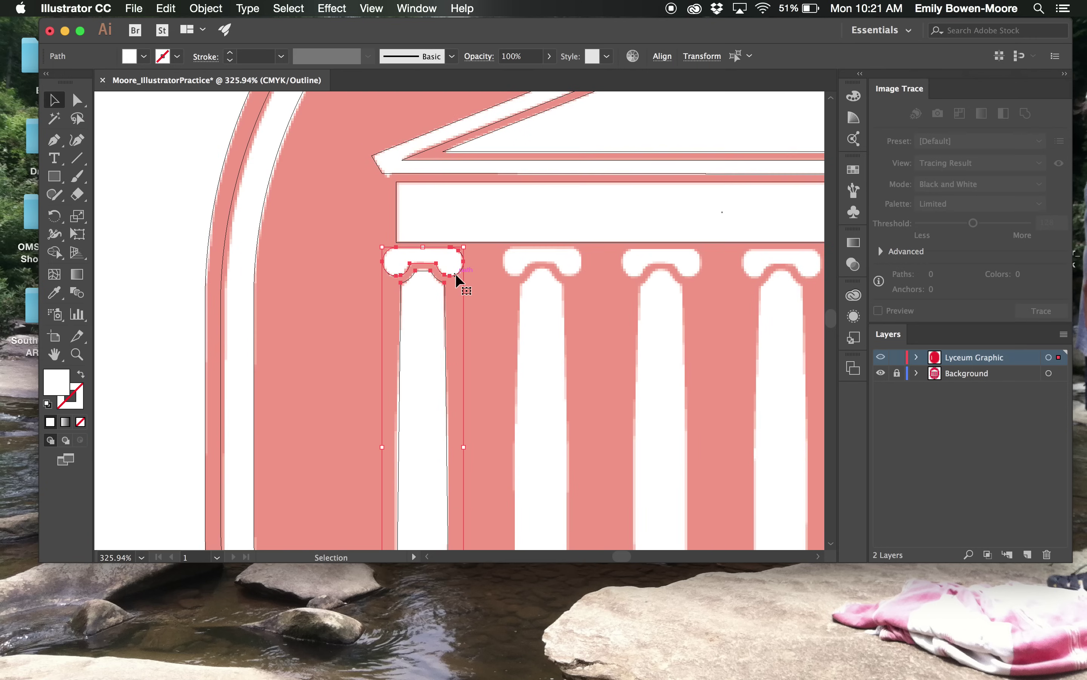
pyautogui.scroll(-5, 456, 279)
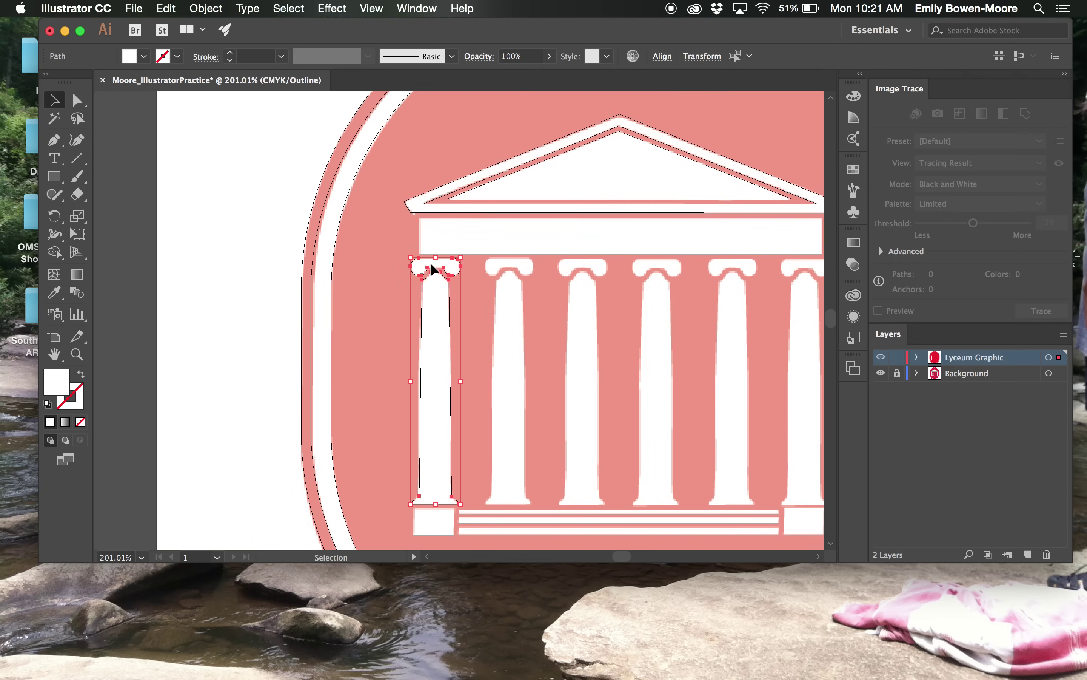
pyautogui.moveTo(400, 267); pyautogui.dragTo(413, 272)
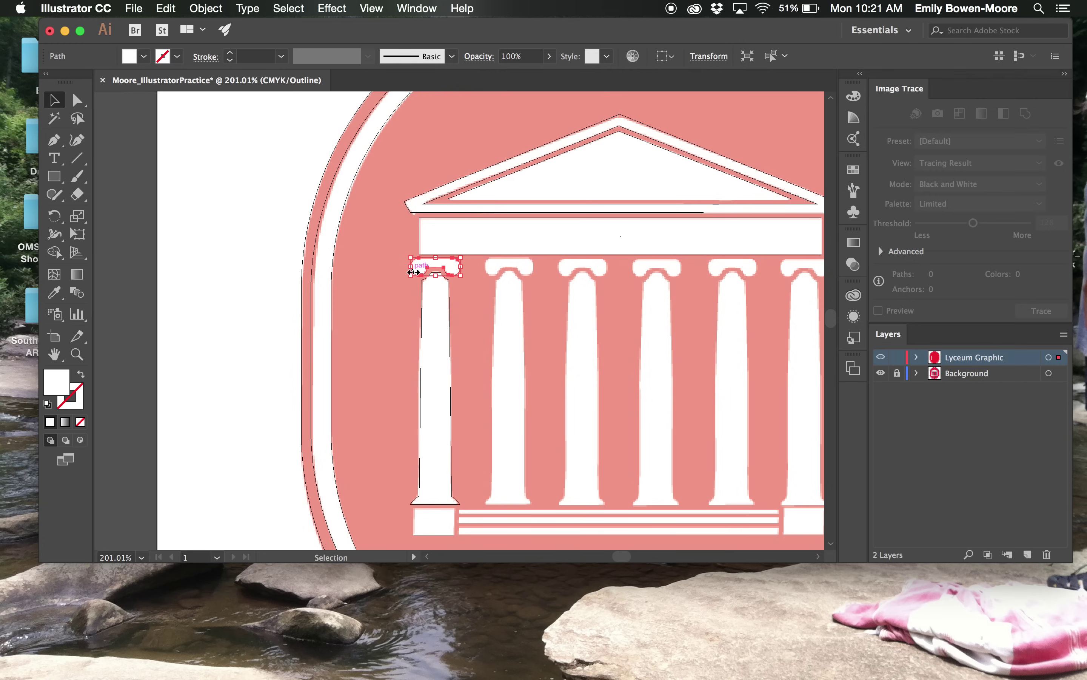
pyautogui.keyDown('shift'); pyautogui.click(427, 297); pyautogui.keyUp('shift')
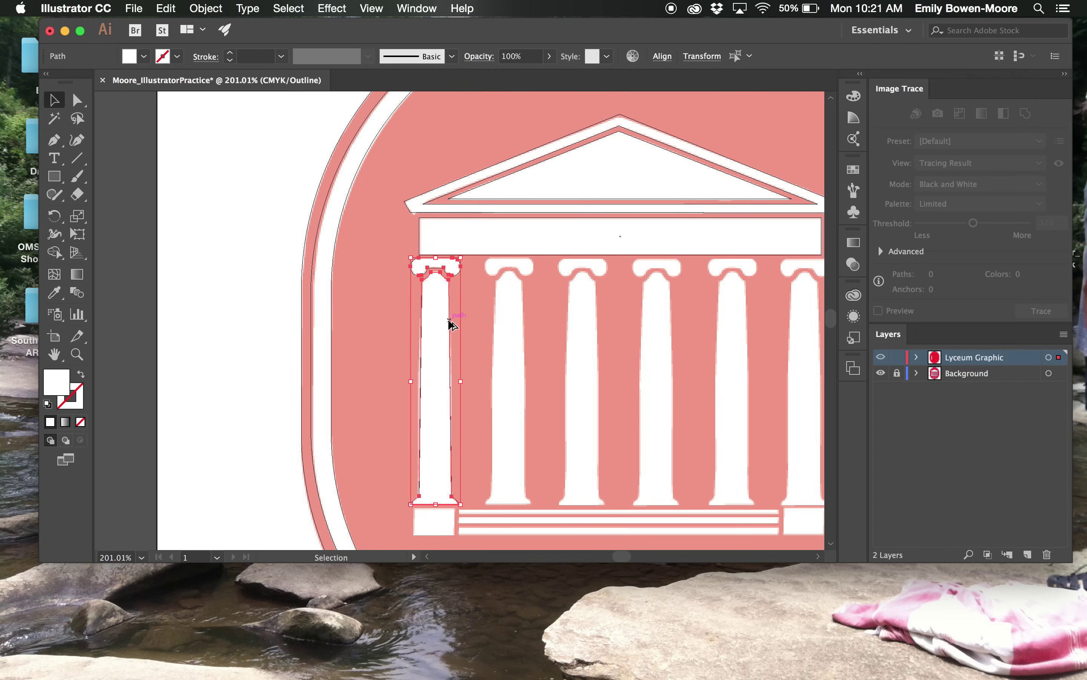
pyautogui.moveTo(449, 321); pyautogui.dragTo(528, 325)
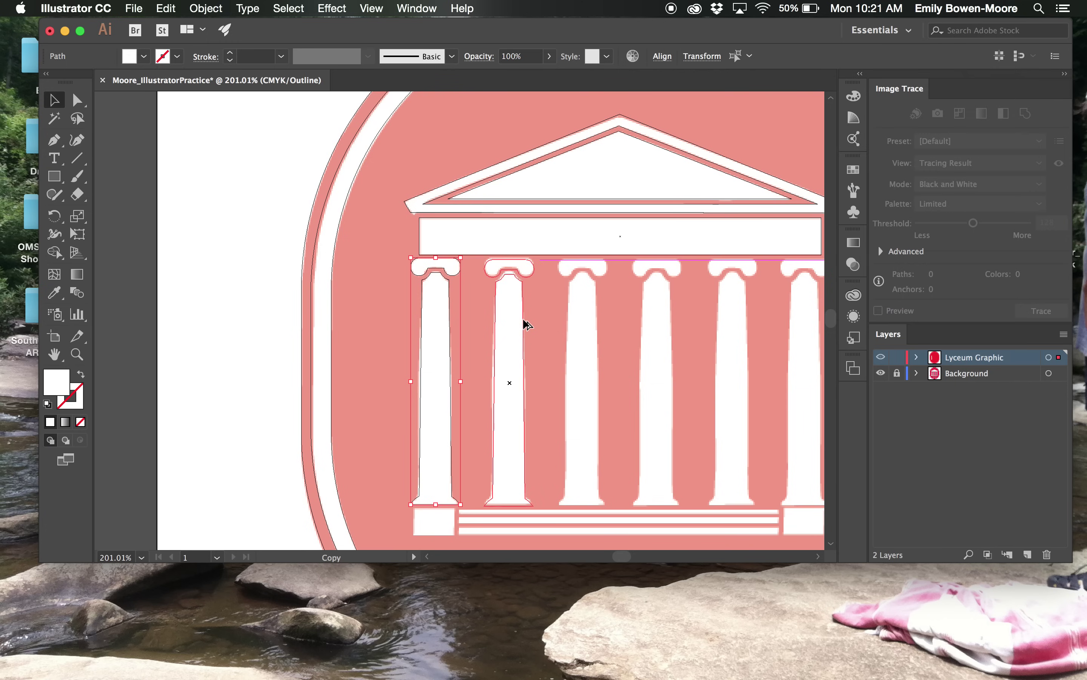
pyautogui.click(525, 325)
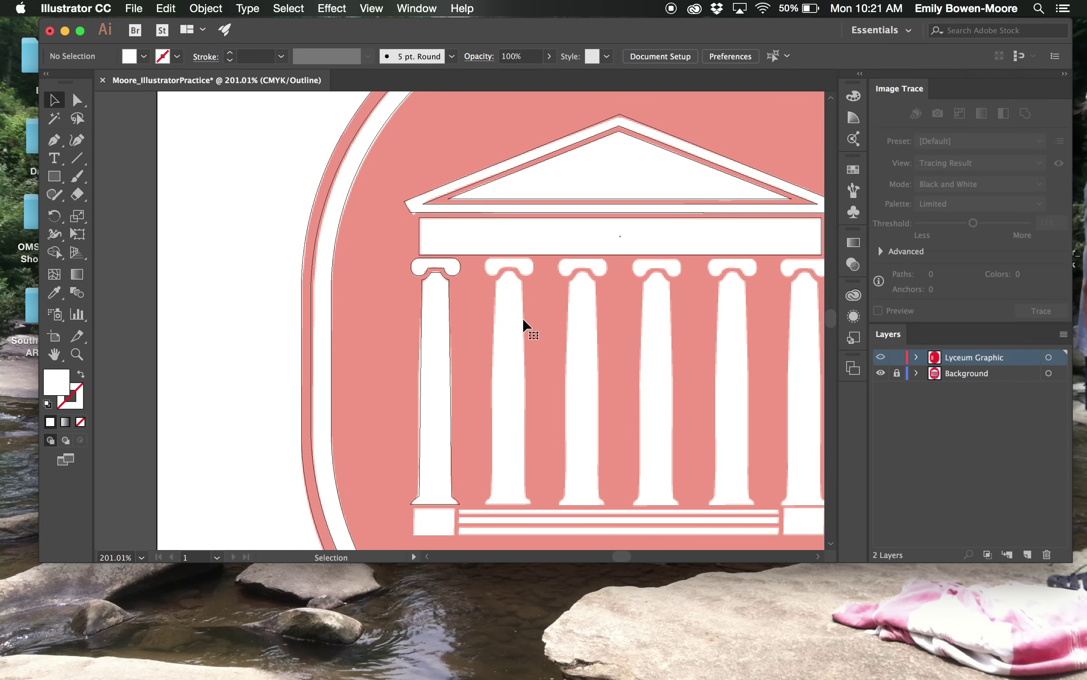
# - Align the leftmost column shaft and its capital on their horizontal centres
pyautogui.click(449, 295)
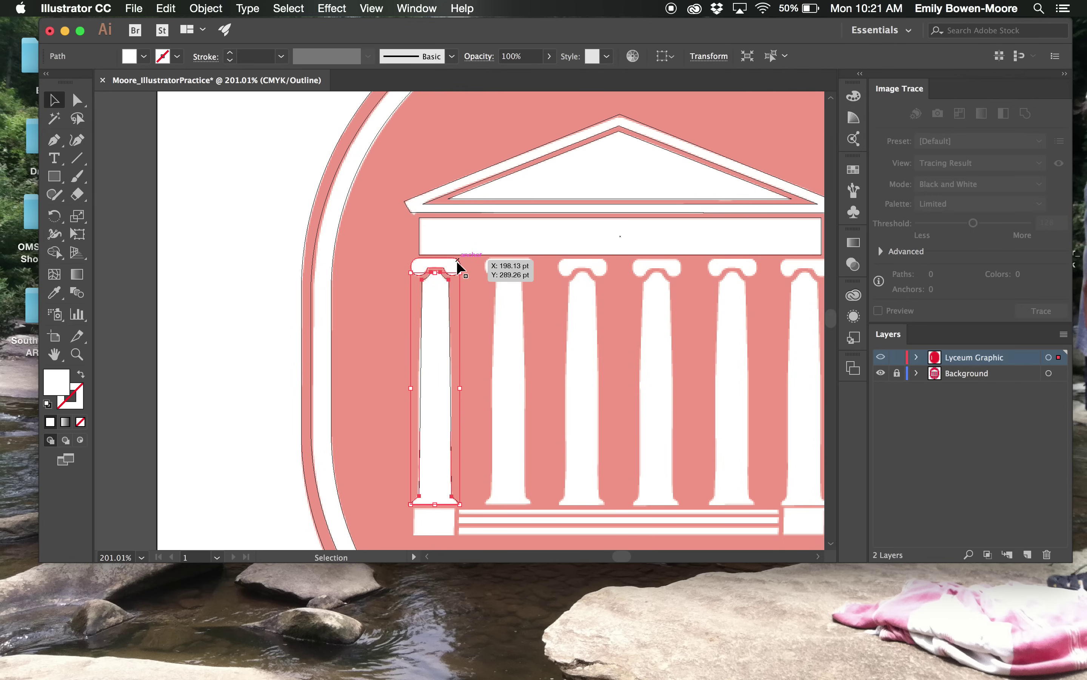
pyautogui.keyDown('shift'); pyautogui.click(457, 267); pyautogui.keyUp('shift')
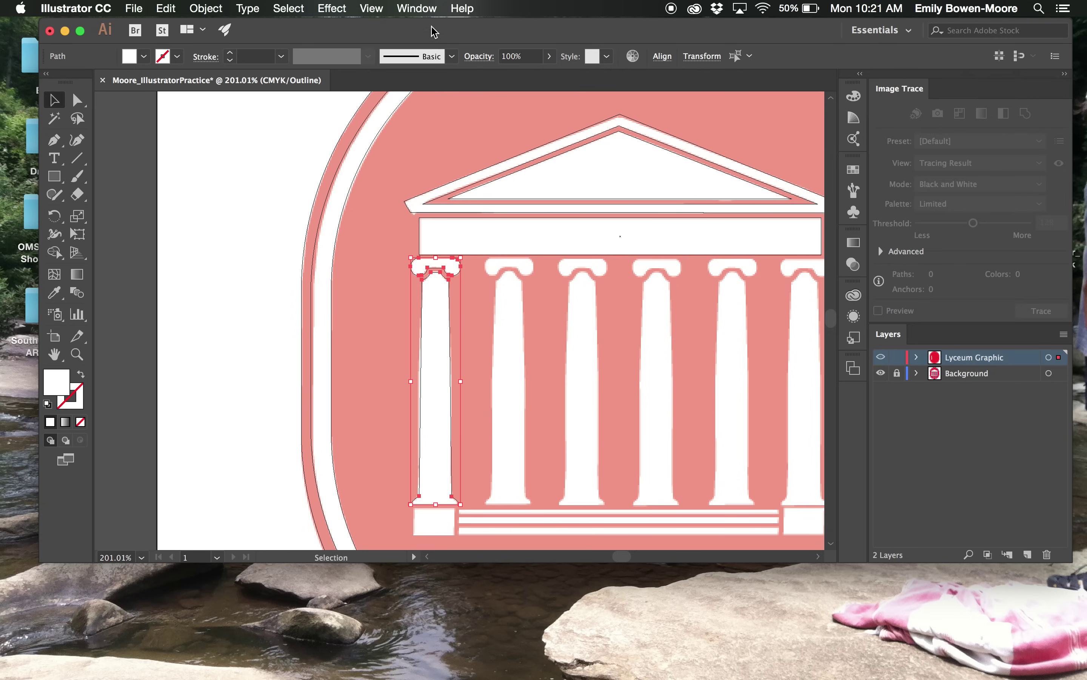
pyautogui.click(421, 10)
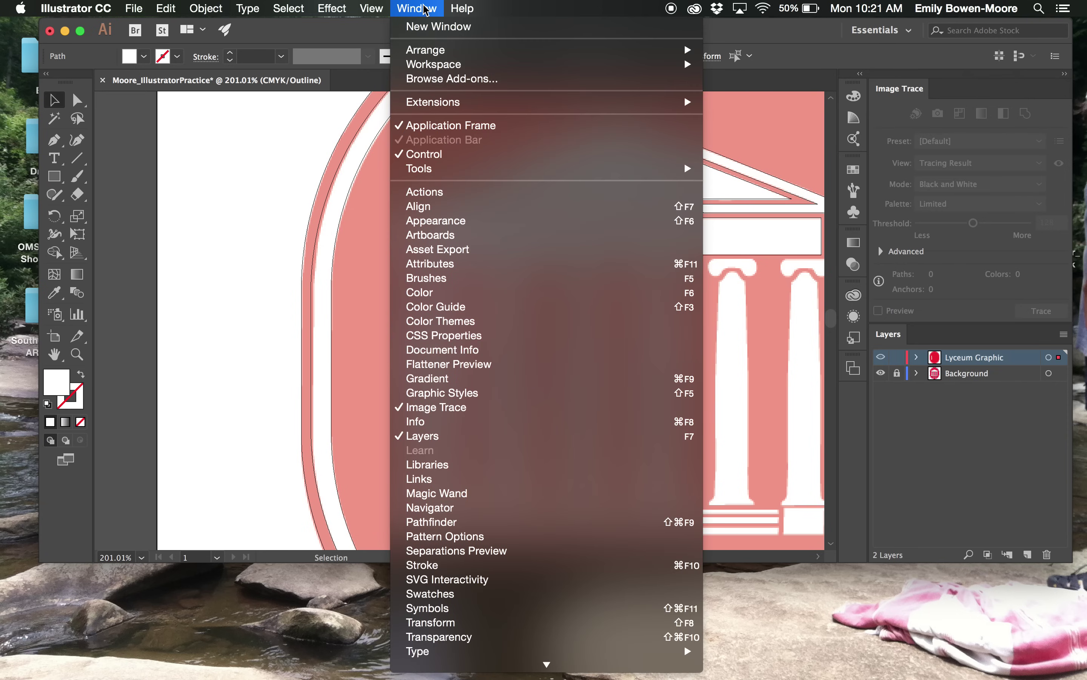
pyautogui.click(424, 209)
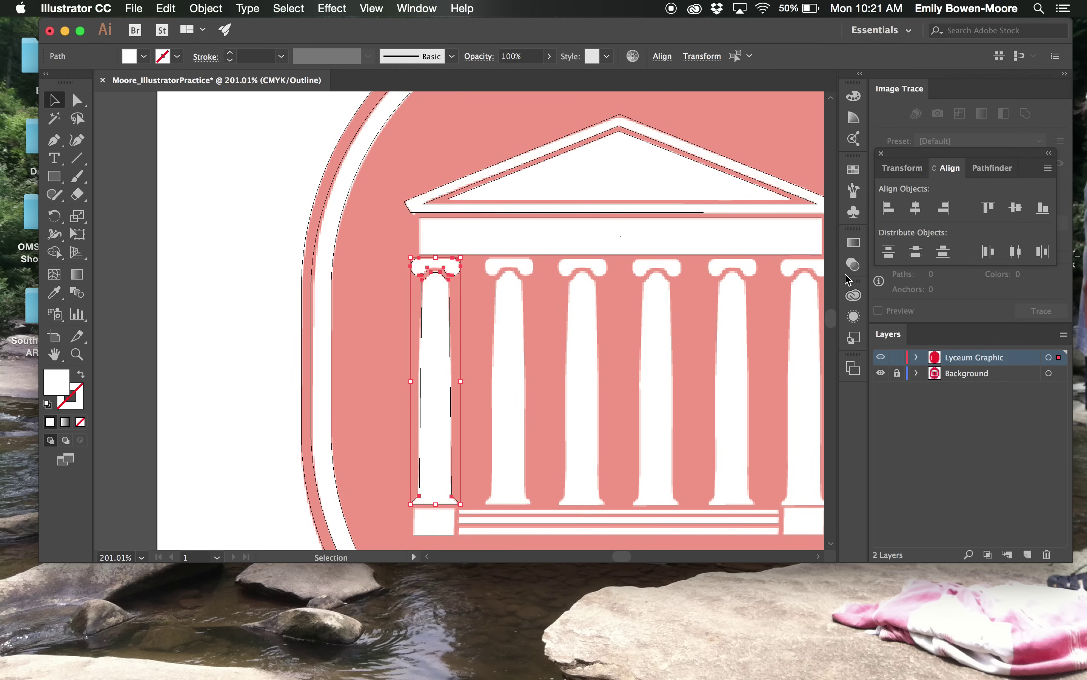
pyautogui.click(917, 209)
# - Duplicate the leftmost column with its capital onto the second and third columns of the template
pyautogui.scroll(3, 548, 261)
pyautogui.scroll(1, 547, 262)
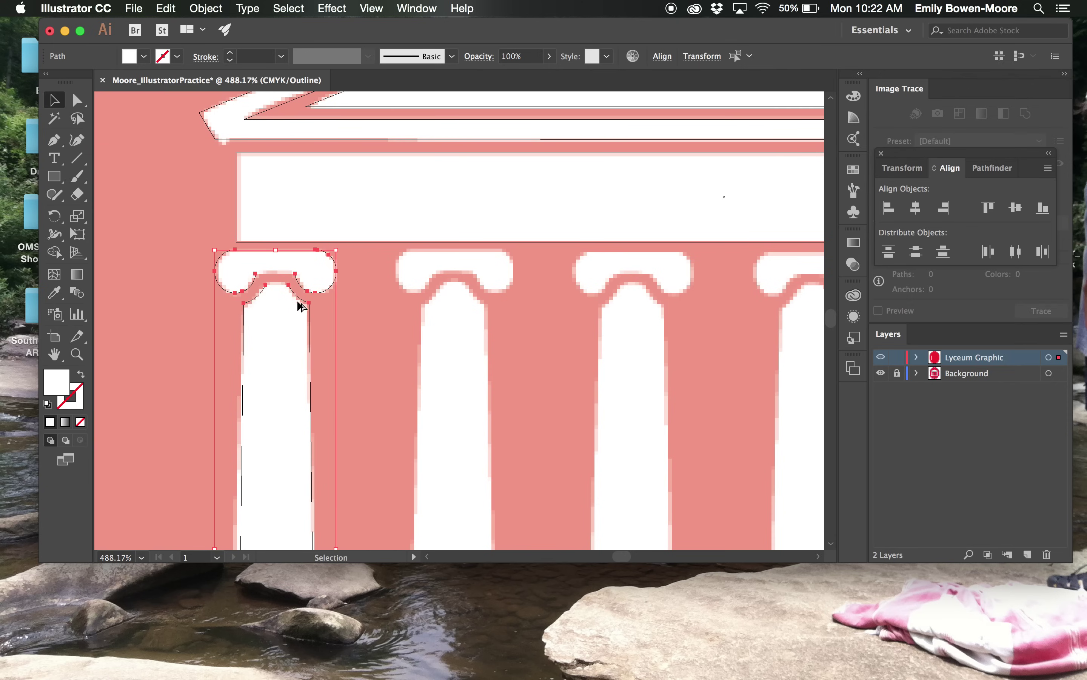
pyautogui.moveTo(307, 309); pyautogui.dragTo(490, 301)
pyautogui.scroll(-10, 489, 300)
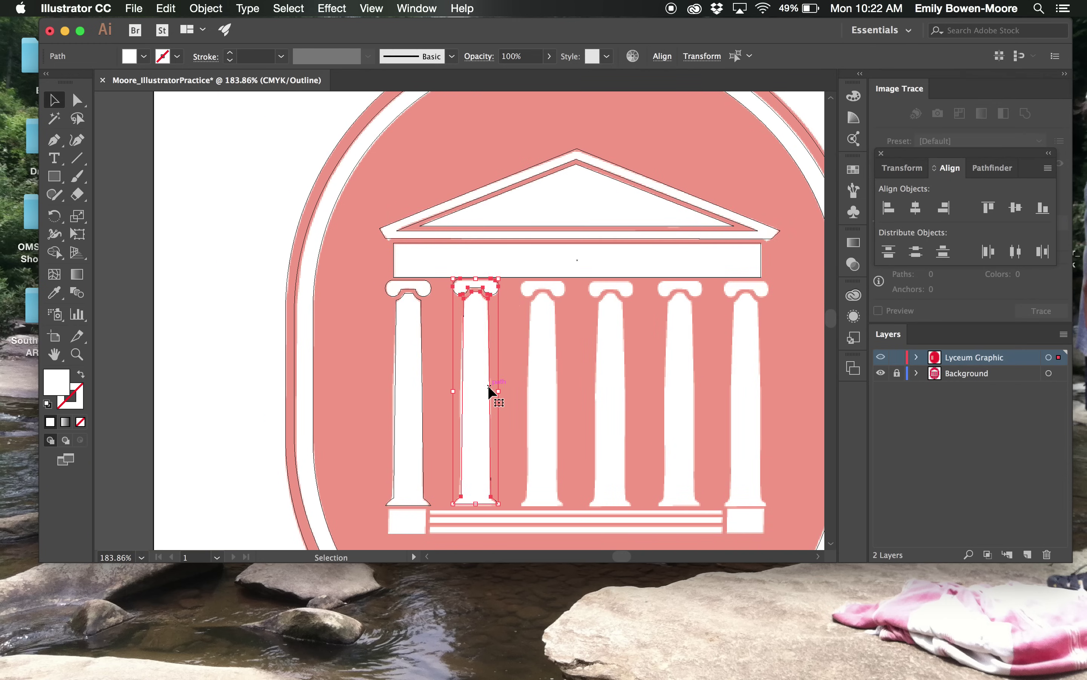
pyautogui.moveTo(495, 388); pyautogui.dragTo(557, 387)
# - Nudge the second column down slightly to fit the template
pyautogui.click(488, 425)
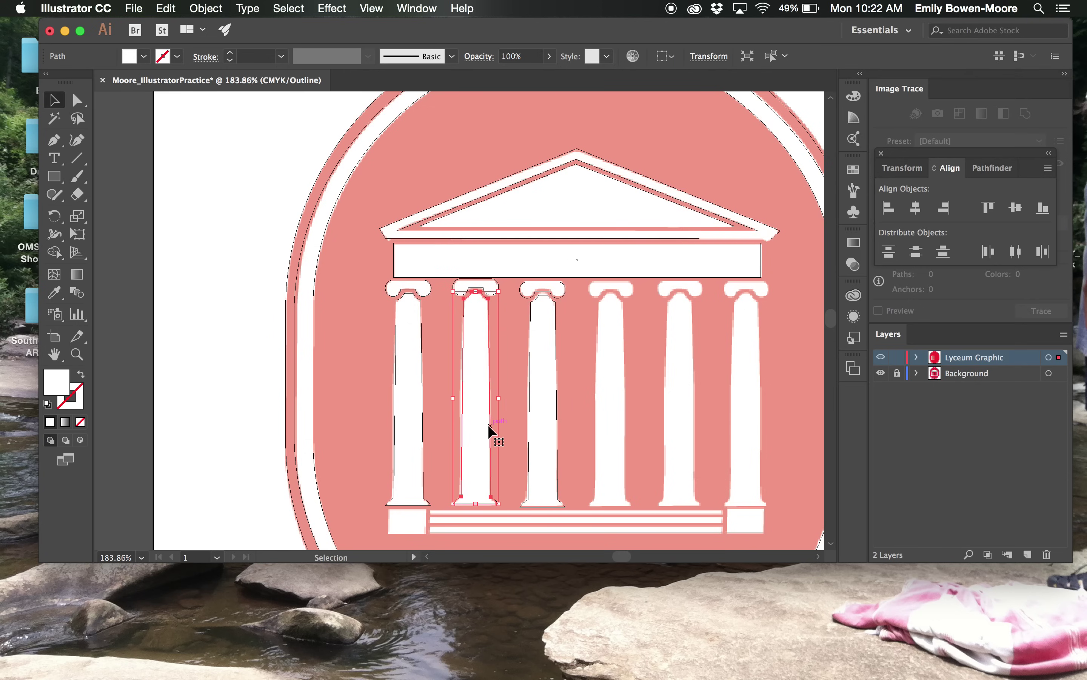
pyautogui.press('Down')
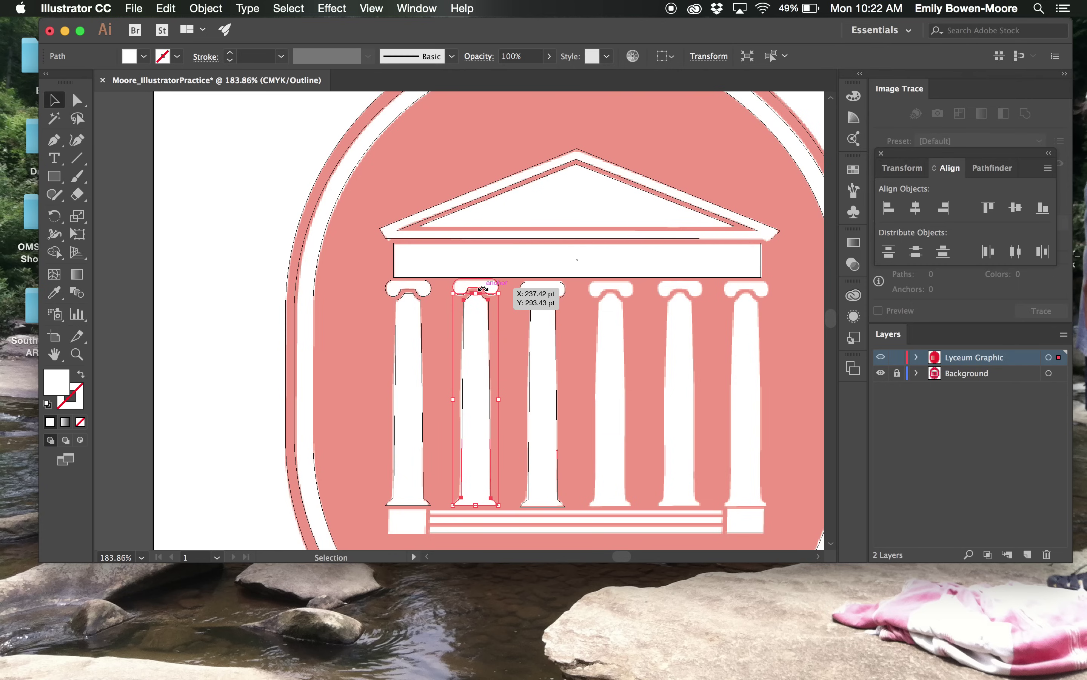
pyautogui.click(496, 281)
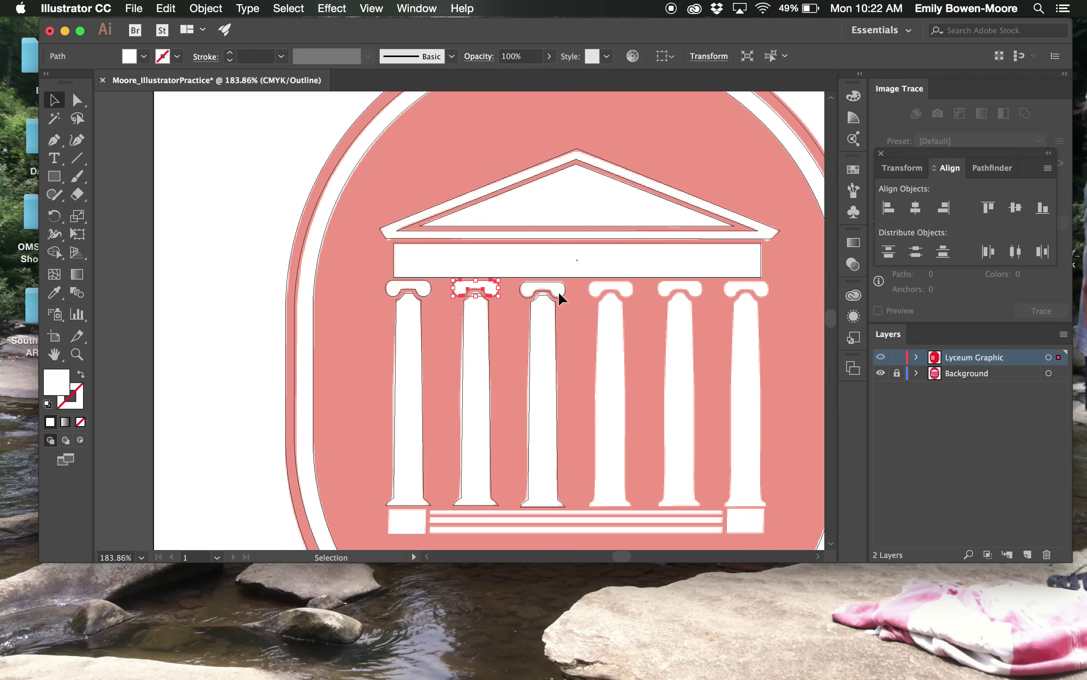
# - Duplicate the third column with its capital onto the three remaining template columns, ending at the rightmost one
pyautogui.click(559, 293)
pyautogui.click(558, 302)
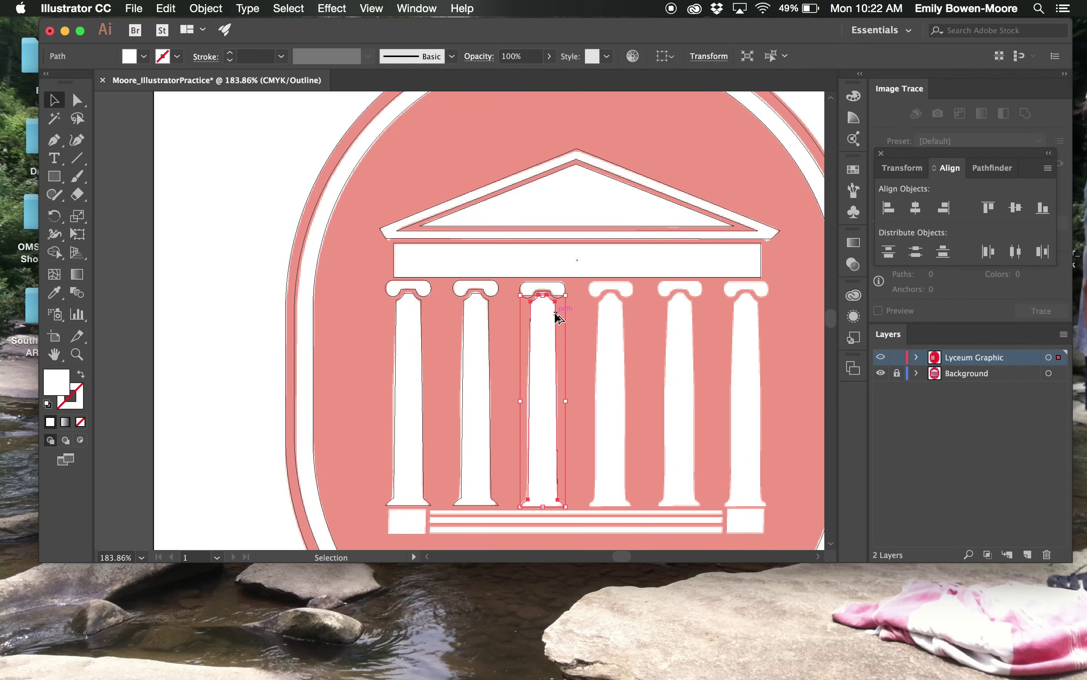
pyautogui.keyDown('shift'); pyautogui.click(563, 284); pyautogui.keyUp('shift')
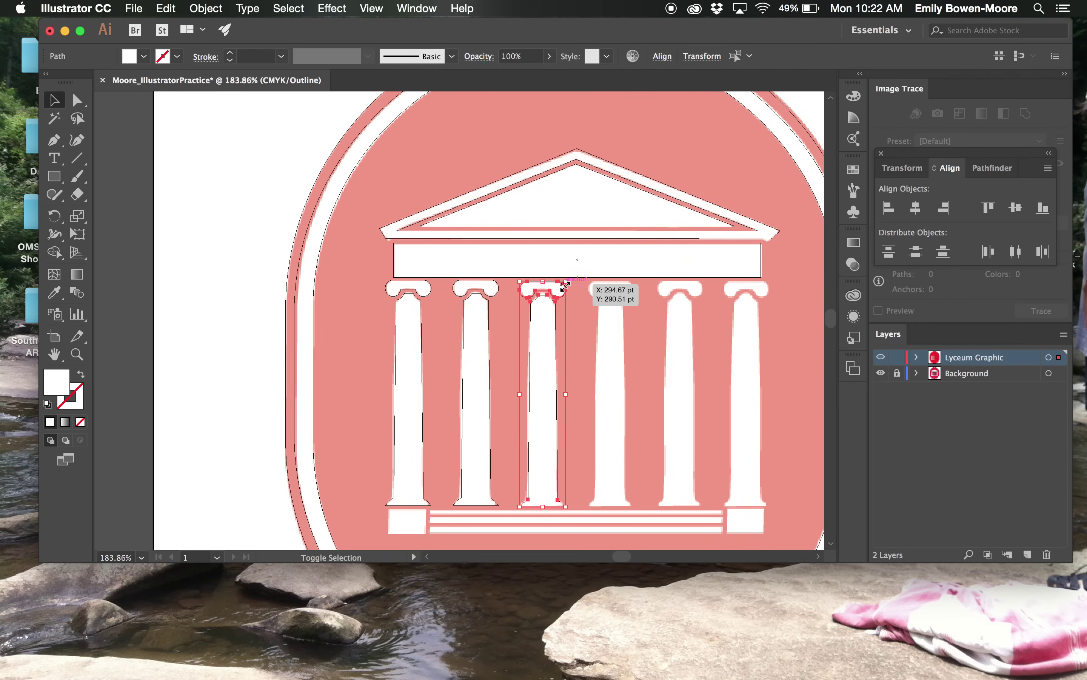
pyautogui.moveTo(555, 314); pyautogui.dragTo(758, 314)
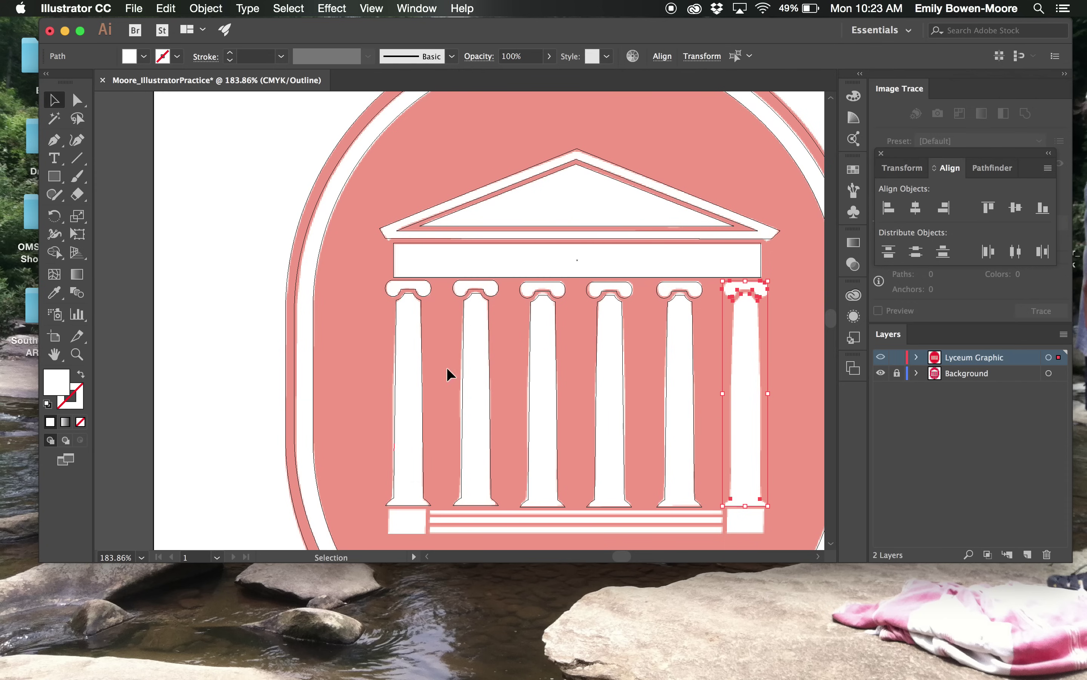
# - Try to bottom-align all six shafts and capitals with the leftmost shaft as key object, undo the alignment, and deselect everything
pyautogui.click(395, 369)
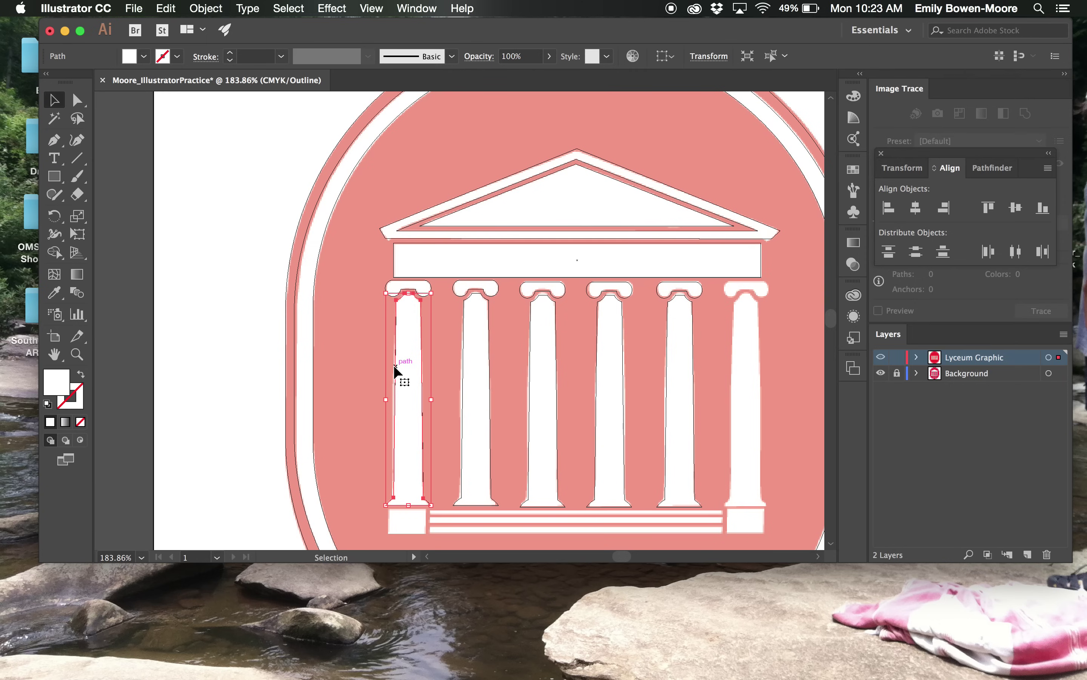
pyautogui.keyDown('shift'); pyautogui.click(462, 379); pyautogui.keyUp('shift')
pyautogui.keyDown('shift'); pyautogui.click(530, 396); pyautogui.keyUp('shift')
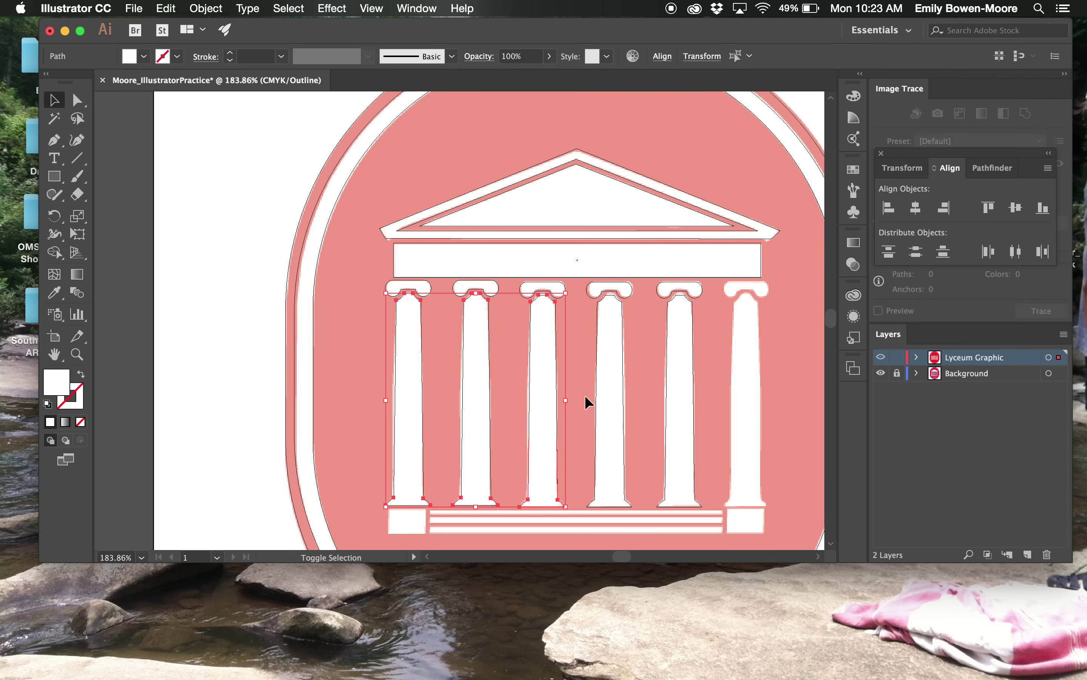
pyautogui.keyDown('shift'); pyautogui.click(622, 399); pyautogui.keyUp('shift')
pyautogui.keyDown('shift'); pyautogui.click(667, 415); pyautogui.keyUp('shift')
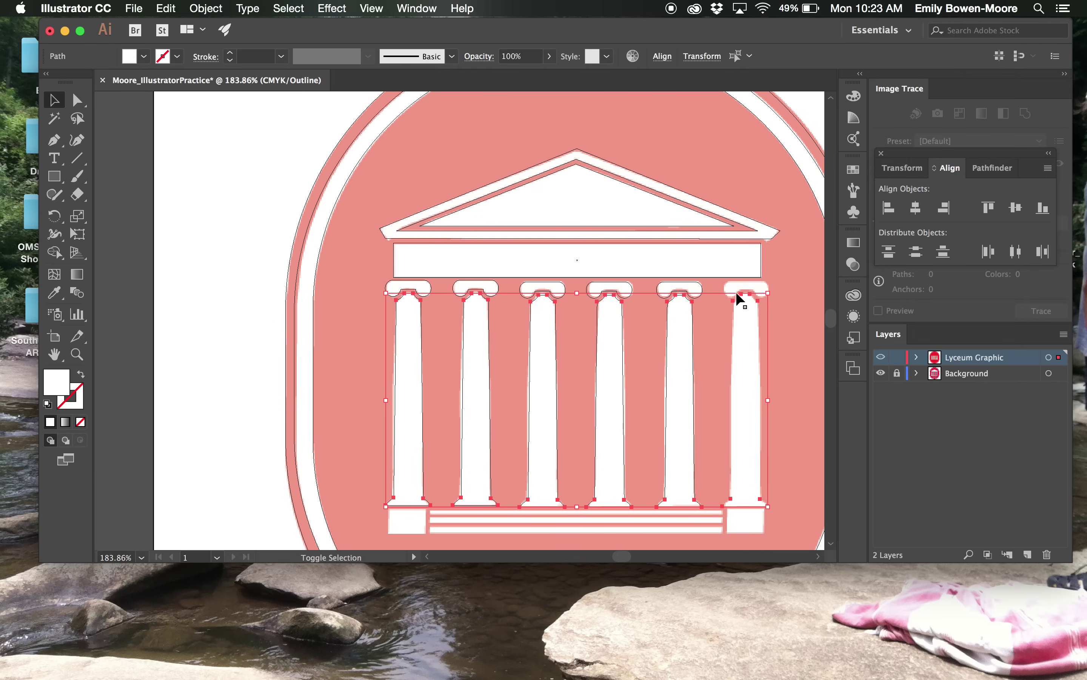
pyautogui.keyDown('shift'); pyautogui.click(724, 288); pyautogui.keyUp('shift')
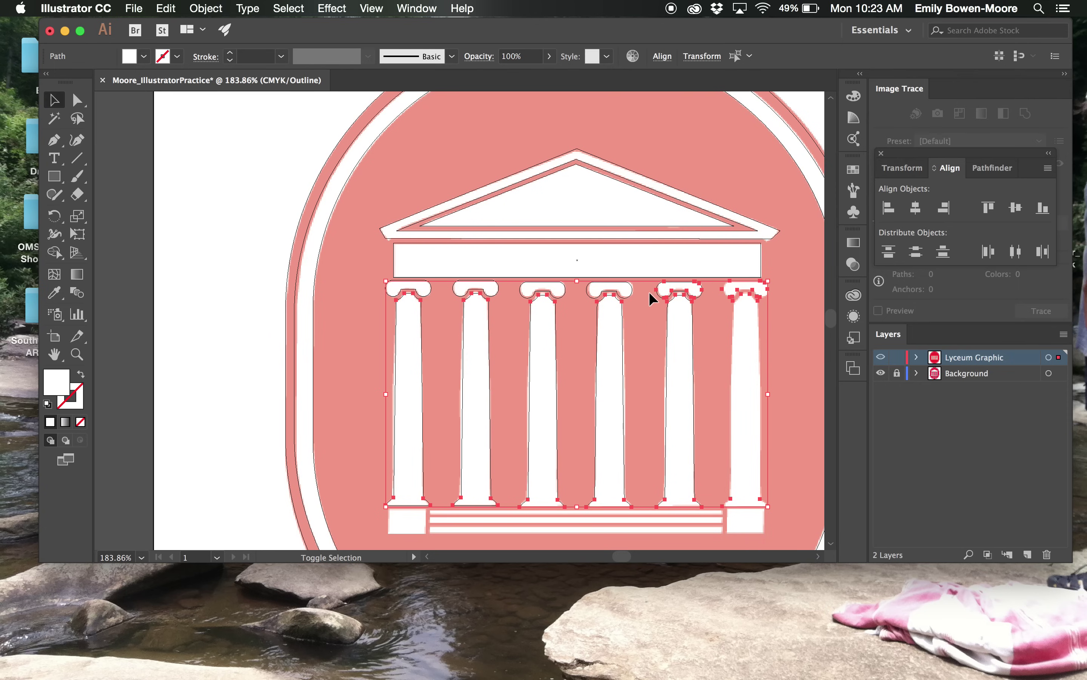
pyautogui.keyDown('shift'); pyautogui.click(562, 290); pyautogui.keyUp('shift')
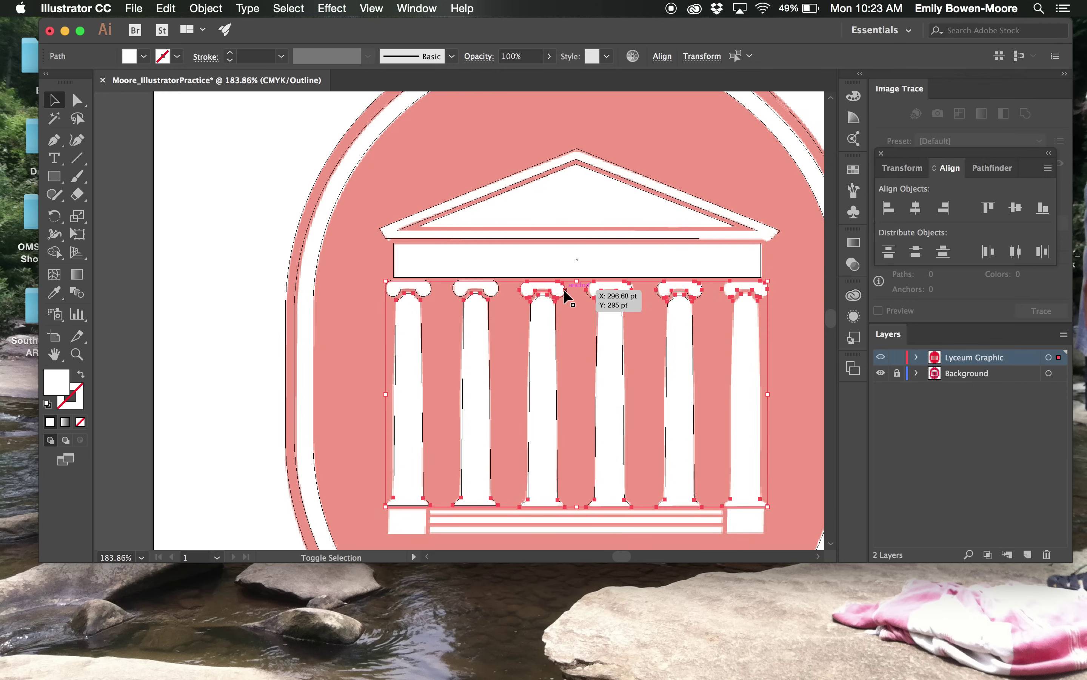
pyautogui.keyDown('shift'); pyautogui.click(499, 296); pyautogui.keyUp('shift')
pyautogui.keyDown('shift'); pyautogui.click(427, 294); pyautogui.keyUp('shift')
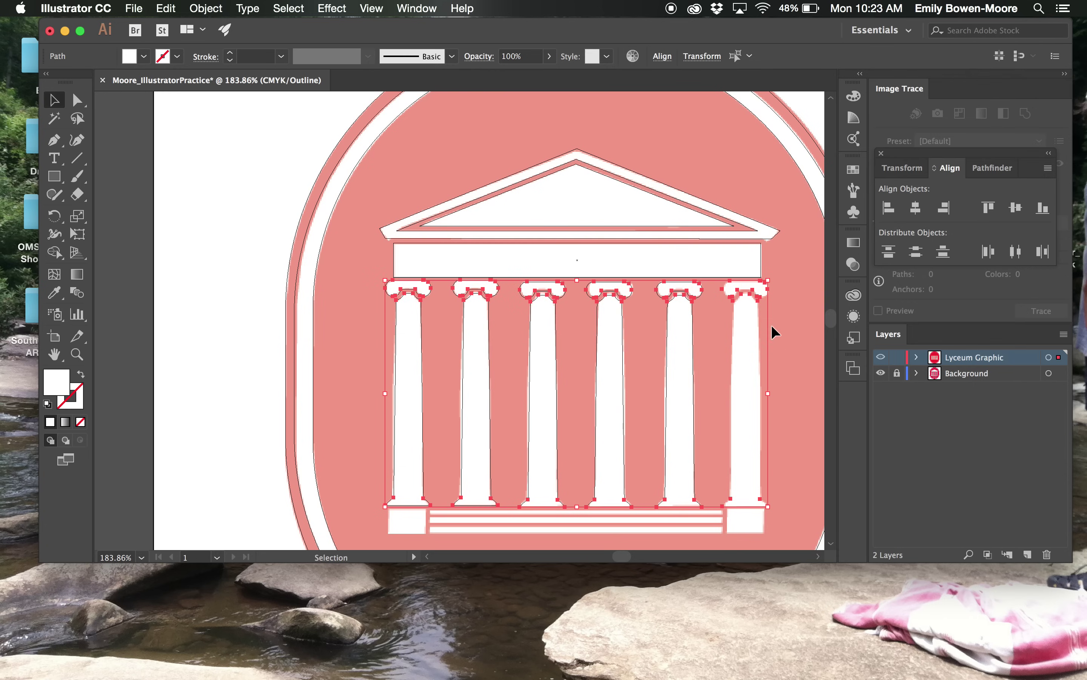
pyautogui.click(422, 470)
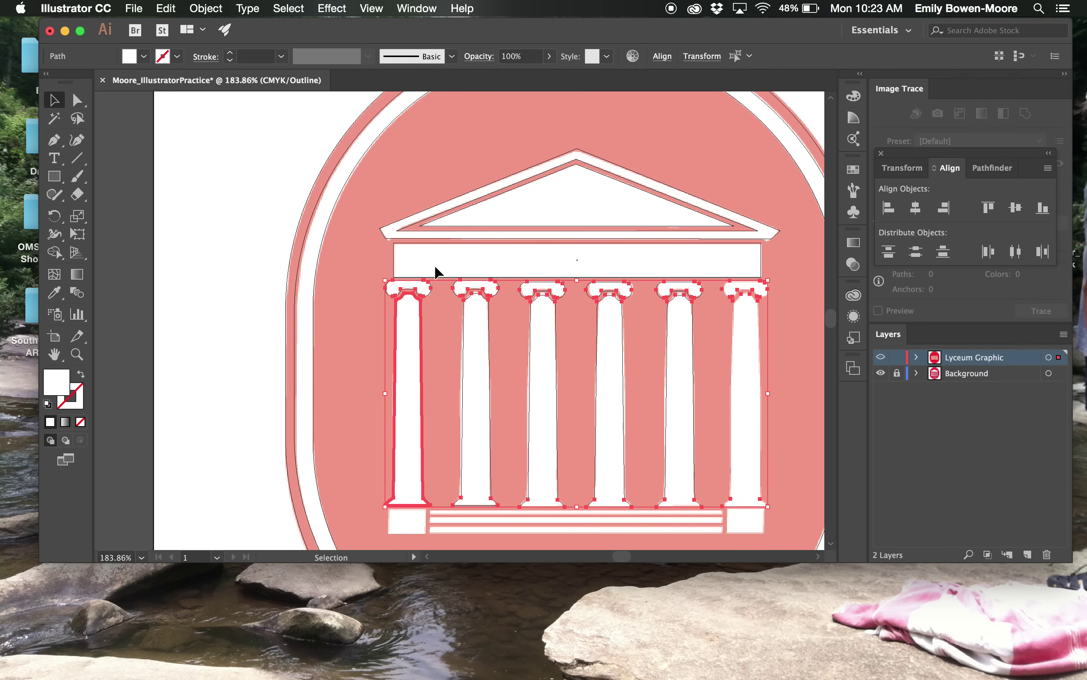
pyautogui.click(430, 291)
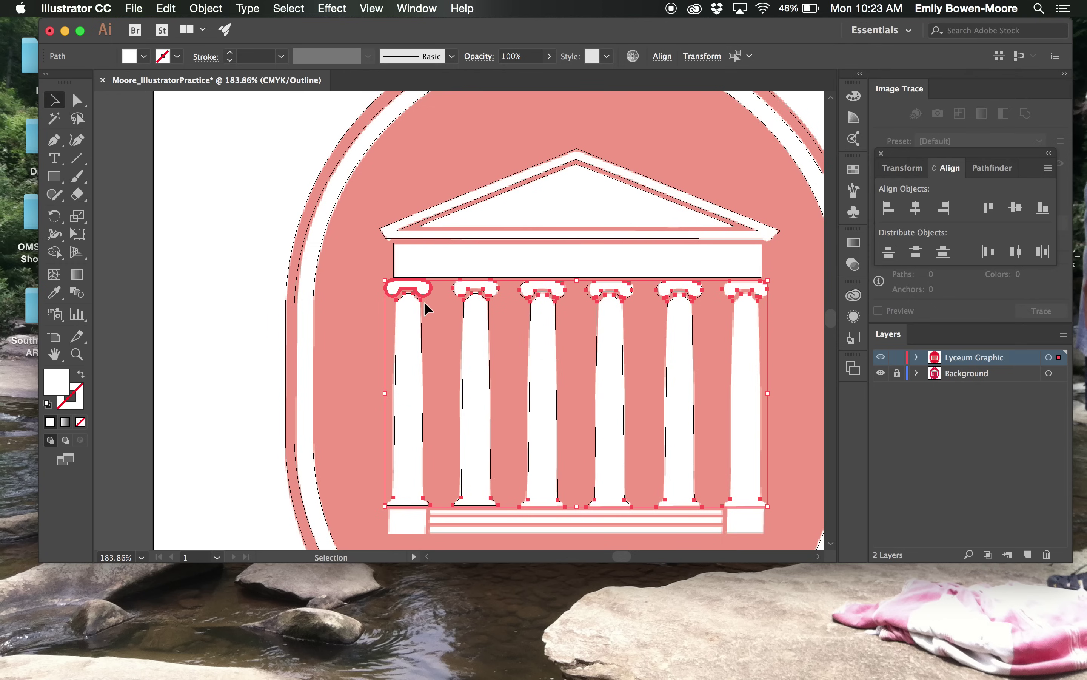
pyautogui.click(419, 310)
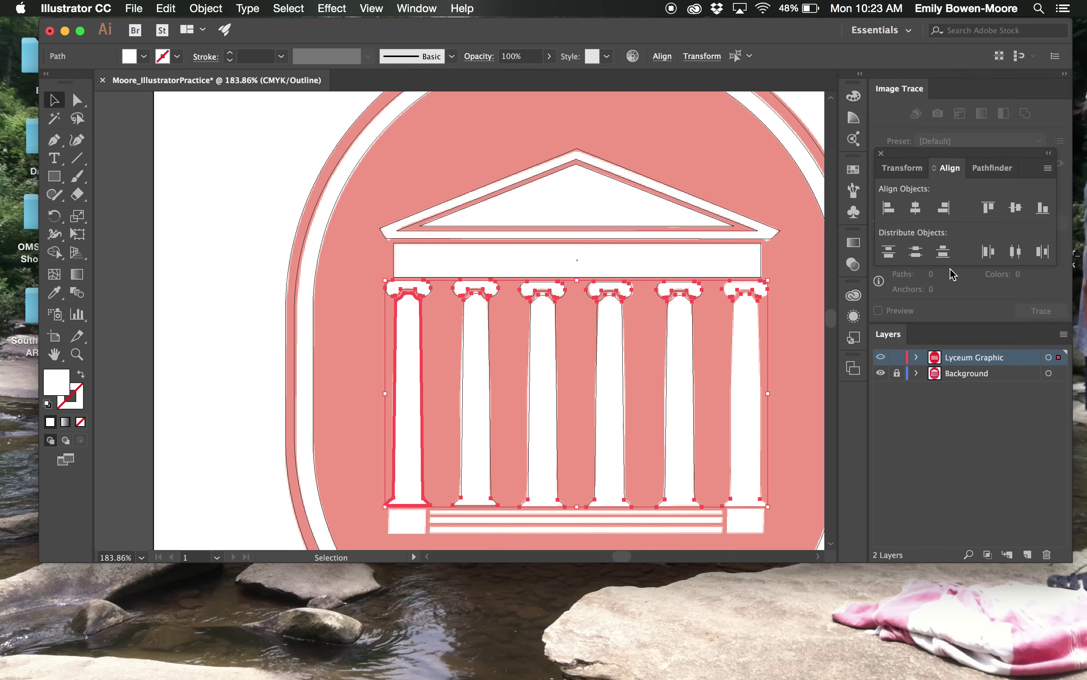
pyautogui.click(1044, 208)
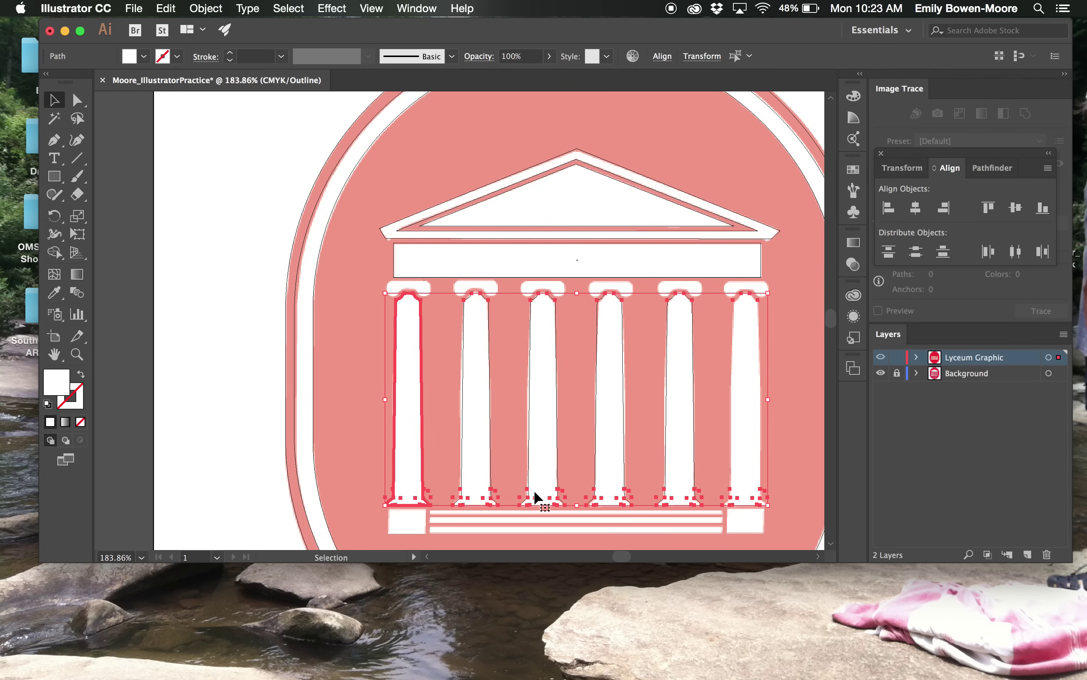
pyautogui.click(331, 385)
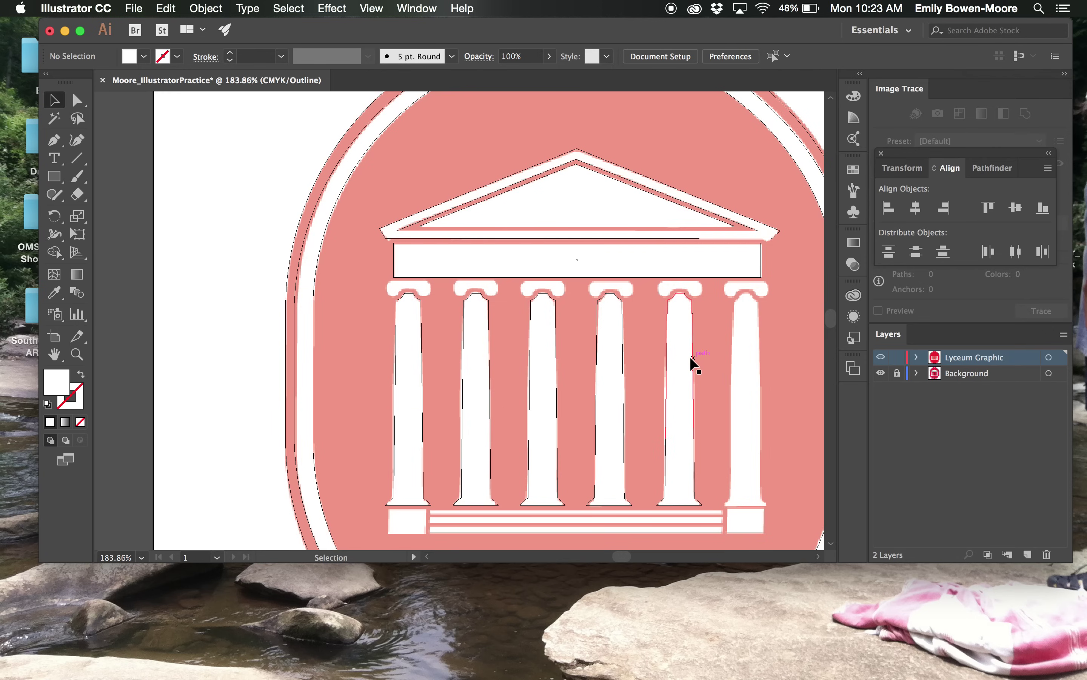
pyautogui.click(566, 306)
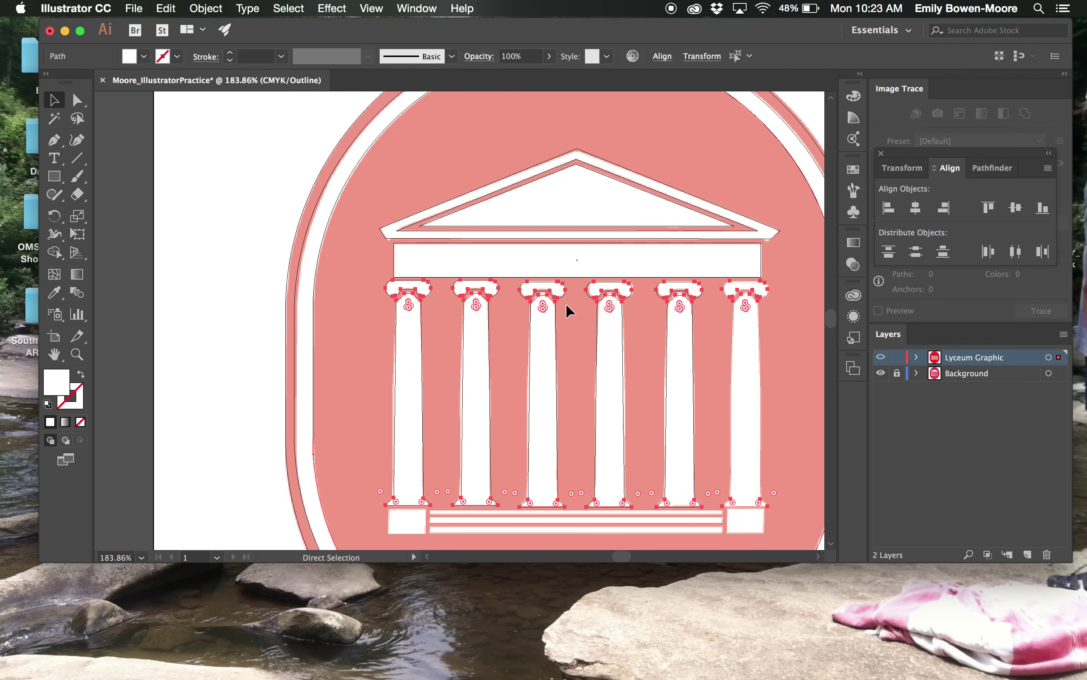
pyautogui.click(788, 304)
# - Examine how closely the capitals and shafts of the rightmost columns fit the template
pyautogui.click(760, 291)
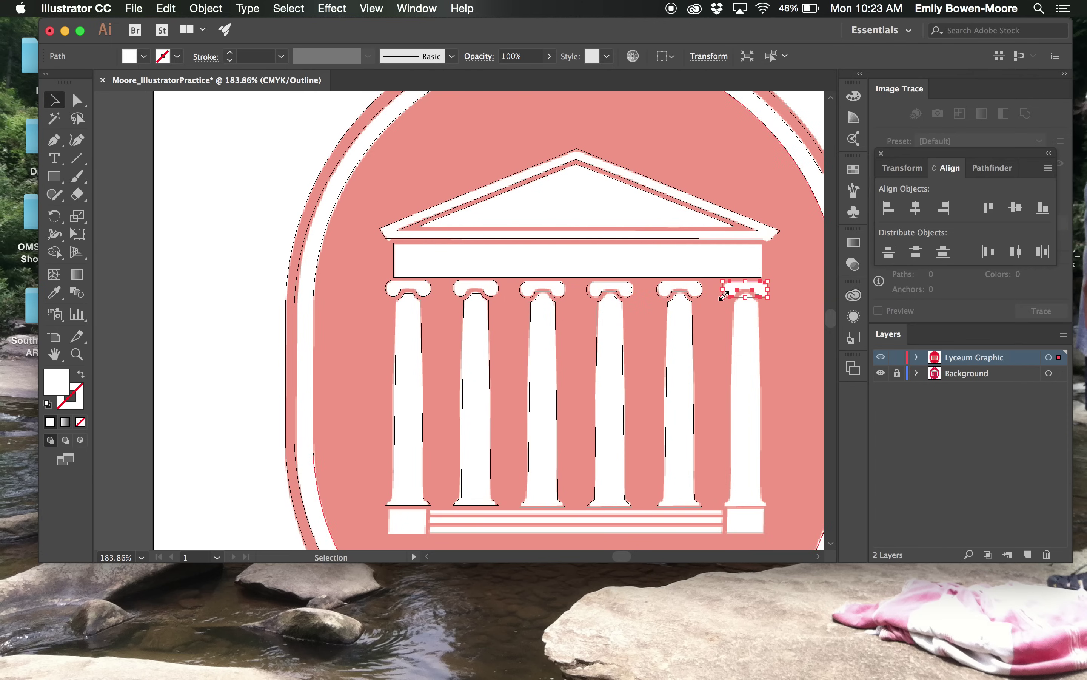
pyautogui.scroll(5, 718, 302)
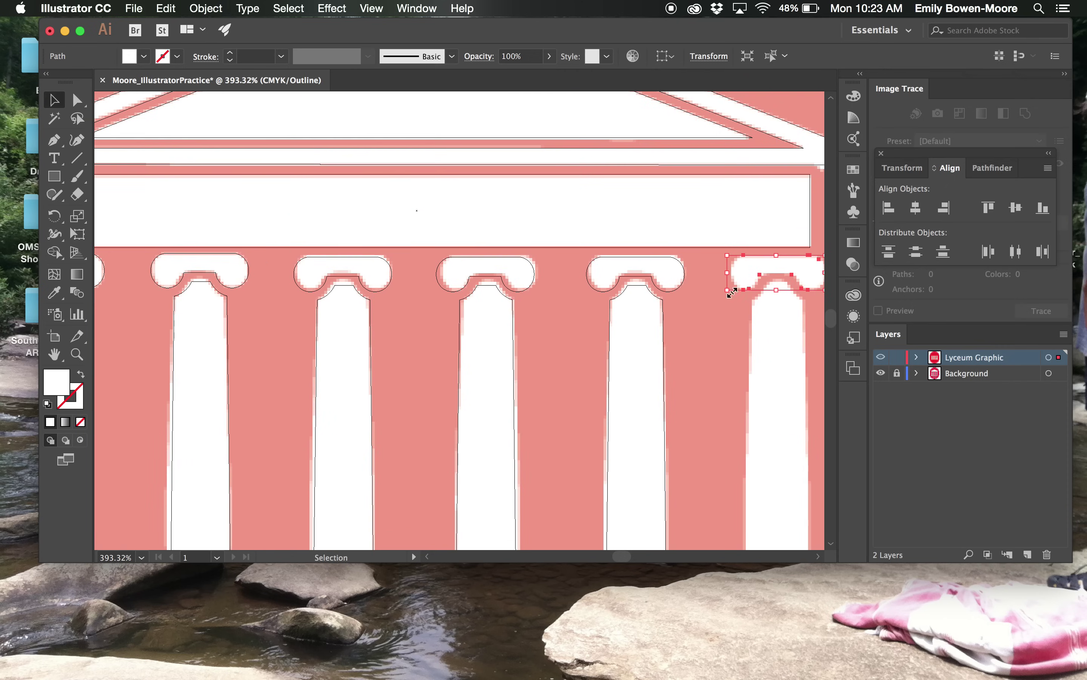
pyautogui.click(739, 276)
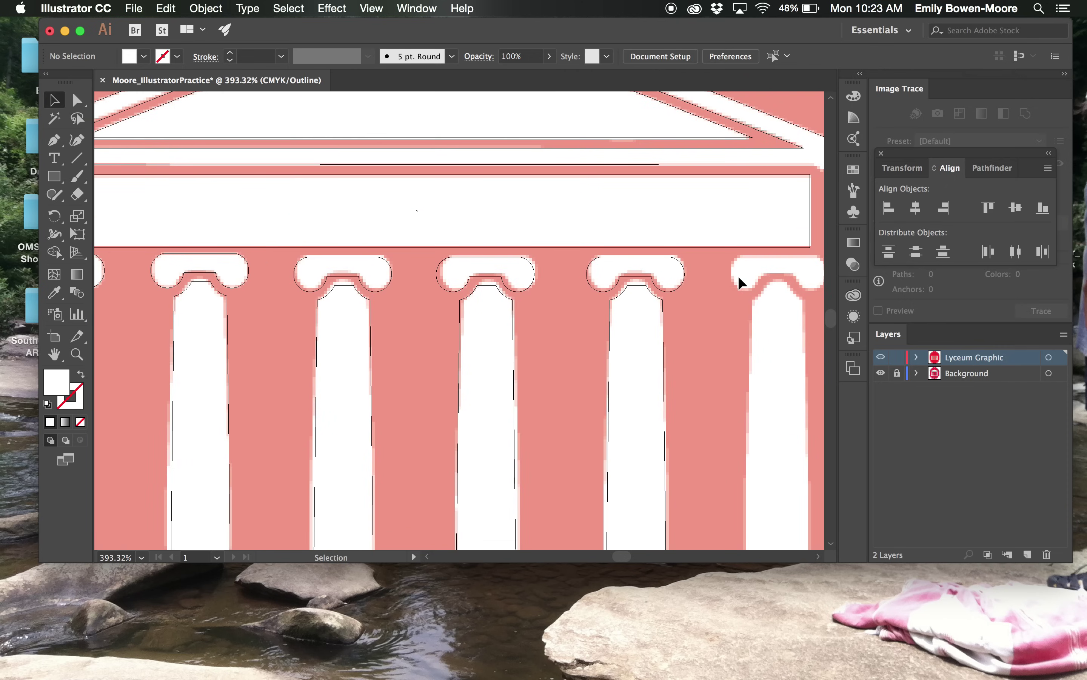
pyautogui.click(683, 272)
pyautogui.hscroll(5, 686, 274)
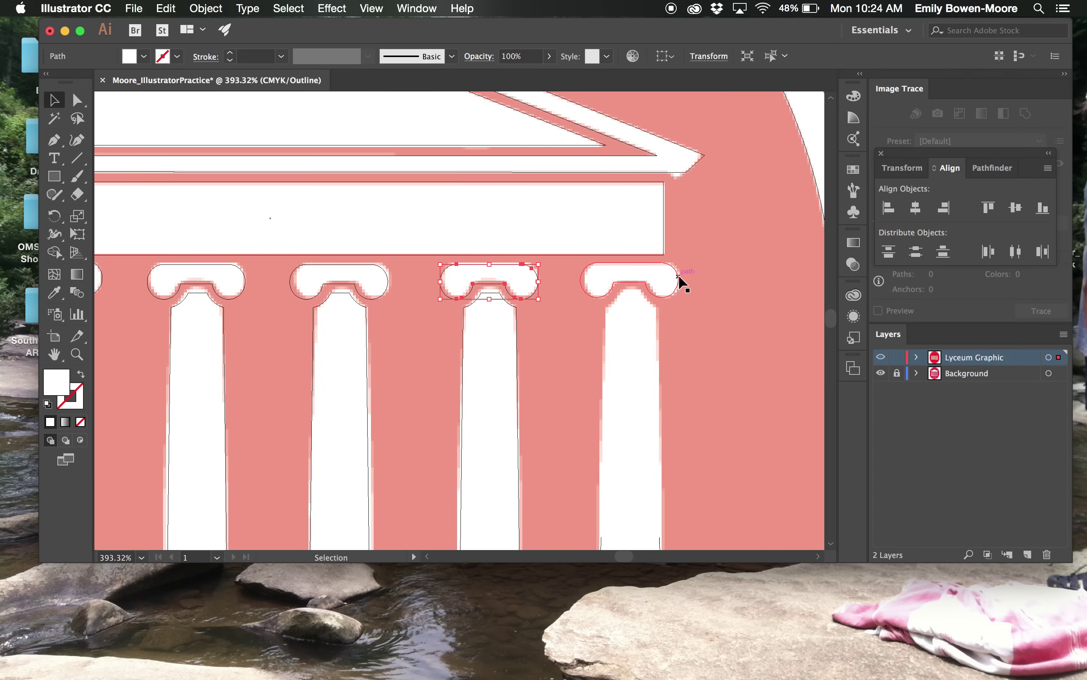
pyautogui.press('super+d')
pyautogui.click(670, 330)
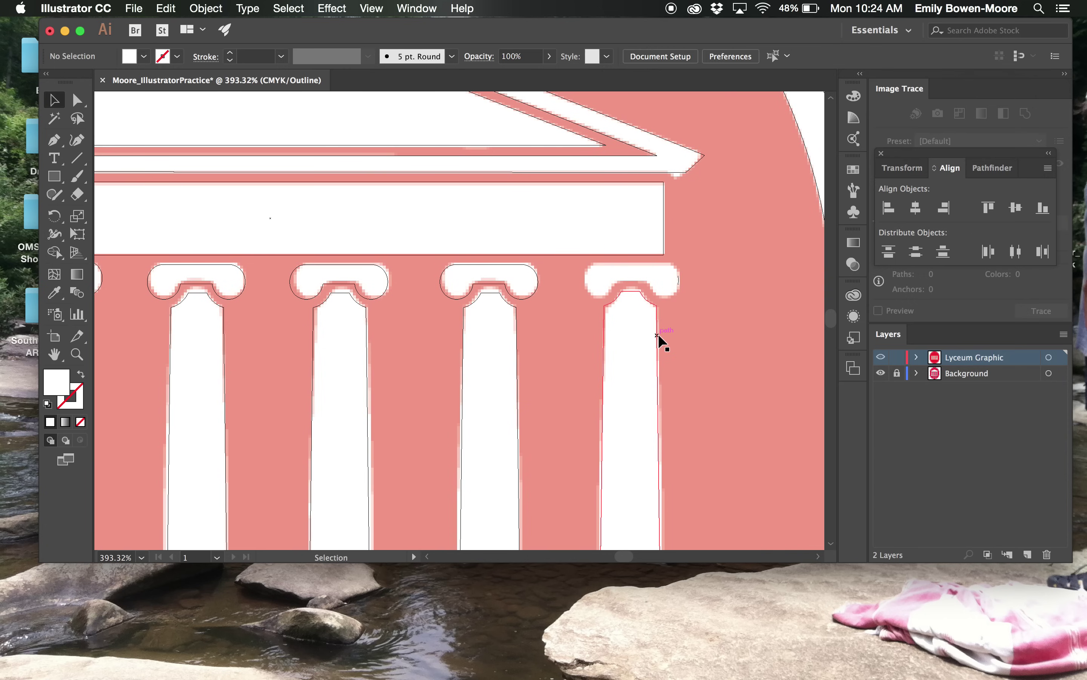
pyautogui.click(656, 335)
pyautogui.press('super+0')
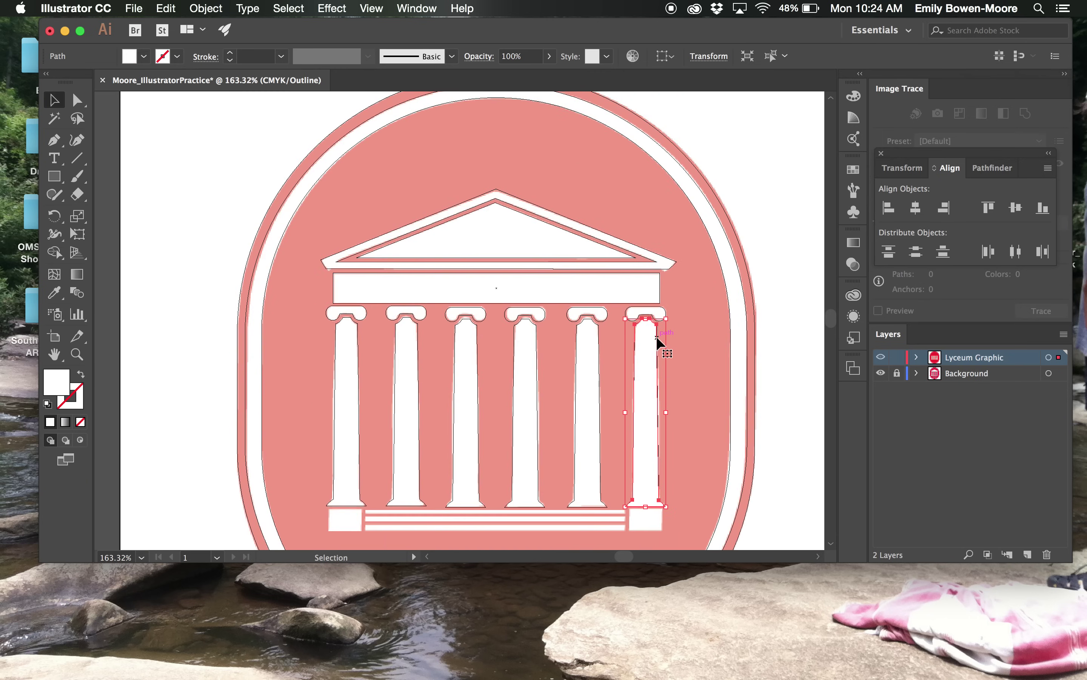
pyautogui.click(697, 452)
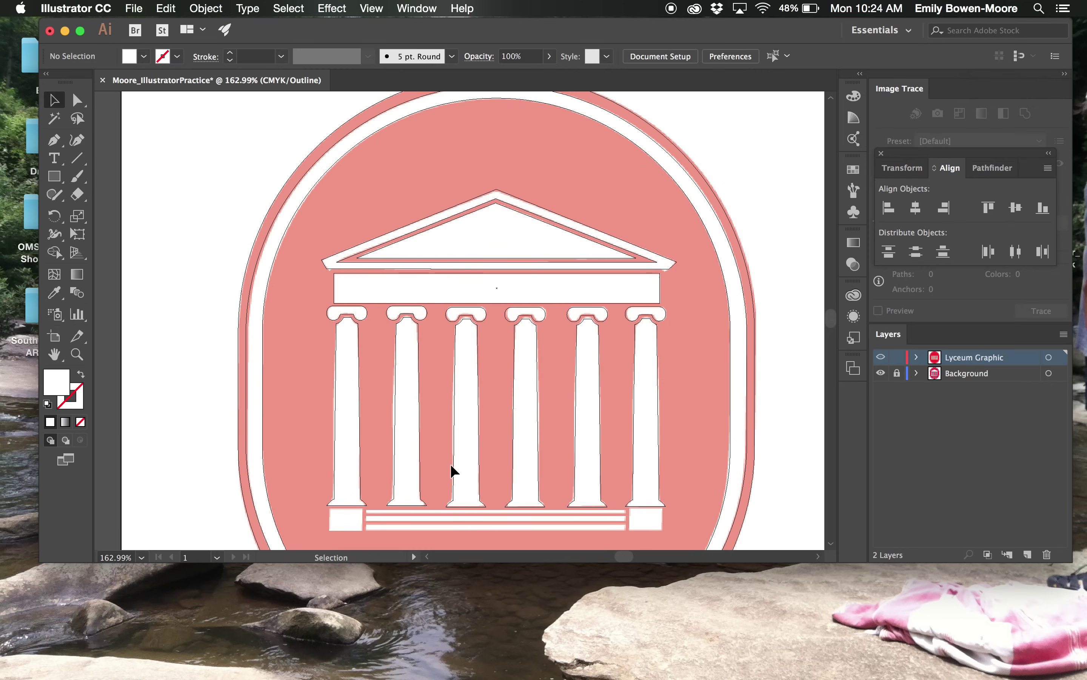
# - Draw a white rectangle without a stroke over the template's base block beneath the leftmost column
pyautogui.scroll(-4, 450, 464)
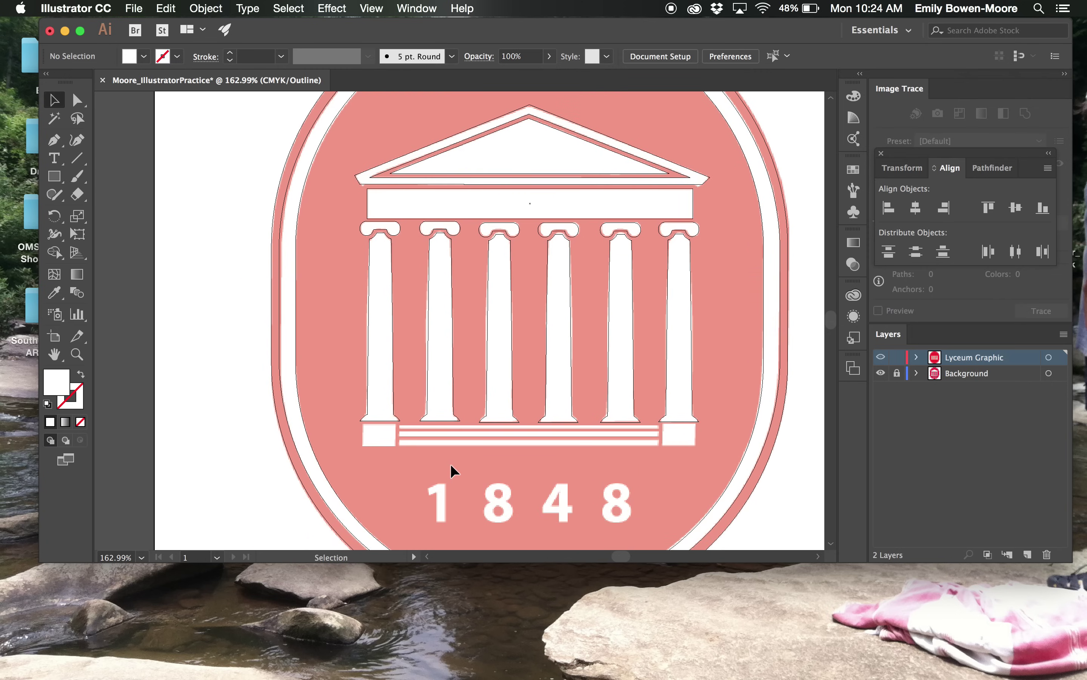
pyautogui.scroll(5, 450, 464)
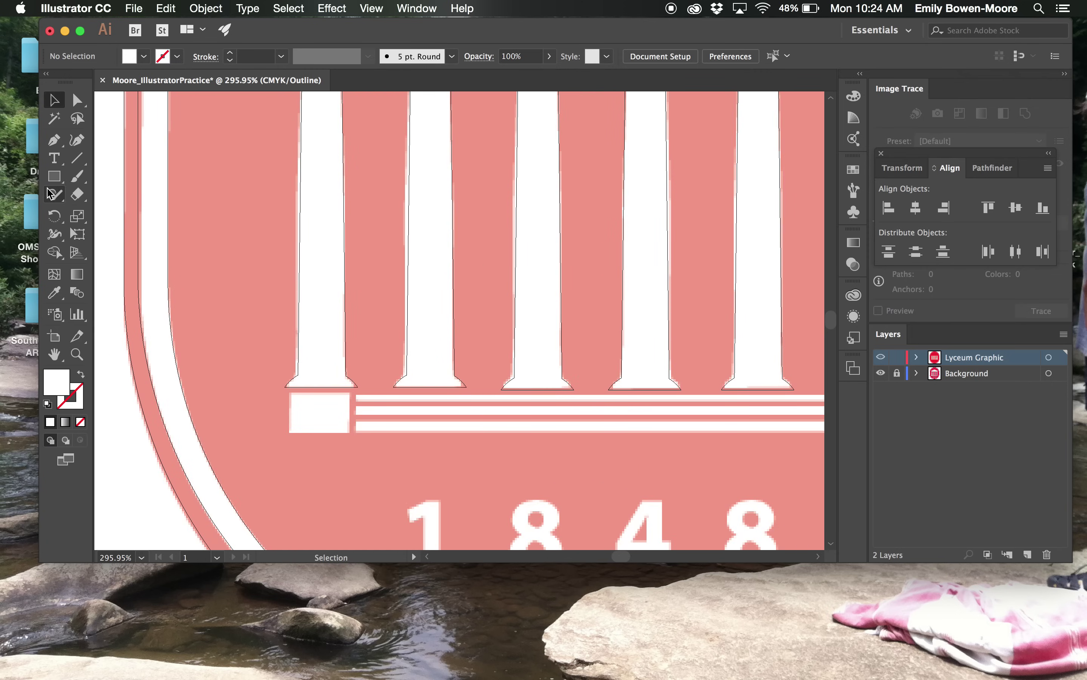
pyautogui.press('m')
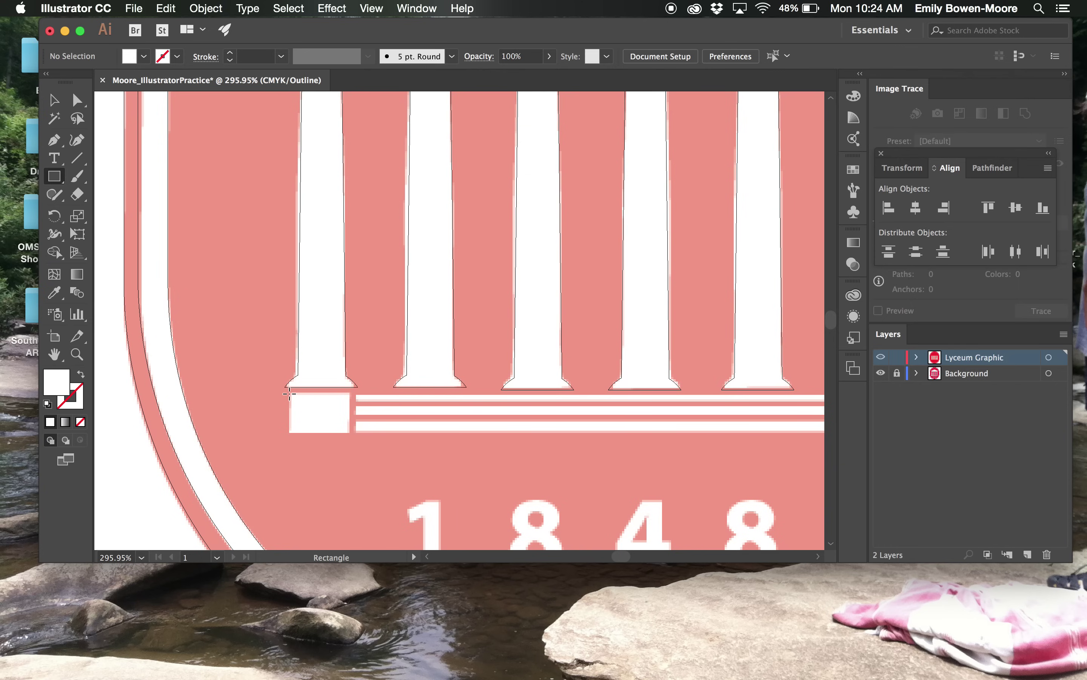
pyautogui.moveTo(291, 394); pyautogui.dragTo(350, 433)
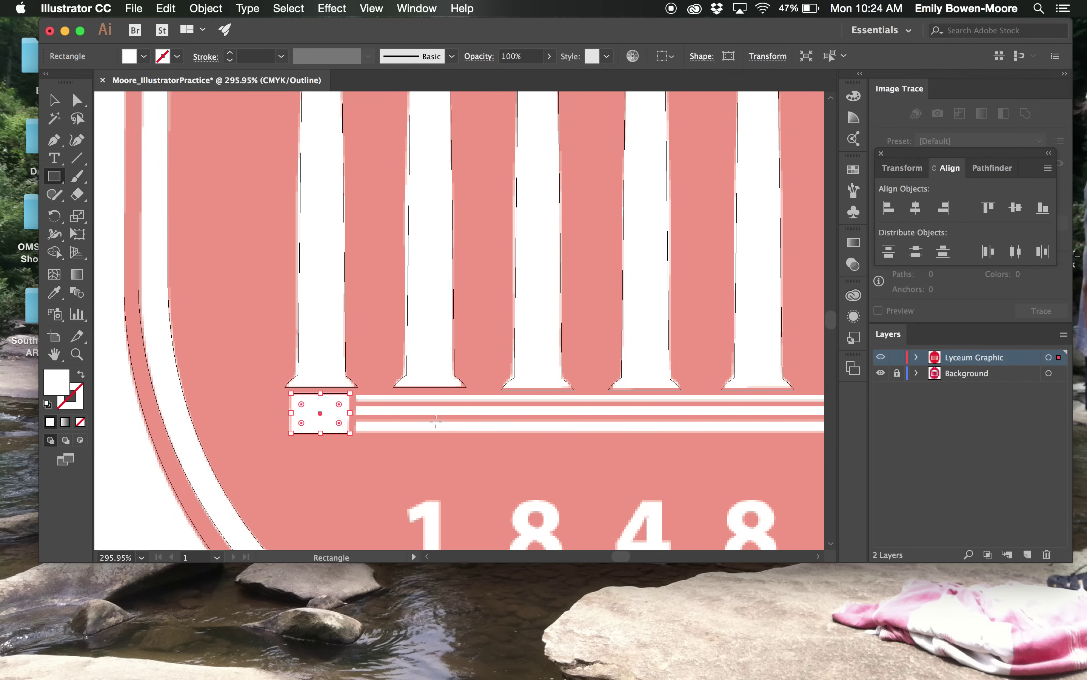
# - Duplicate the leftmost base block straight across onto the template's base block beneath the rightmost column
pyautogui.hscroll(5, 439, 423)
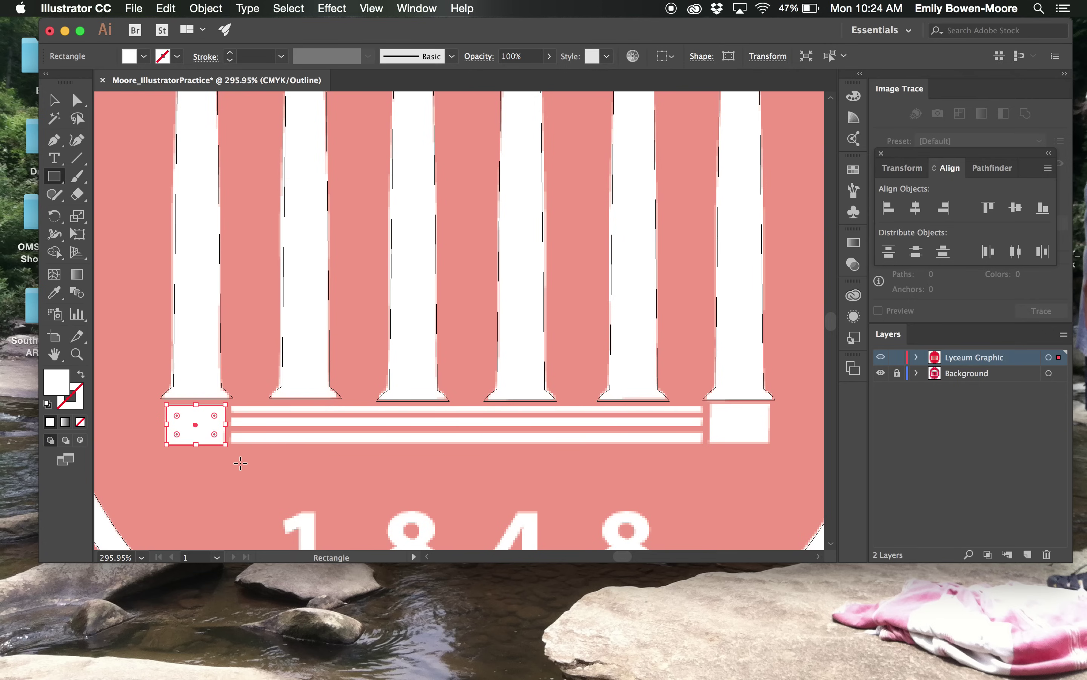
pyautogui.click(54, 102)
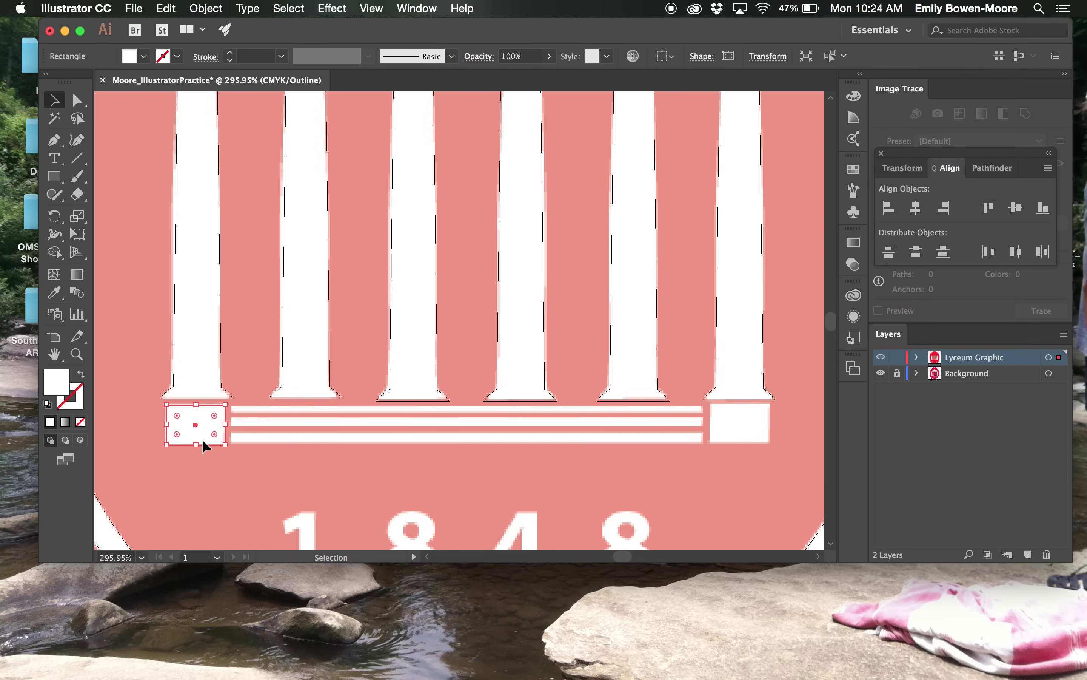
pyautogui.moveTo(205, 446); pyautogui.dragTo(744, 444)
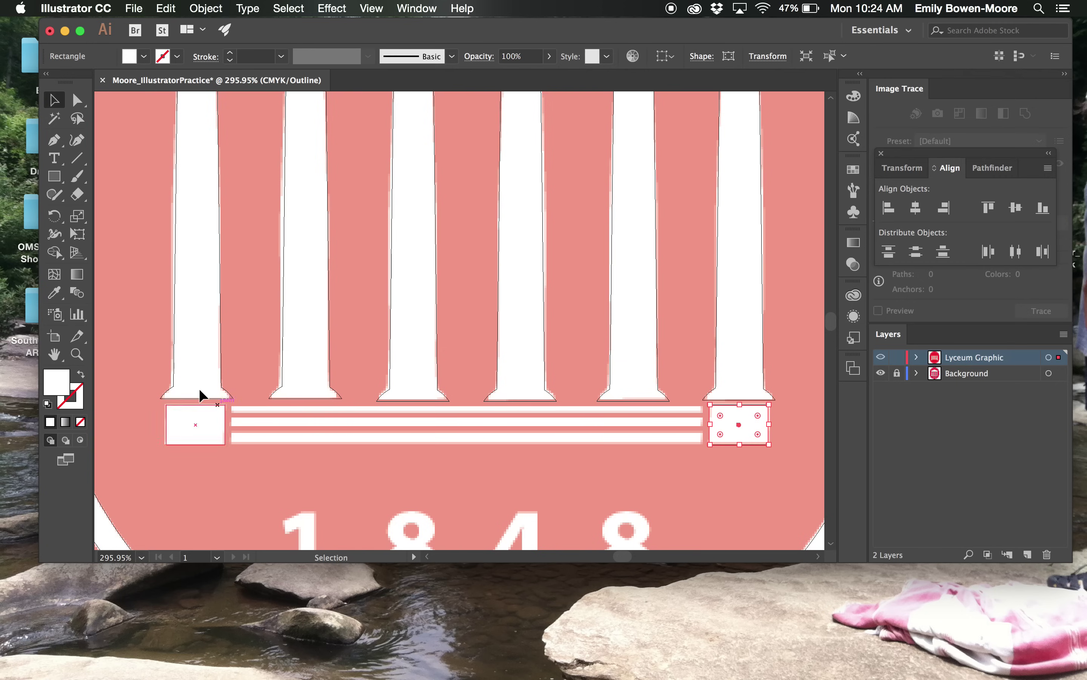
# - Draw a white rectangle over the template's top step bar and duplicate it onto the two bars below, fitting the lowest one's height
pyautogui.press('m')
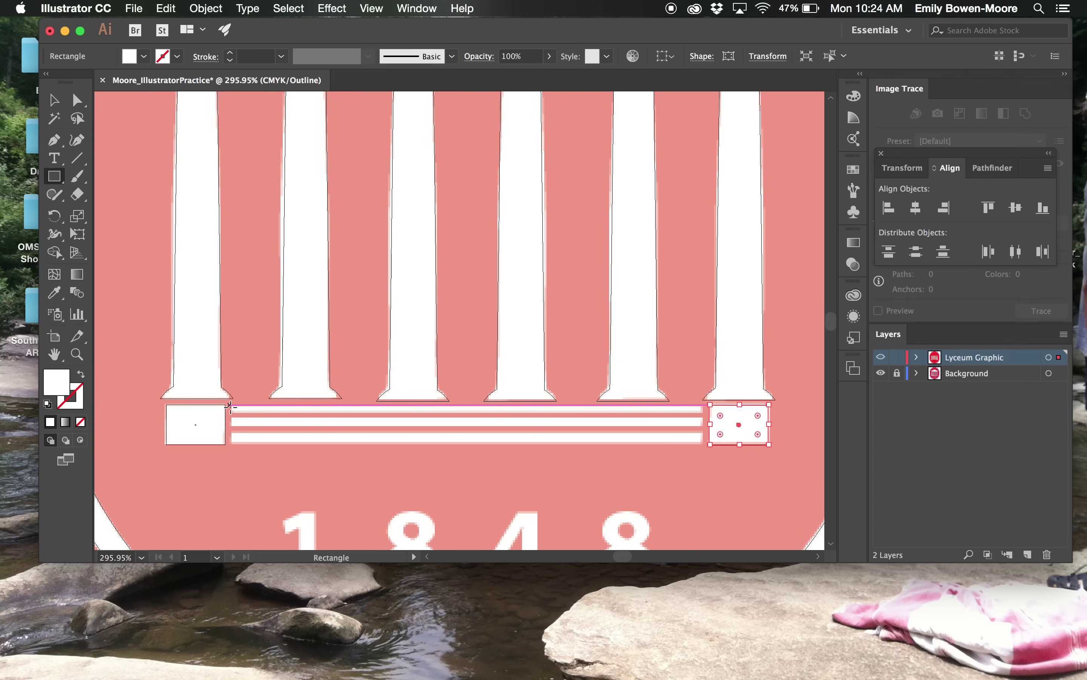
pyautogui.moveTo(243, 405); pyautogui.dragTo(702, 413)
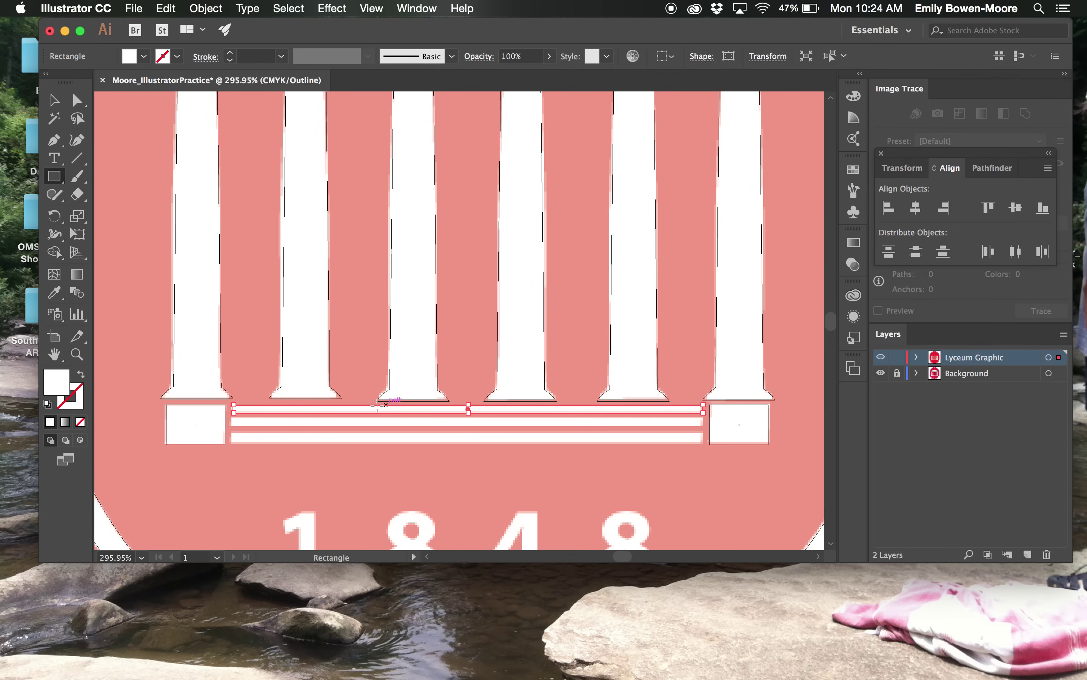
pyautogui.click(54, 99)
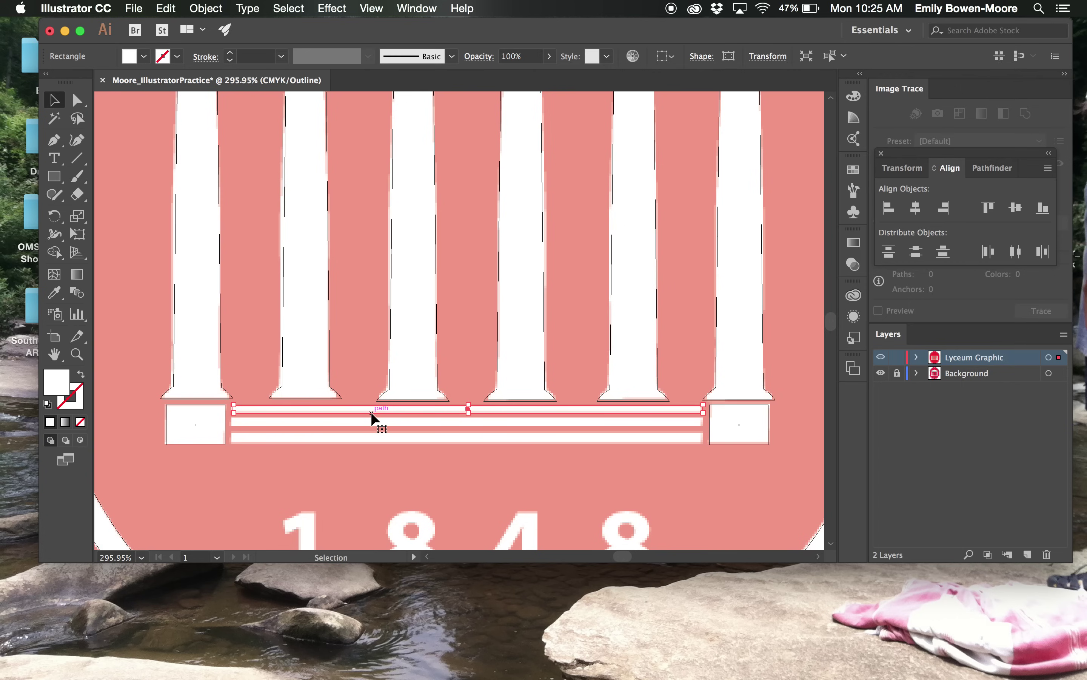
pyautogui.moveTo(371, 411); pyautogui.dragTo(371, 430)
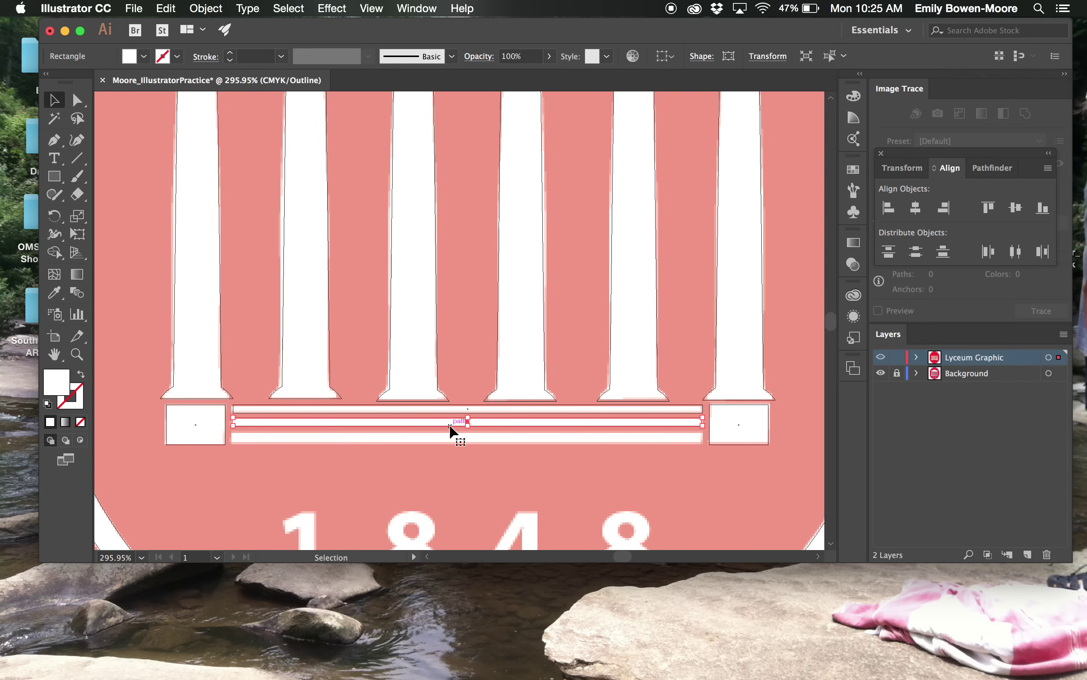
pyautogui.moveTo(449, 424); pyautogui.dragTo(468, 444)
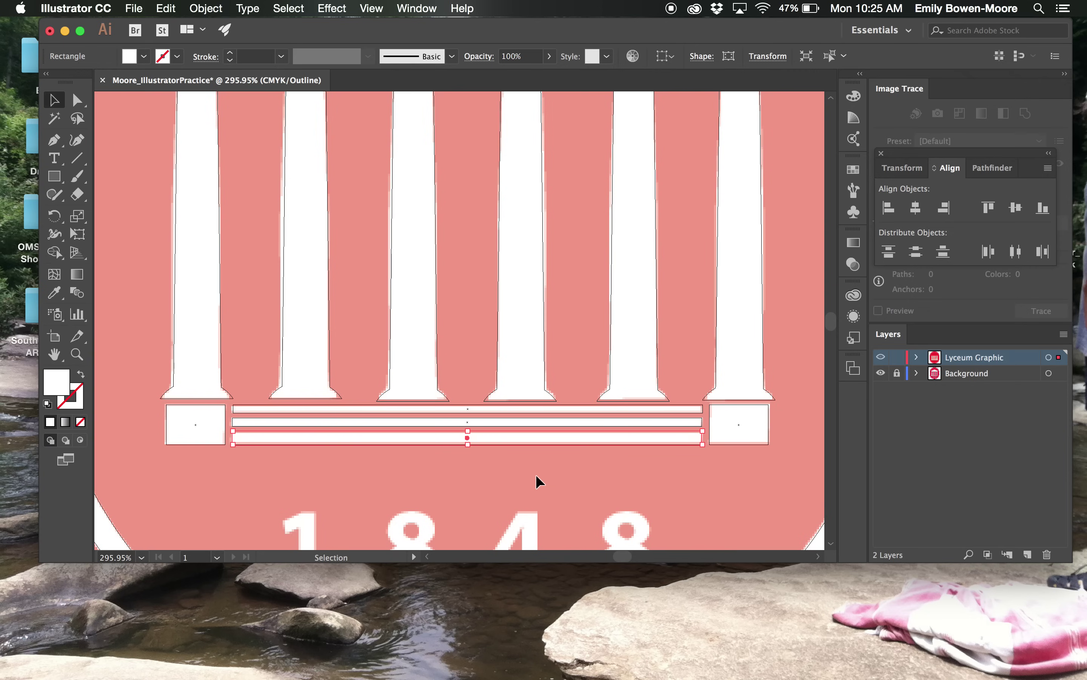
# - Select all three step bars, align them on their horizontal centers, and deselect them
pyautogui.keyDown('shift'); pyautogui.click(509, 423); pyautogui.keyUp('shift')
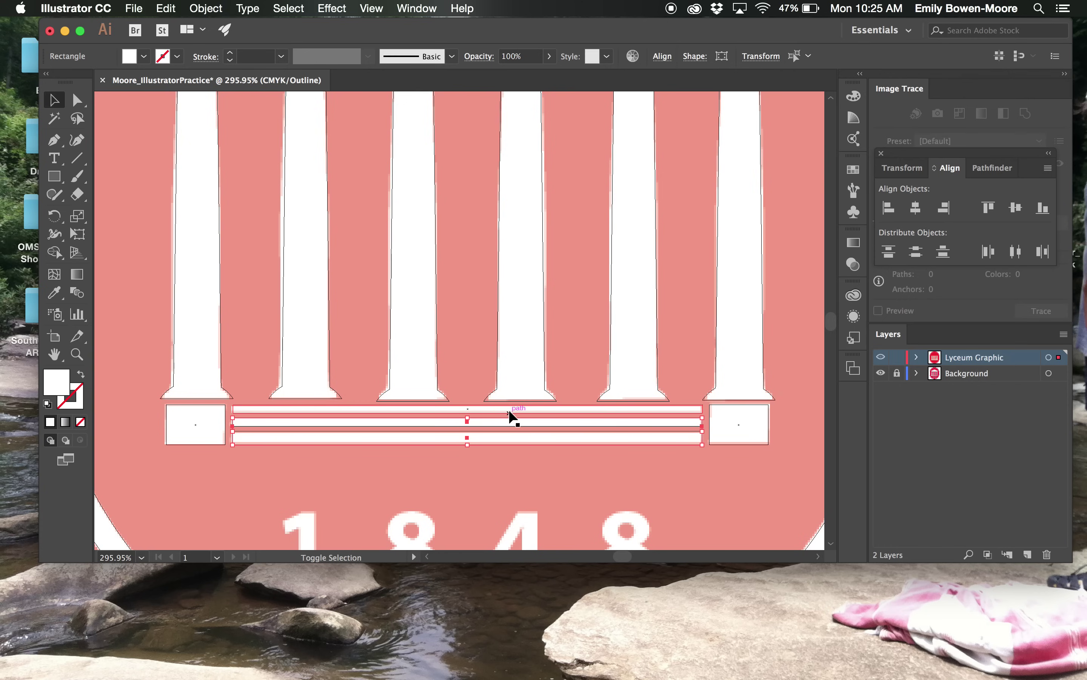
pyautogui.keyDown('shift'); pyautogui.click(508, 411); pyautogui.keyUp('shift')
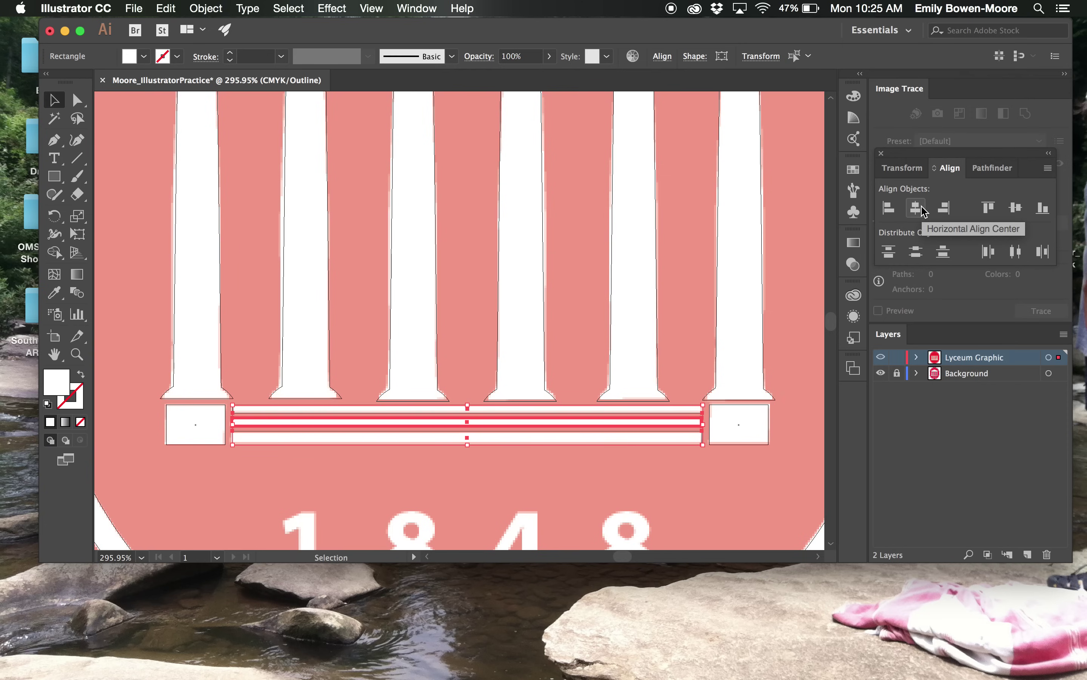
pyautogui.click(697, 489)
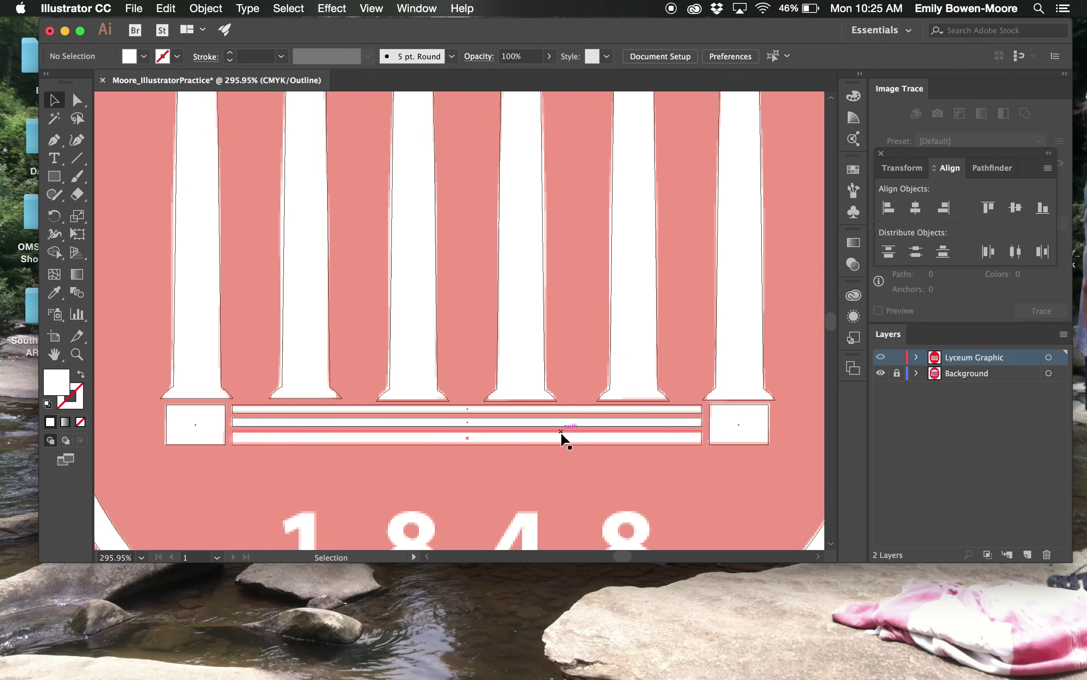
# - Check the whole Lyceum Graphic layer in full-color preview and return it to outline mode
pyautogui.scroll(-5, 557, 436)
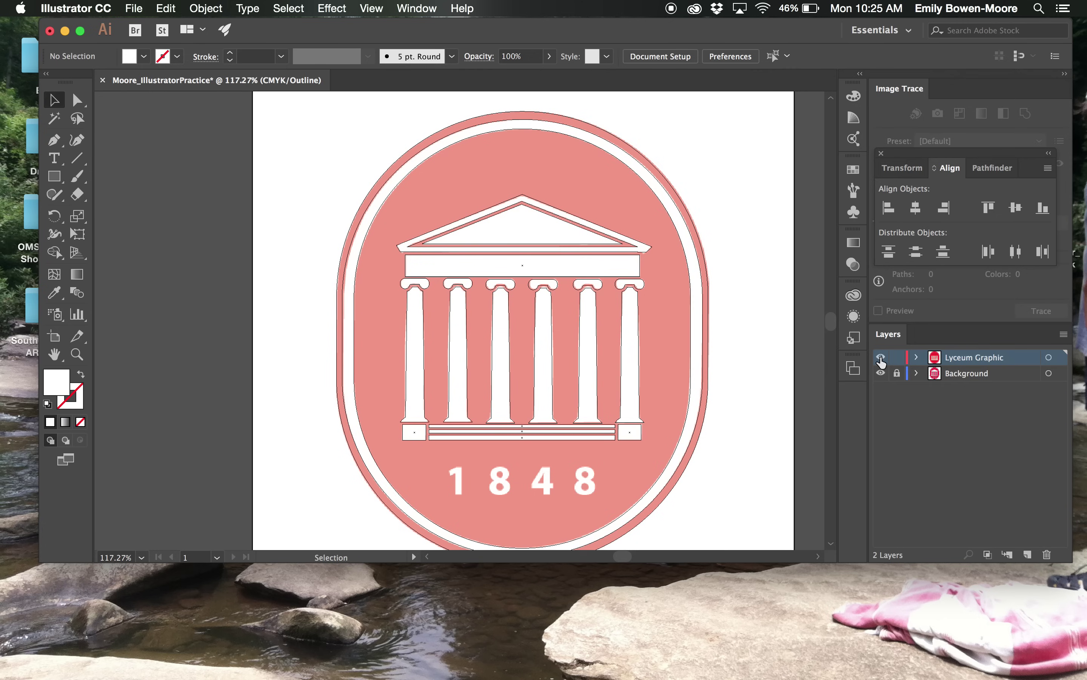
pyautogui.press('super+y')
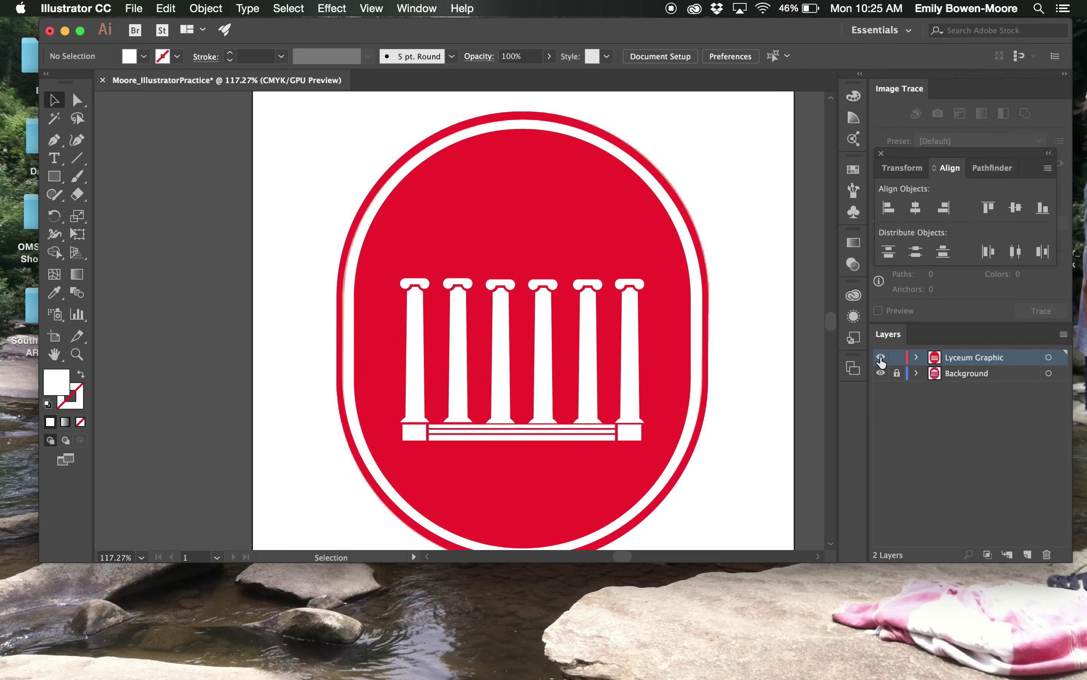
pyautogui.press('super+y')
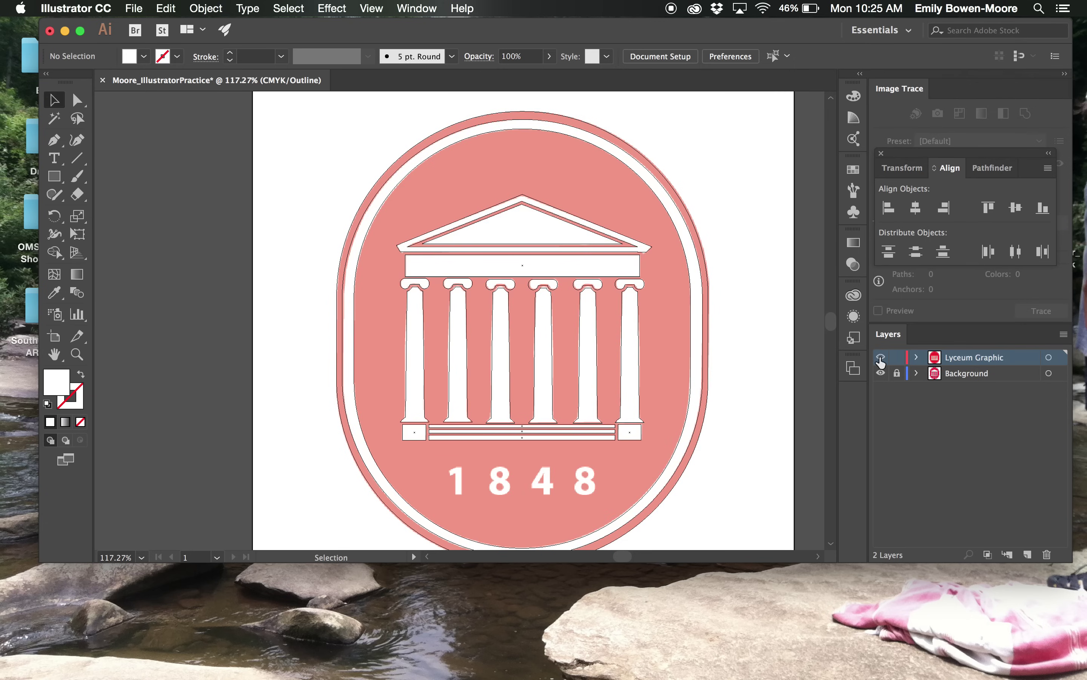
# - Fill the inner triangle of the pediment with white
pyautogui.click(594, 244)
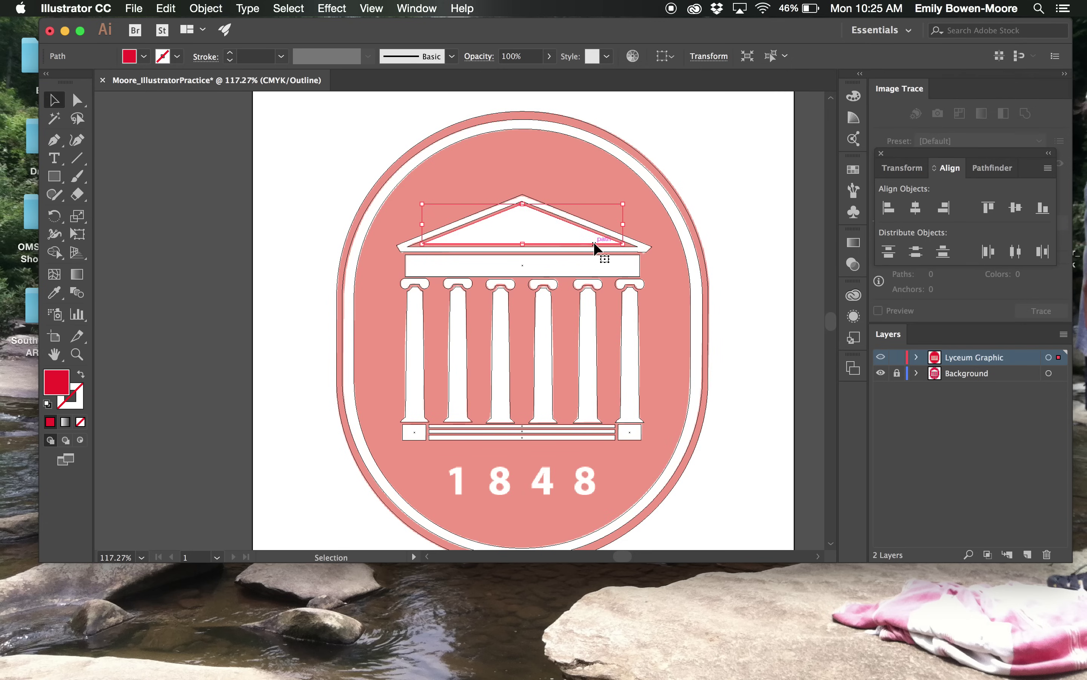
pyautogui.click(142, 56)
pyautogui.click(31, 81)
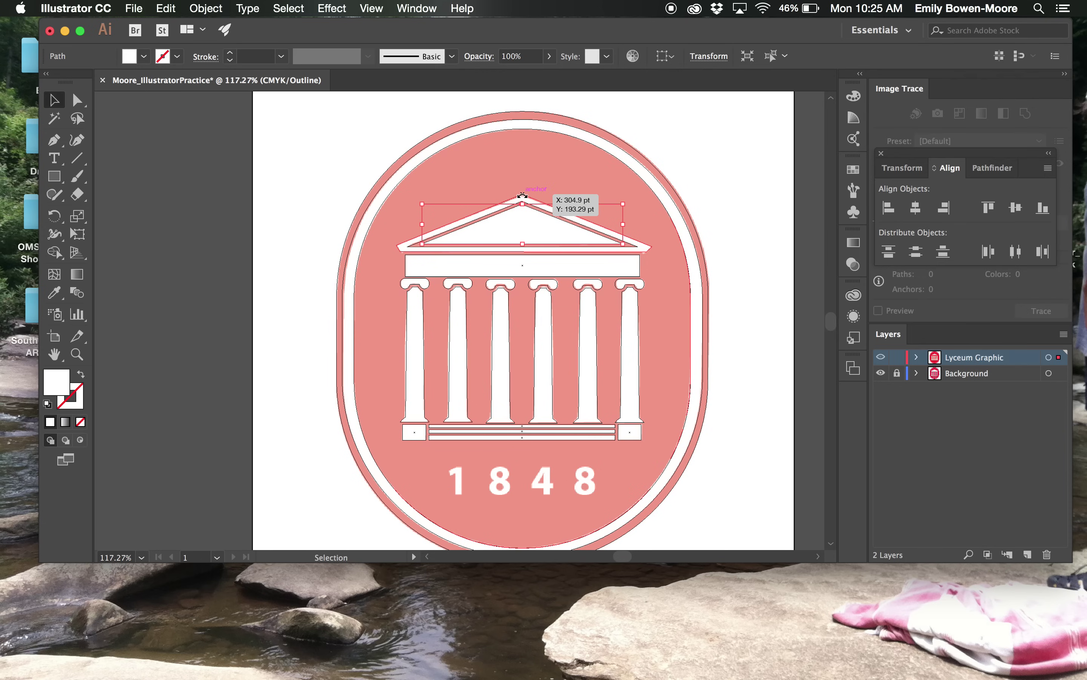
# - Fill the pediment's outer frame with white and check the Lyceum Graphic layer briefly in preview mode
pyautogui.click(509, 189)
pyautogui.click(517, 195)
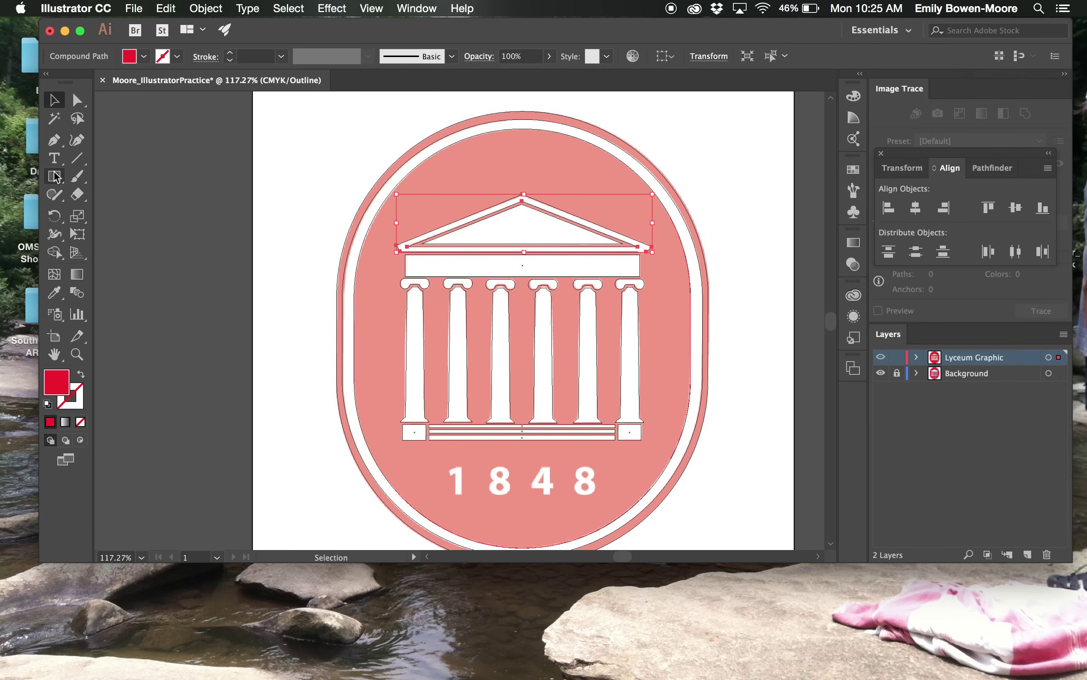
pyautogui.click(143, 56)
pyautogui.click(31, 82)
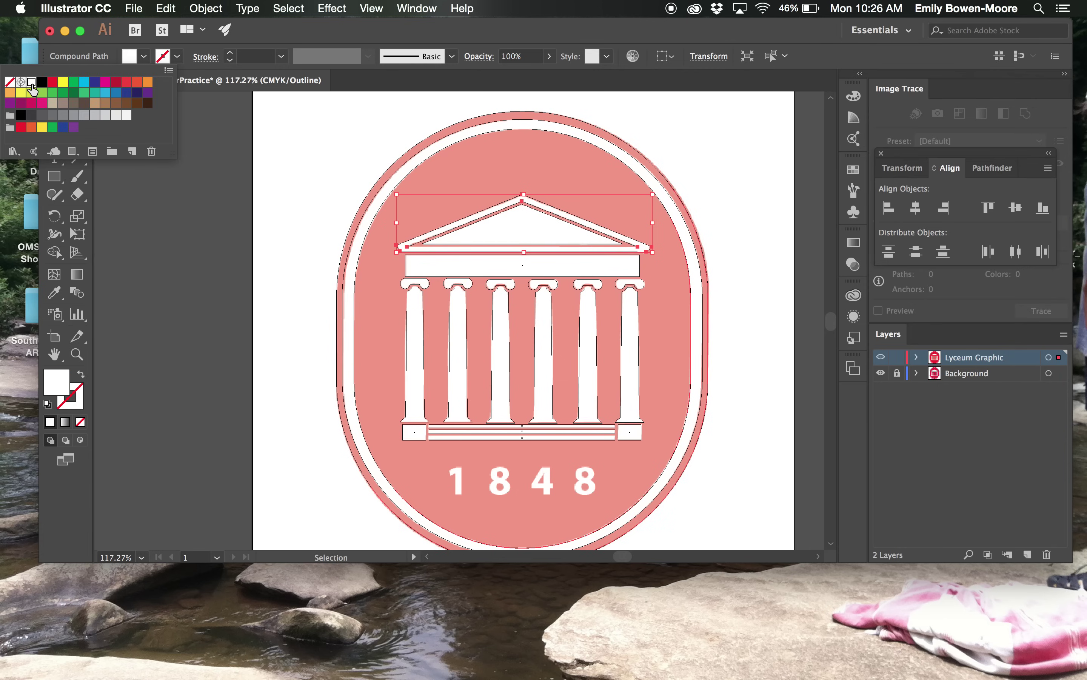
pyautogui.click(320, 253)
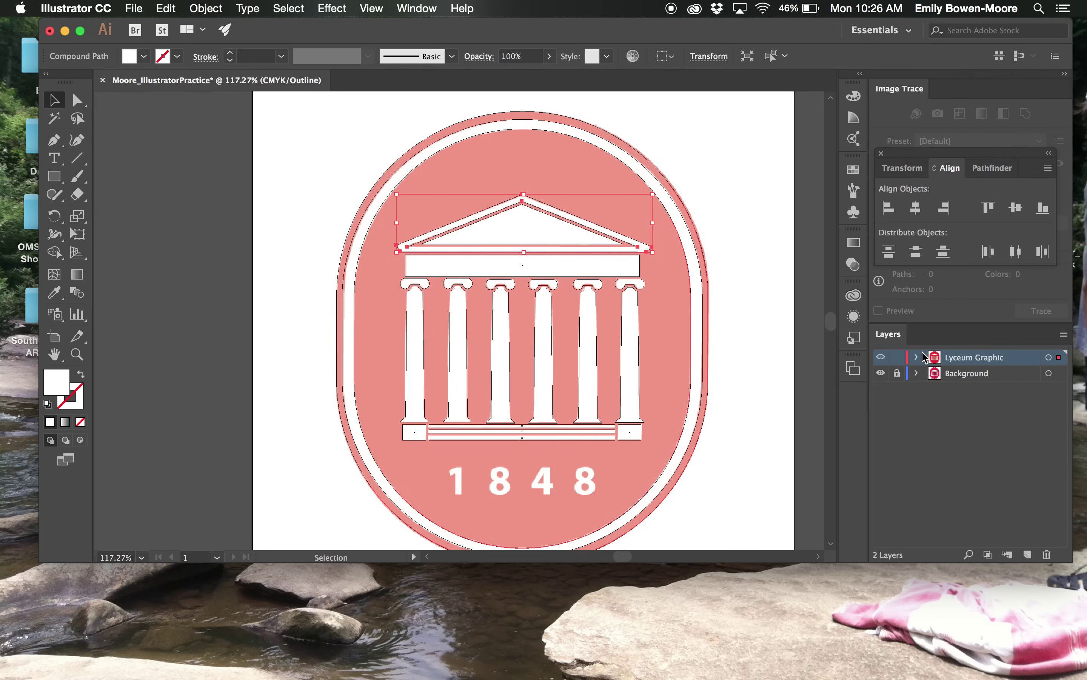
pyautogui.keyDown('super'); pyautogui.click(881, 357); pyautogui.keyUp('super')
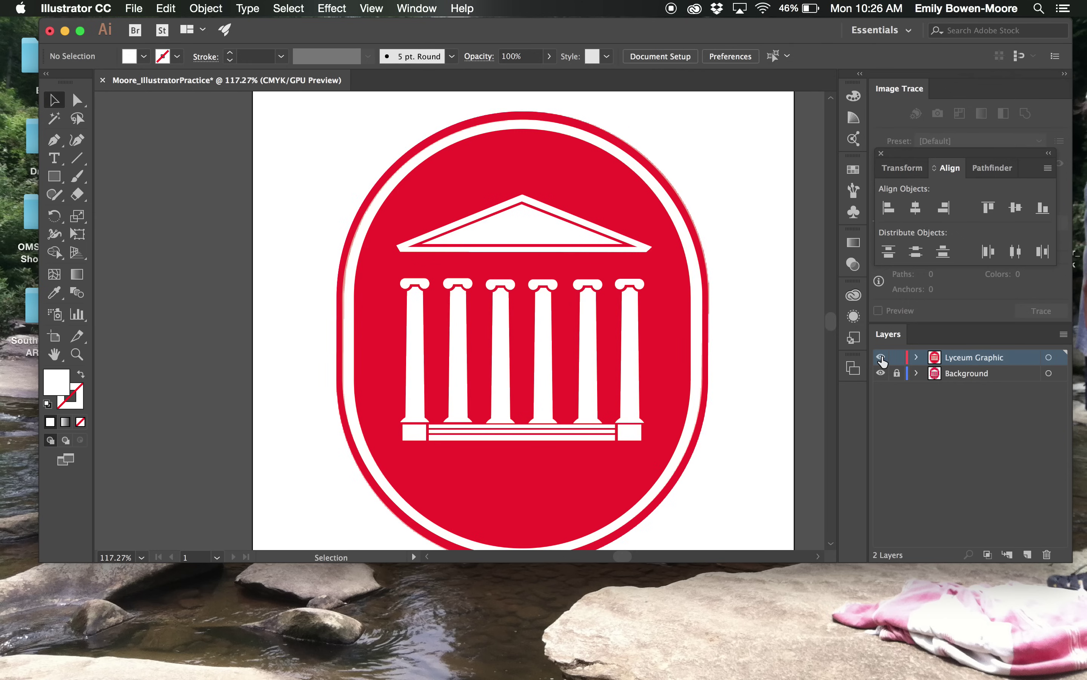
pyautogui.keyDown('super'); pyautogui.click(881, 357); pyautogui.keyUp('super')
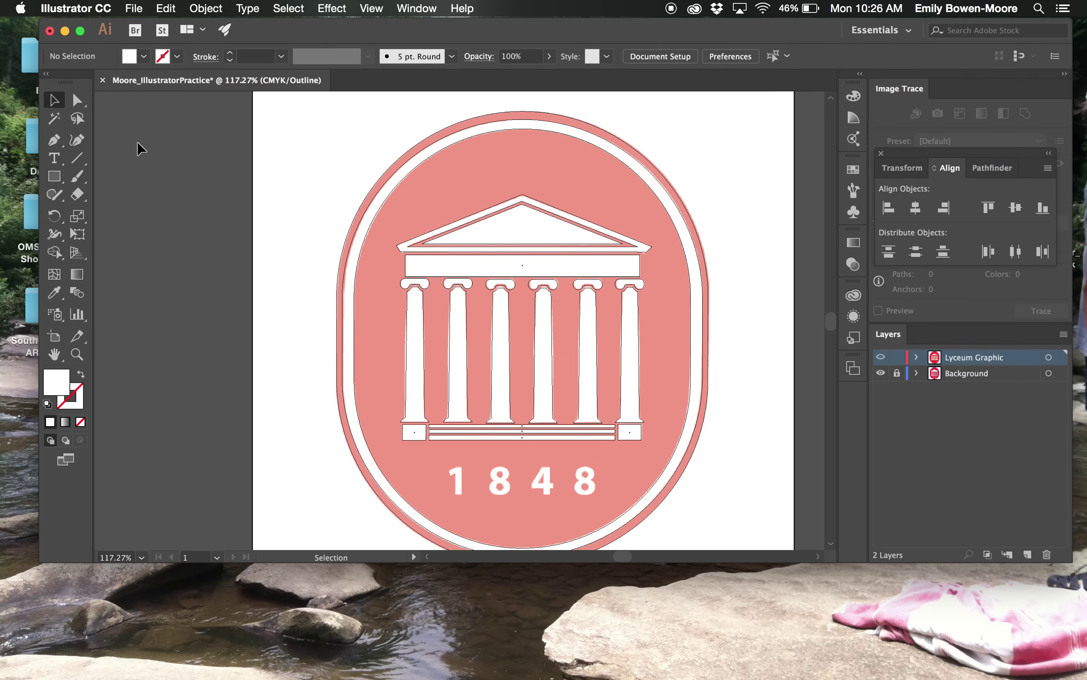
# - Fill the wide rectangle between pediment and columns with white, switch the Lyceum Graphic layer to preview, and deselect it
pyautogui.click(407, 272)
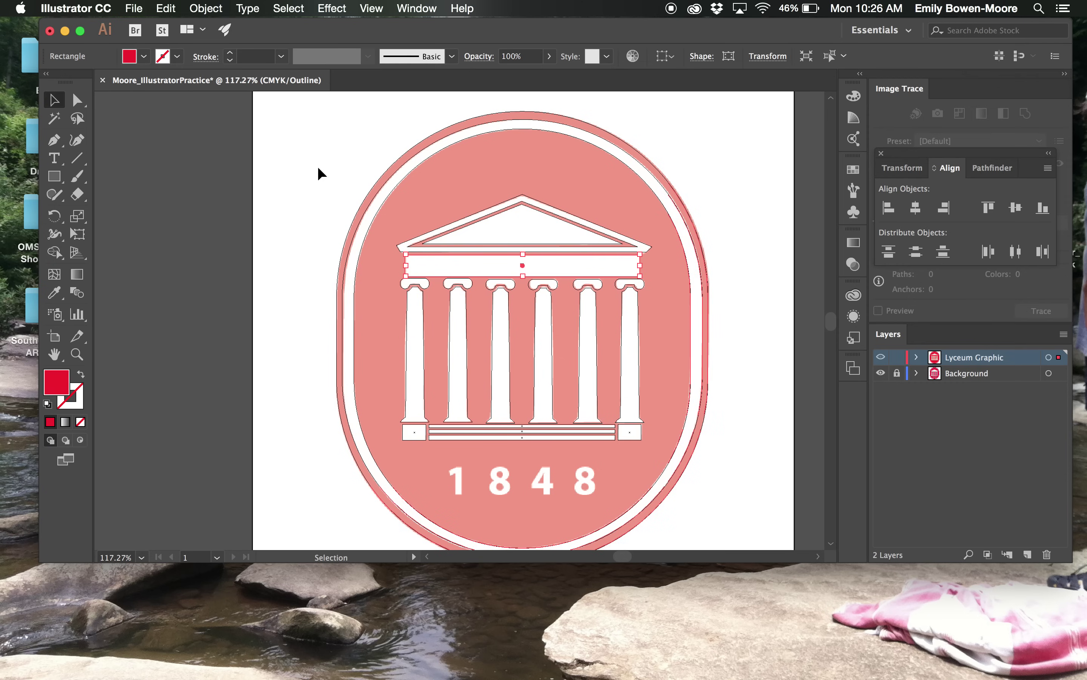
pyautogui.click(144, 56)
pyautogui.click(33, 82)
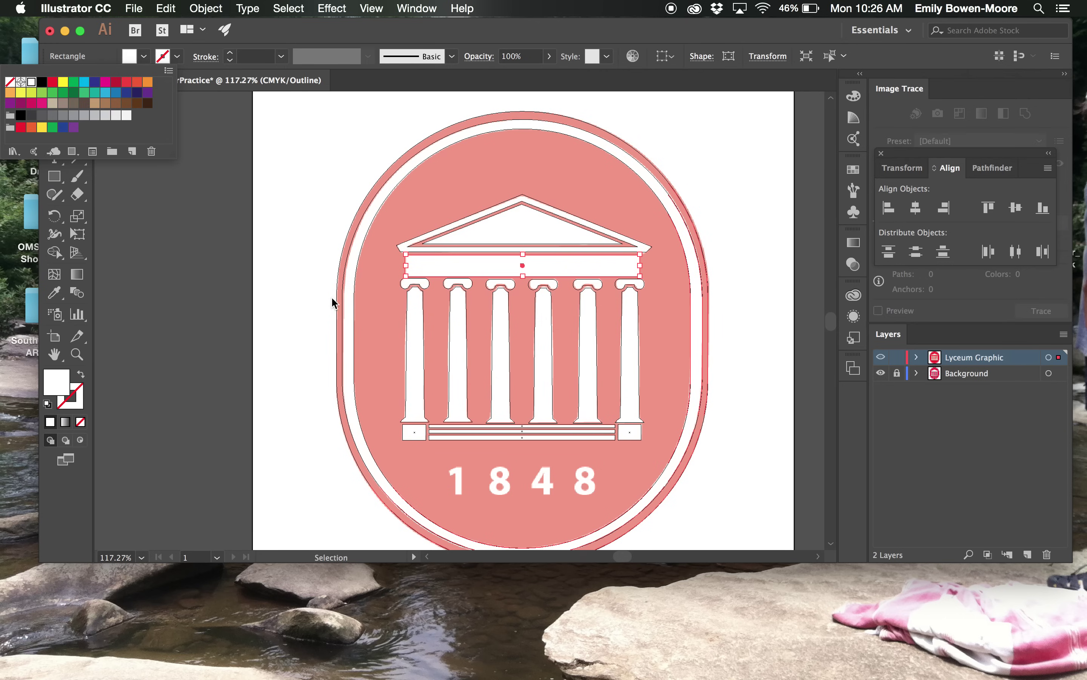
pyautogui.click(882, 361)
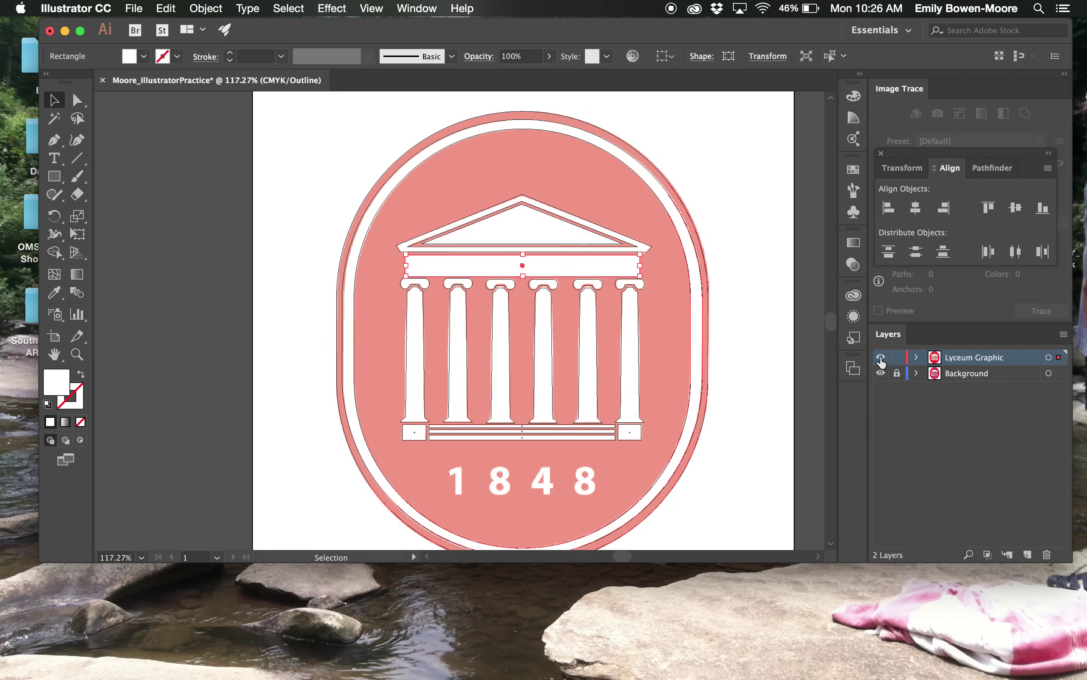
pyautogui.keyDown('super'); pyautogui.click(882, 361); pyautogui.keyUp('super')
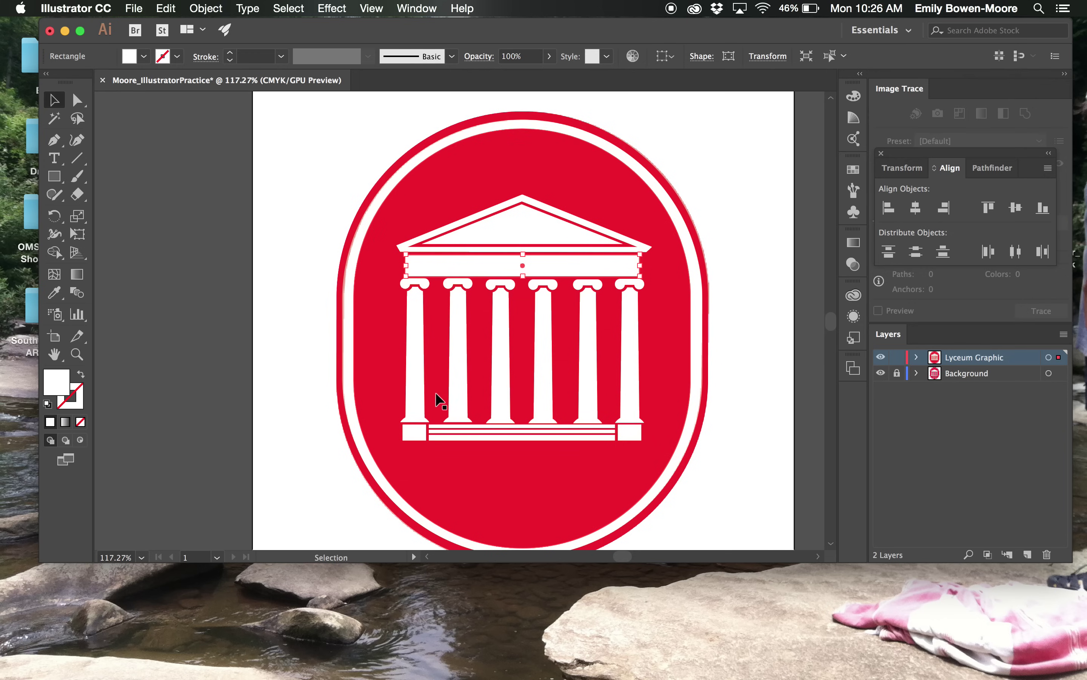
pyautogui.click(765, 213)
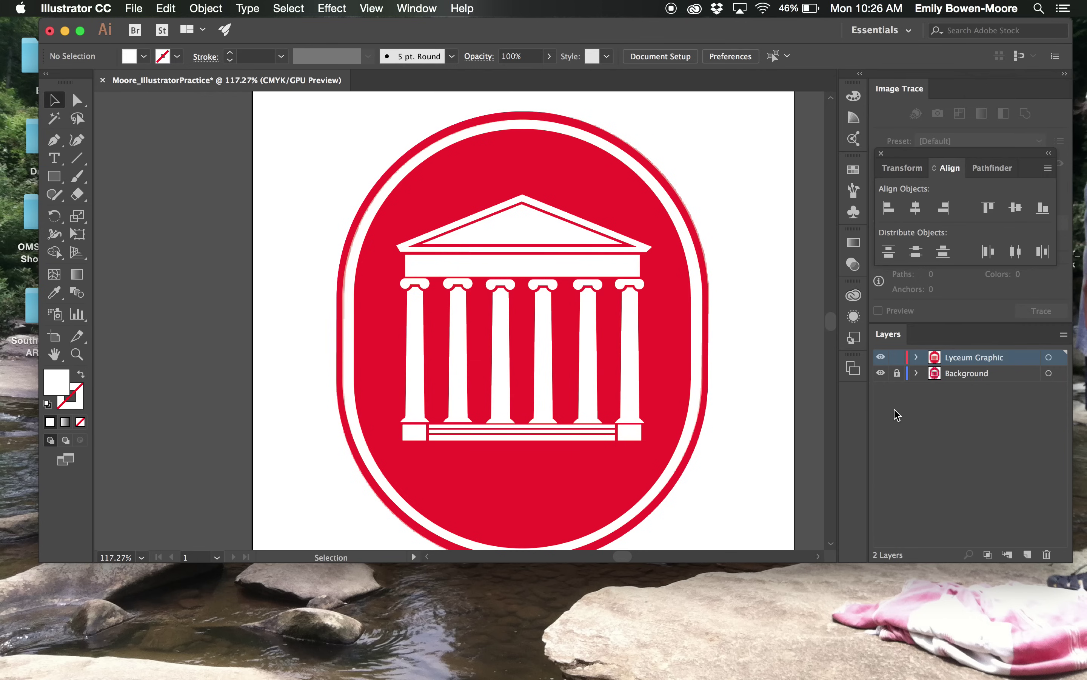
# - Compare the traced artwork with the template by hiding and showing the Lyceum Graphic layer, leaving it shown
pyautogui.click(898, 373)
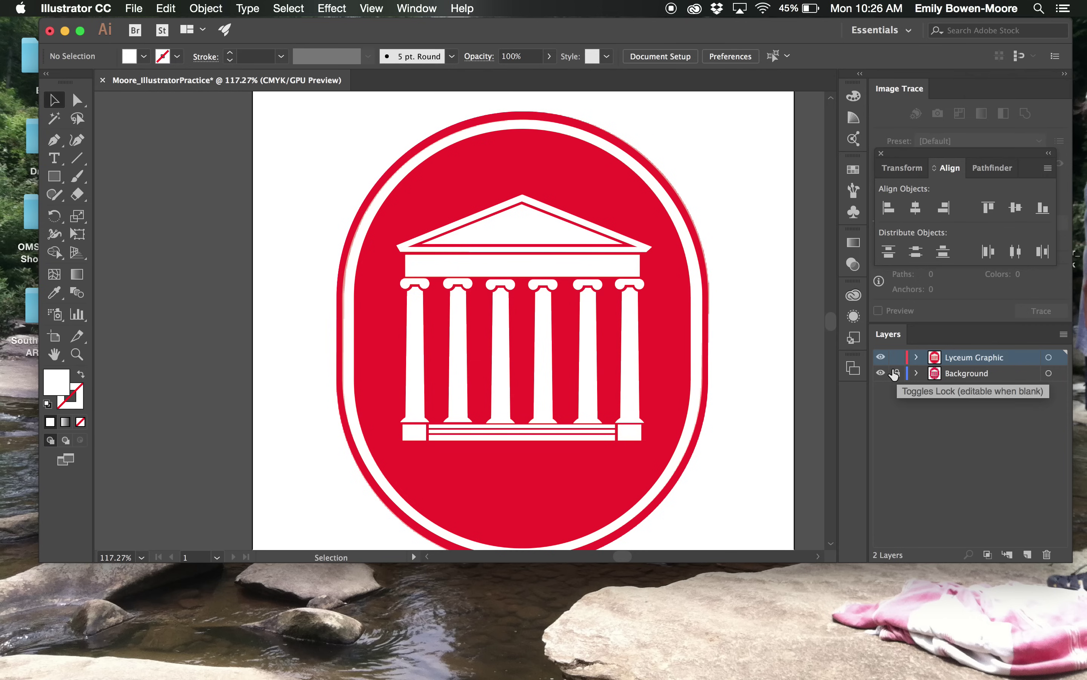
pyautogui.click(880, 360)
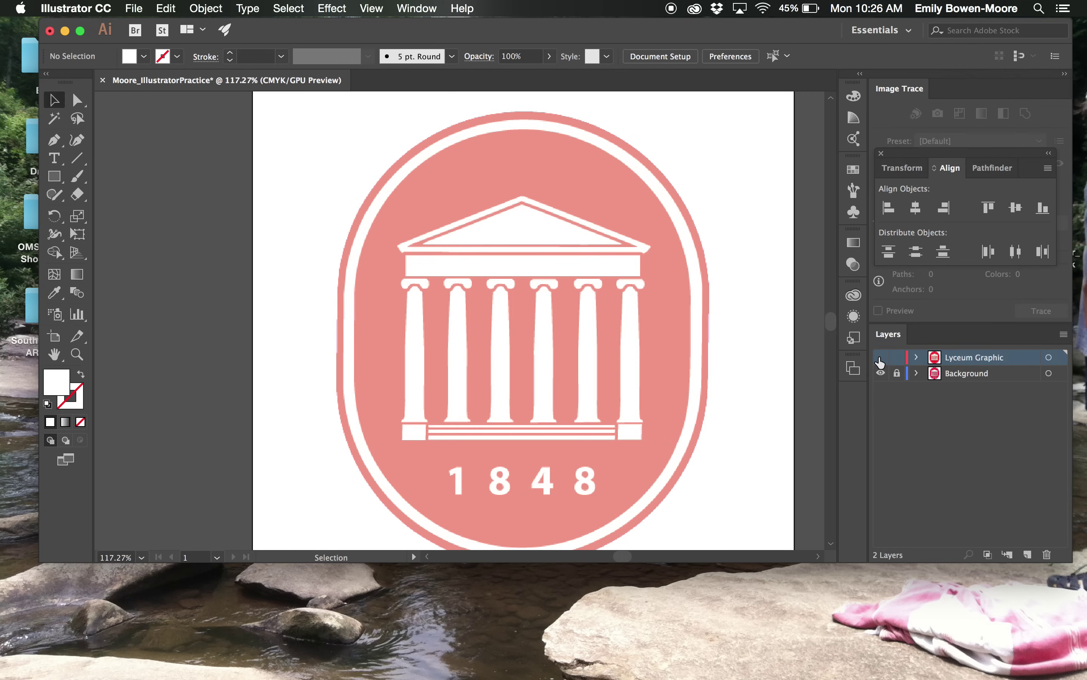
pyautogui.click(880, 358)
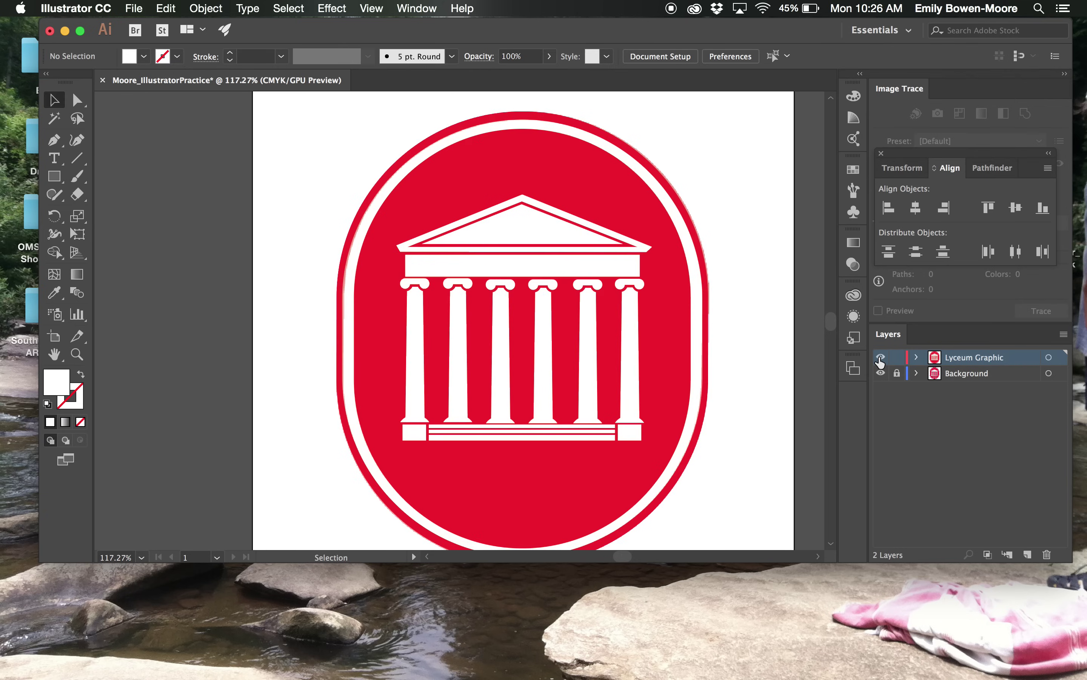
pyautogui.click(880, 358)
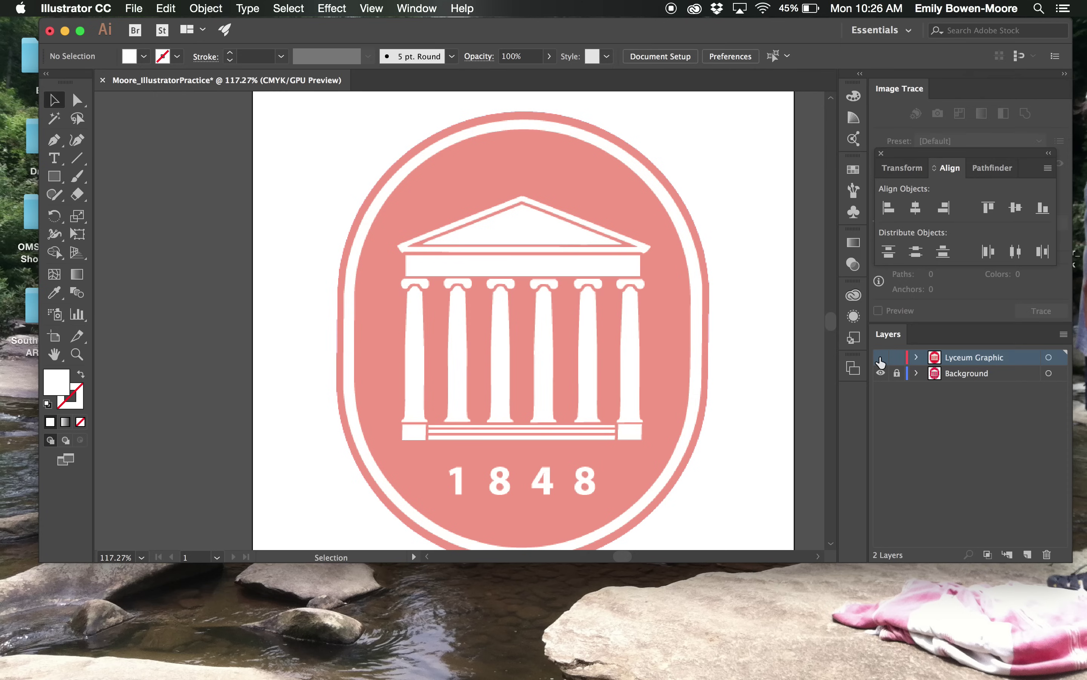
pyautogui.click(880, 359)
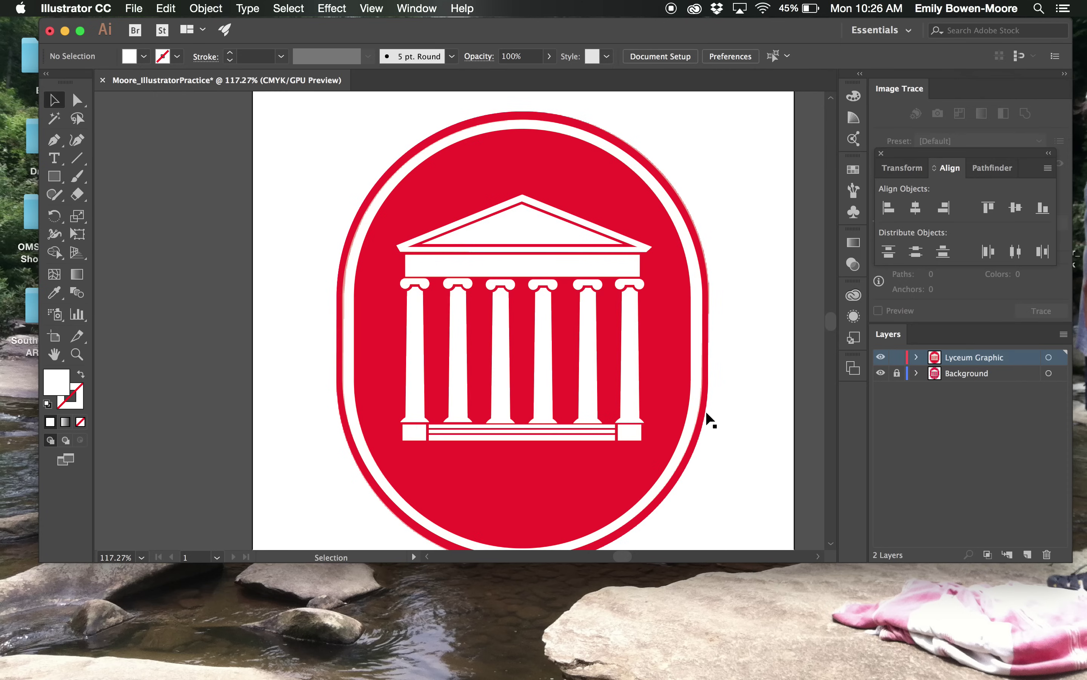